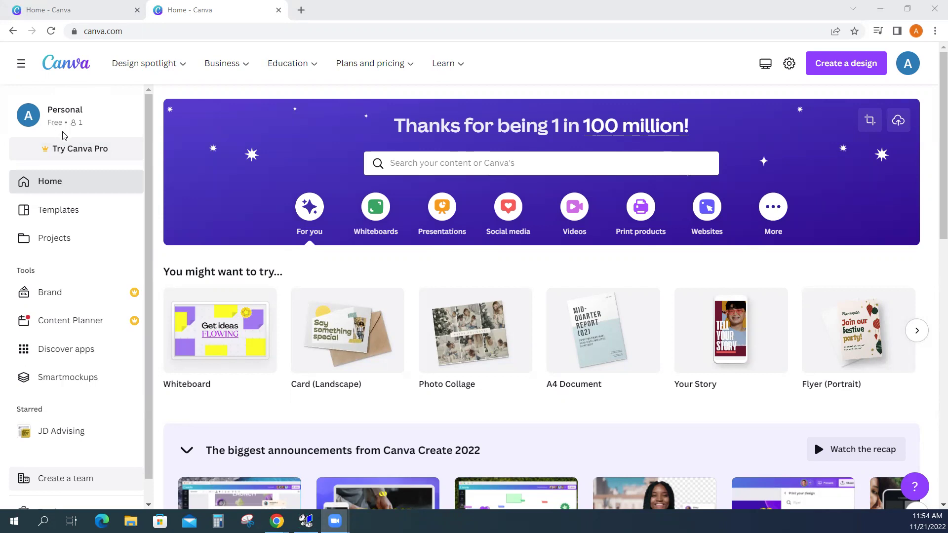
# Review the features listed in the Canva Pro free trial offer and dismiss it
pyautogui.click(91, 149)
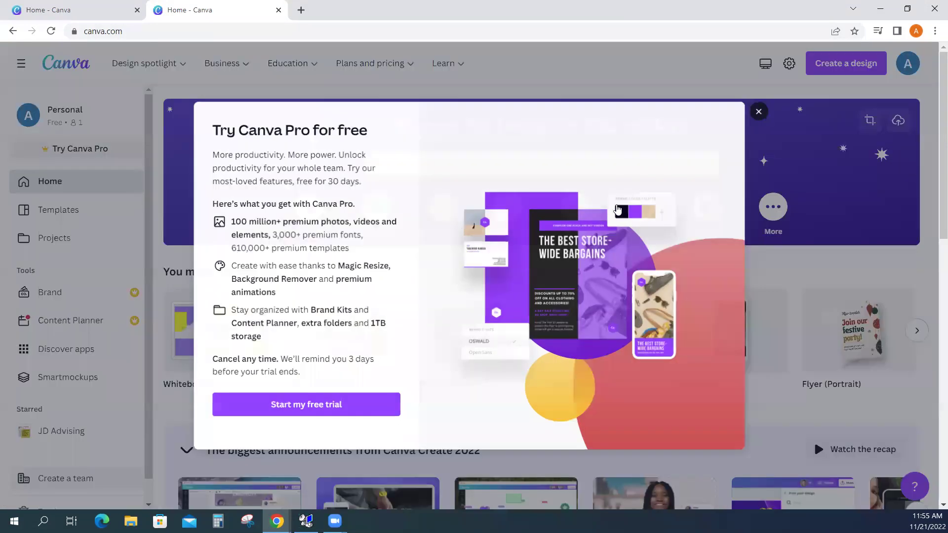
pyautogui.click(765, 112)
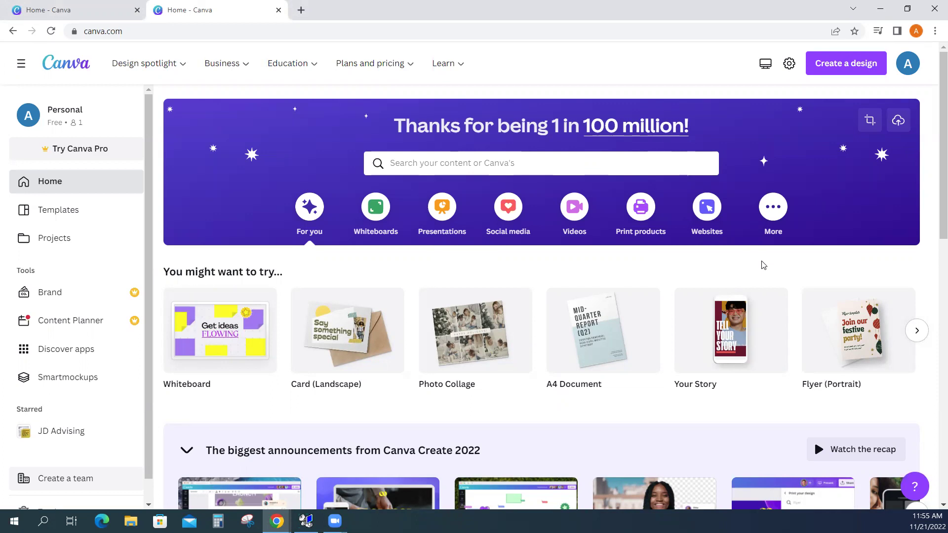
# Search Canva's templates for "card" from the home page banner, clear the search text and close the suggestions
pyautogui.click(479, 169)
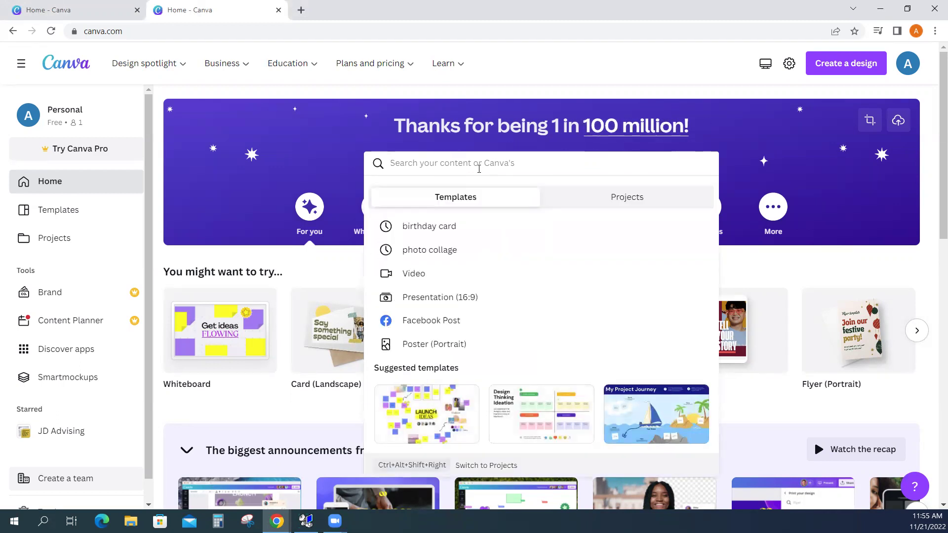
pyautogui.write('card')
pyautogui.press('BackSpace')
pyautogui.press('BackSpace')
pyautogui.press('BackSpace')
pyautogui.press('BackSpace')
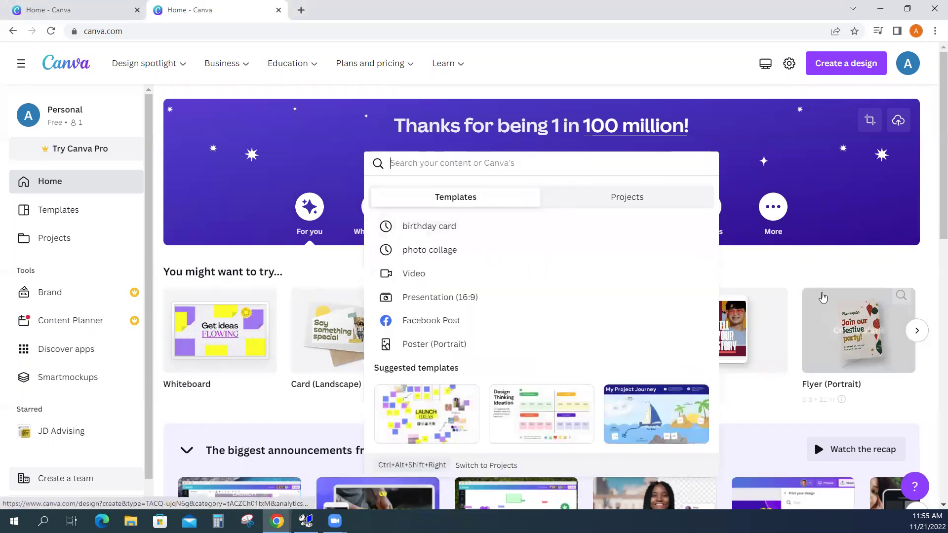
pyautogui.click(810, 267)
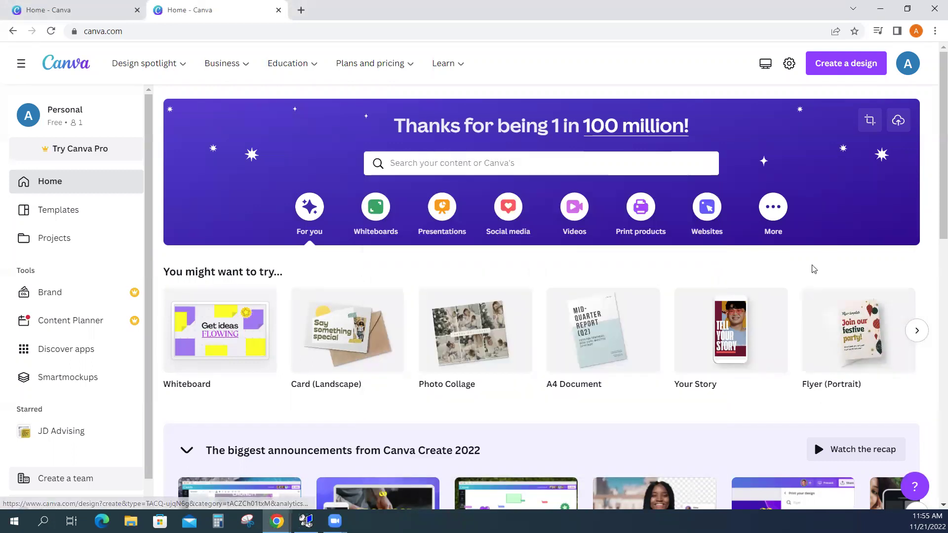
# Look up "card" among the design types for creating a design, clear the text and close the list
pyautogui.click(829, 74)
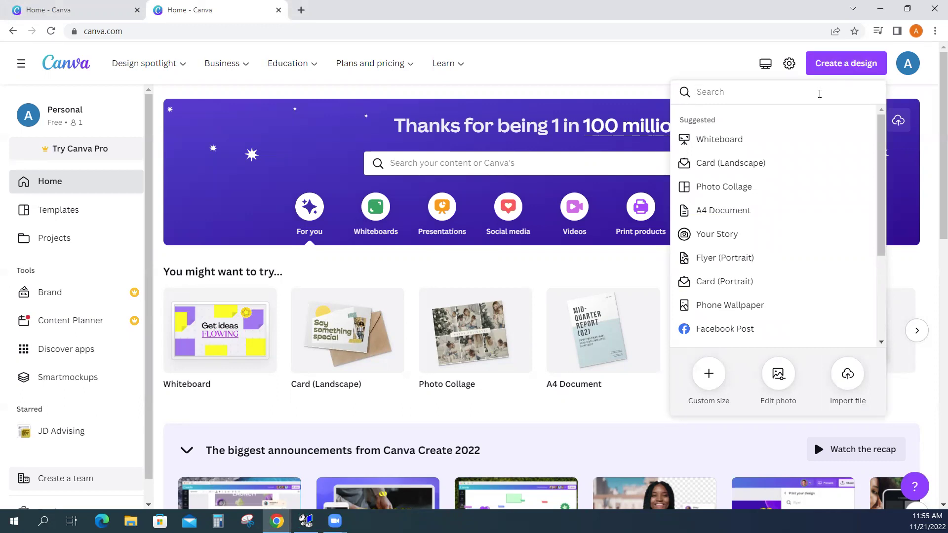
pyautogui.write('card')
pyautogui.press('BackSpace')
pyautogui.press('BackSpace')
pyautogui.press('BackSpace')
pyautogui.press('BackSpace')
pyautogui.click(558, 270)
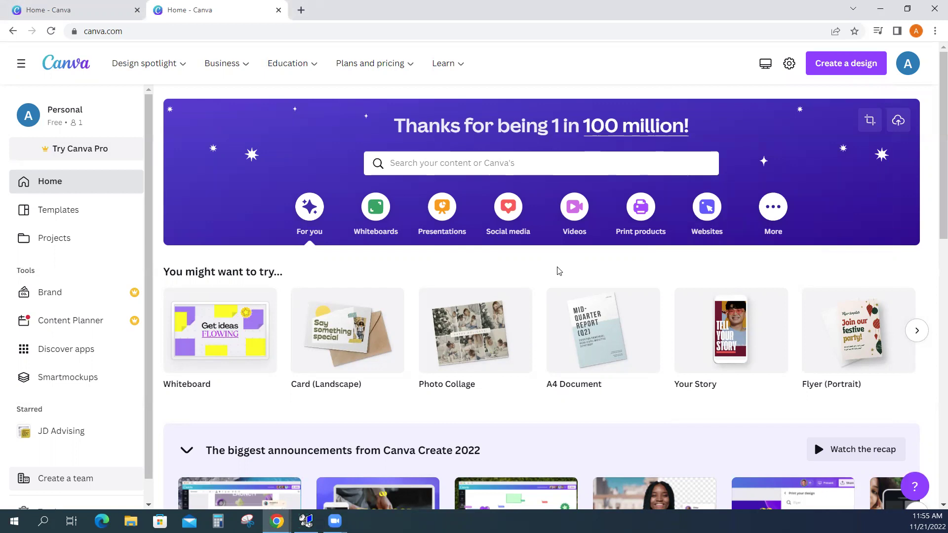
# Browse the suggested design types and create a blank 7 × 5 in Card (Landscape) design
pyautogui.moveTo(346, 316)
pyautogui.moveTo(214, 371)
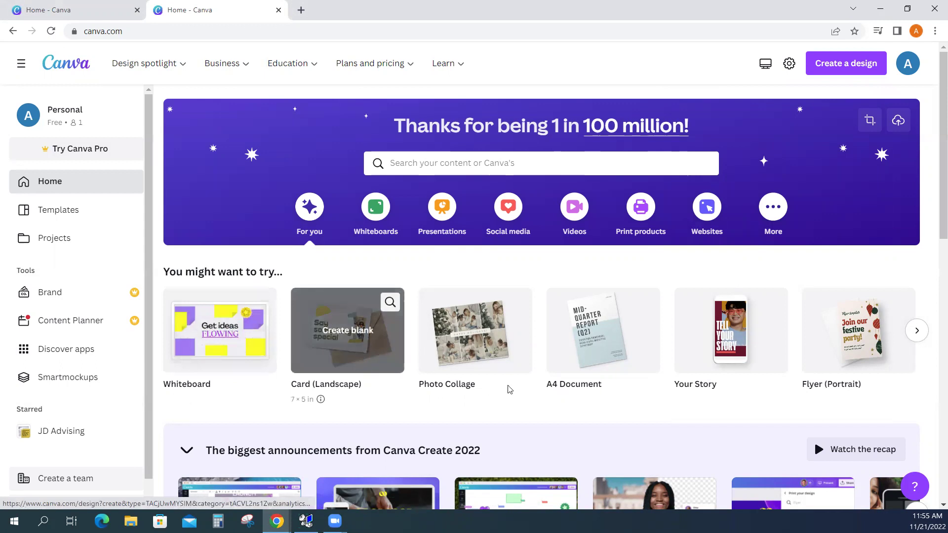
pyautogui.moveTo(500, 356)
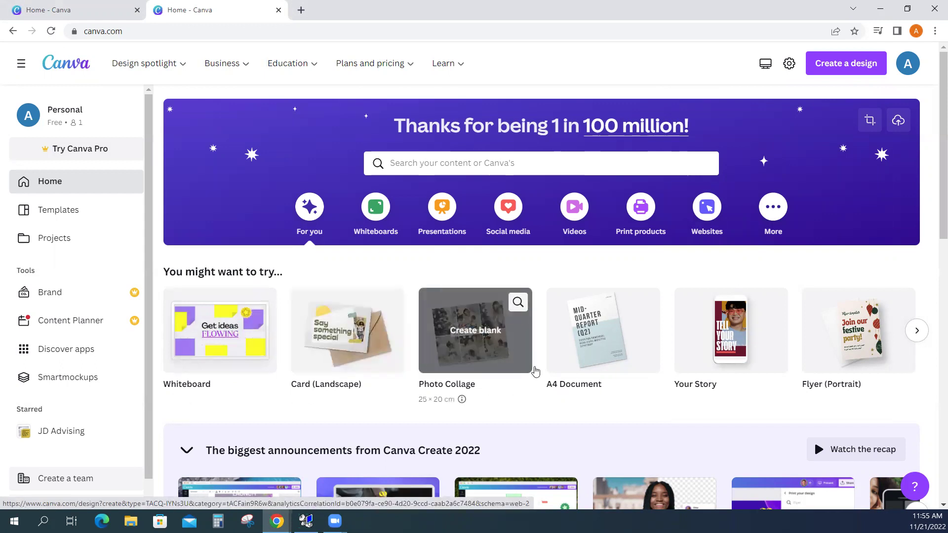
pyautogui.click(917, 331)
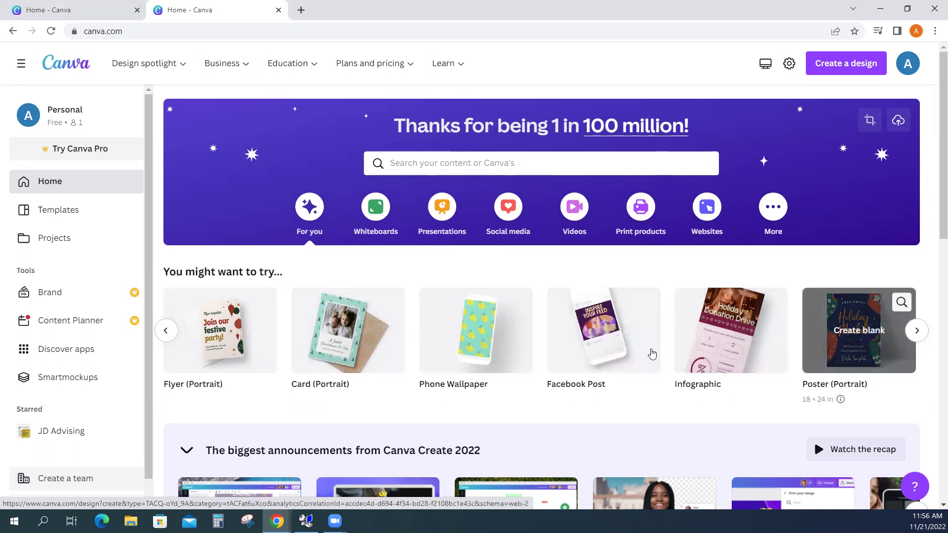
pyautogui.click(167, 331)
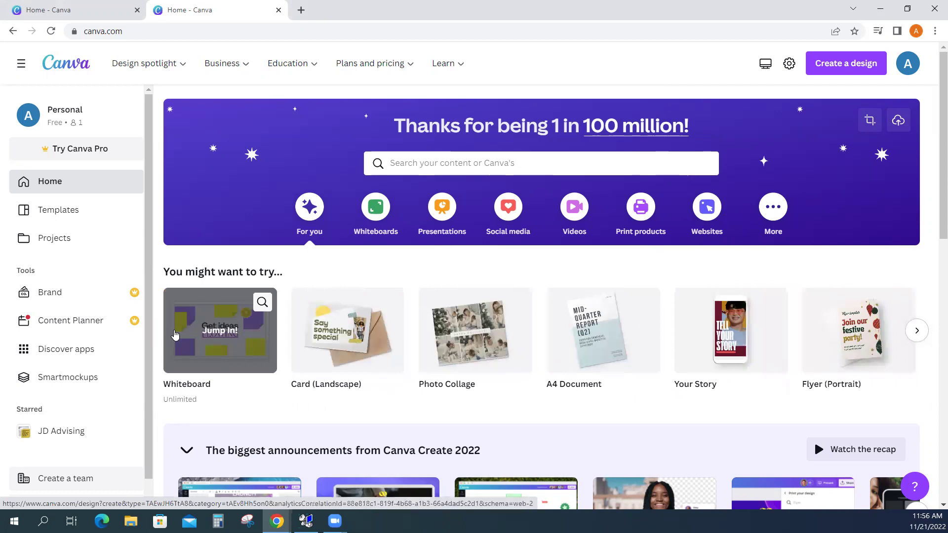
pyautogui.click(363, 349)
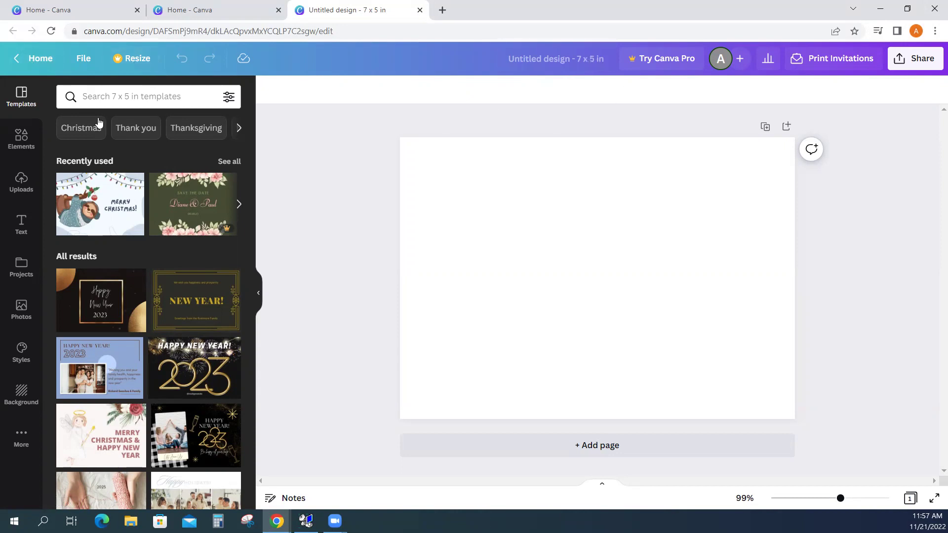
# Examine the custom size and preset format options for resizing the card, and close them without changes
pyautogui.click(134, 62)
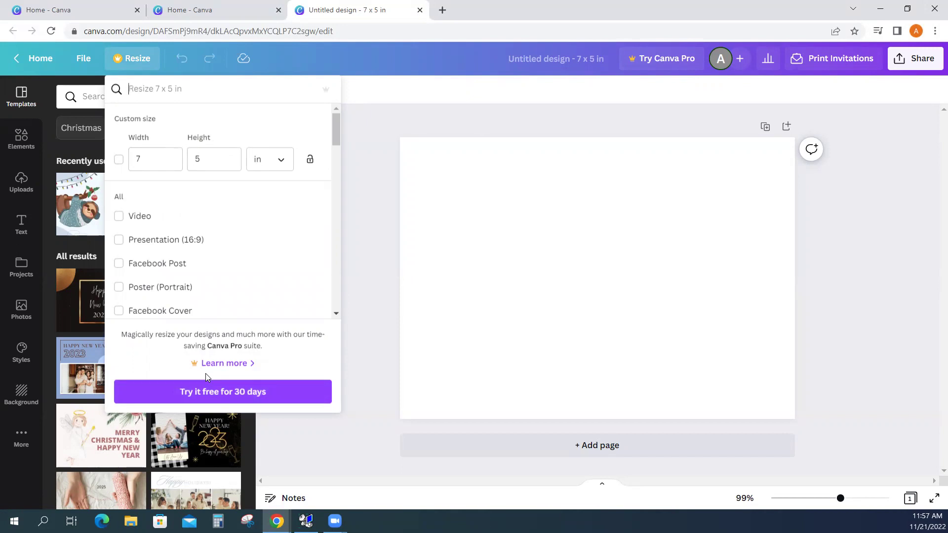
pyautogui.click(370, 209)
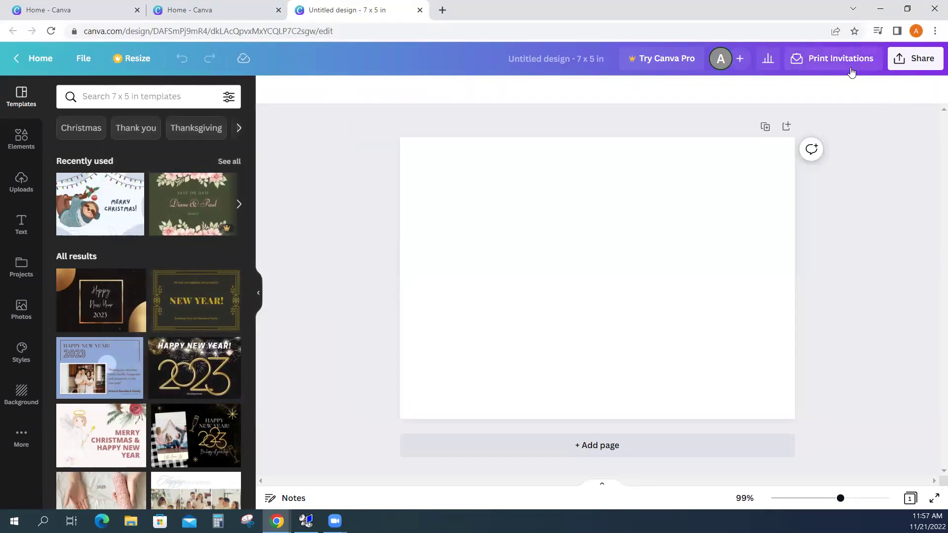
# Check how to add collaborators and which link access levels the design offers, keeping access restricted to the owner
pyautogui.click(736, 65)
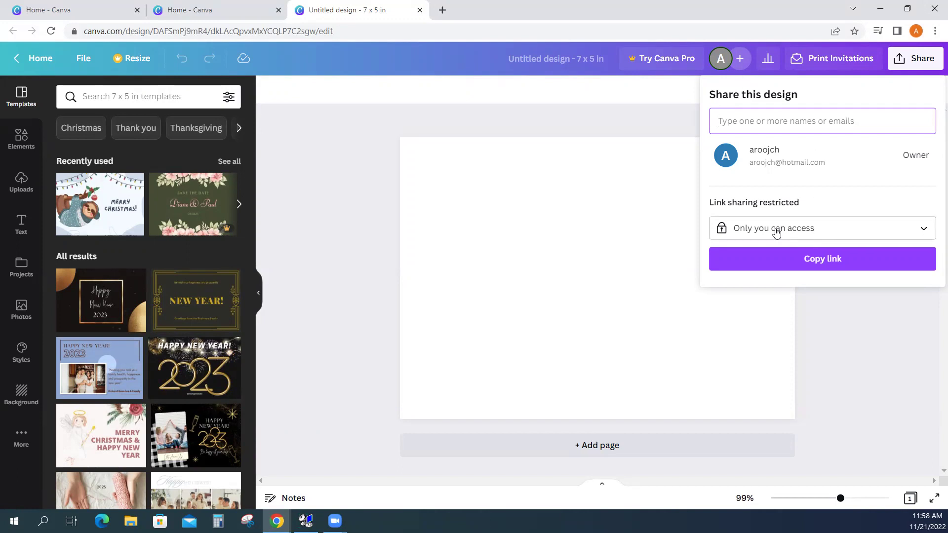
pyautogui.click(818, 233)
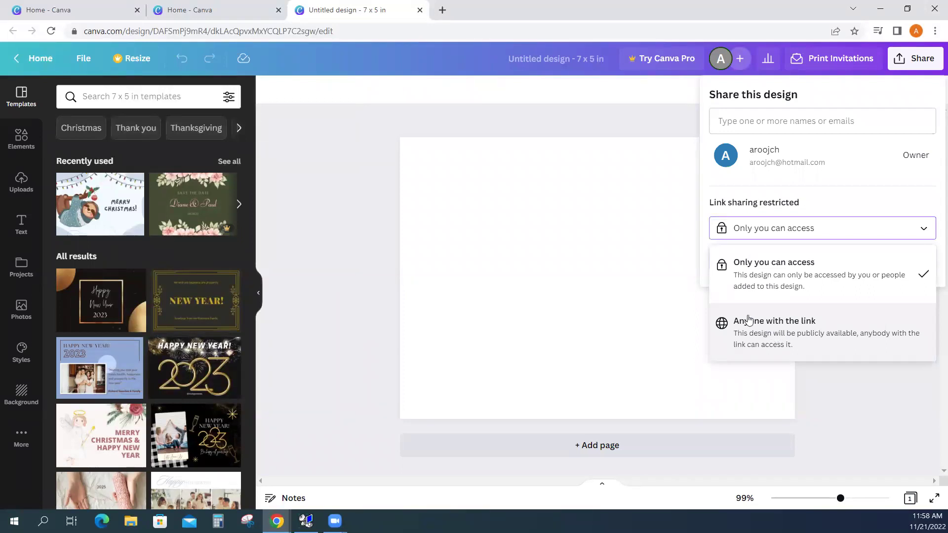
pyautogui.click(889, 409)
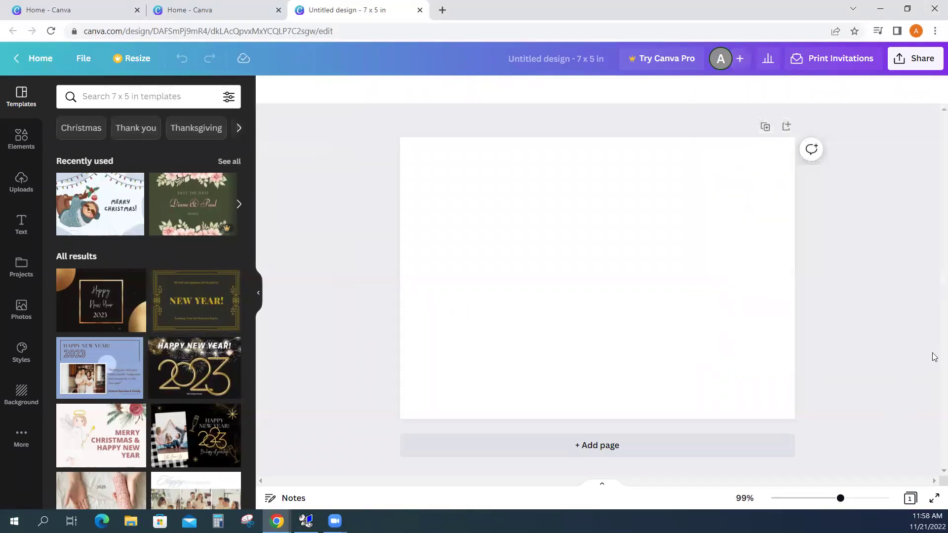
# Examine the invitation print options for front and back pages, paper type and paper finish
pyautogui.click(865, 69)
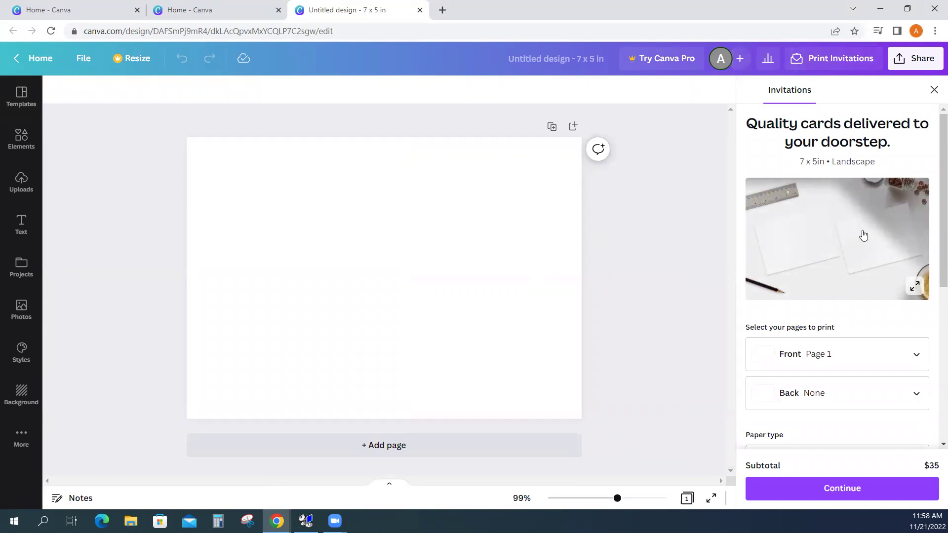
pyautogui.scroll(-4, 857, 225)
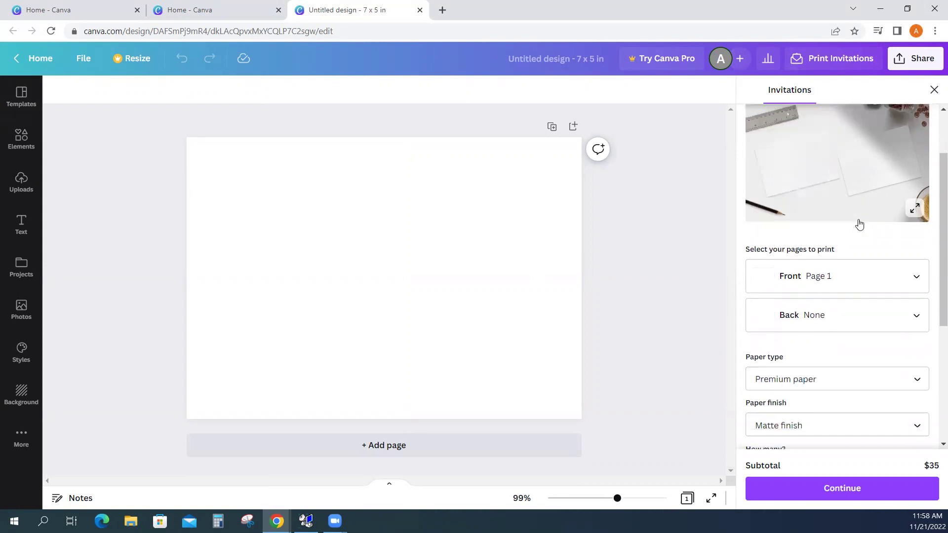
pyautogui.scroll(-2, 837, 238)
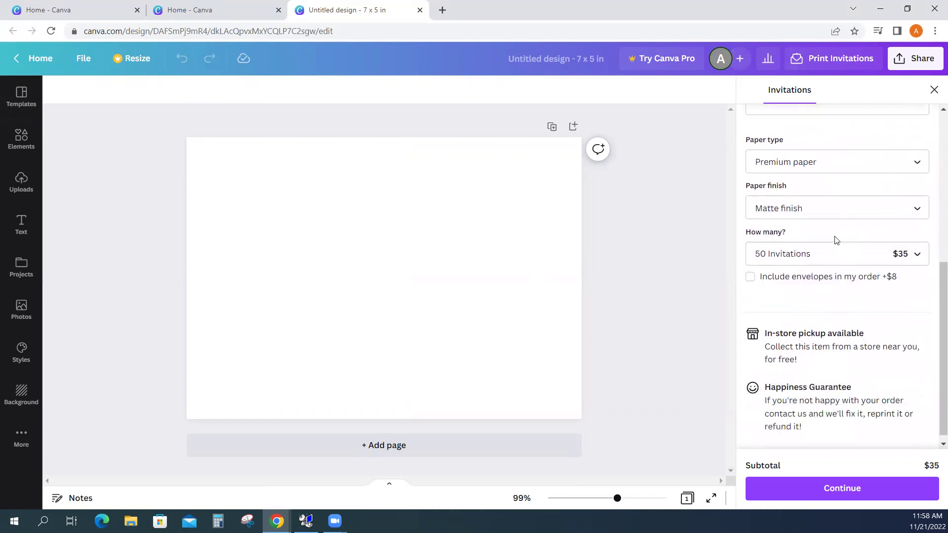
pyautogui.scroll(2, 834, 241)
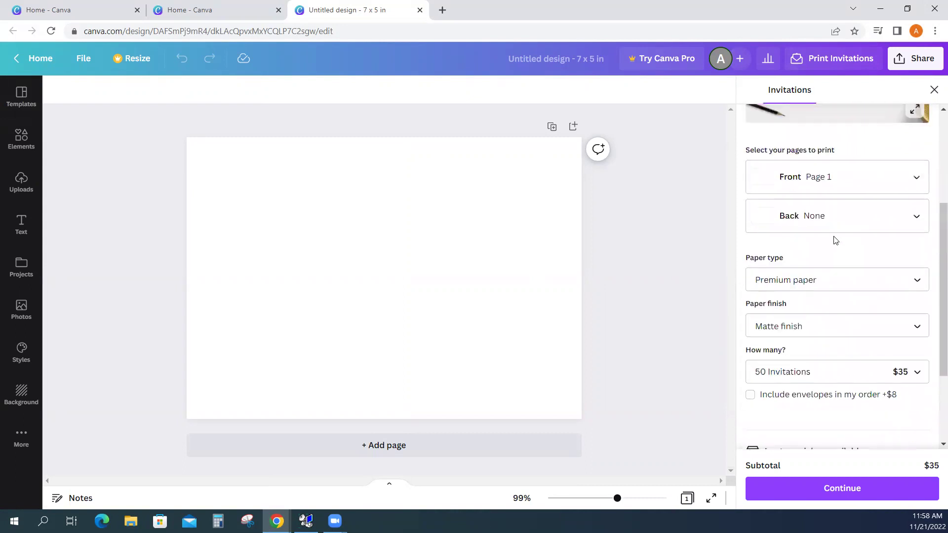
pyautogui.click(838, 190)
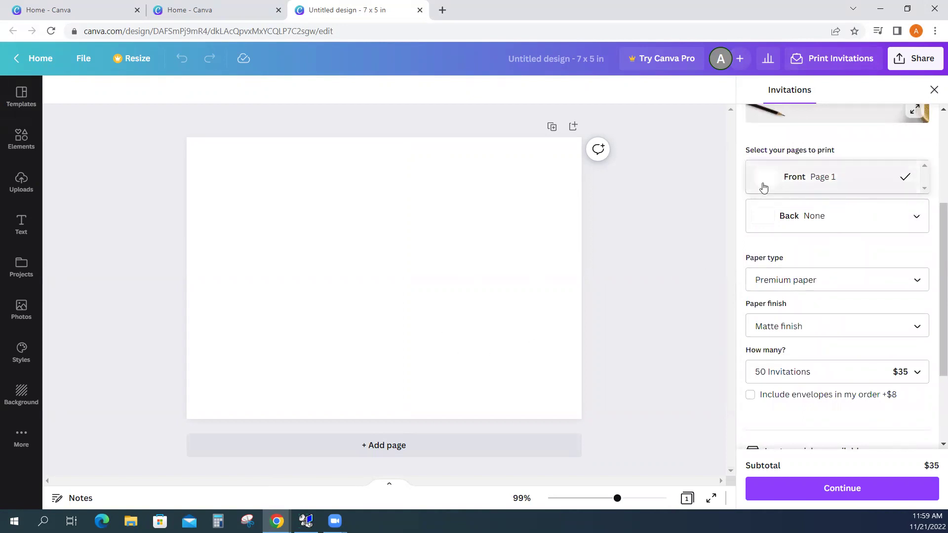
pyautogui.click(818, 232)
pyautogui.click(870, 285)
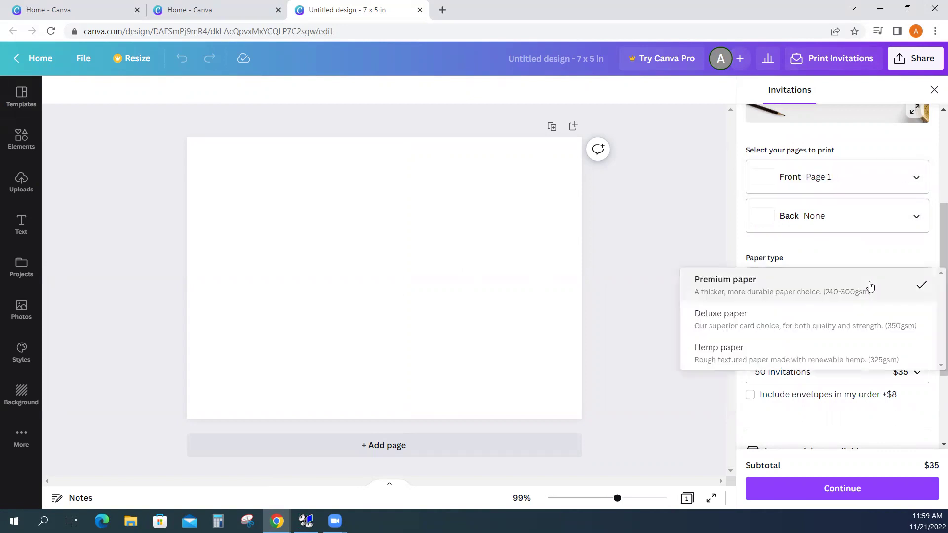
pyautogui.scroll(-3, 865, 250)
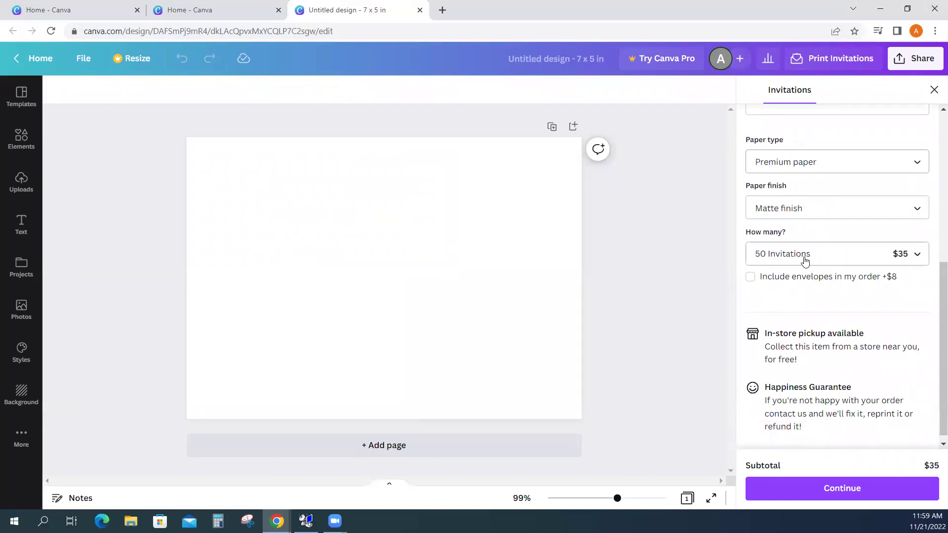
# Compare the prices for different invitation quantities, leave the quantity at 50 Invitations and close the print options
pyautogui.click(805, 261)
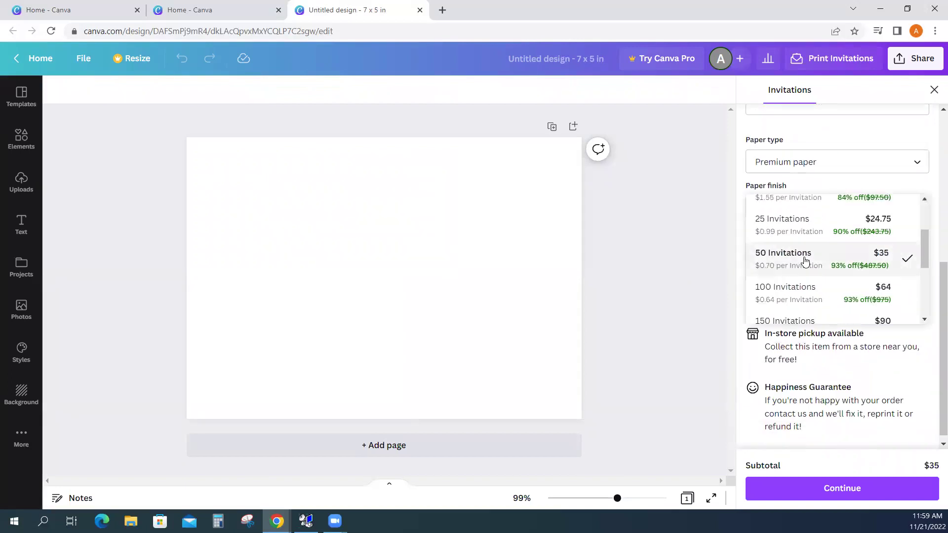
pyautogui.scroll(2, 875, 254)
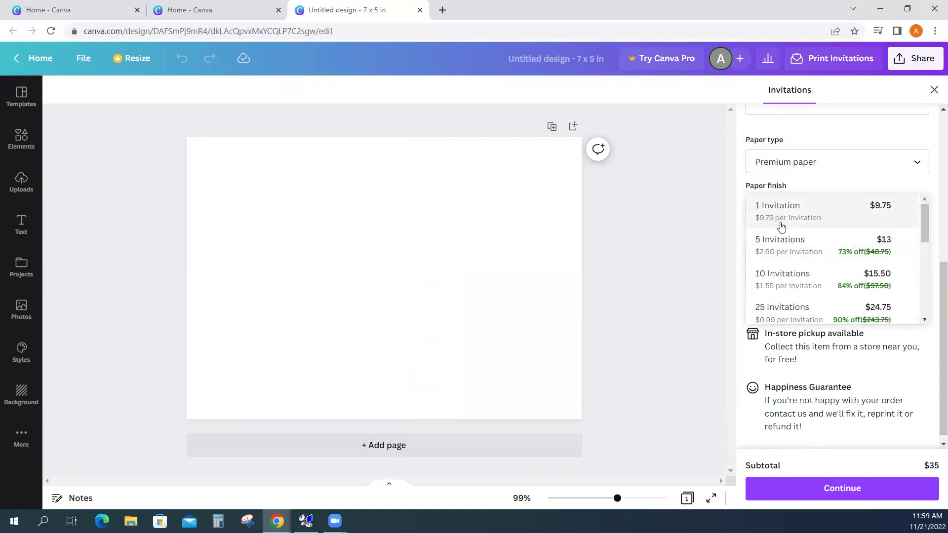
pyautogui.scroll(-3, 810, 226)
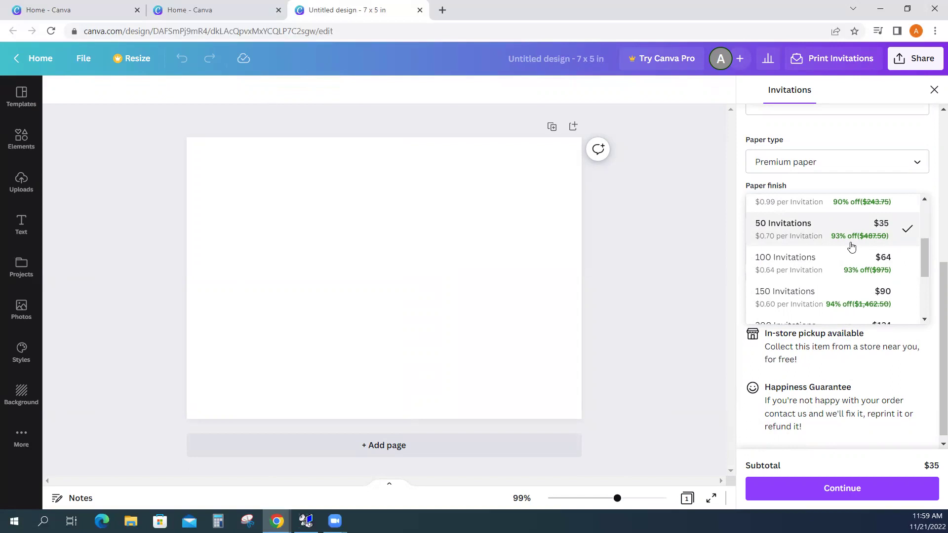
pyautogui.scroll(-3, 851, 247)
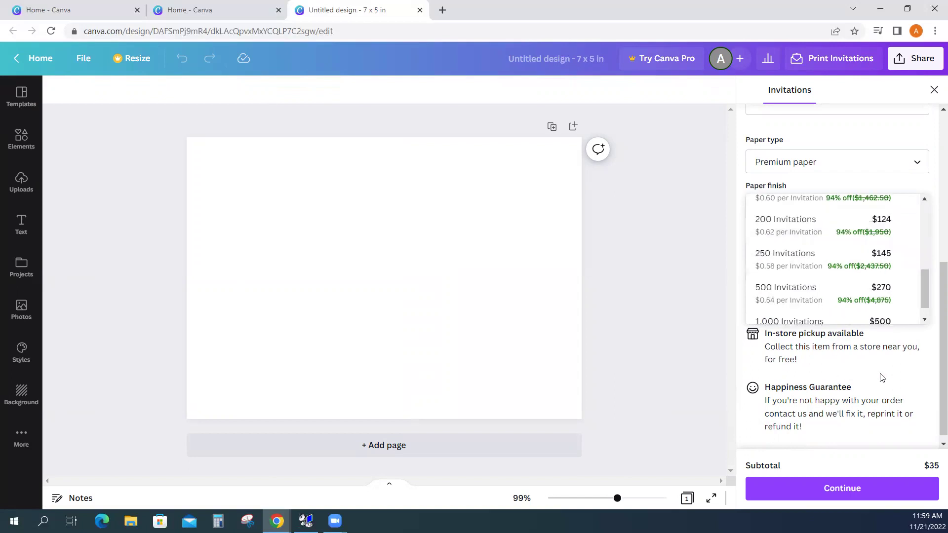
pyautogui.click(875, 371)
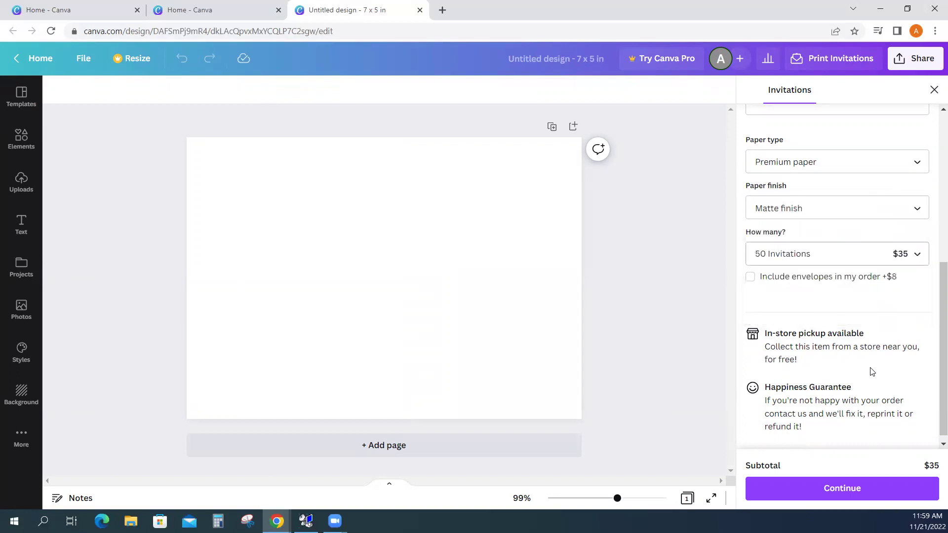
pyautogui.scroll(5, 854, 275)
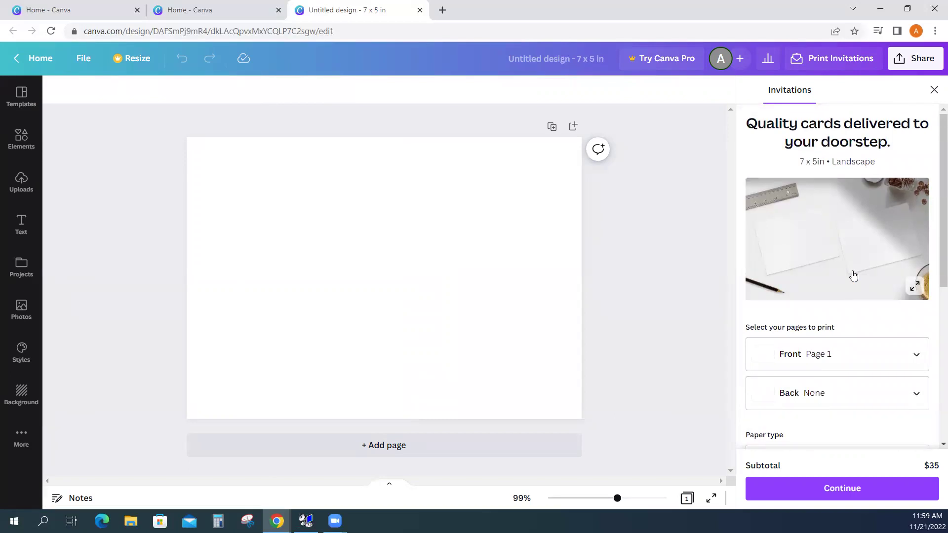
pyautogui.click(933, 94)
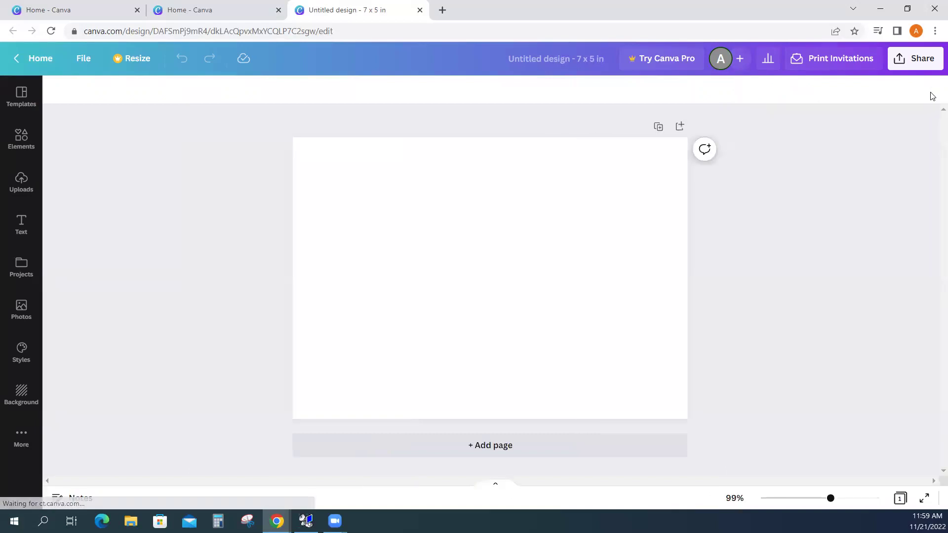
# Examine the file type and size settings for downloading the design, and return to the blank card page
pyautogui.click(912, 68)
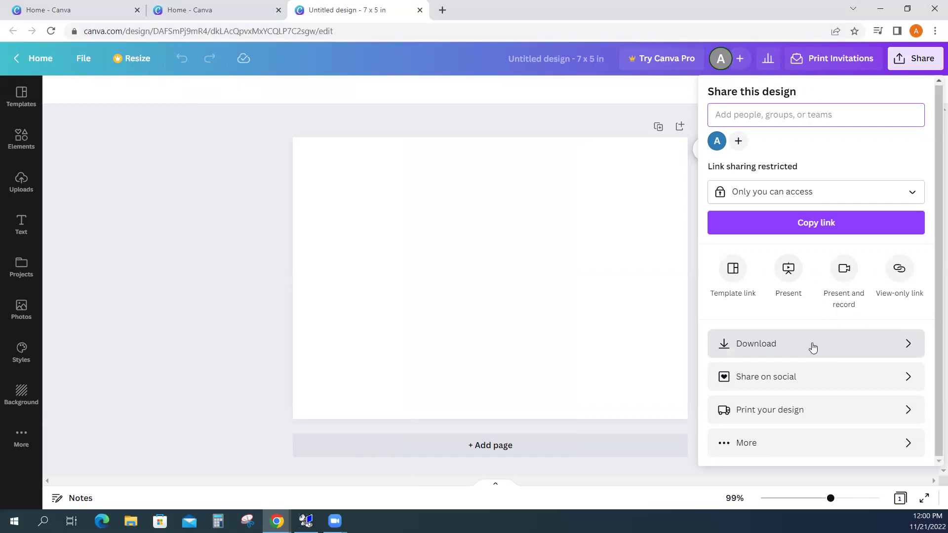
pyautogui.click(783, 351)
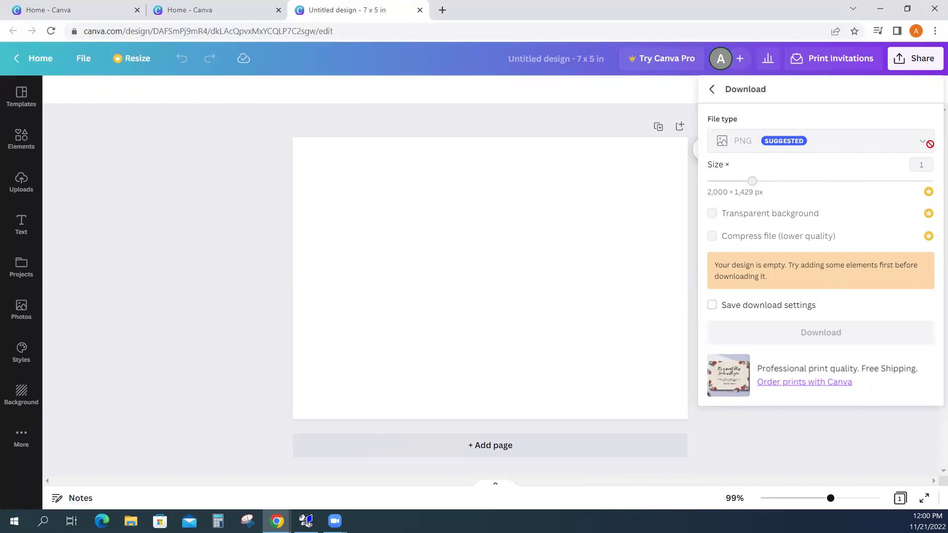
pyautogui.click(589, 231)
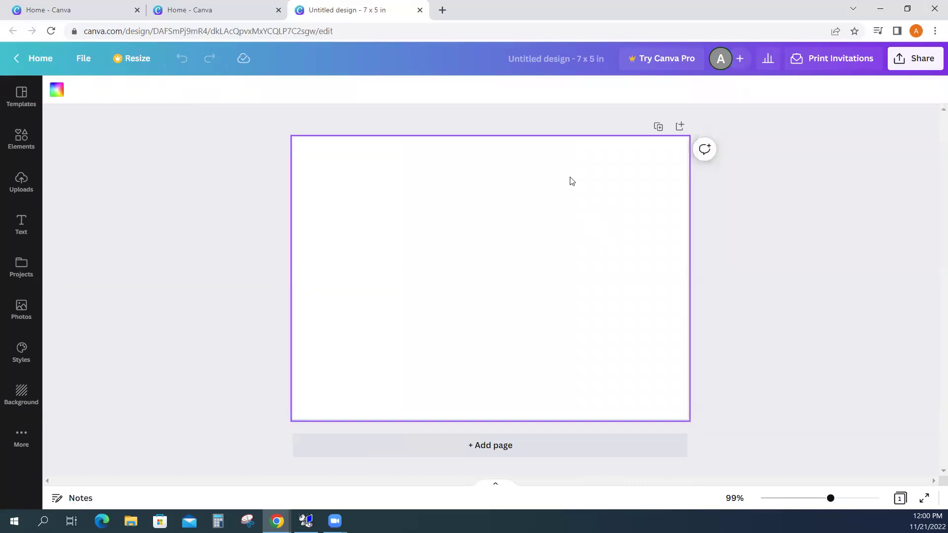
# Check the blank card's sharing options and its PNG download settings, and close them without downloading
pyautogui.click(916, 58)
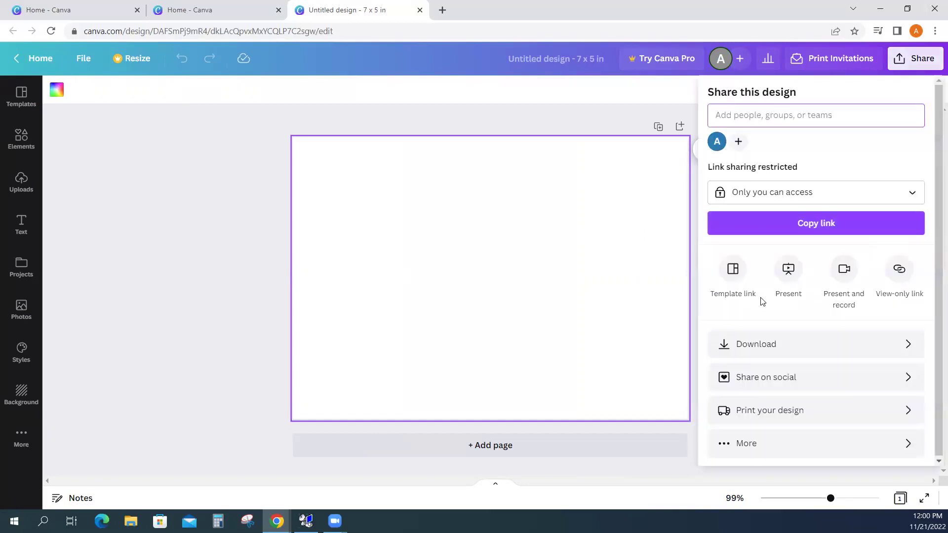
pyautogui.click(751, 344)
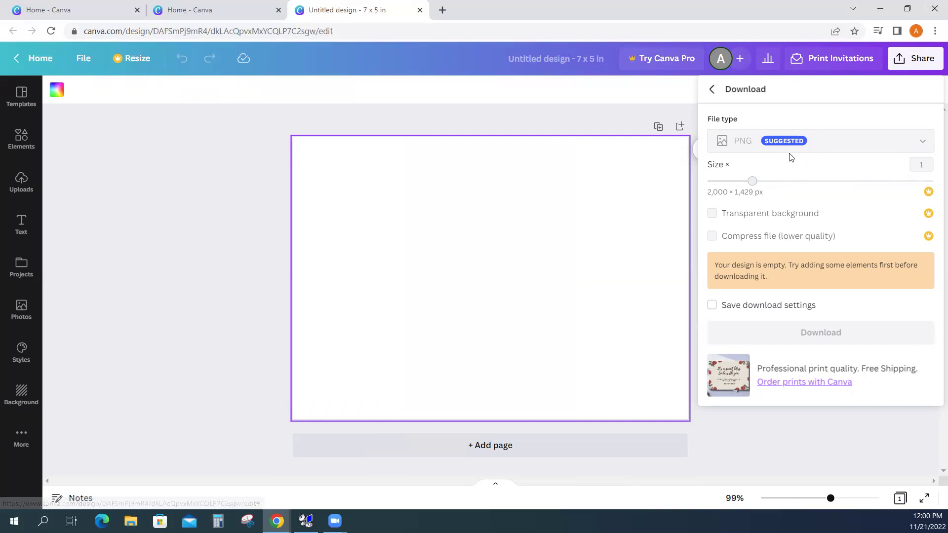
pyautogui.click(873, 443)
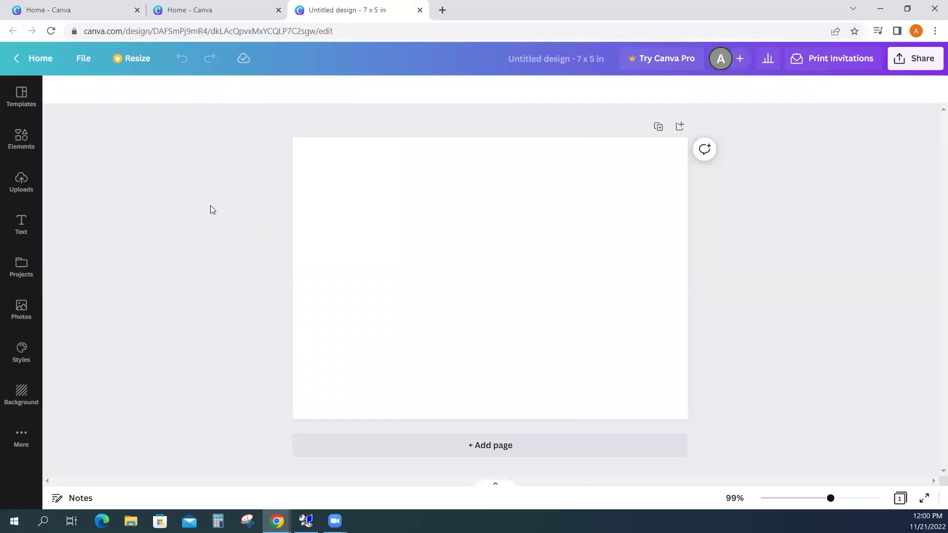
# Examine the ready-made 7 × 5 in card templates, including the recently used ones and the full list
pyautogui.click(23, 104)
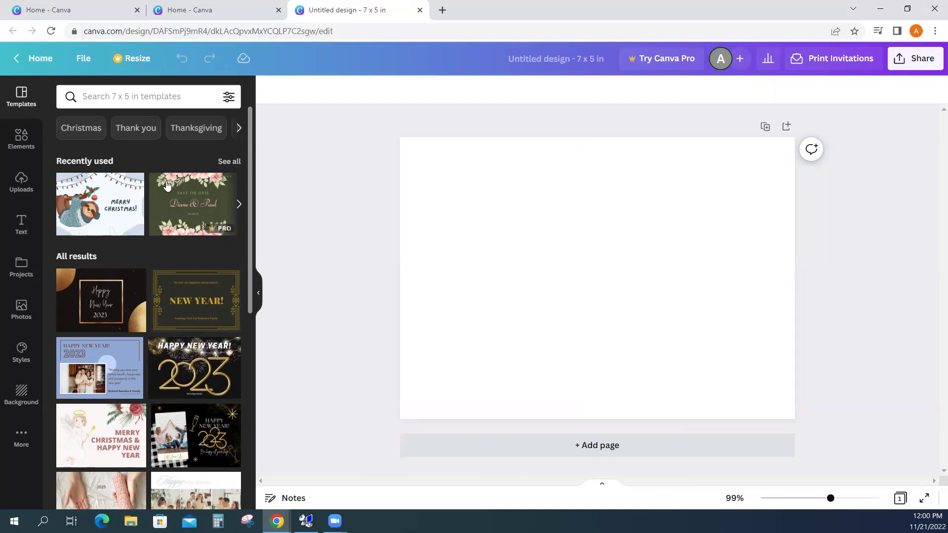
pyautogui.scroll(-1, 146, 279)
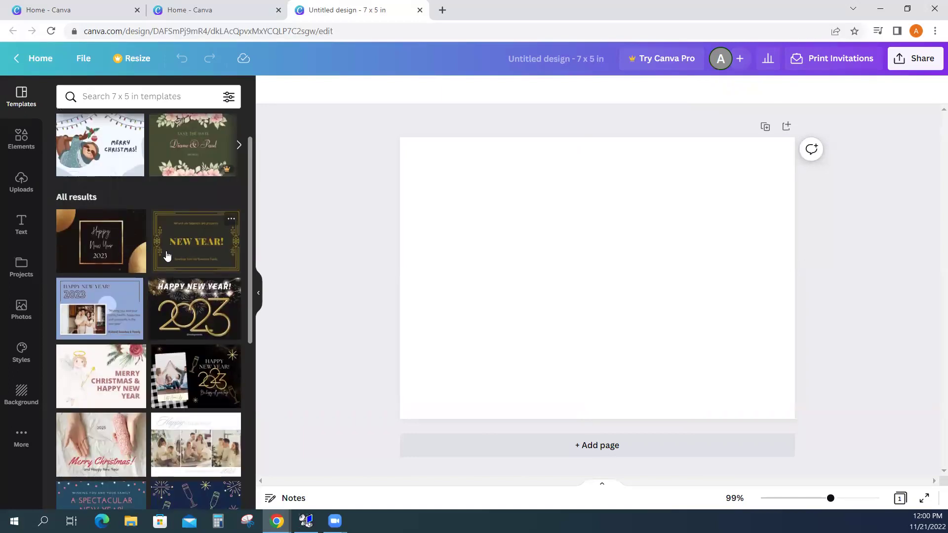
pyautogui.scroll(-3, 160, 183)
pyautogui.scroll(3, 152, 215)
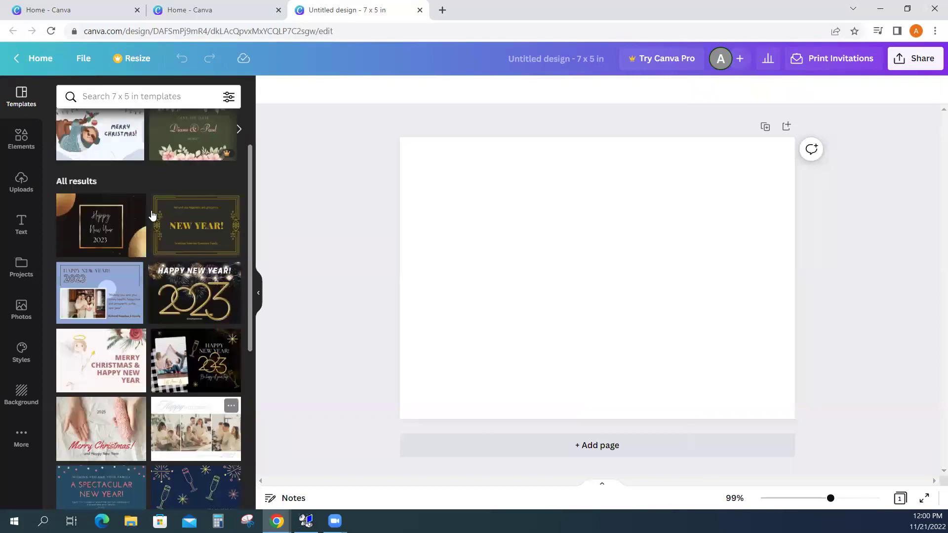
pyautogui.scroll(-5, 139, 257)
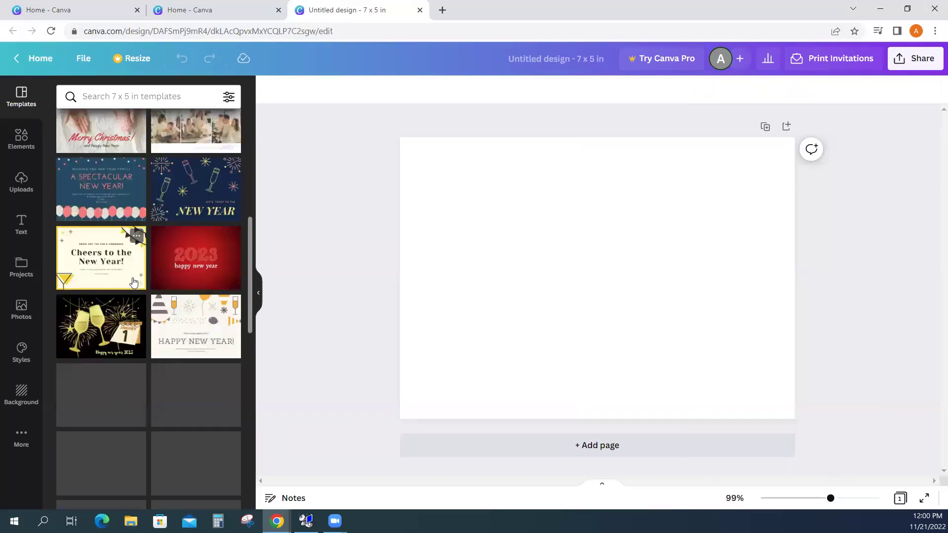
pyautogui.scroll(-3, 187, 317)
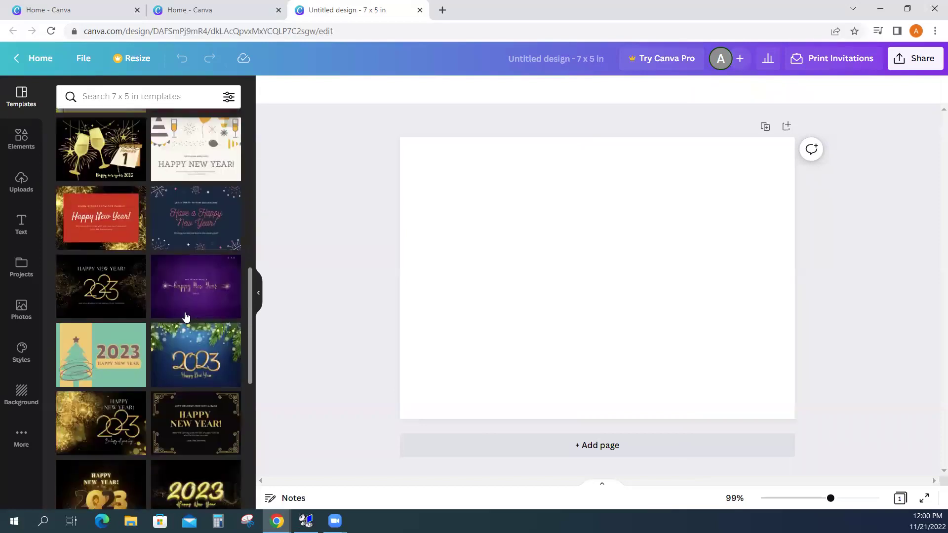
pyautogui.scroll(-4, 182, 292)
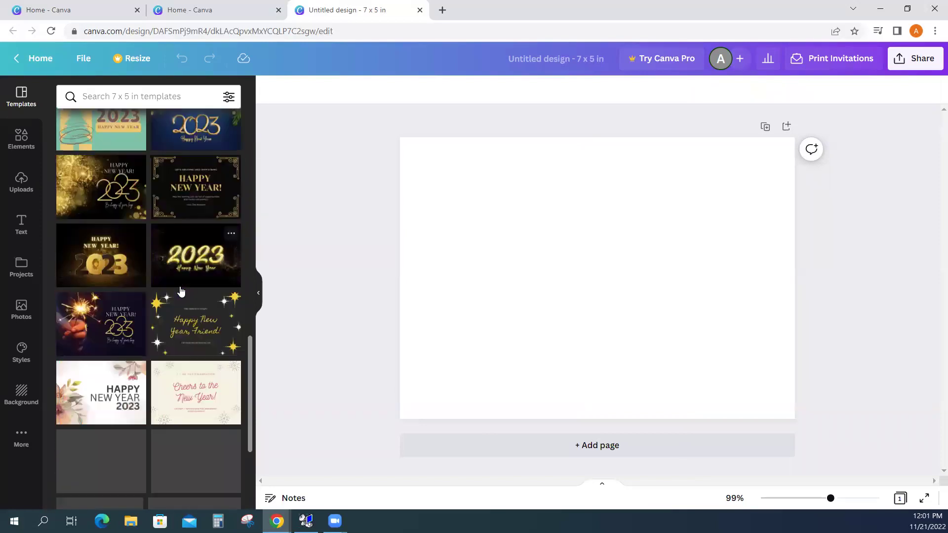
pyautogui.scroll(-4, 180, 291)
pyautogui.scroll(3, 174, 251)
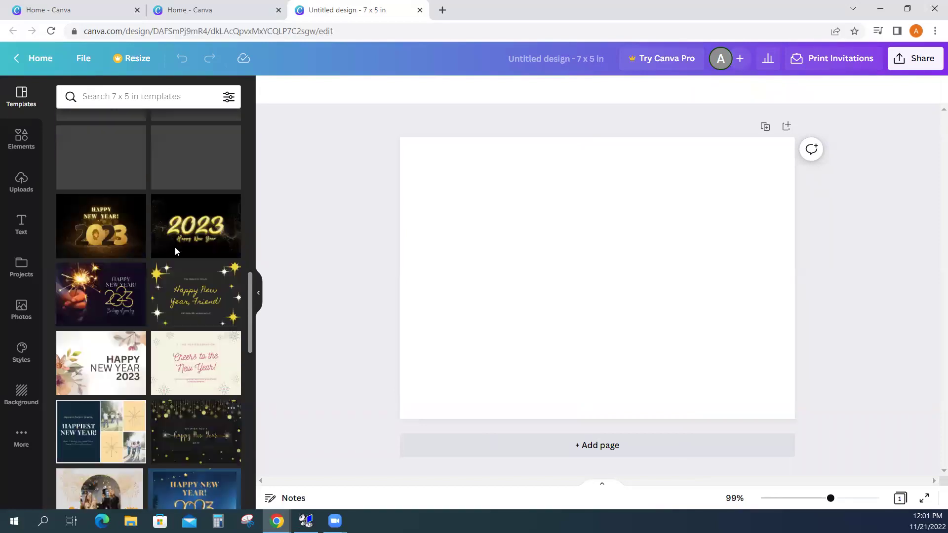
pyautogui.scroll(8, 178, 247)
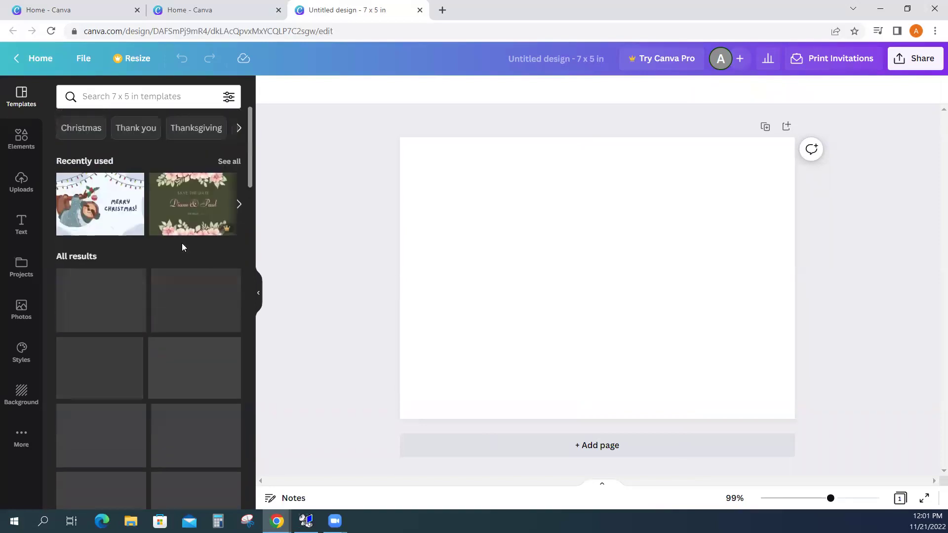
pyautogui.click(122, 97)
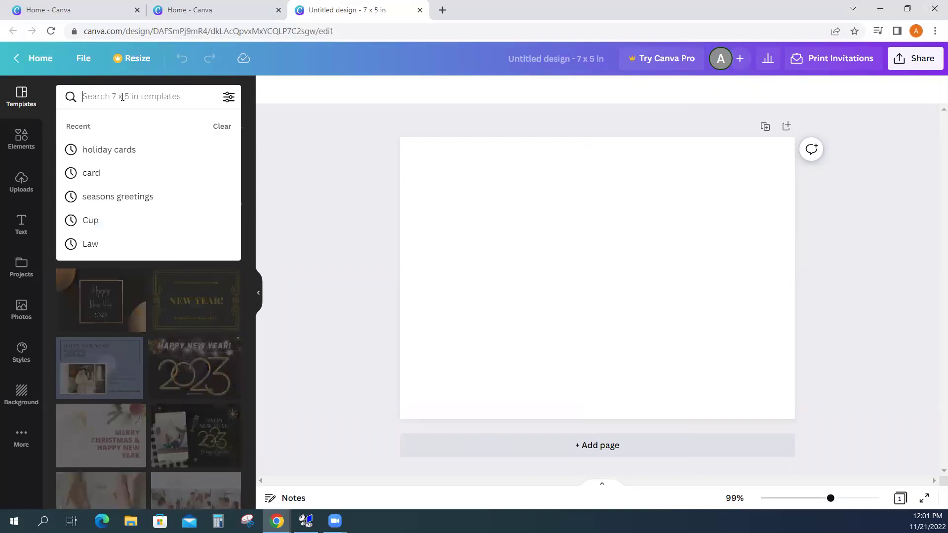
pyautogui.write('hol')
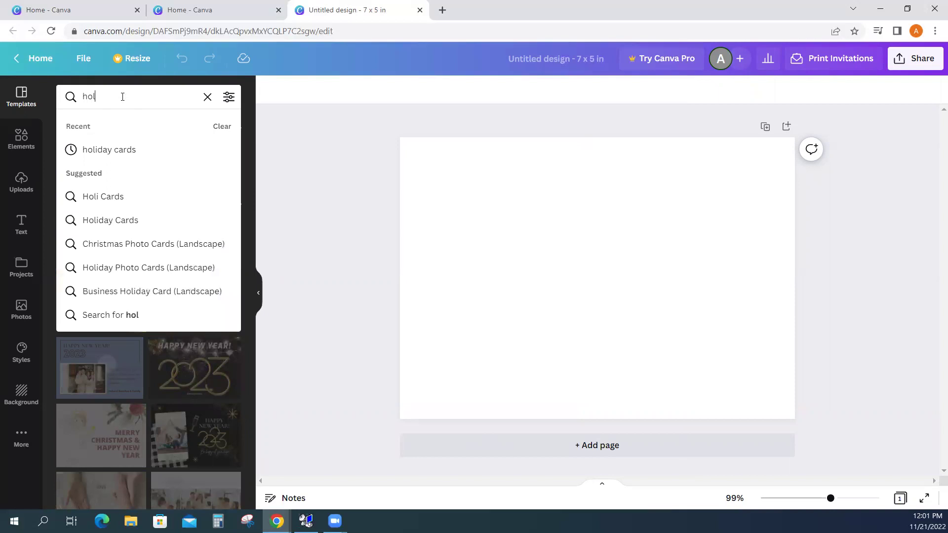
pyautogui.write('iday cards')
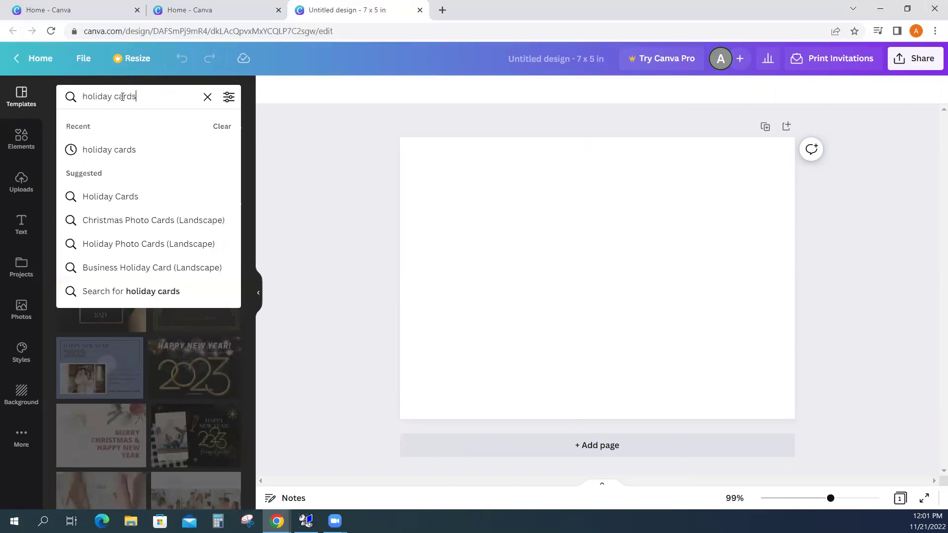
pyautogui.press('BackSpace')
pyautogui.press('BackSpace')
pyautogui.press('BackSpace')
pyautogui.press('BackSpace')
pyautogui.press('BackSpace')
pyautogui.press('BackSpace')
pyautogui.press('BackSpace')
pyautogui.press('BackSpace')
pyautogui.press('BackSpace')
pyautogui.press('BackSpace')
pyautogui.press('BackSpace')
pyautogui.press('BackSpace')
pyautogui.press('BackSpace')
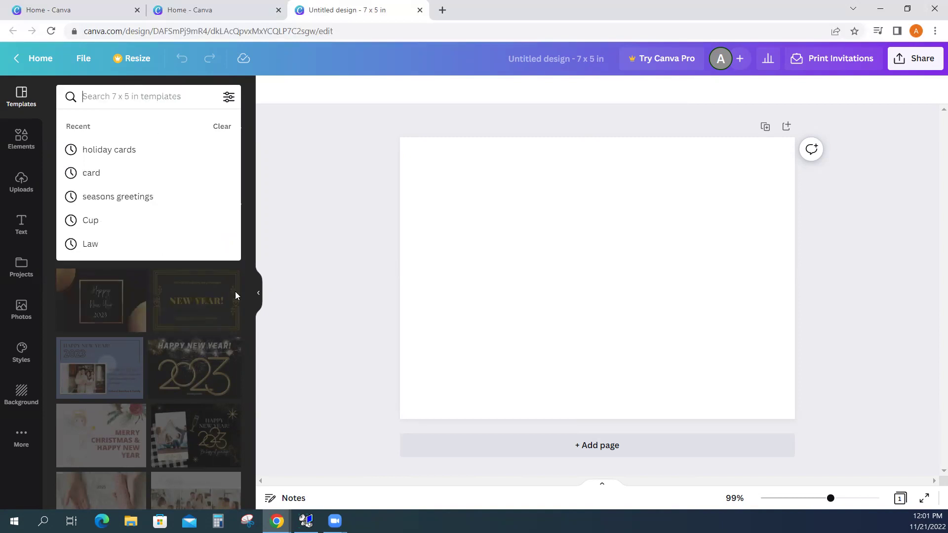
pyautogui.click(322, 242)
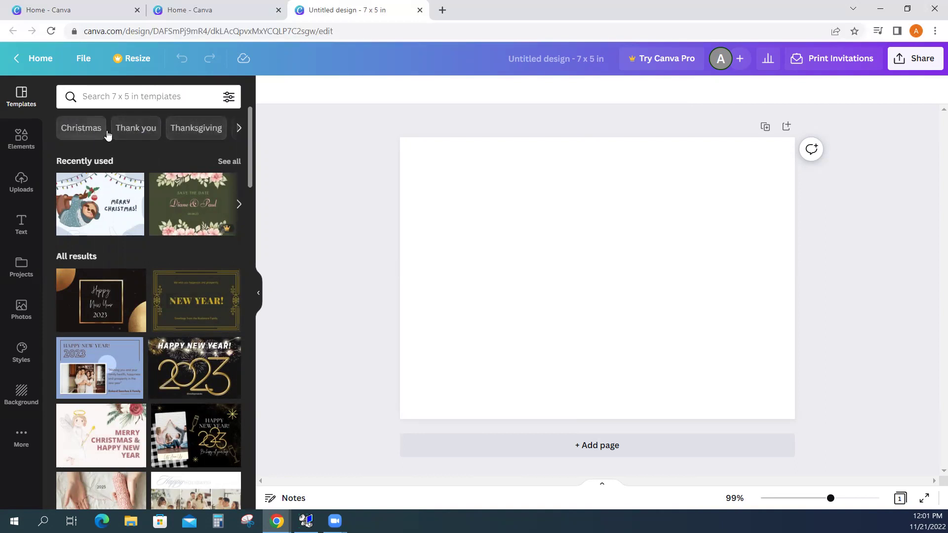
# Examine the suggested category filters for the 7 × 5 in templates, through to the Holiday card, Baby, School and Blue ones
pyautogui.click(239, 129)
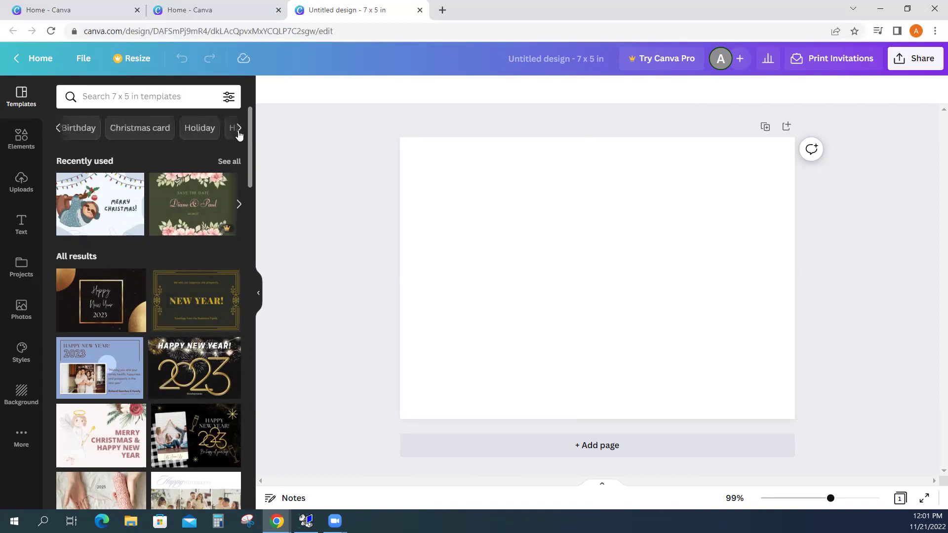
pyautogui.click(239, 129)
pyautogui.click(239, 129)
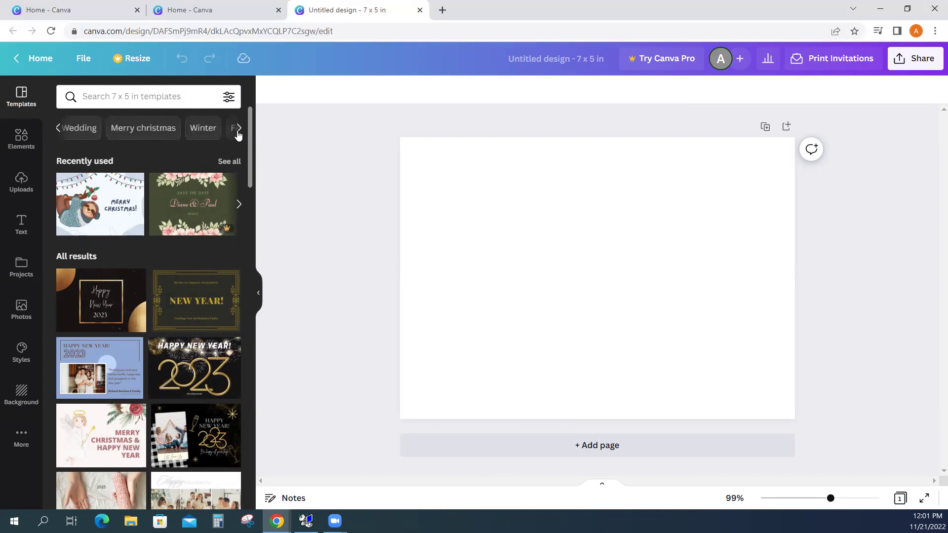
pyautogui.click(239, 130)
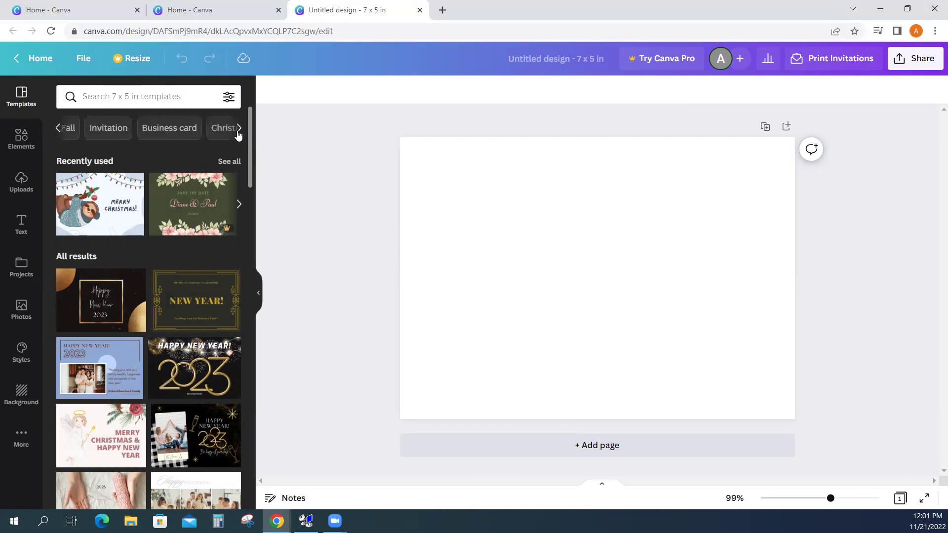
pyautogui.click(239, 130)
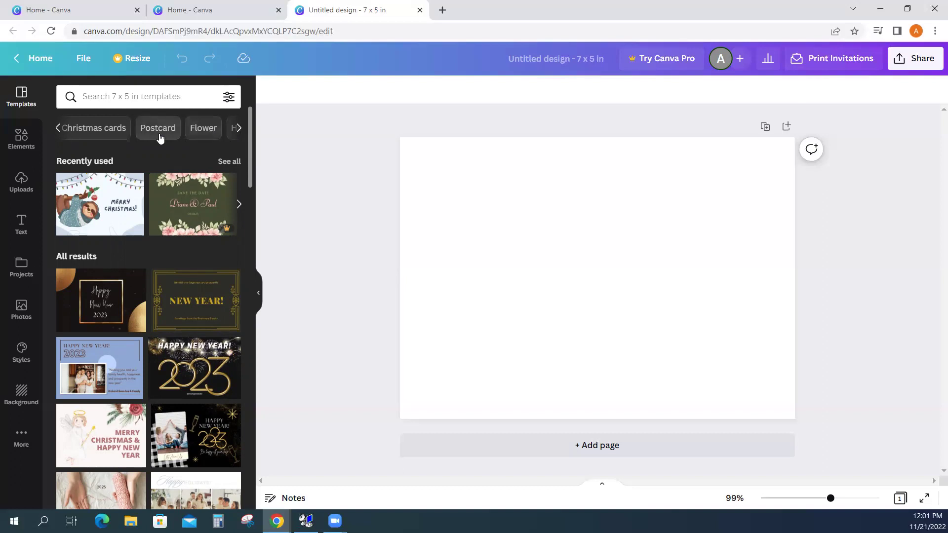
pyautogui.click(238, 131)
pyautogui.click(238, 130)
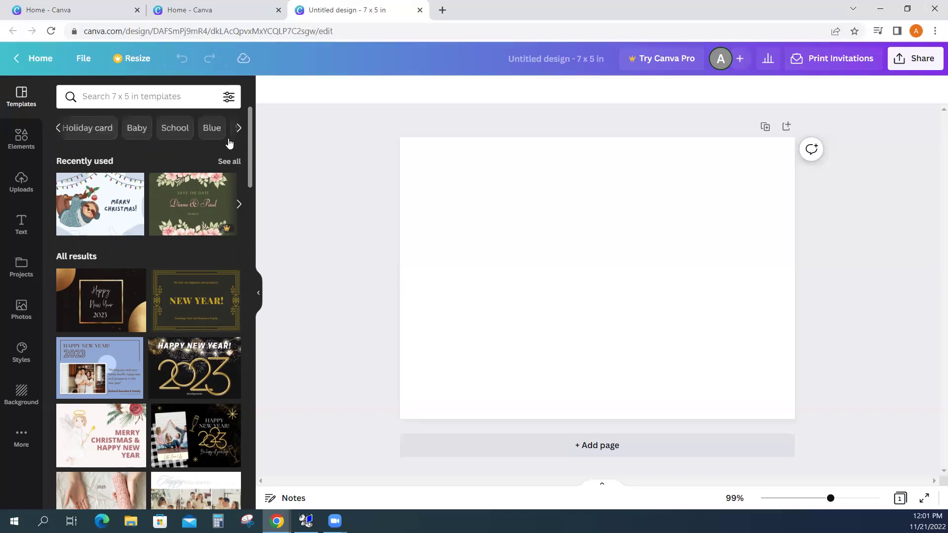
# Go back through the suggested template categories and filter the templates by Holiday
pyautogui.click(59, 129)
pyautogui.click(59, 129)
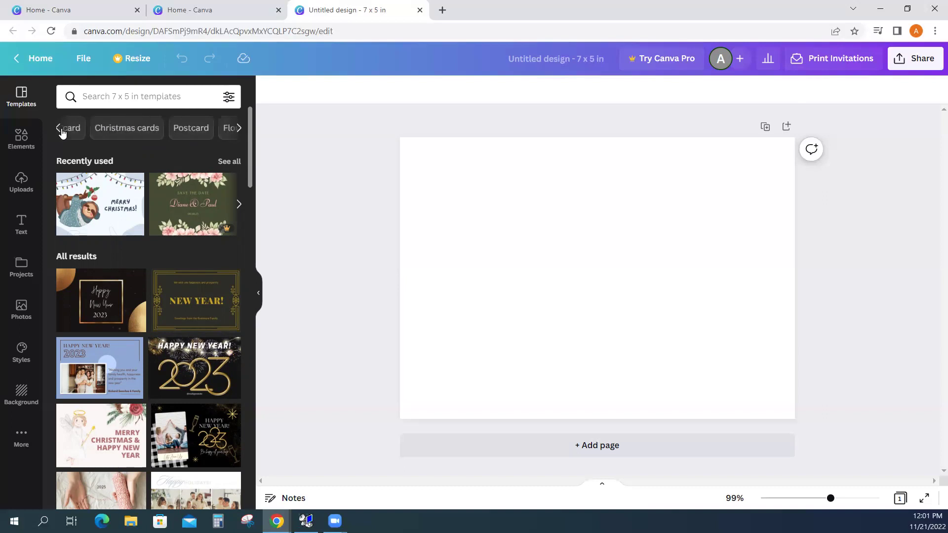
pyautogui.click(59, 129)
pyautogui.click(59, 129)
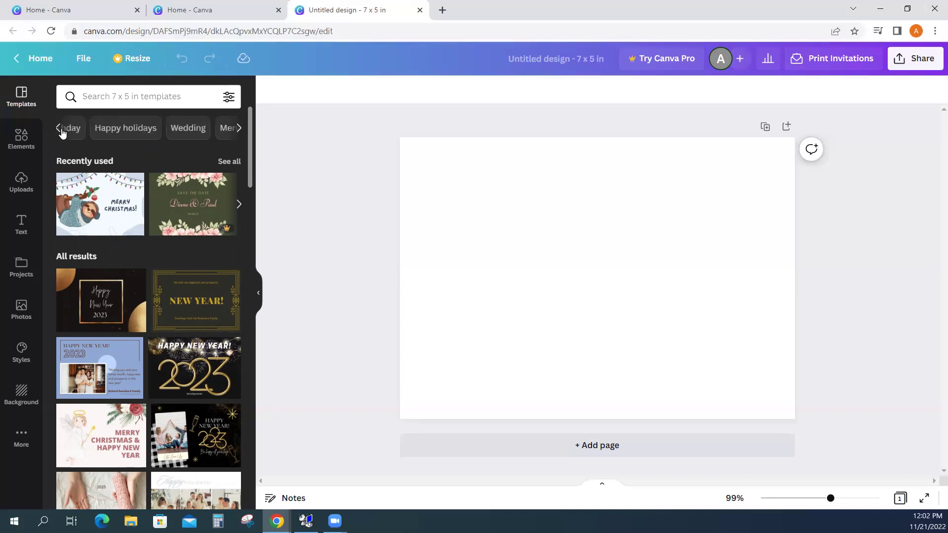
pyautogui.click(59, 129)
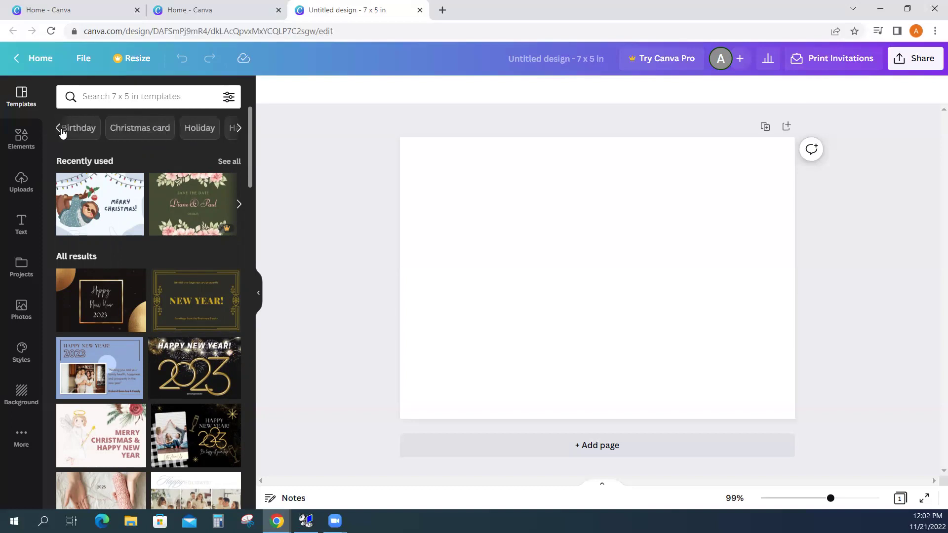
pyautogui.click(197, 129)
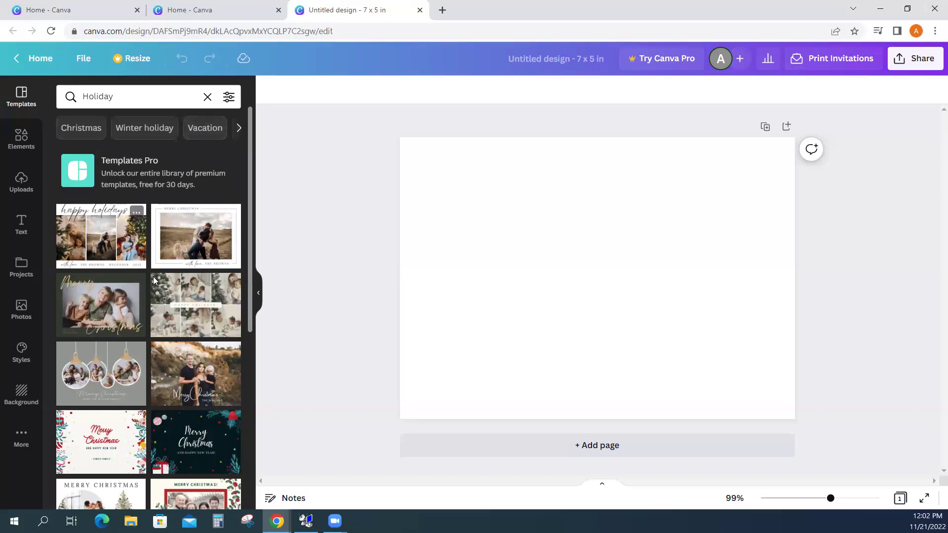
# Find the Holiday Mail postcard template with the striped airmail border among the Holiday templates and apply it to the blank page
pyautogui.scroll(-2, 156, 287)
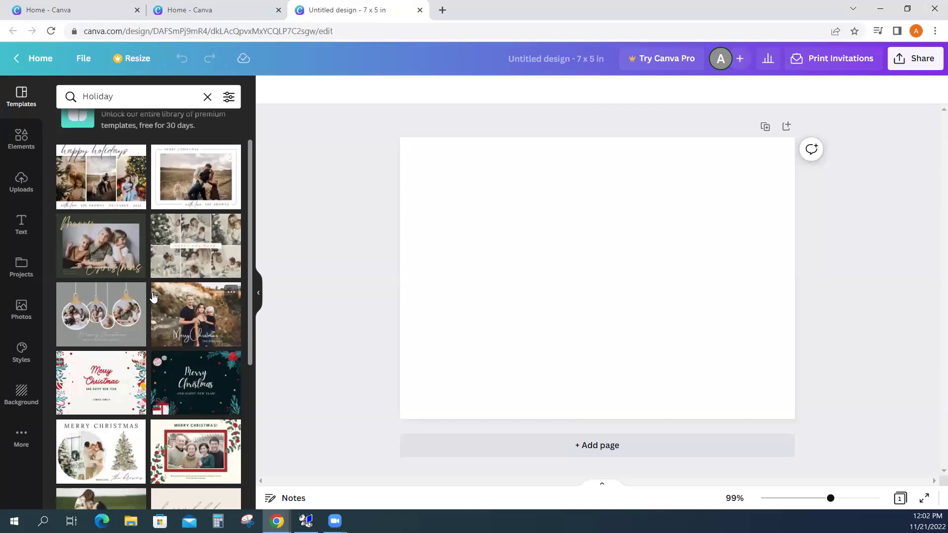
pyautogui.scroll(-2, 172, 296)
pyautogui.scroll(-3, 173, 299)
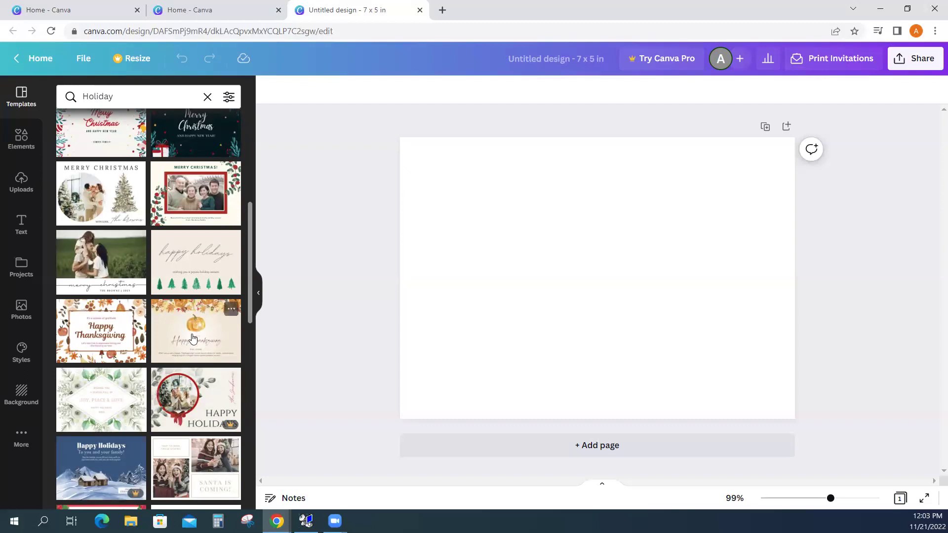
pyautogui.scroll(5, 193, 338)
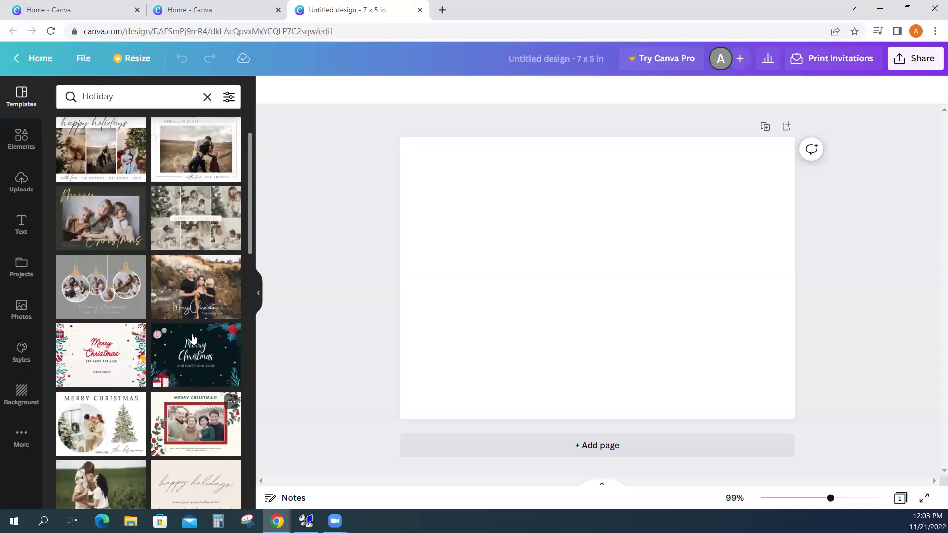
pyautogui.scroll(2, 193, 339)
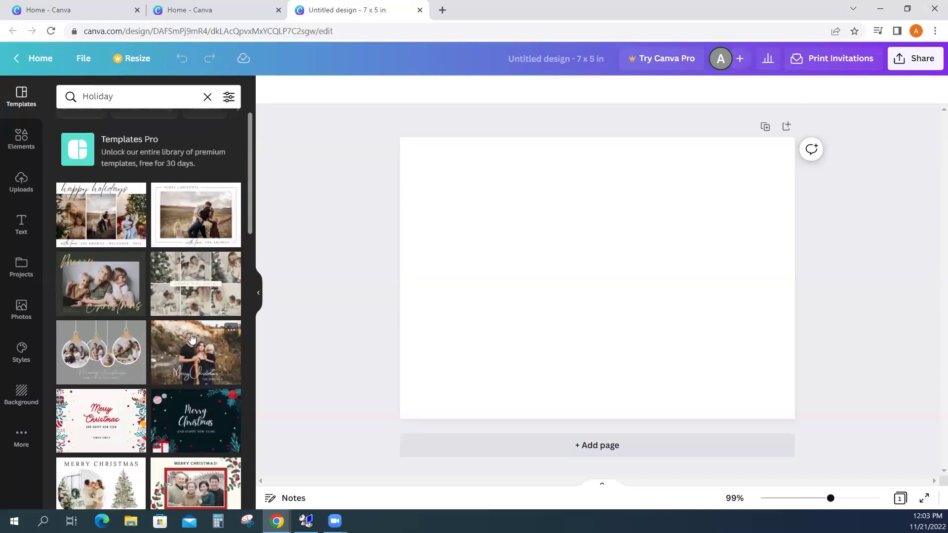
pyautogui.scroll(1, 193, 339)
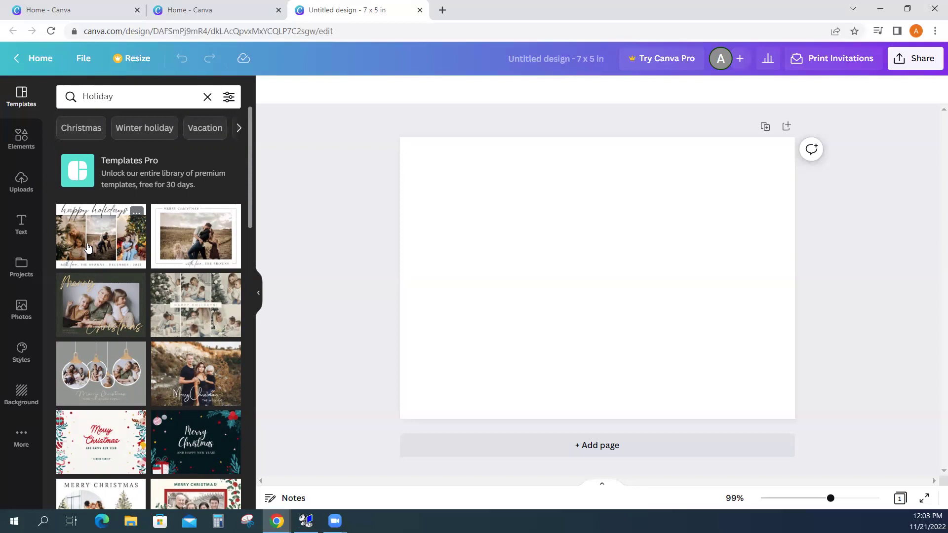
pyautogui.scroll(-6, 99, 252)
pyautogui.scroll(-1, 107, 256)
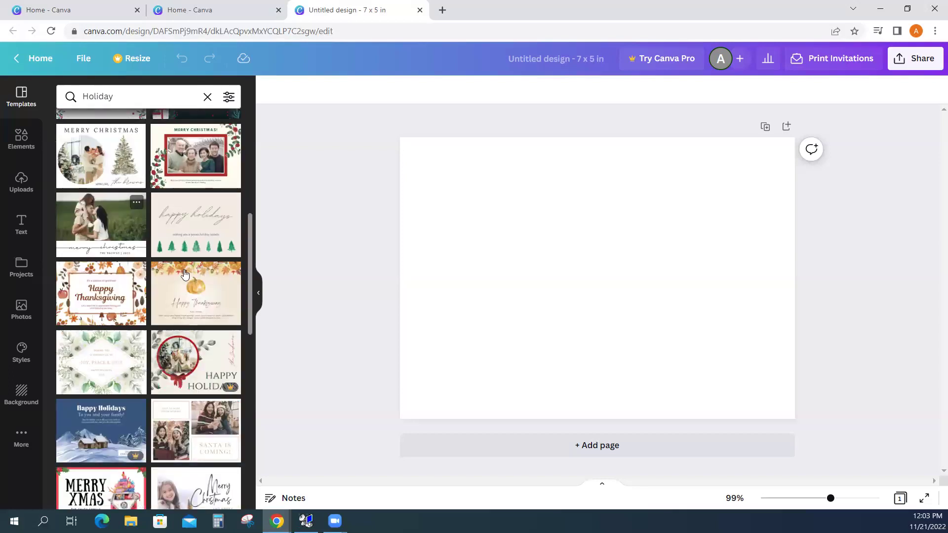
pyautogui.scroll(-2, 210, 240)
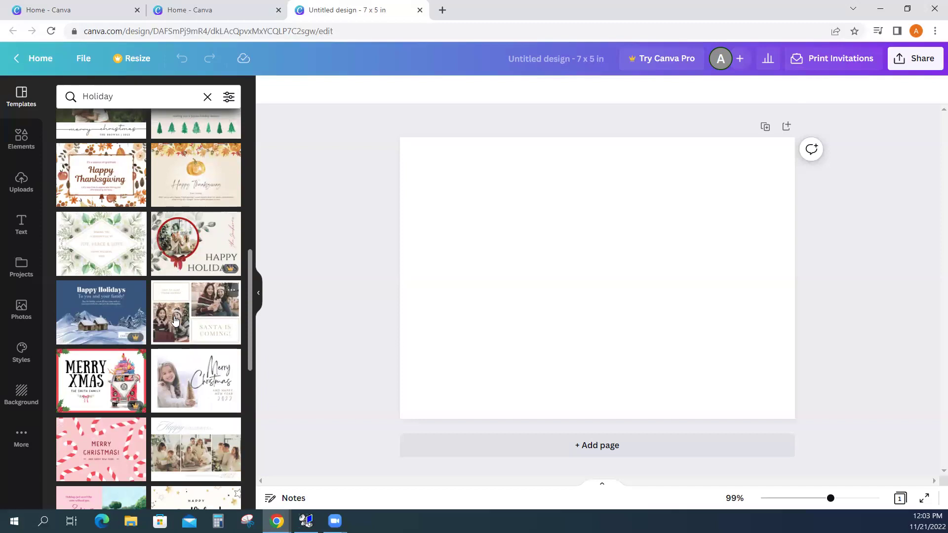
pyautogui.scroll(-3, 178, 279)
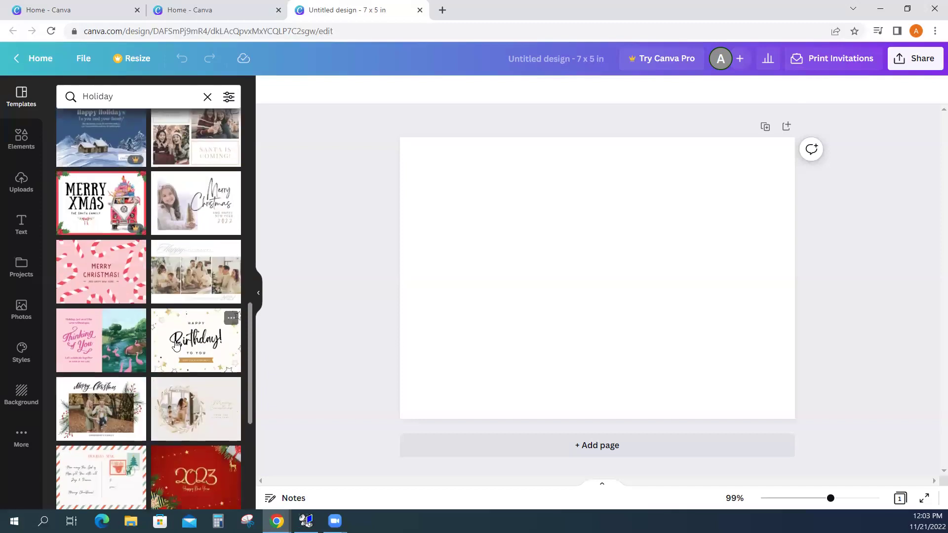
pyautogui.scroll(-3, 121, 316)
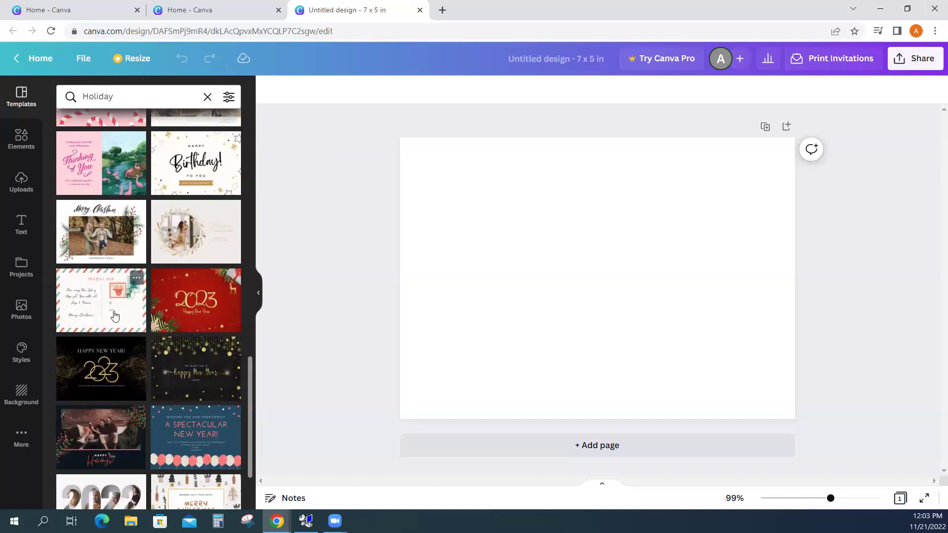
pyautogui.click(114, 315)
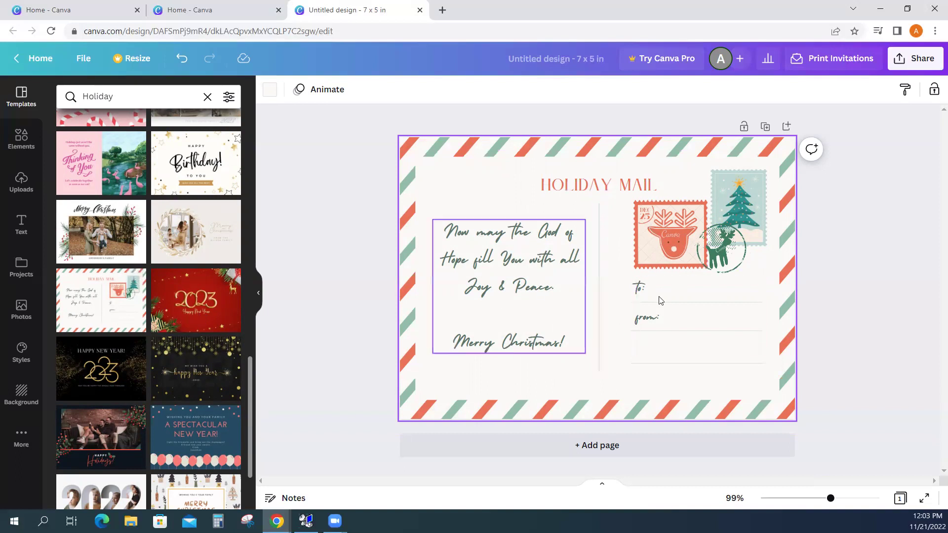
# Find the Warm Wishes photo collage template with the gold envelope label among the Holiday templates and apply it to the card
pyautogui.scroll(-2, 180, 327)
pyautogui.scroll(-5, 183, 326)
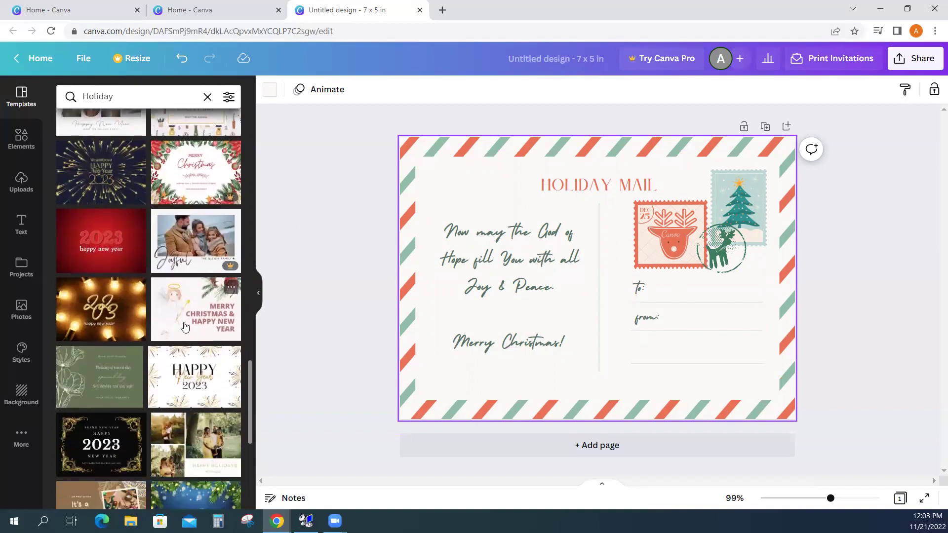
pyautogui.scroll(-2, 186, 327)
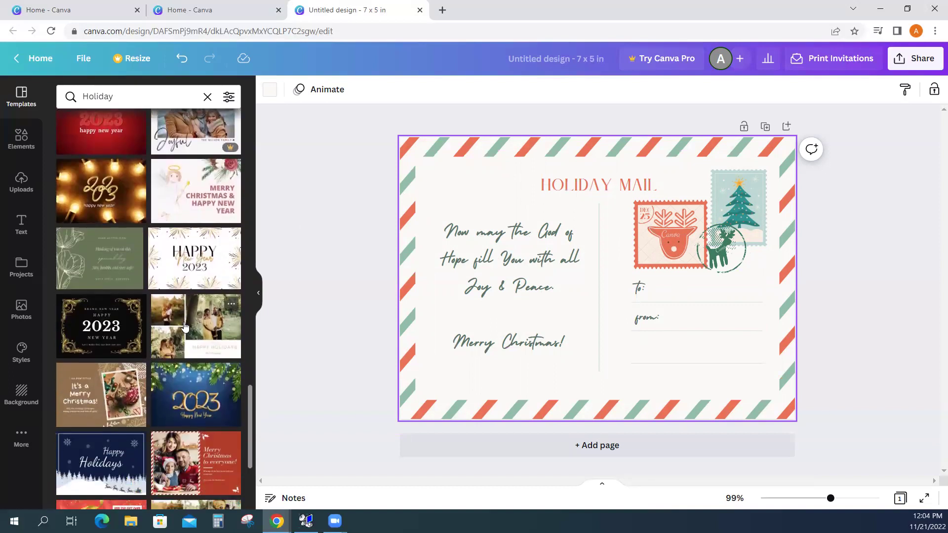
pyautogui.scroll(-3, 197, 349)
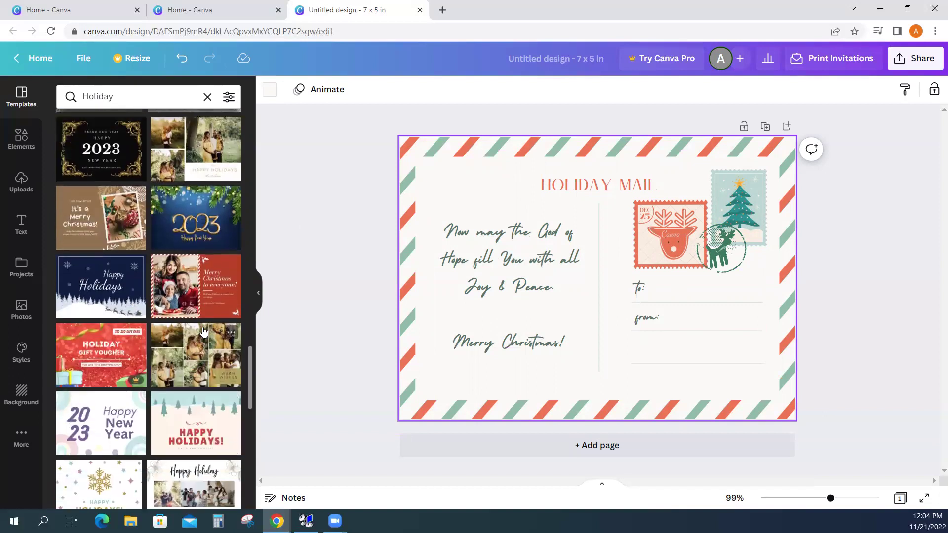
pyautogui.click(193, 370)
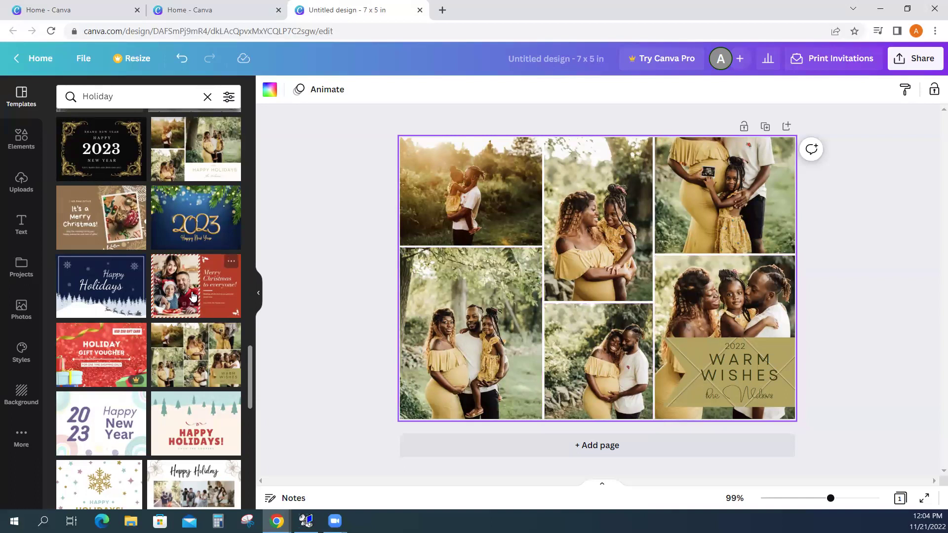
# Examine the further Holiday templates and the color and language filter options for the template search
pyautogui.scroll(-3, 197, 300)
pyautogui.scroll(-4, 198, 300)
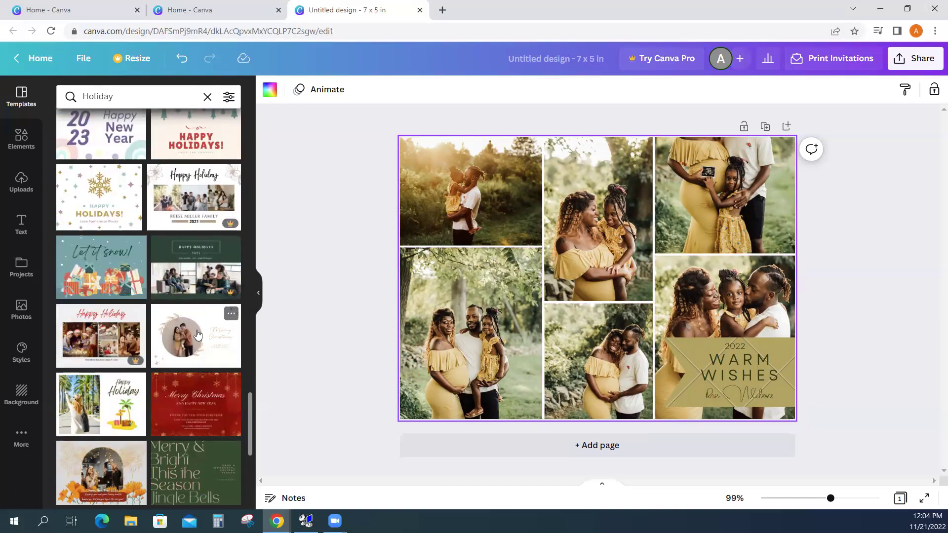
pyautogui.scroll(-6, 196, 335)
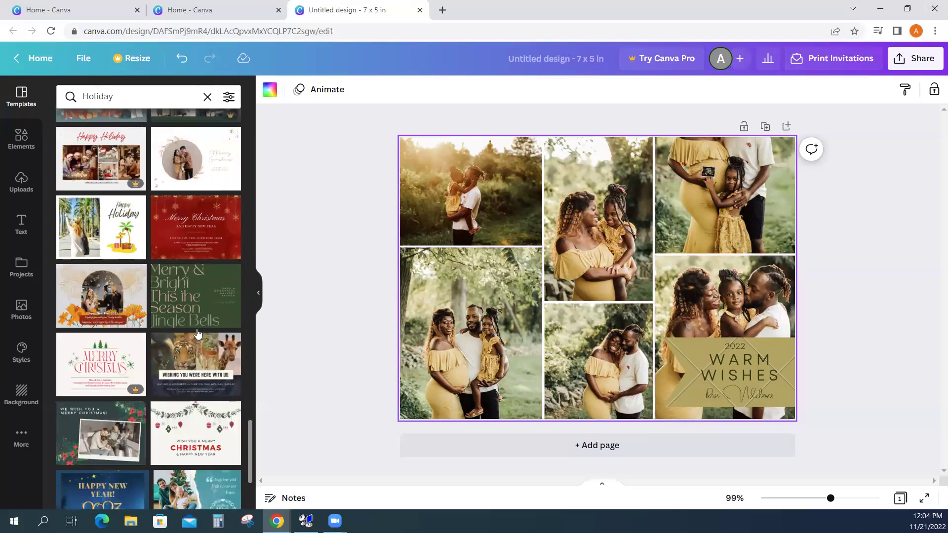
pyautogui.scroll(-2, 197, 332)
pyautogui.scroll(-3, 197, 334)
pyautogui.scroll(-1, 197, 333)
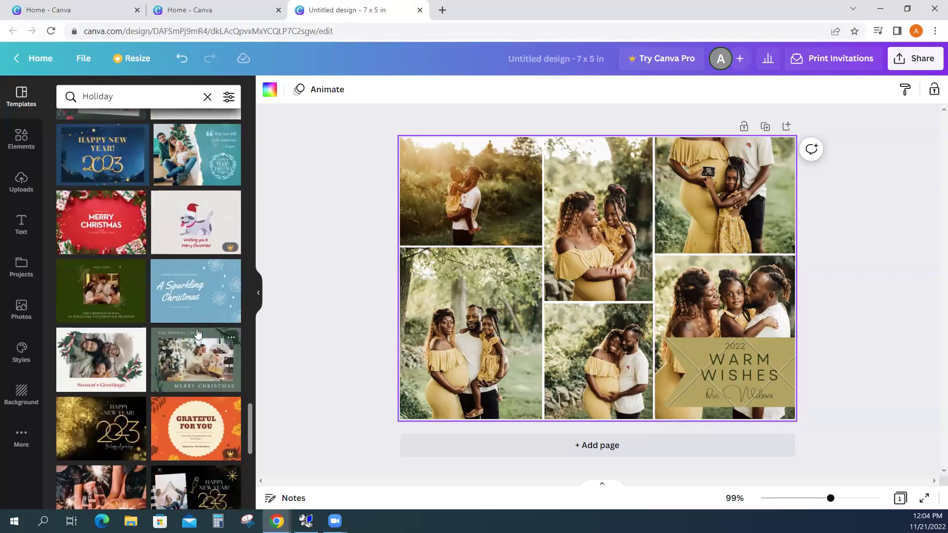
pyautogui.scroll(-6, 197, 334)
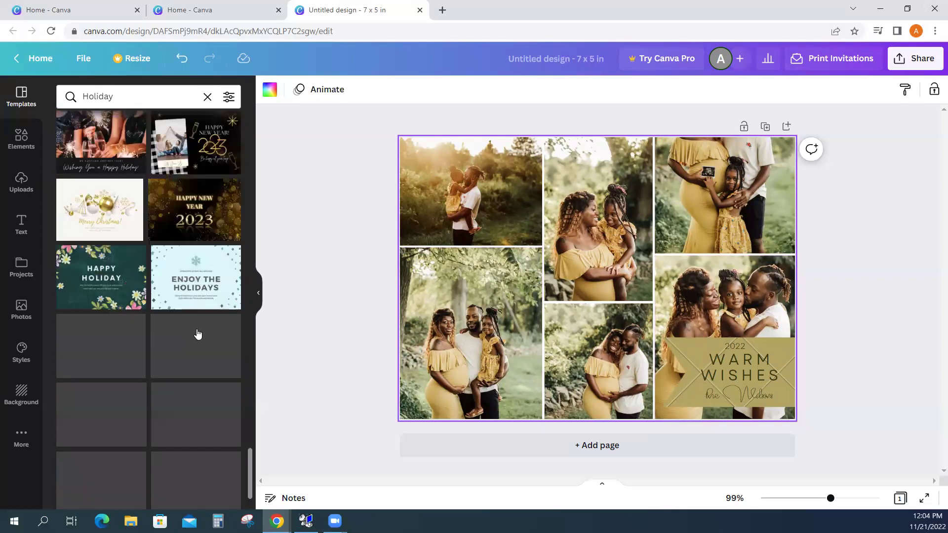
pyautogui.scroll(-2, 197, 334)
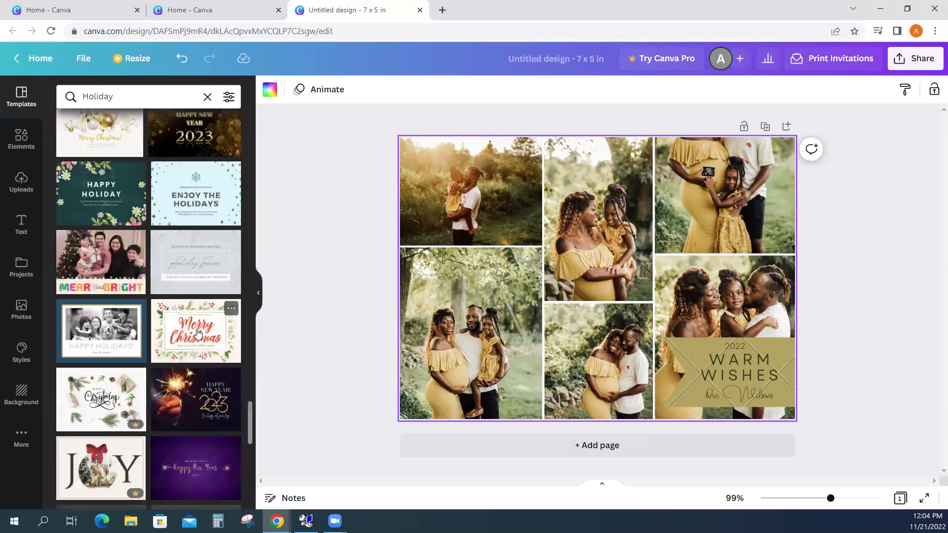
pyautogui.scroll(-6, 198, 333)
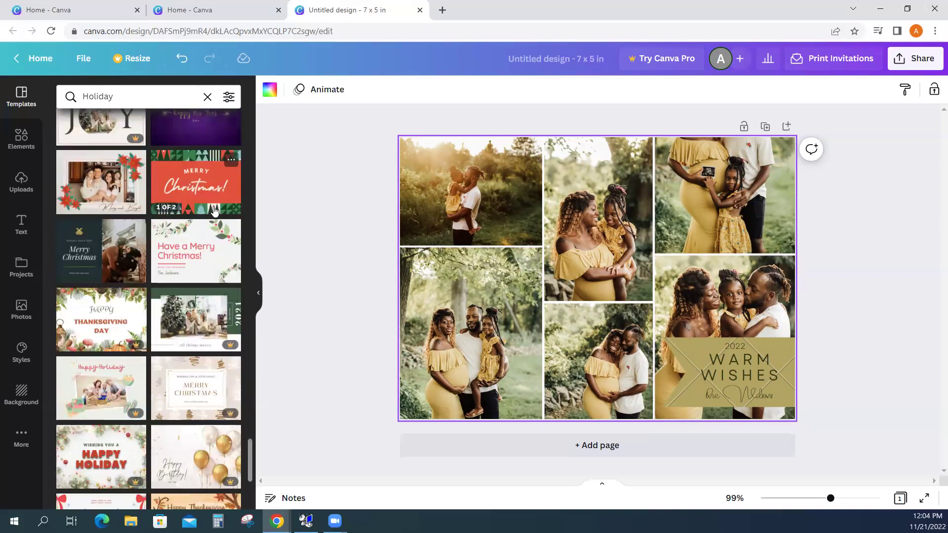
pyautogui.scroll(-5, 213, 209)
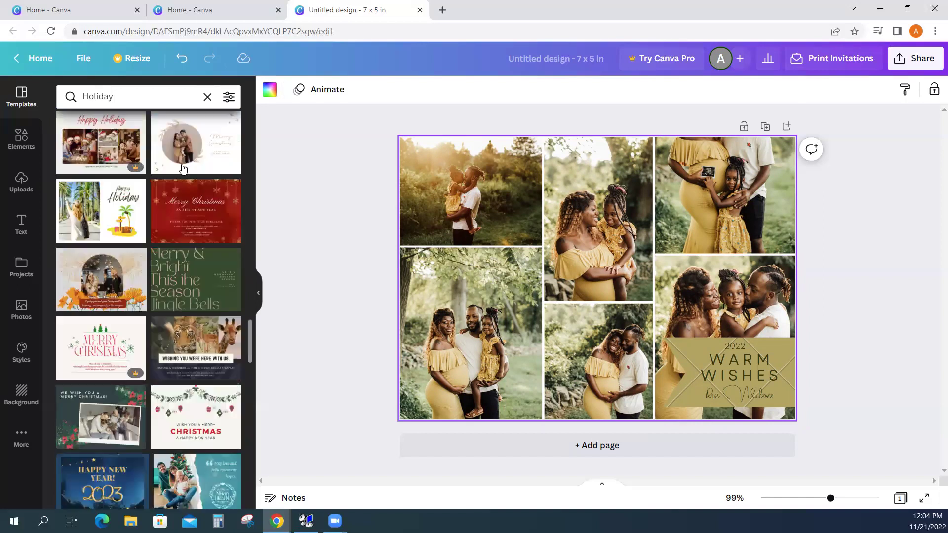
pyautogui.click(229, 102)
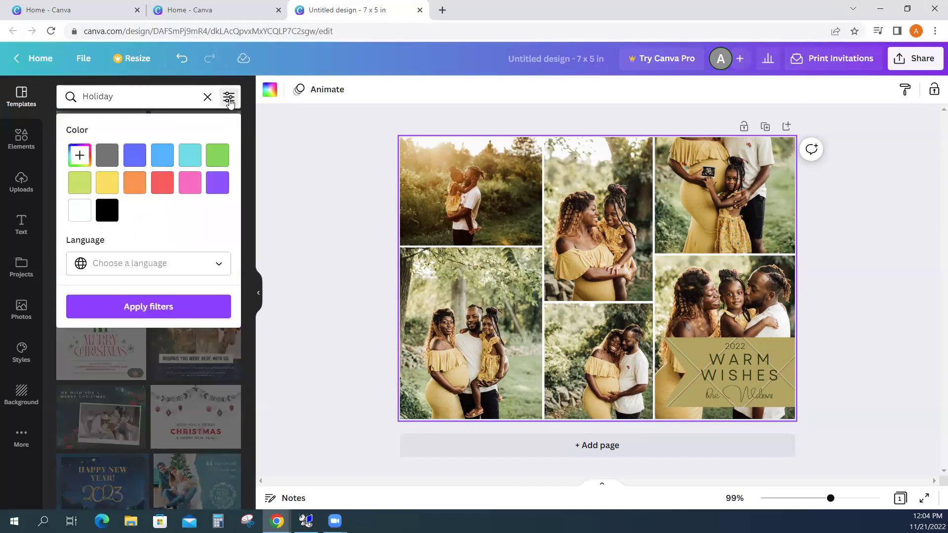
pyautogui.click(336, 222)
# Return to the start of the Holiday templates and apply the three-photo "happy holidays" template to the card
pyautogui.scroll(1, 204, 270)
pyautogui.scroll(5, 204, 268)
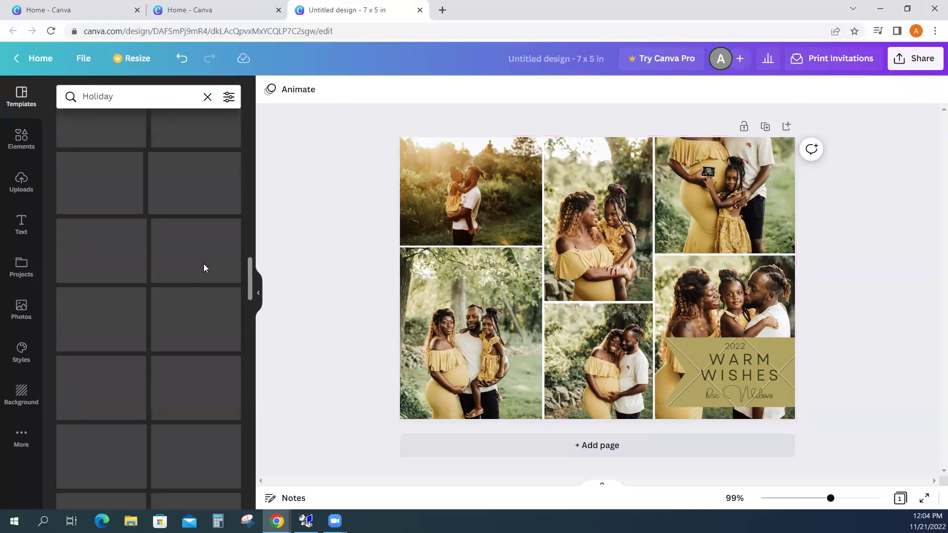
pyautogui.scroll(5, 203, 266)
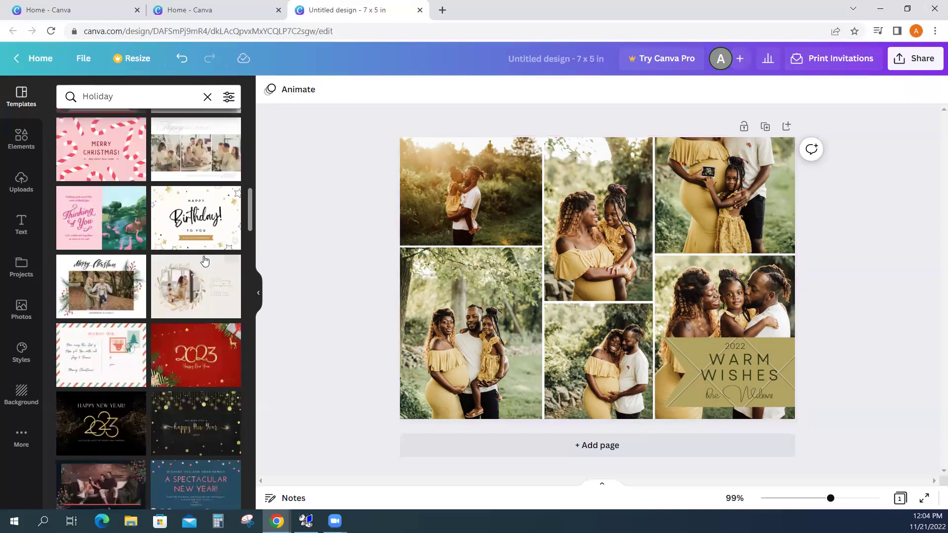
pyautogui.moveTo(202, 259)
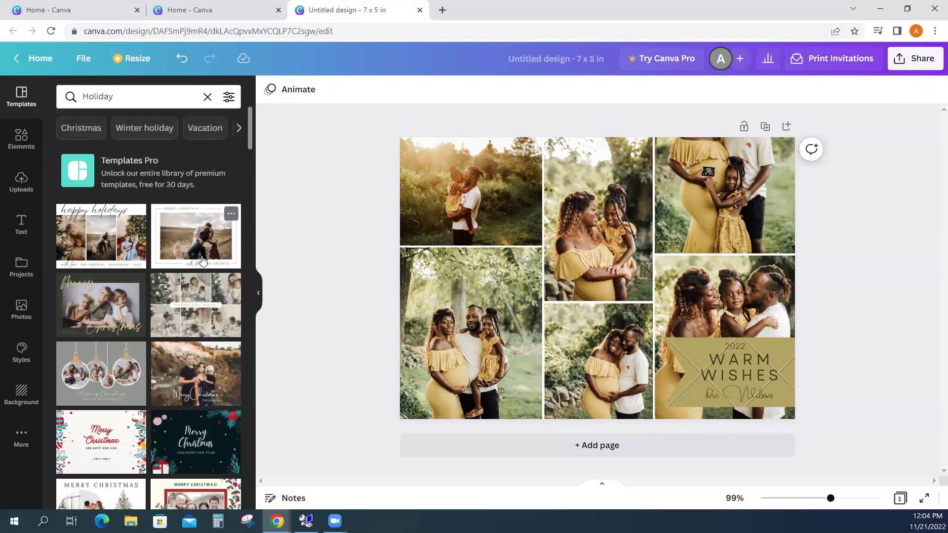
pyautogui.moveTo(99, 247)
pyautogui.click(119, 243)
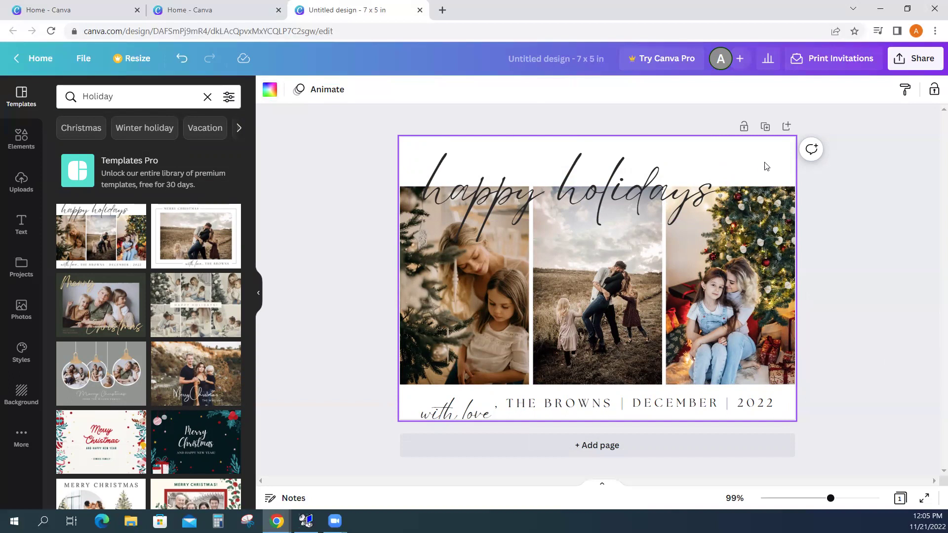
# Try several photo colors as the card's background and set it to the light grey taken from the middle photo
pyautogui.click(273, 97)
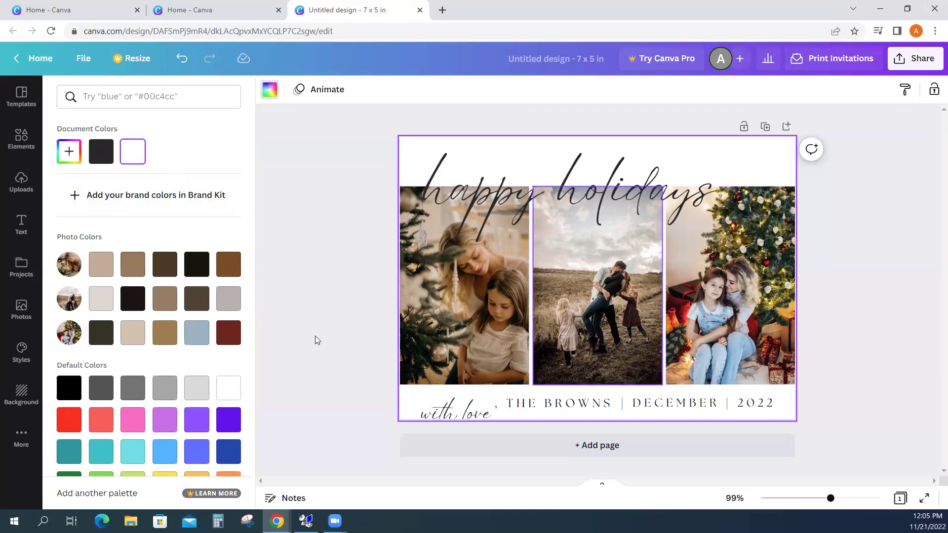
pyautogui.click(101, 265)
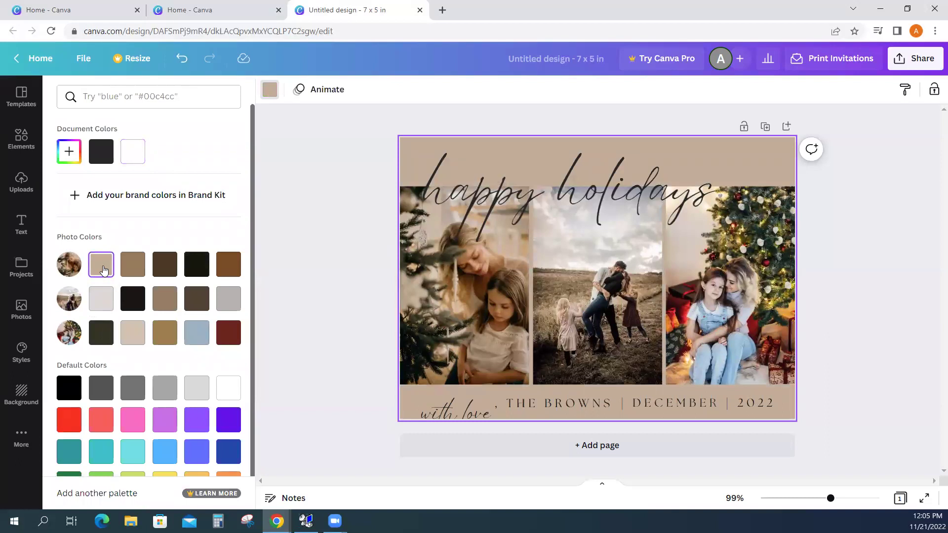
pyautogui.click(100, 306)
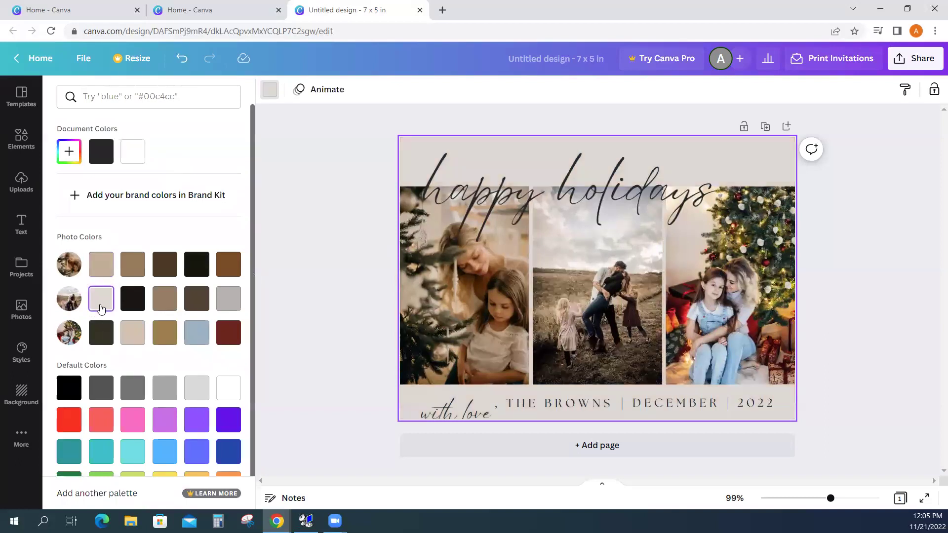
pyautogui.click(100, 339)
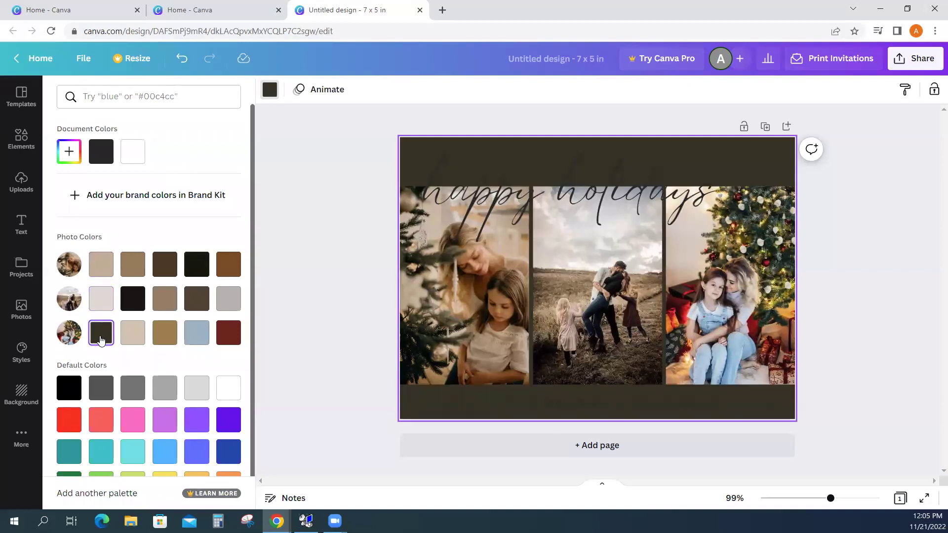
pyautogui.click(101, 304)
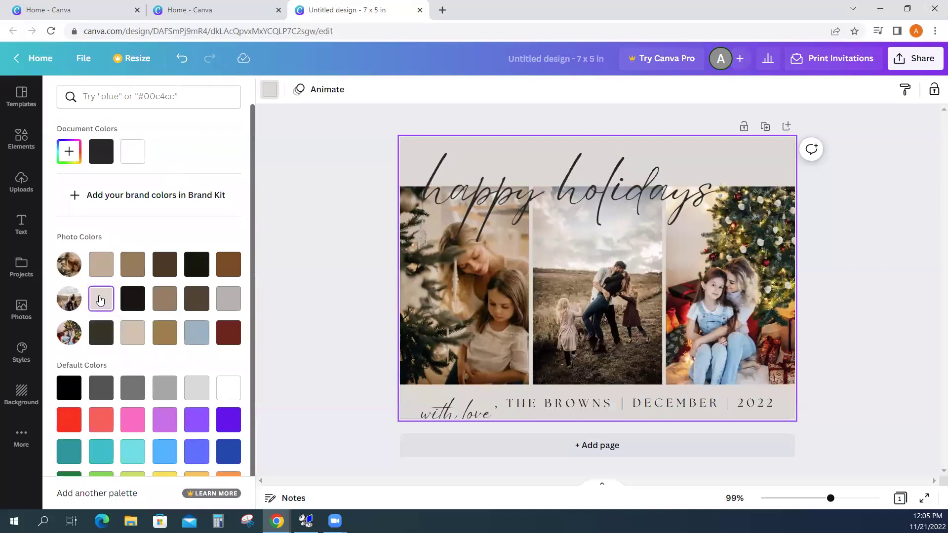
pyautogui.click(134, 330)
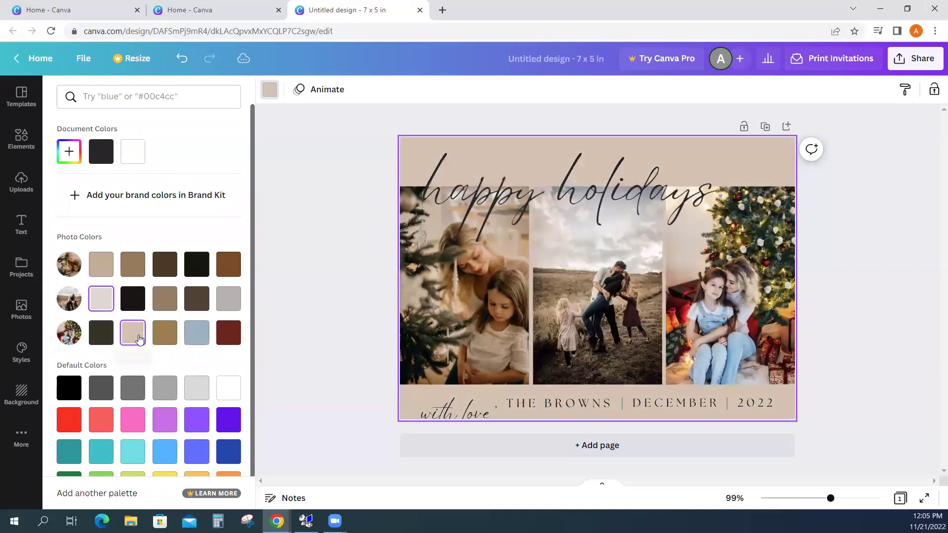
pyautogui.click(101, 299)
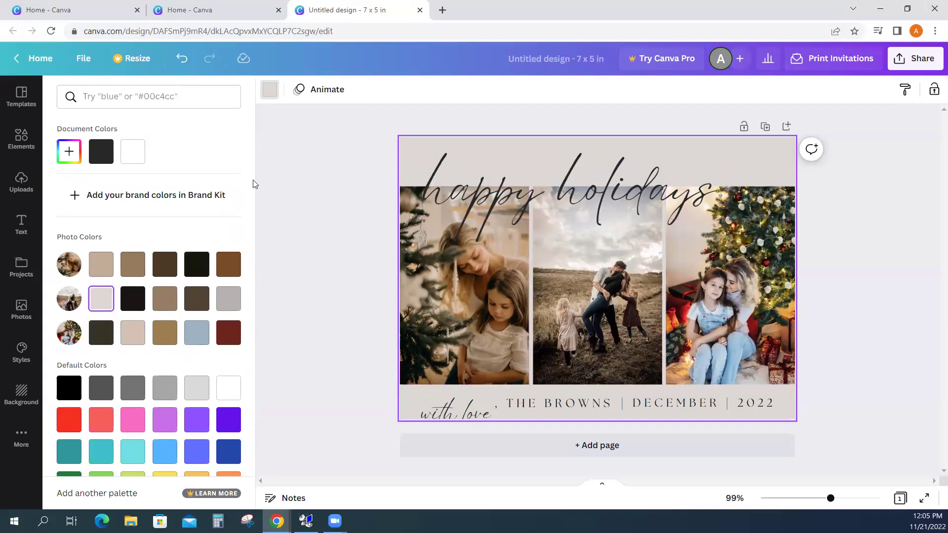
pyautogui.click(303, 218)
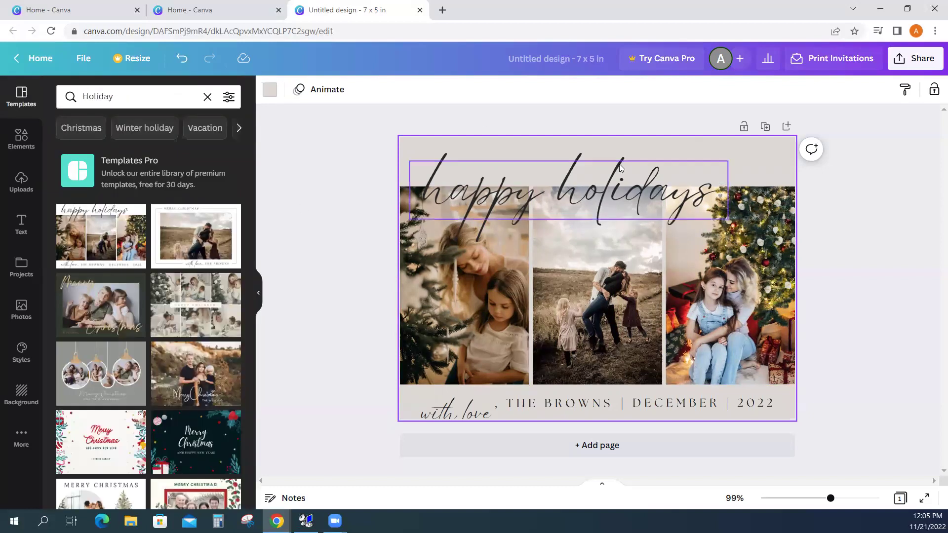
# Try The Seasons, TAN Meringue and Bakerie Bold on the "happy holidays" heading and return it to Eyesome Script
pyautogui.click(603, 193)
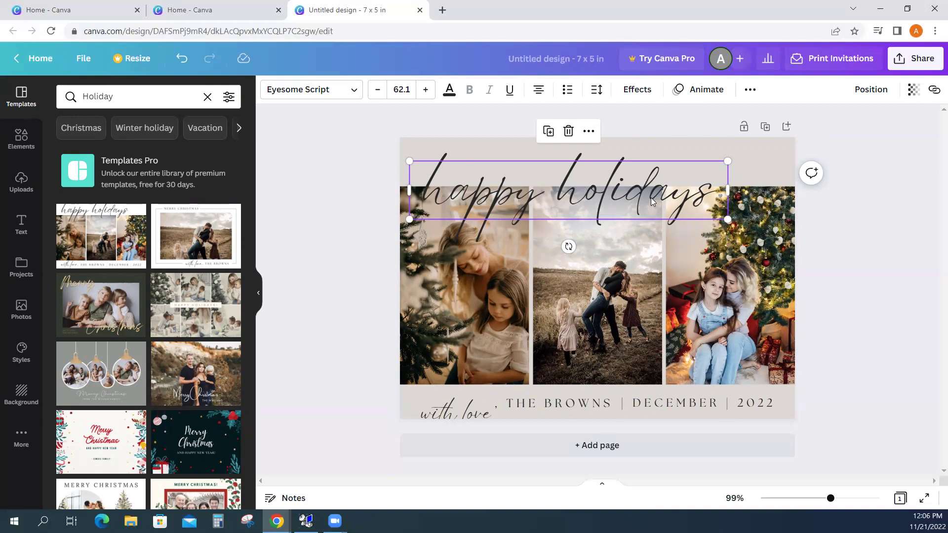
pyautogui.click(354, 97)
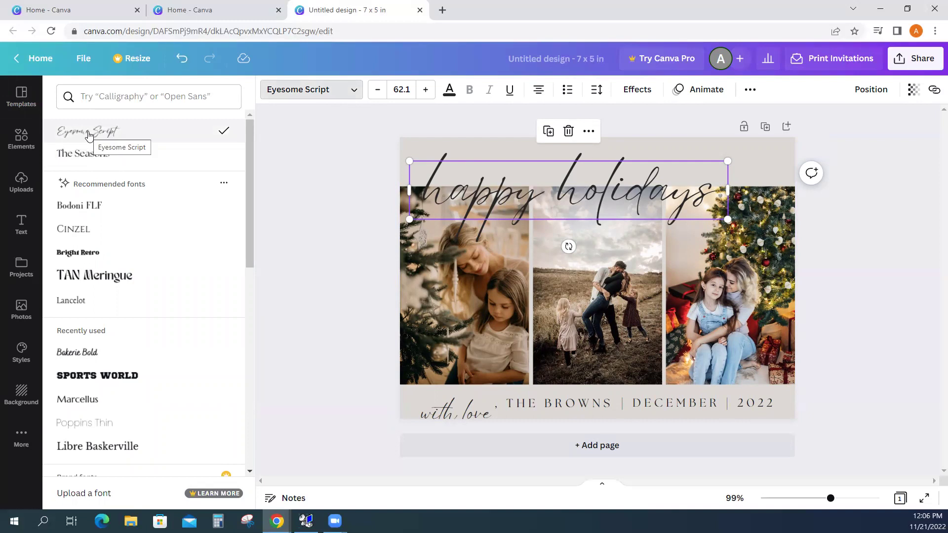
pyautogui.click(96, 159)
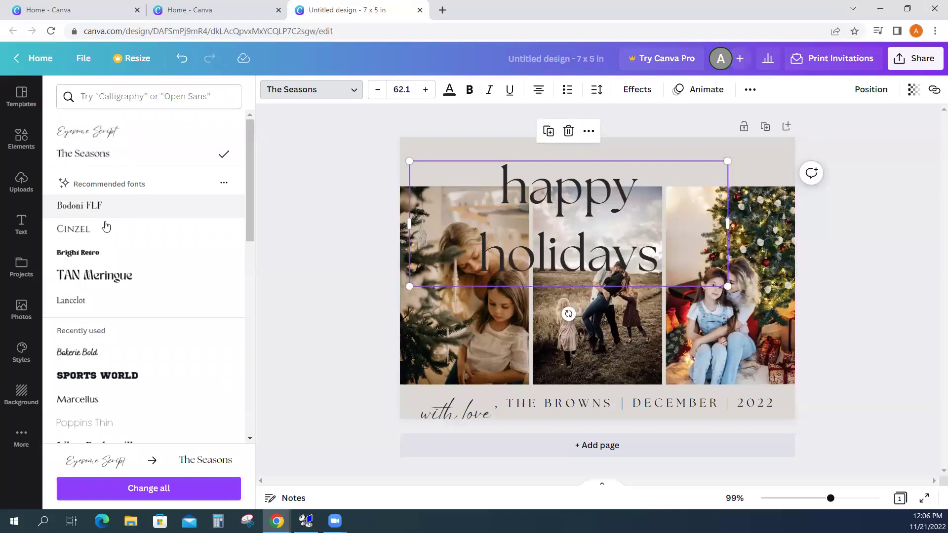
pyautogui.click(99, 273)
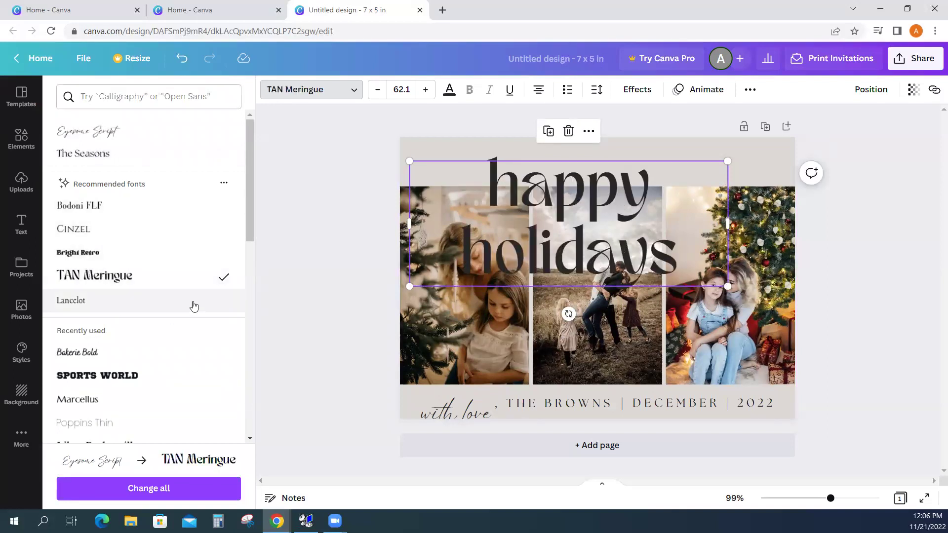
pyautogui.click(147, 352)
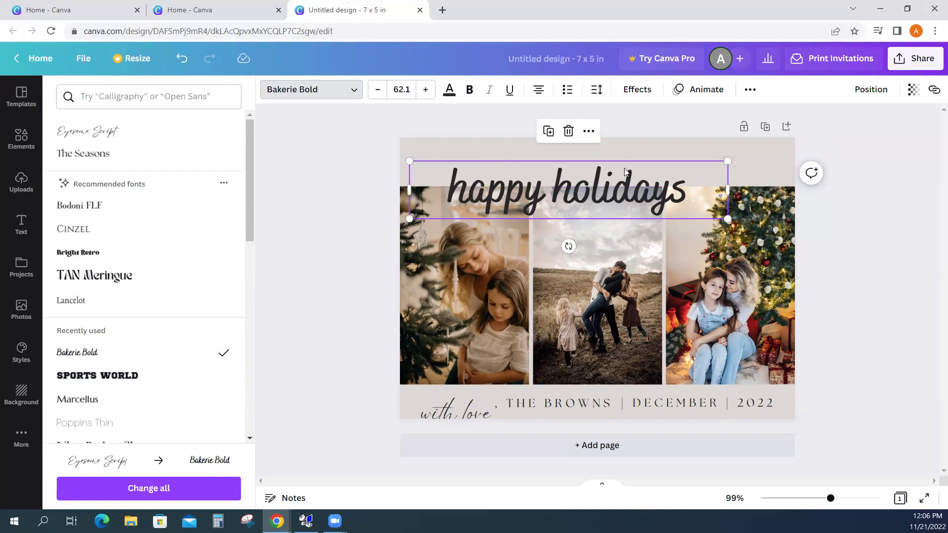
pyautogui.click(109, 130)
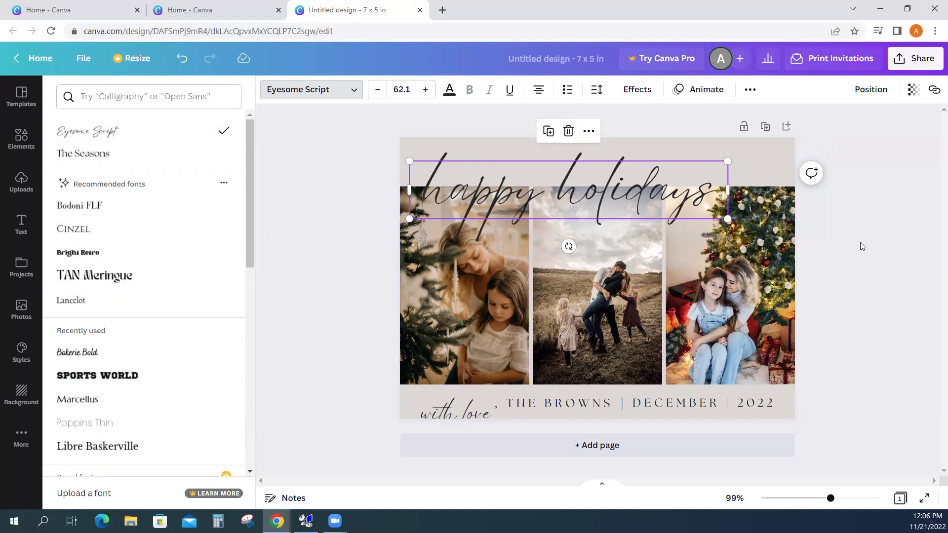
# Reduce the "happy holidays" heading's font size to 55.1
pyautogui.click(384, 97)
pyautogui.click(384, 98)
pyautogui.click(384, 97)
pyautogui.click(384, 98)
pyautogui.click(384, 98)
pyautogui.click(385, 97)
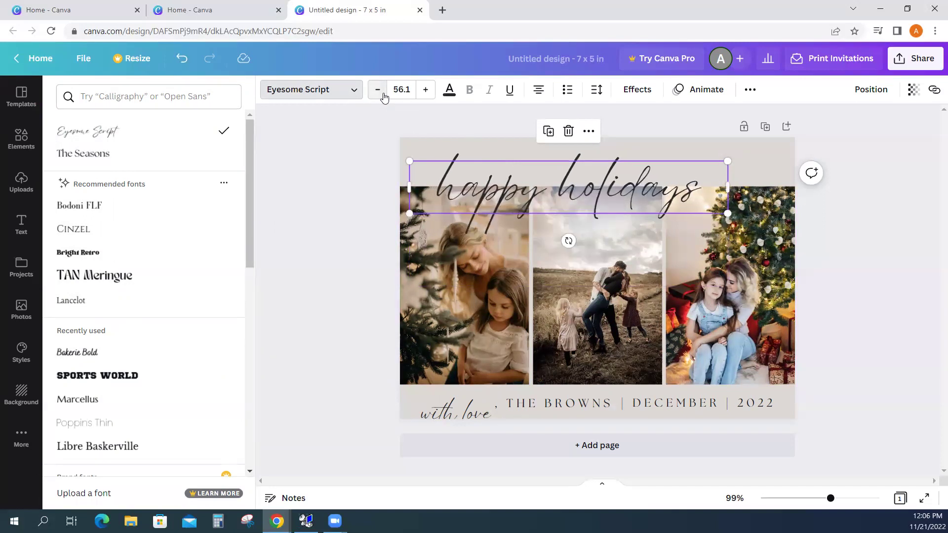
pyautogui.click(384, 97)
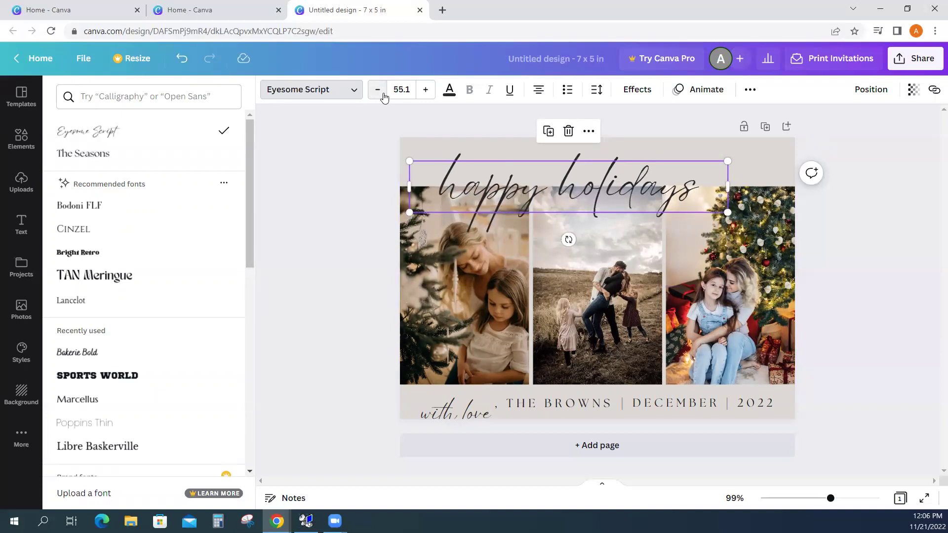
# Recolor the "happy holidays" heading text with the coral red from the default colors and deselect it
pyautogui.click(476, 173)
pyautogui.doubleClick(516, 183)
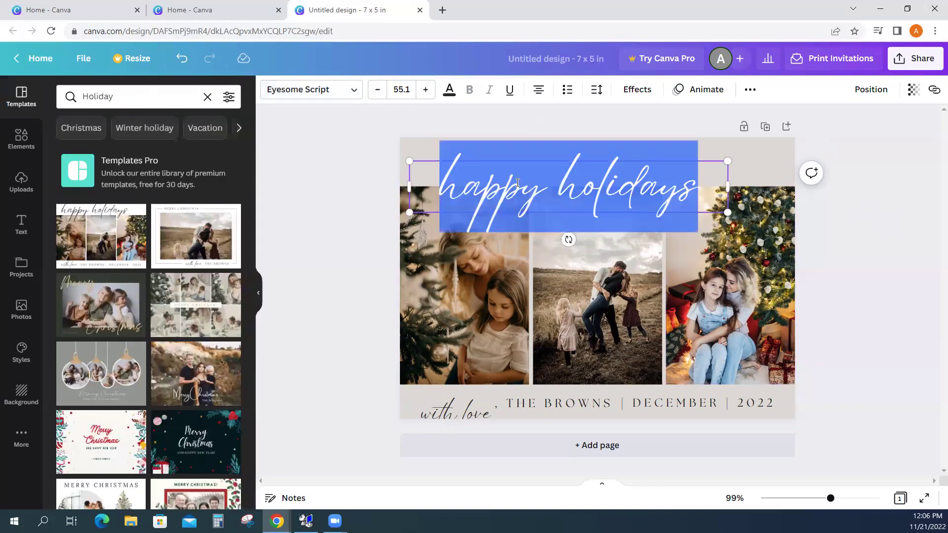
pyautogui.click(450, 90)
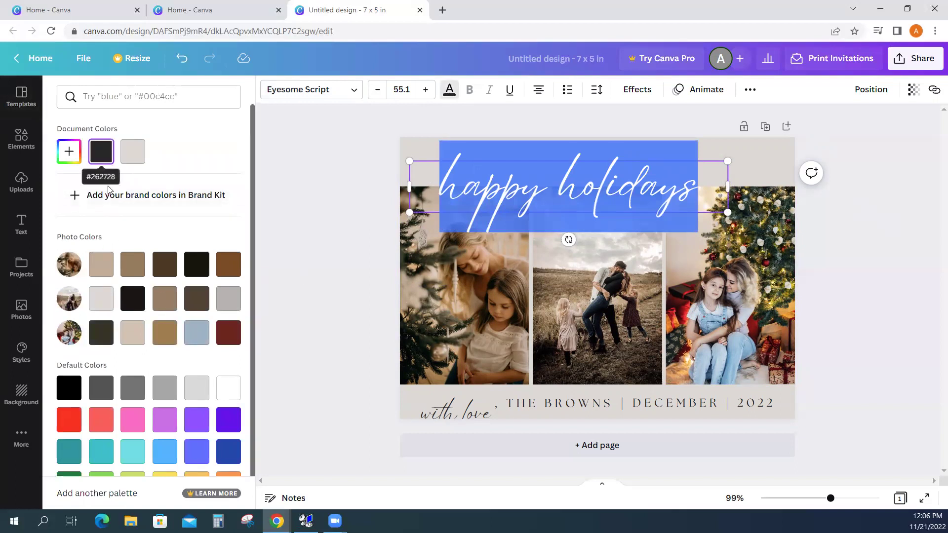
pyautogui.click(107, 433)
pyautogui.click(908, 246)
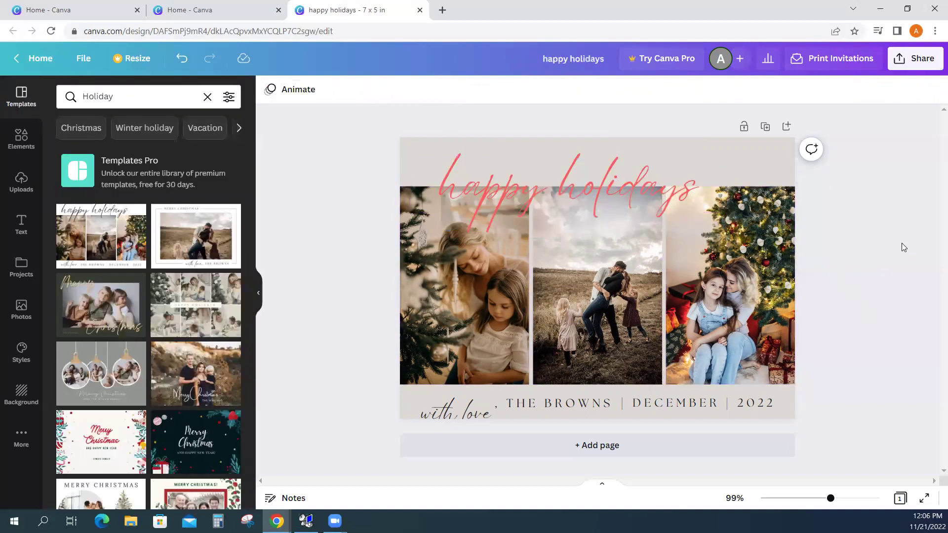
# Try the light blue-grey from the third photo's colors on the "happy holidays" heading
pyautogui.click(588, 196)
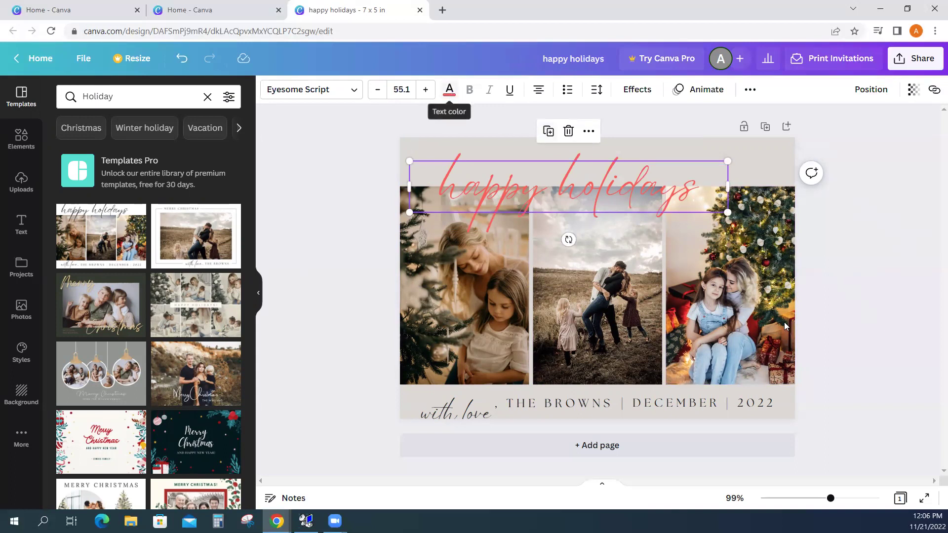
pyautogui.click(449, 90)
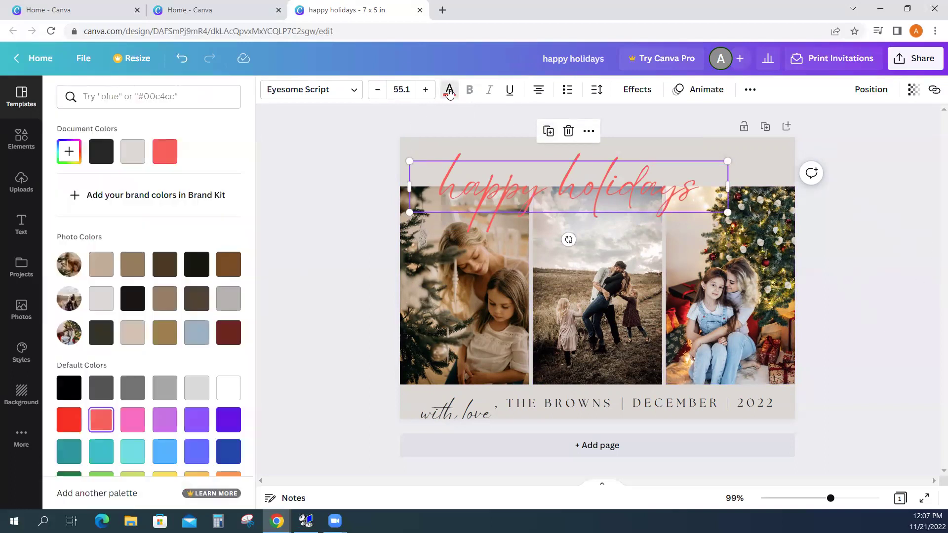
pyautogui.scroll(-1, 109, 410)
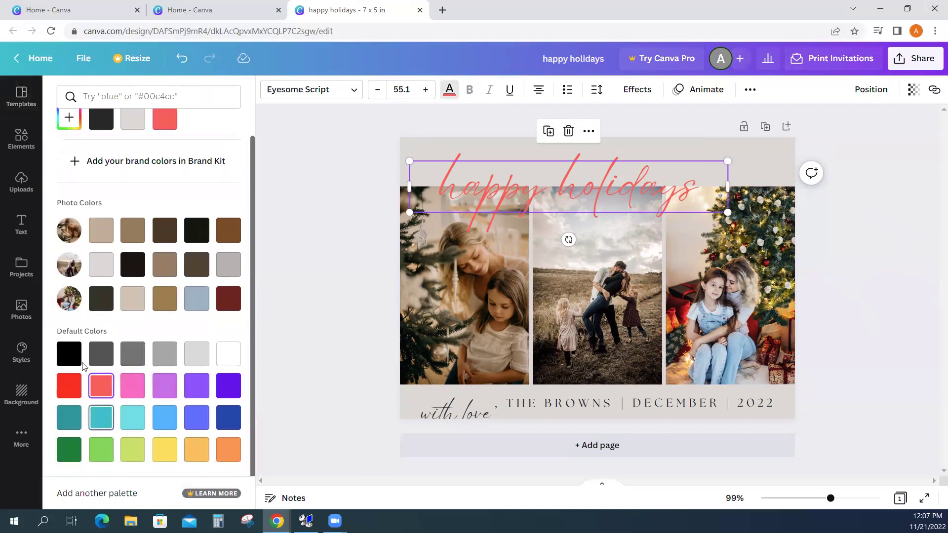
pyautogui.click(197, 298)
pyautogui.press('Escape')
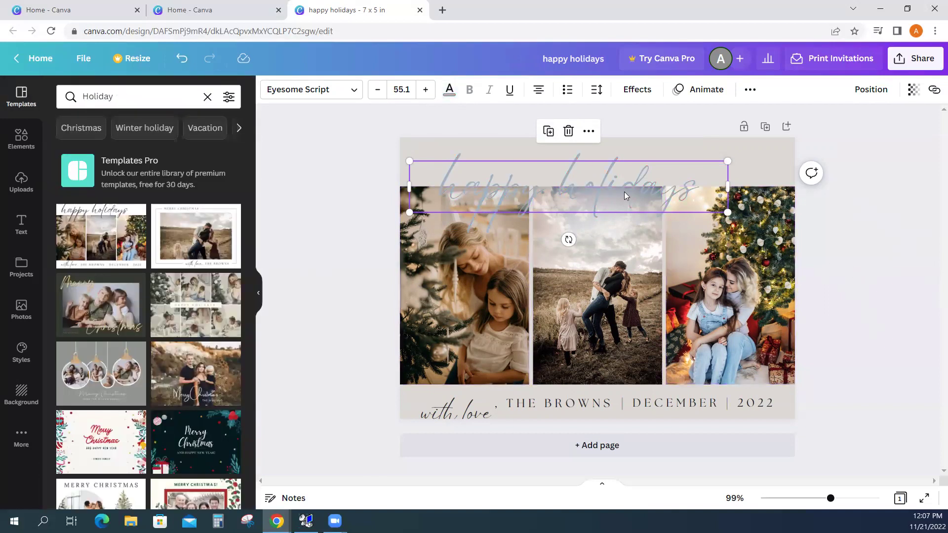
# Recolor the "happy holidays" heading with the dark teal from the default colors and deselect it
pyautogui.click(453, 97)
pyautogui.scroll(-1, 168, 434)
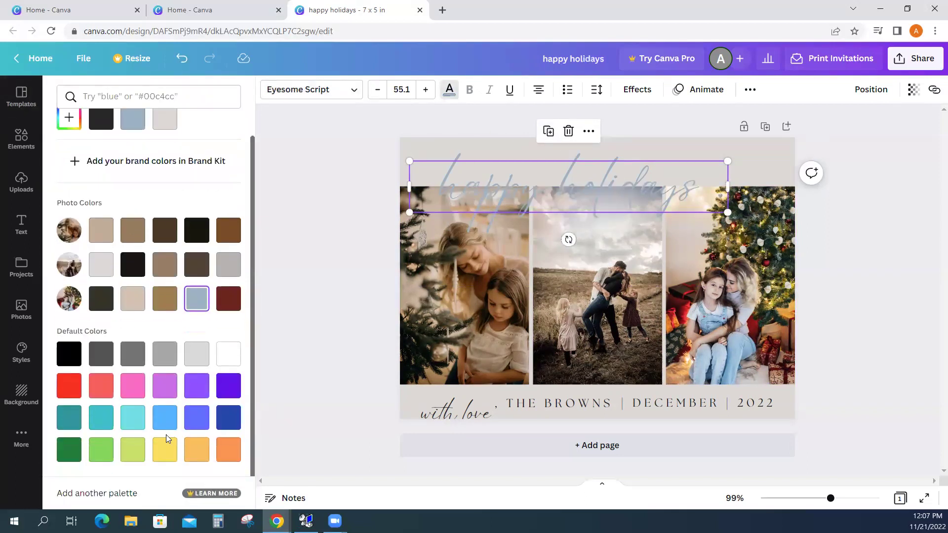
pyautogui.click(69, 419)
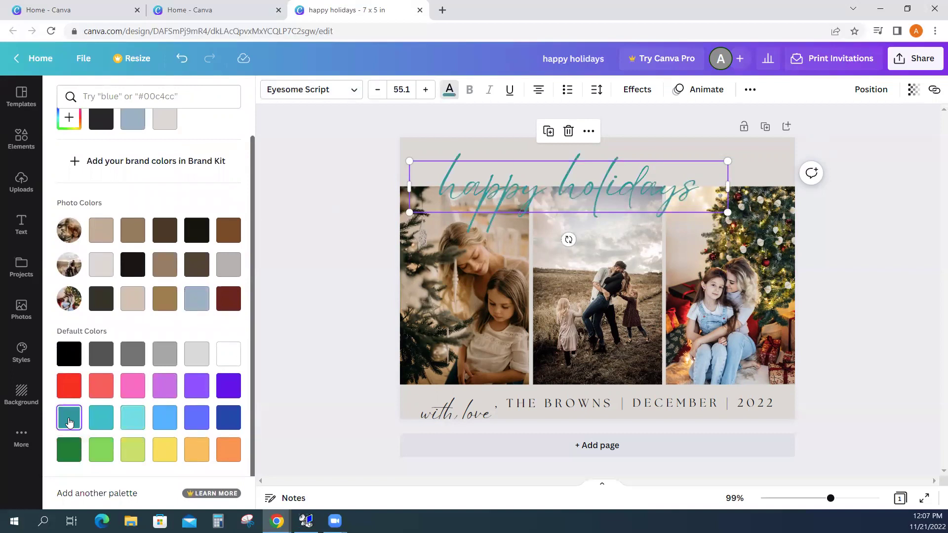
pyautogui.press('Escape')
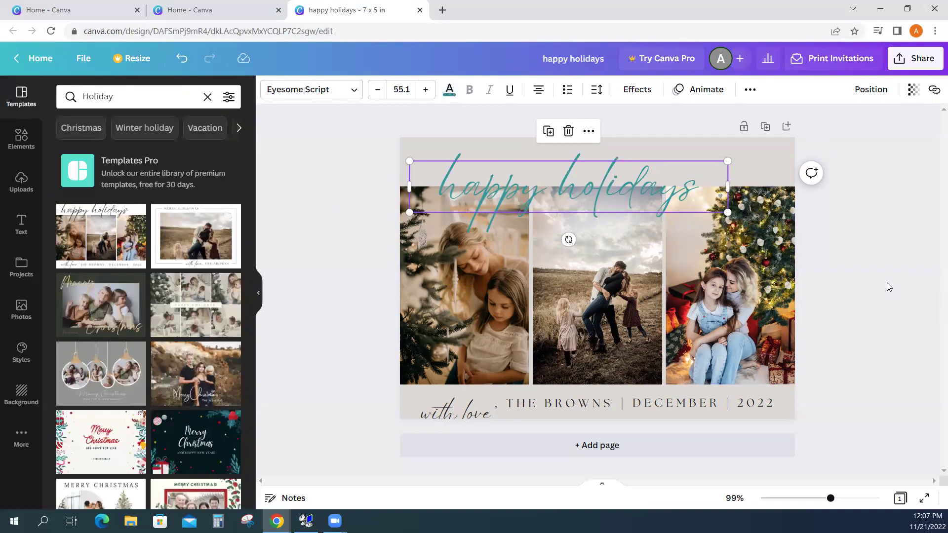
pyautogui.click(887, 283)
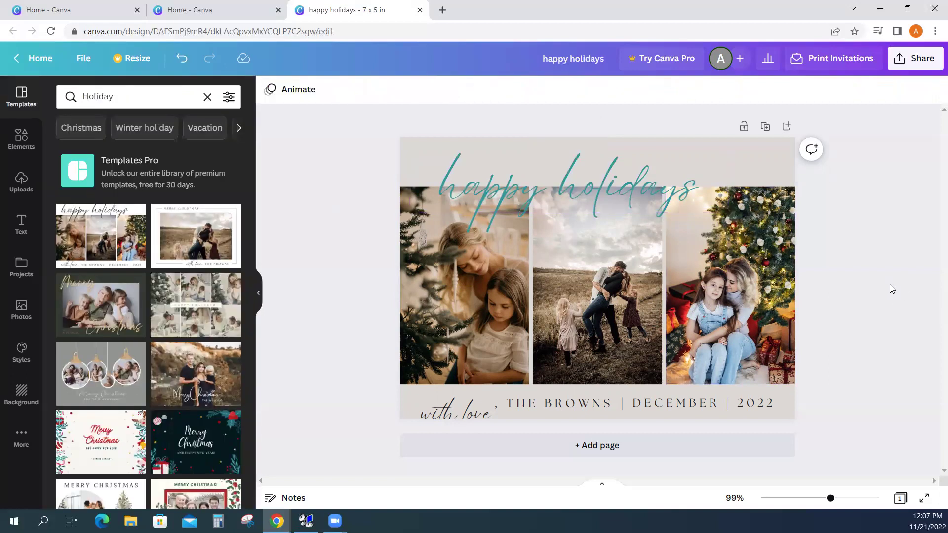
# Recolor the date, family name and "with love" texts with the same dark teal and nudge "with love" slightly upward
pyautogui.click(578, 190)
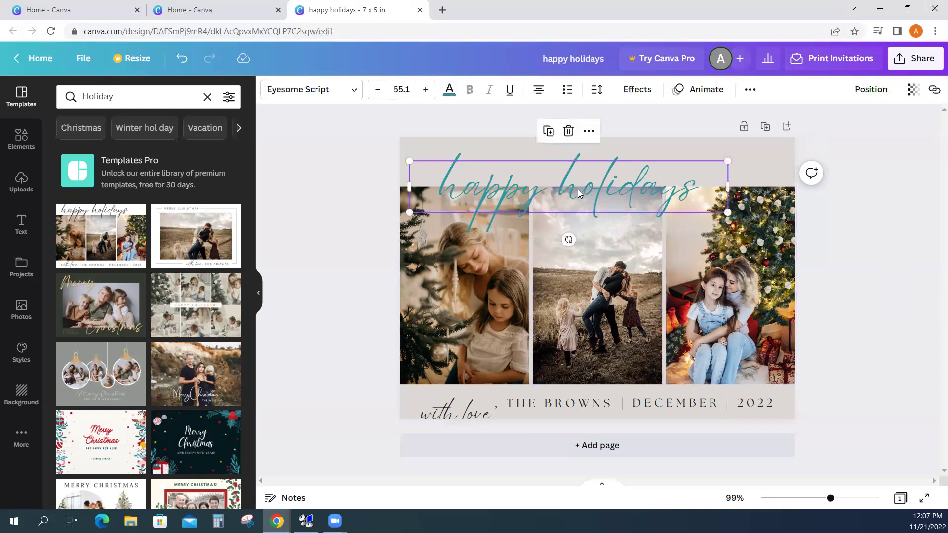
pyautogui.click(771, 406)
pyautogui.click(449, 89)
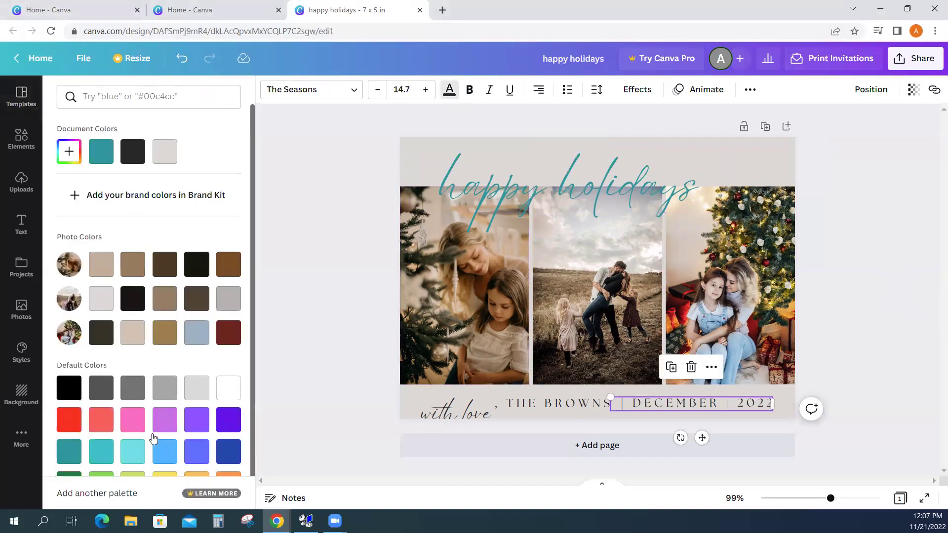
pyautogui.click(75, 453)
pyautogui.press('Tab')
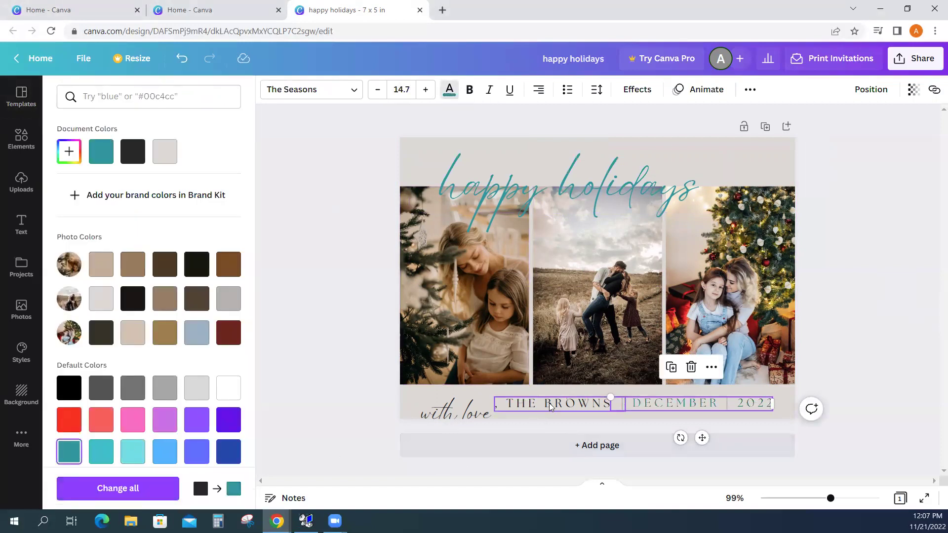
pyautogui.click(70, 453)
pyautogui.press('Tab')
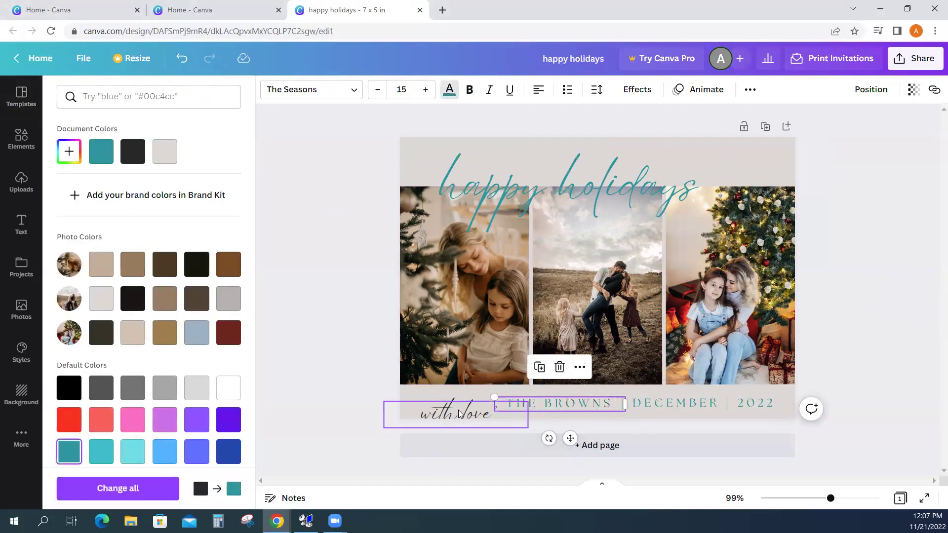
pyautogui.click(70, 455)
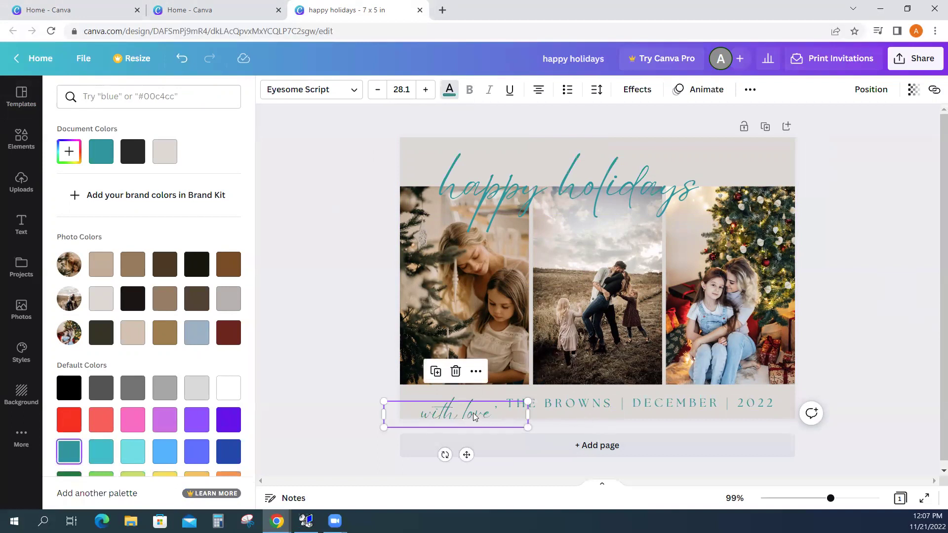
pyautogui.moveTo(469, 412); pyautogui.dragTo(470, 407)
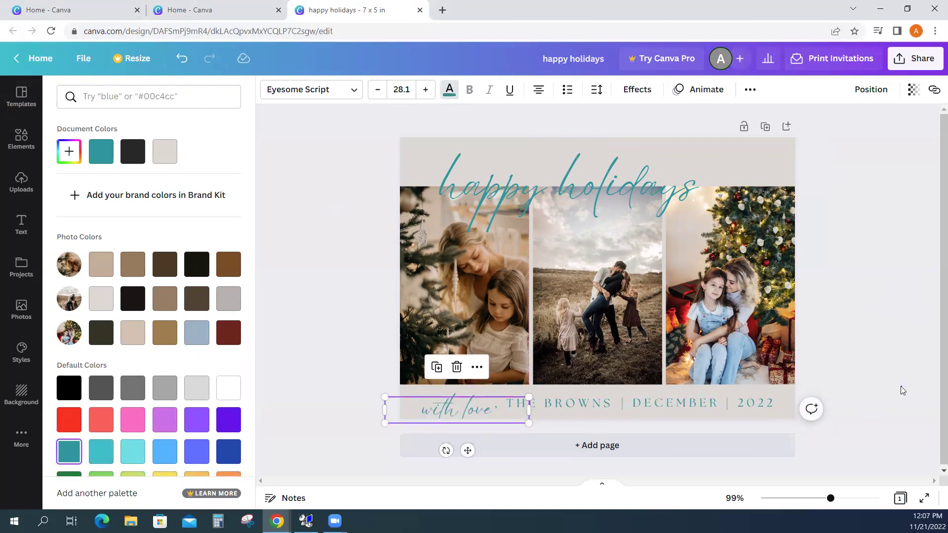
# Replace the surname in the card's bottom line with FAMILY and deselect the text
pyautogui.click(595, 408)
pyautogui.click(609, 402)
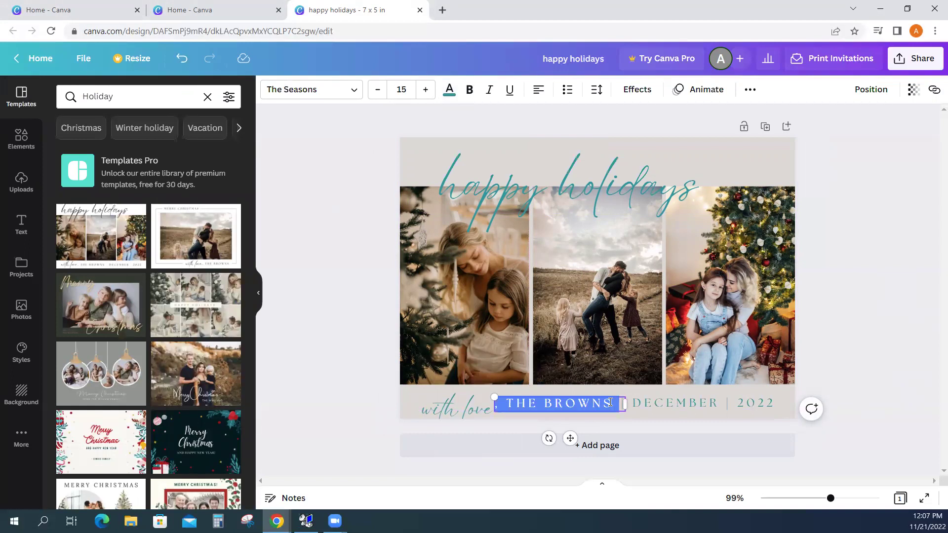
pyautogui.click(611, 402)
pyautogui.moveTo(610, 402); pyautogui.dragTo(546, 401)
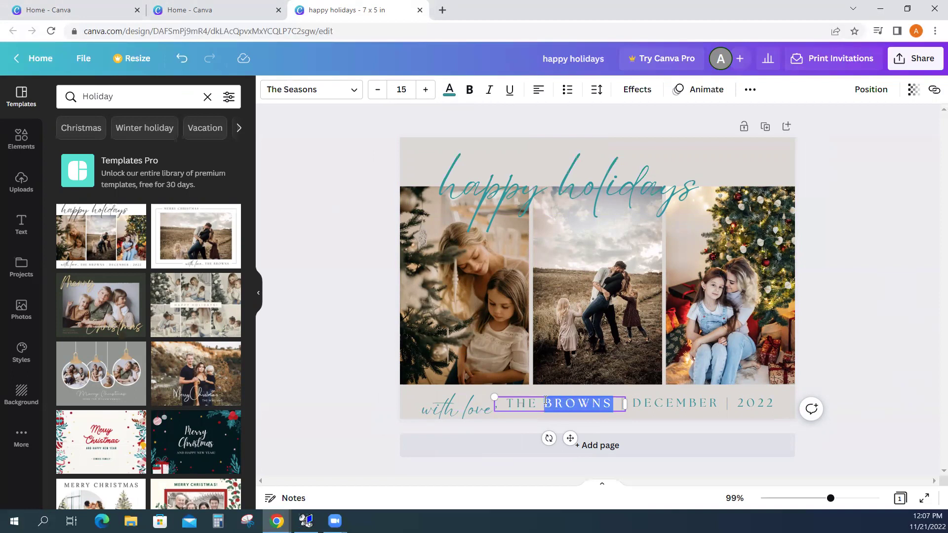
pyautogui.write('FAMILY')
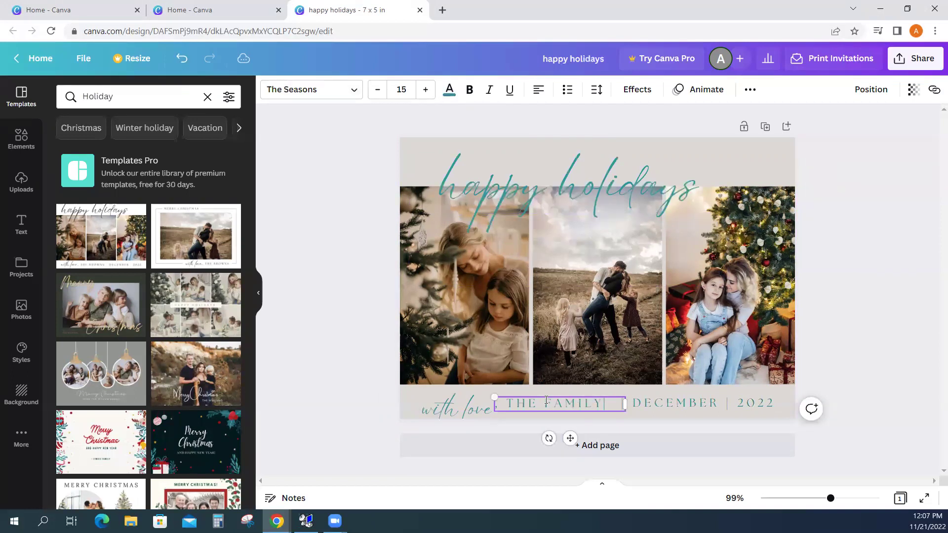
pyautogui.click(864, 250)
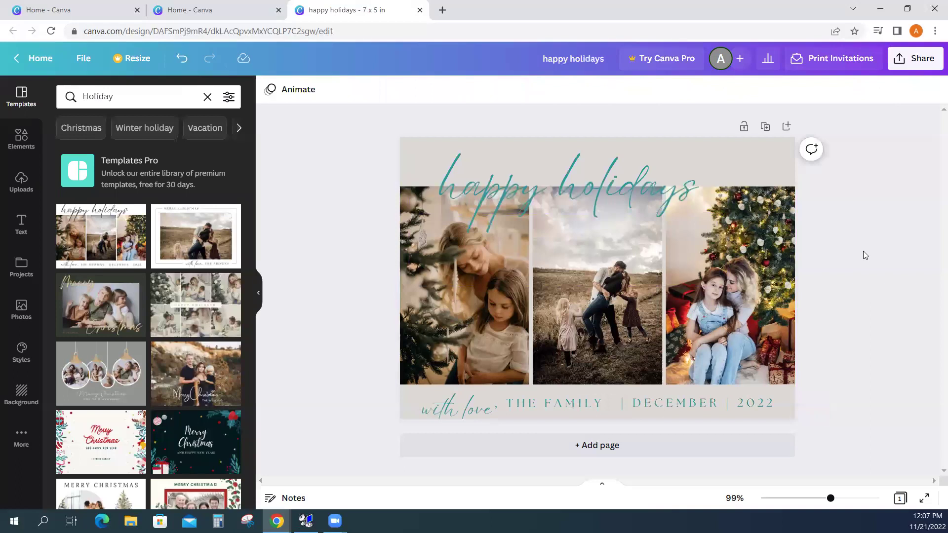
# Try underlining and left and right alignment on the "happy holidays" heading, and return it to centered text without underline
pyautogui.click(546, 190)
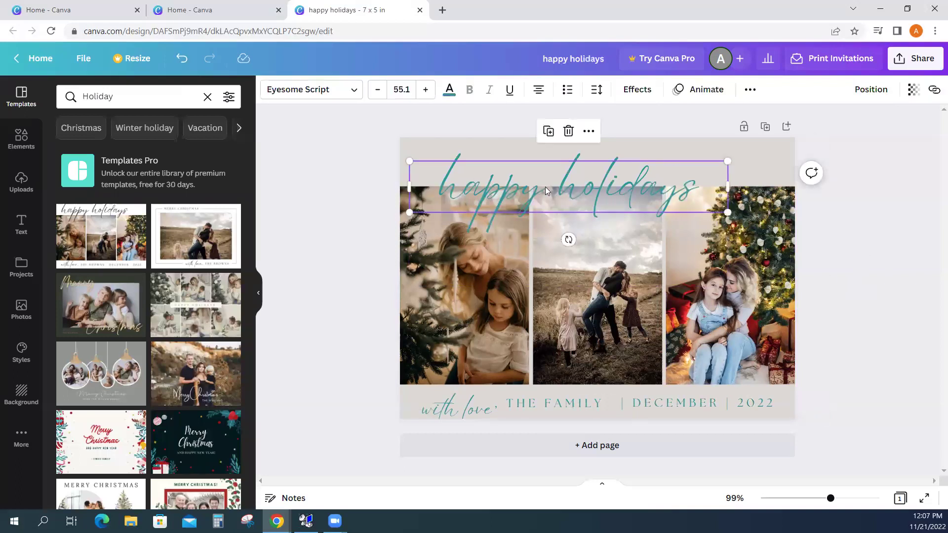
pyautogui.click(511, 94)
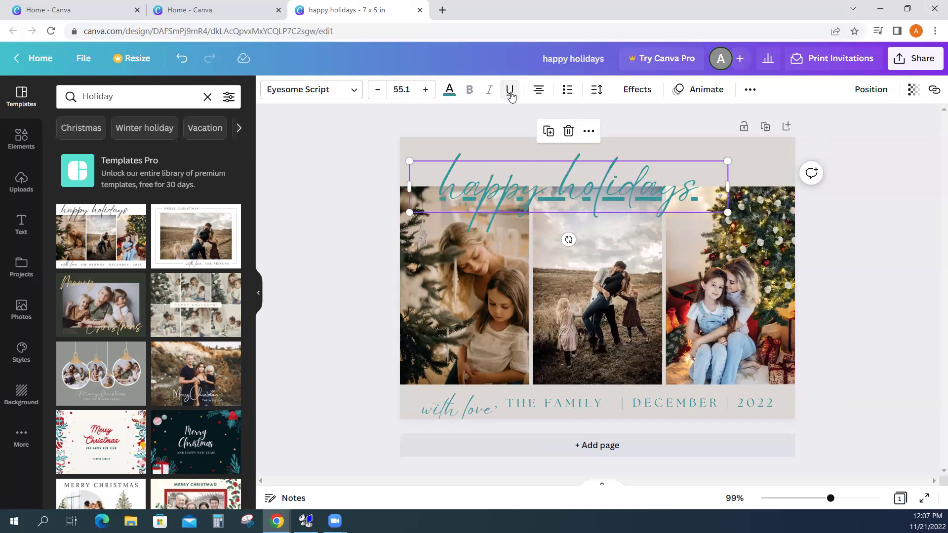
pyautogui.click(510, 94)
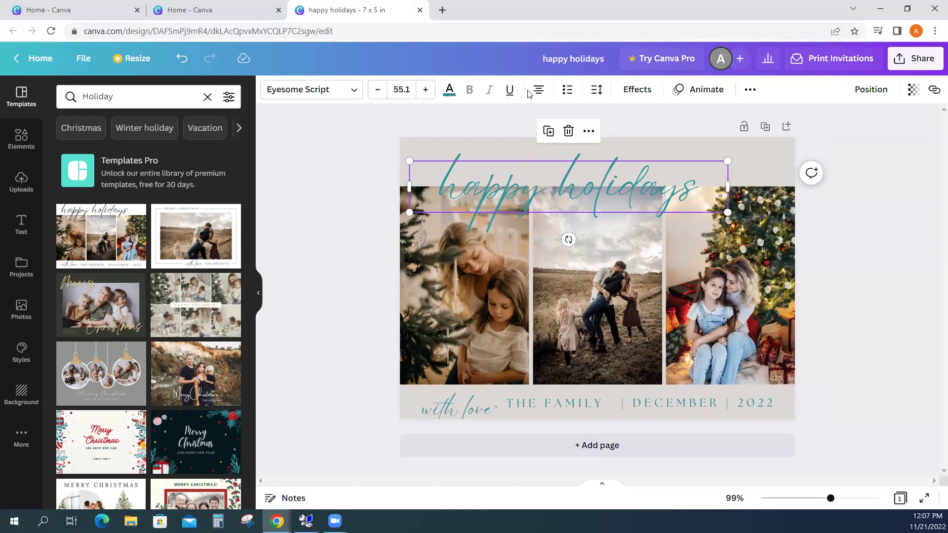
pyautogui.click(541, 93)
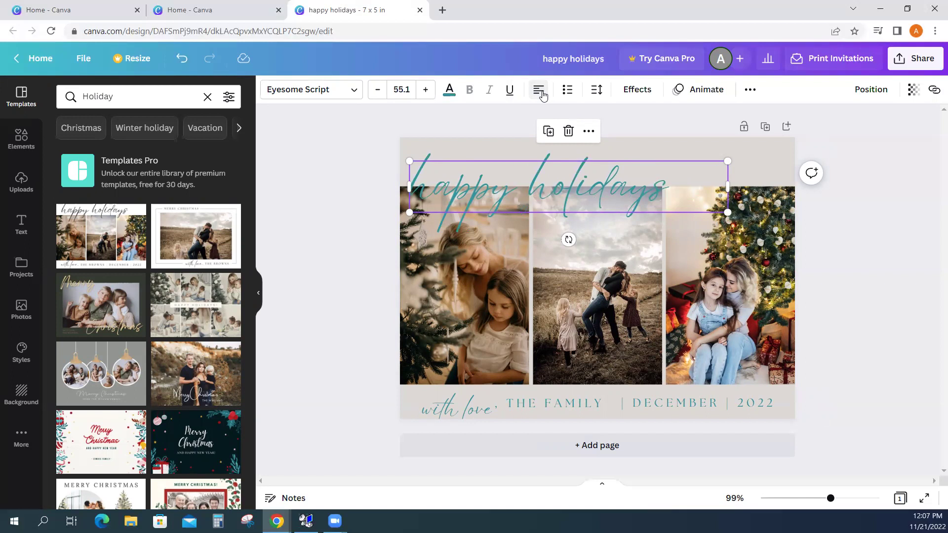
pyautogui.click(540, 92)
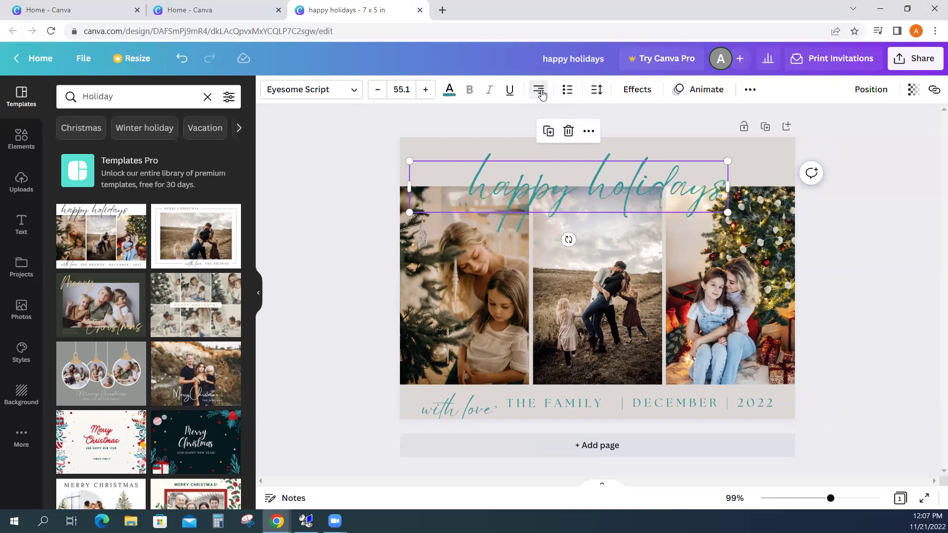
pyautogui.click(540, 92)
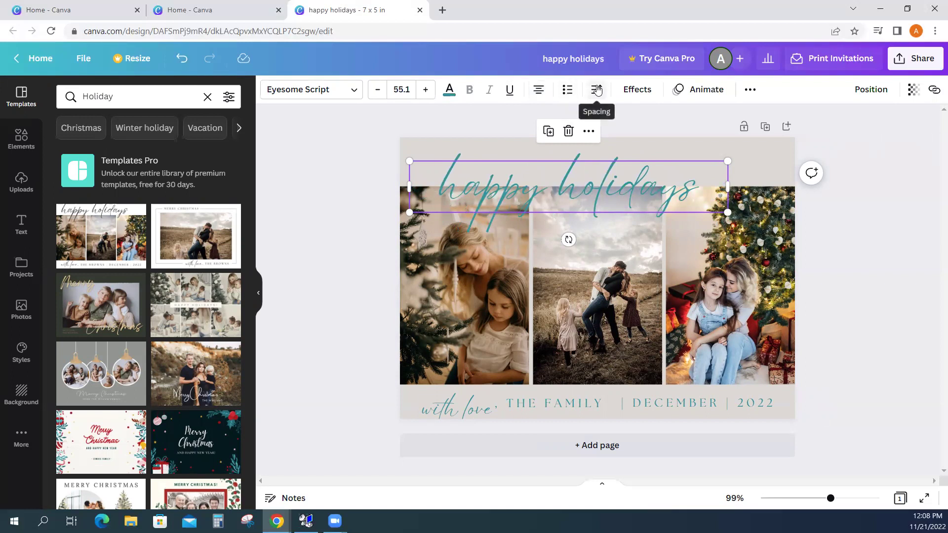
# Try the Shadow, Lift, Hollow and Glitch effects on the "happy holidays" heading and set its effect style back to None
pyautogui.click(636, 94)
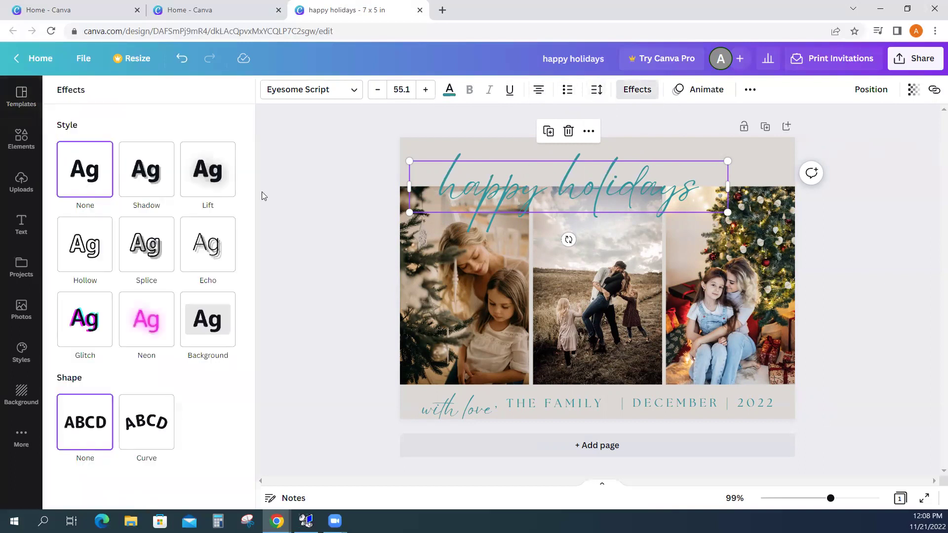
pyautogui.click(139, 179)
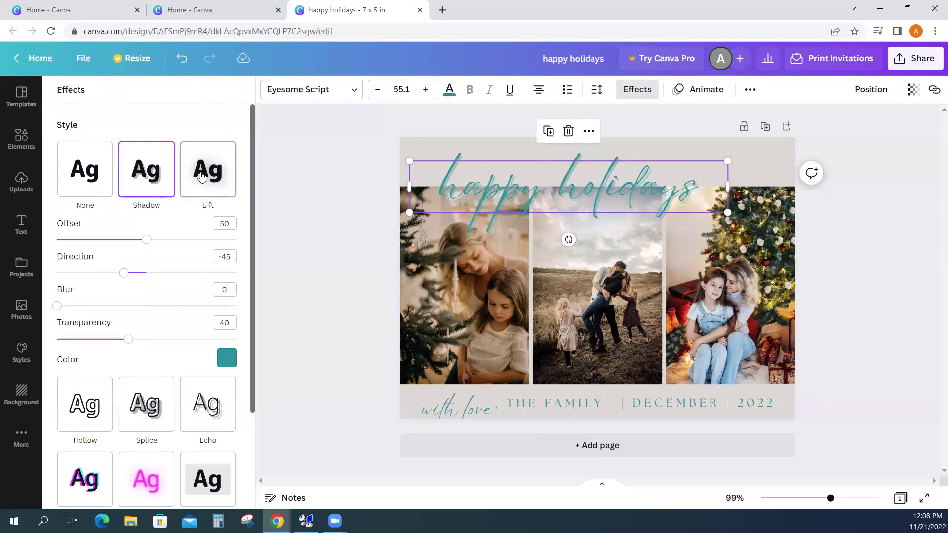
pyautogui.click(201, 177)
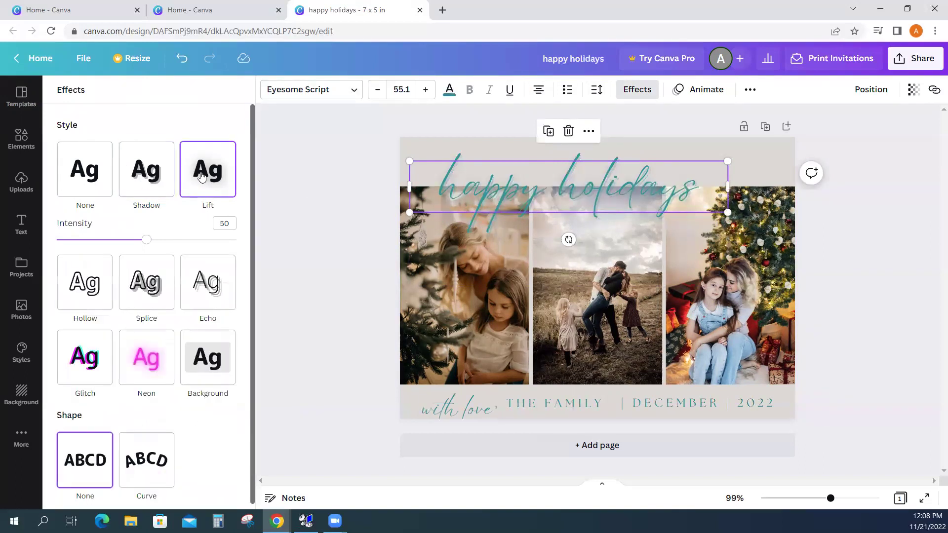
pyautogui.click(92, 307)
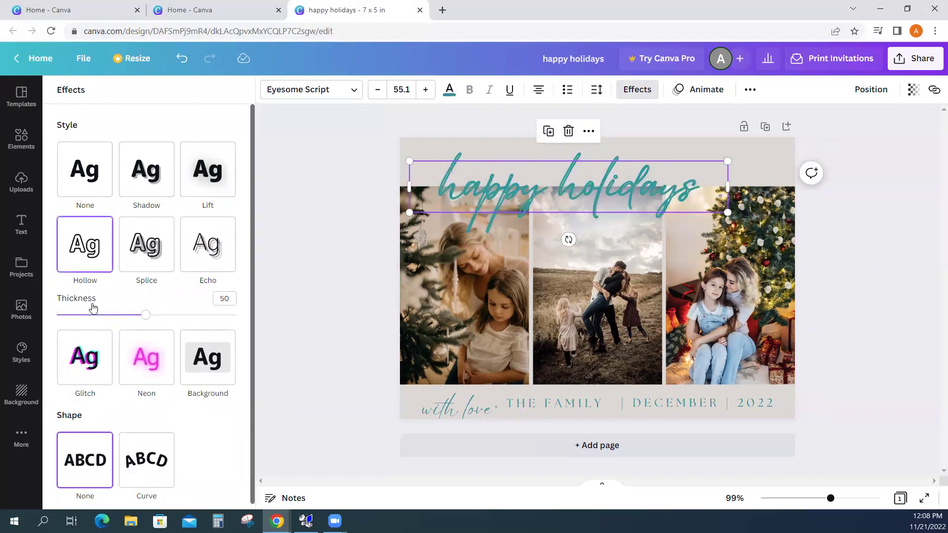
pyautogui.click(85, 351)
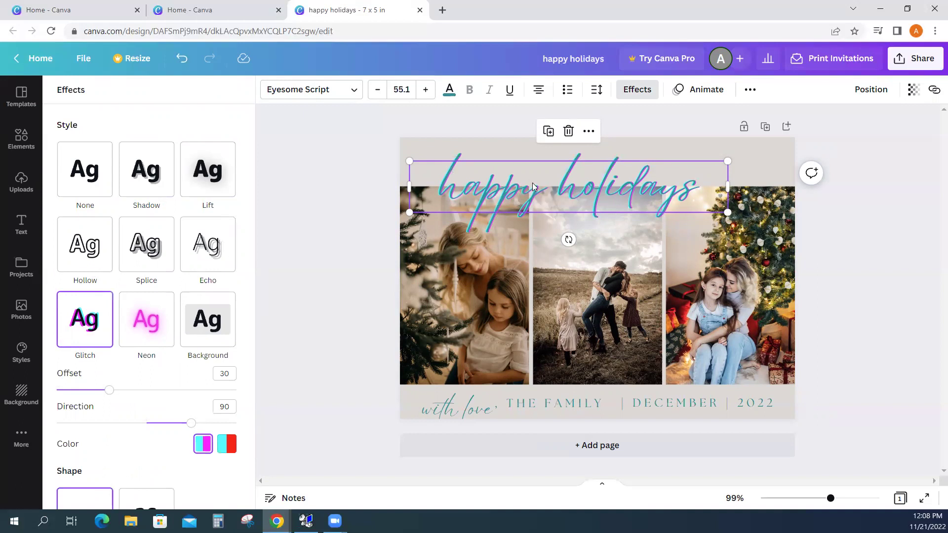
pyautogui.click(84, 171)
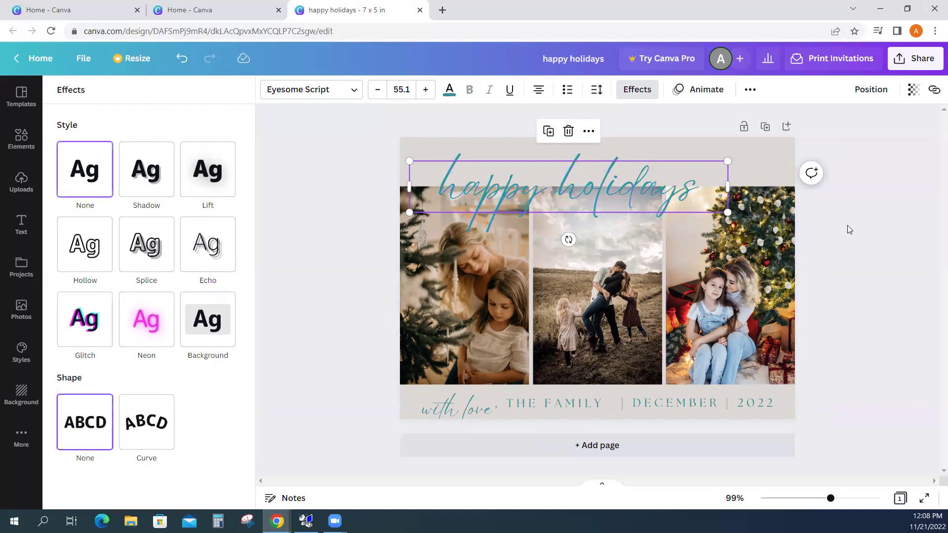
# Try the Pan text animation on the "happy holidays" heading and set its animation to Rise
pyautogui.click(699, 92)
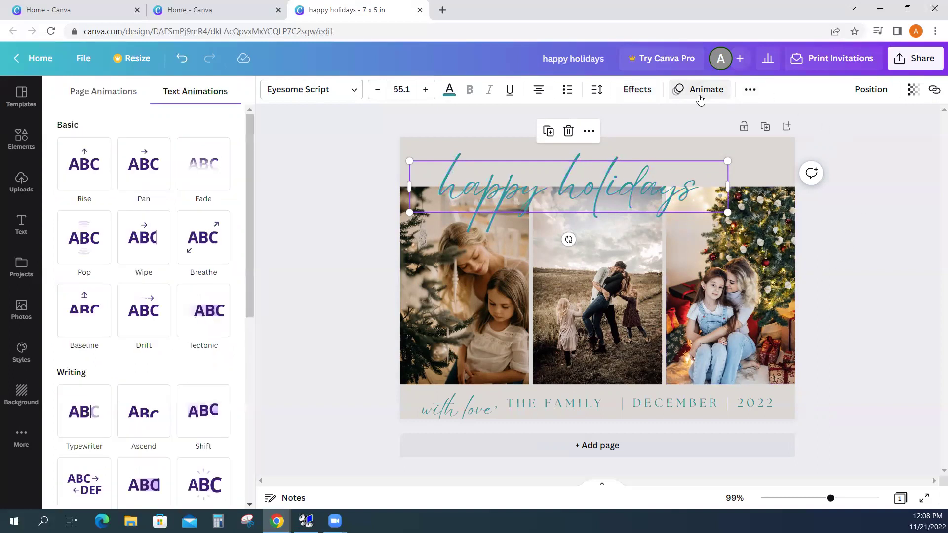
pyautogui.click(142, 176)
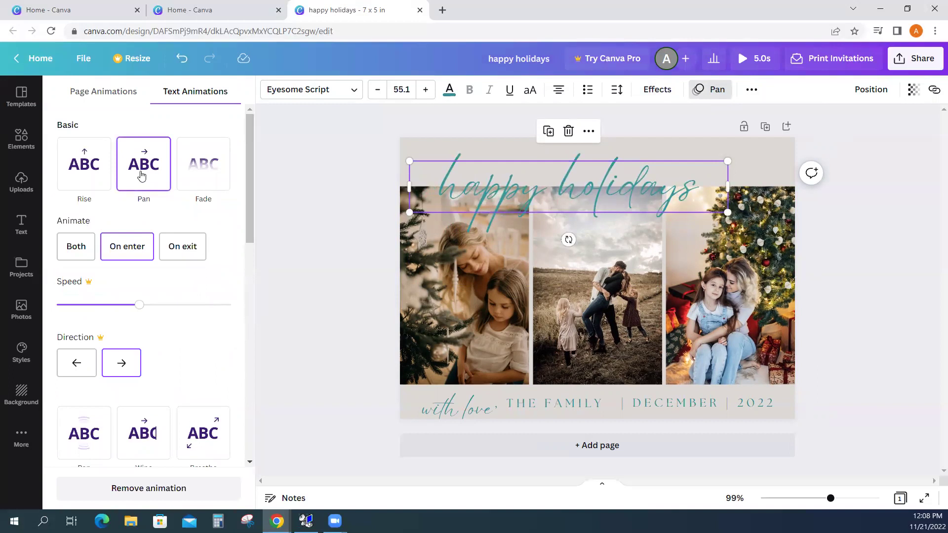
pyautogui.click(96, 178)
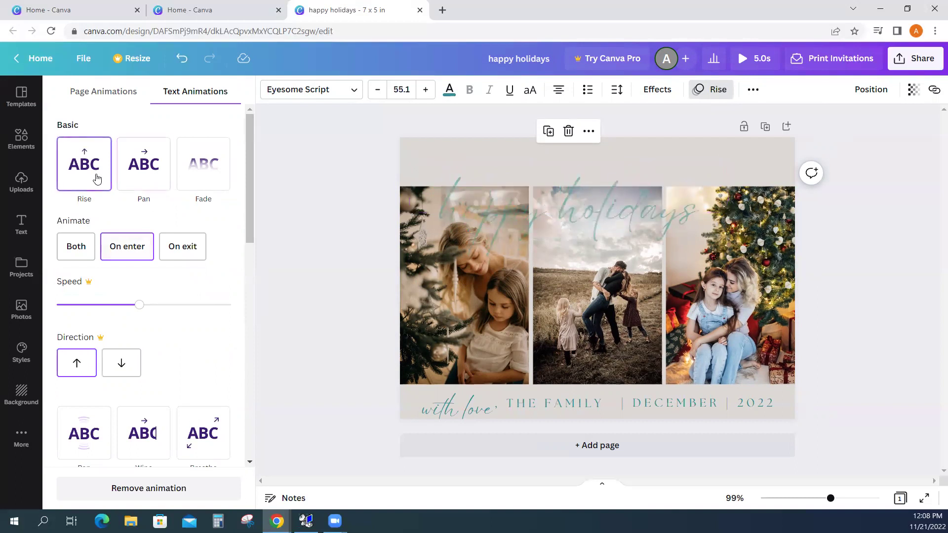
pyautogui.click(144, 166)
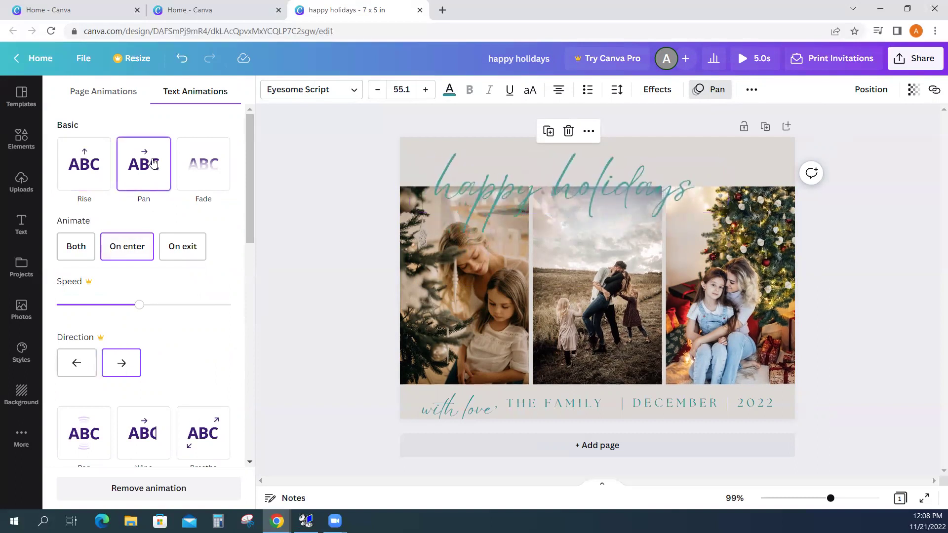
pyautogui.click(90, 186)
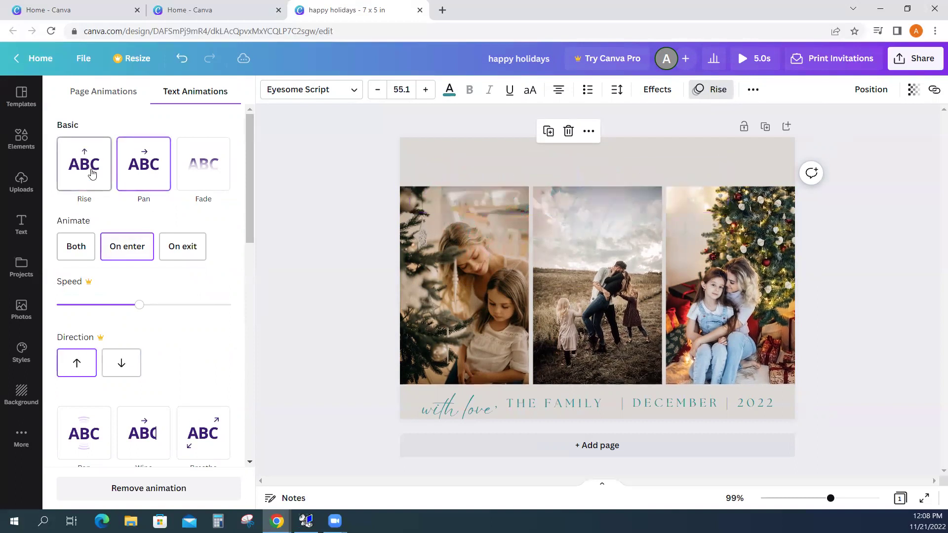
# Remove the animation from the "happy holidays" heading and deselect the text
pyautogui.scroll(-3, 171, 365)
pyautogui.click(149, 489)
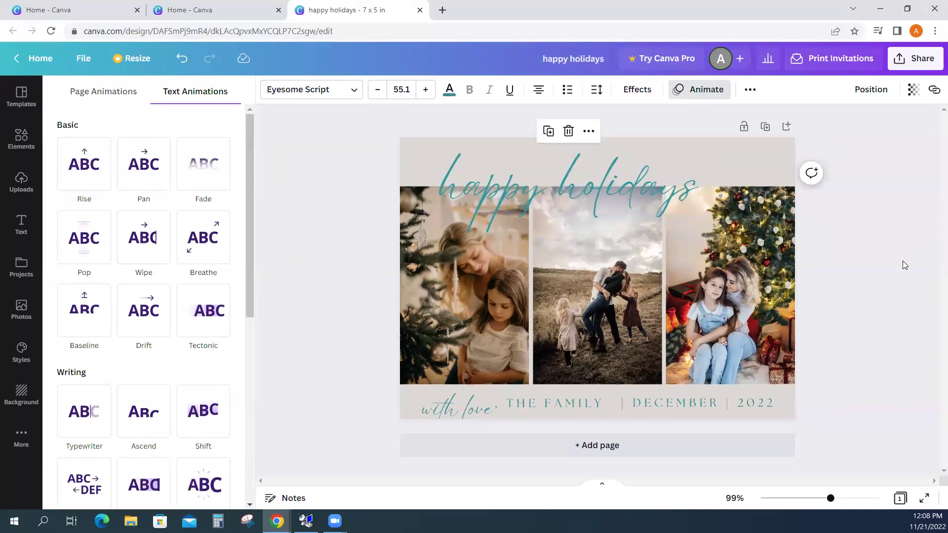
pyautogui.press('Escape')
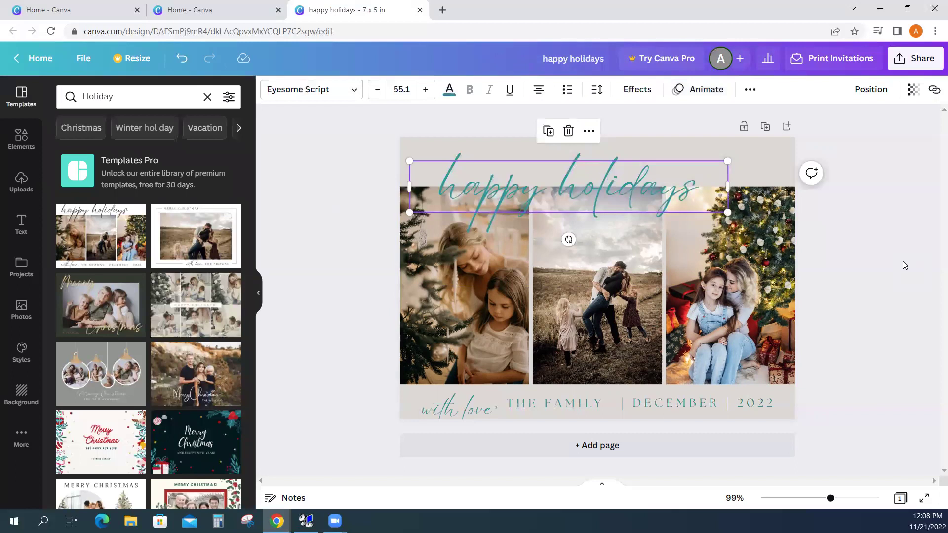
pyautogui.click(902, 261)
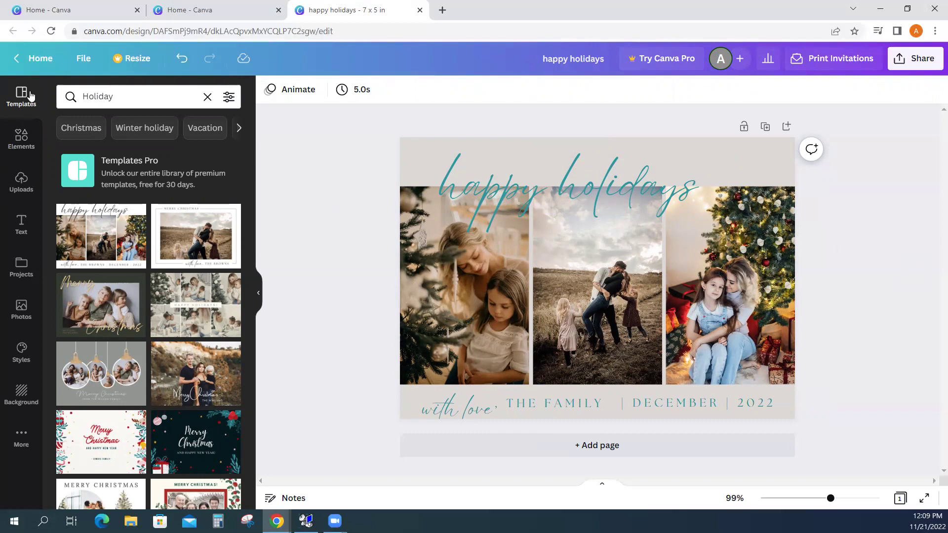
# Browse the Elements library and its suggested categories, including Christmas tree, Snow, Flower, Star and Thanksgiving
pyautogui.click(23, 140)
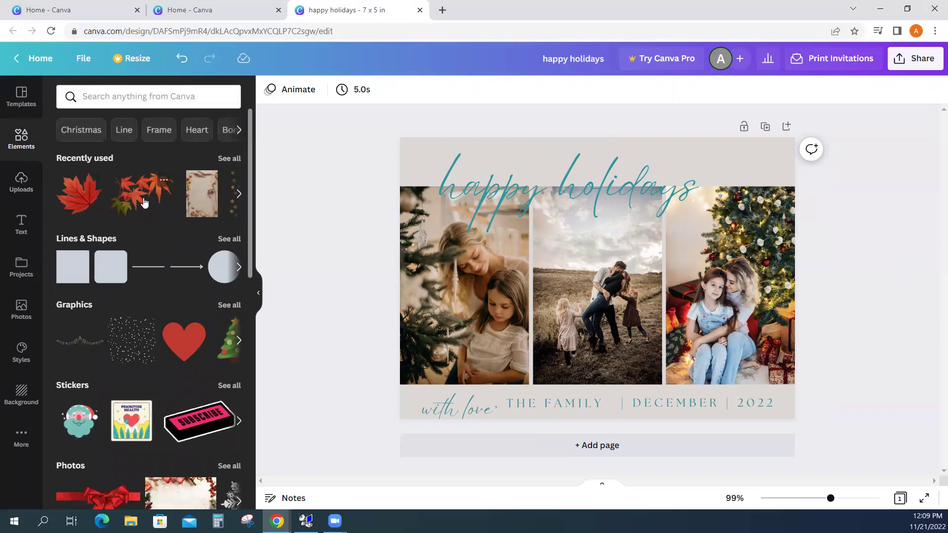
pyautogui.scroll(-2, 147, 334)
pyautogui.scroll(2, 147, 334)
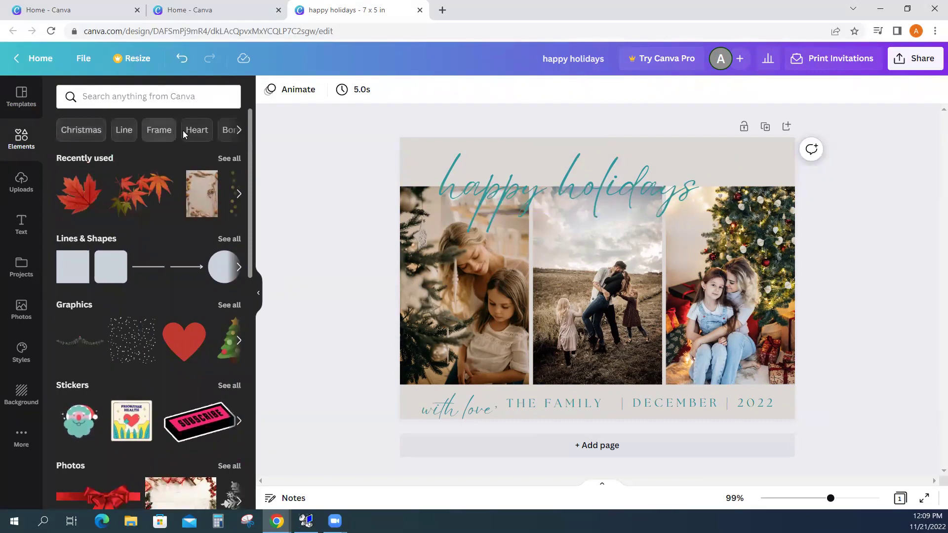
pyautogui.click(239, 130)
pyautogui.click(240, 130)
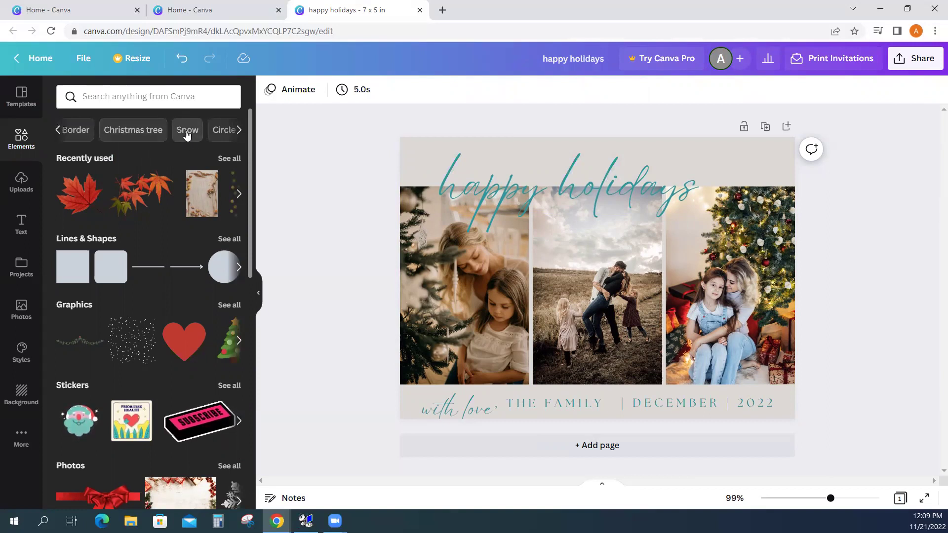
pyautogui.click(239, 130)
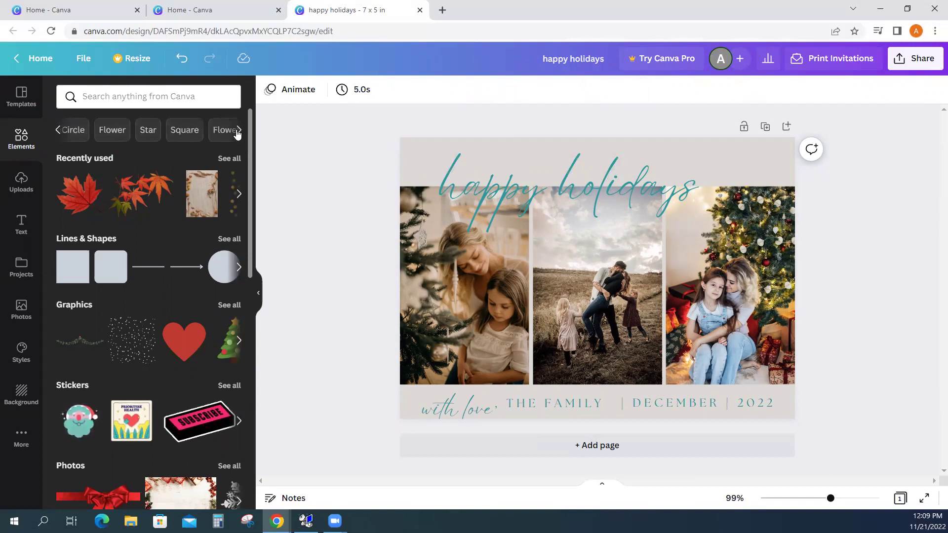
pyautogui.click(238, 130)
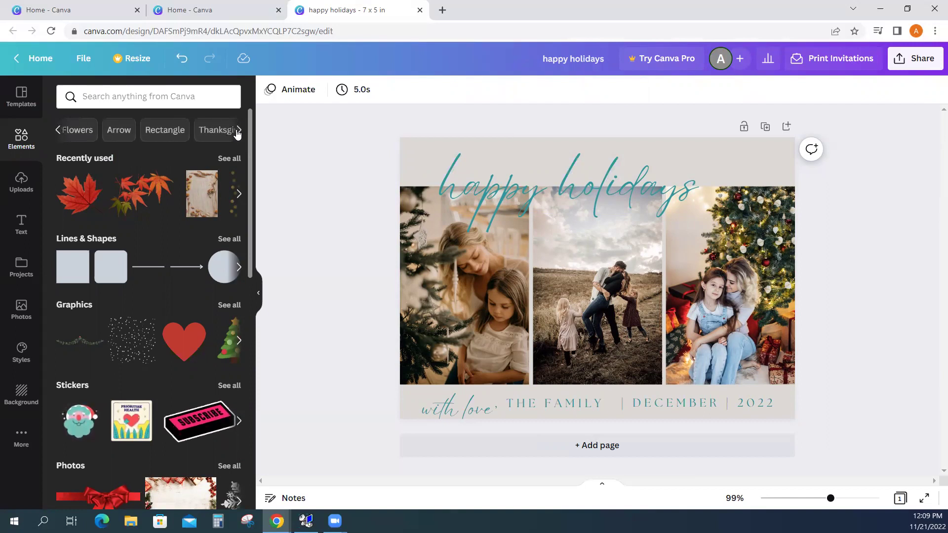
pyautogui.click(58, 131)
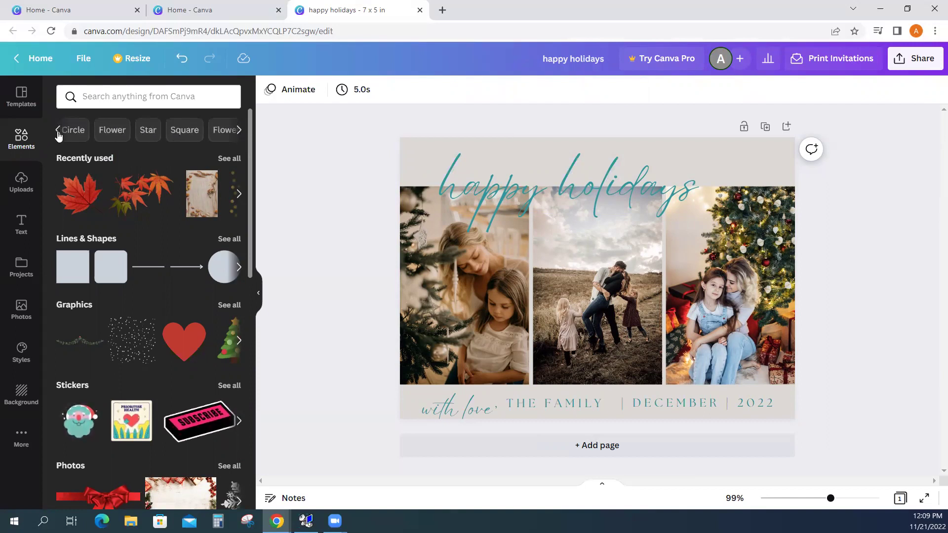
pyautogui.click(58, 132)
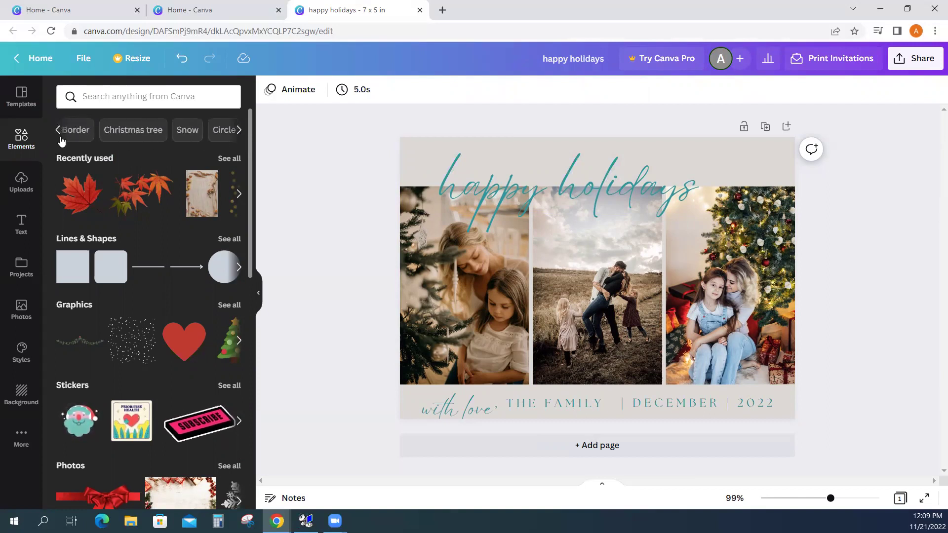
# Insert the white snowflake from the Snow elements, shrink it to about 0.3 × 0.3 in and place it above the end of "holidays"
pyautogui.click(180, 134)
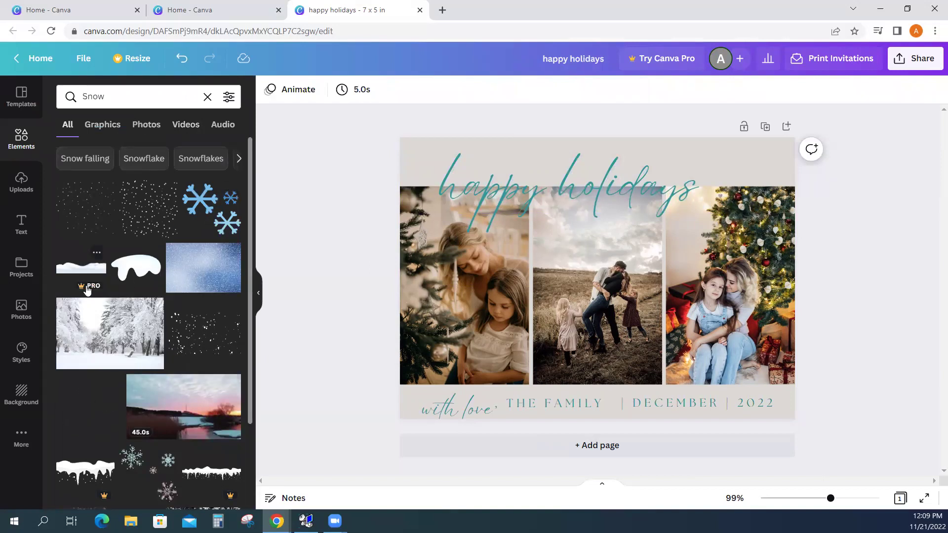
pyautogui.scroll(-1, 206, 210)
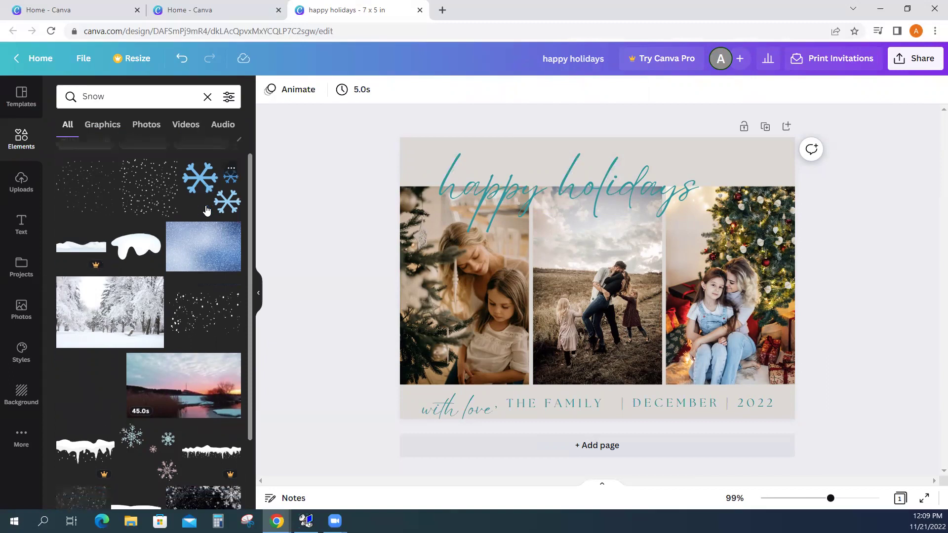
pyautogui.scroll(-10, 206, 211)
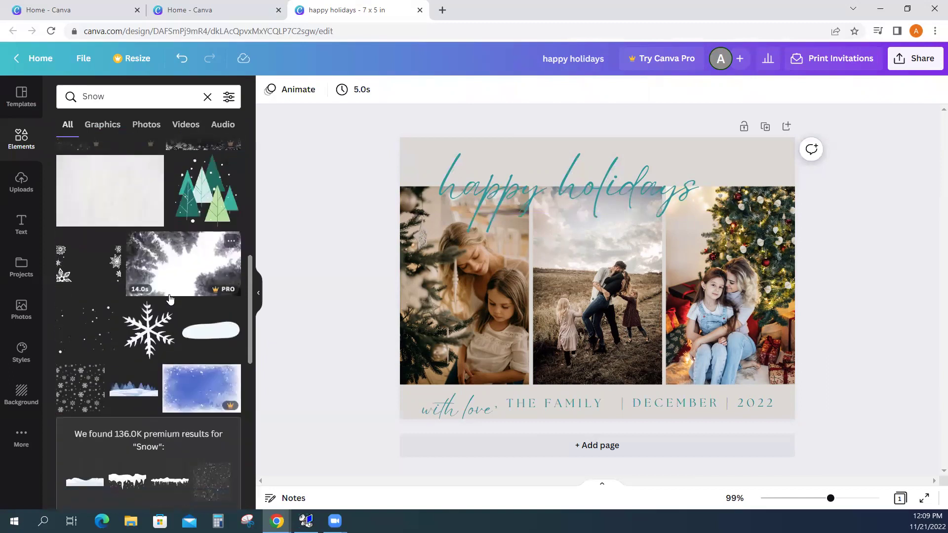
pyautogui.click(150, 341)
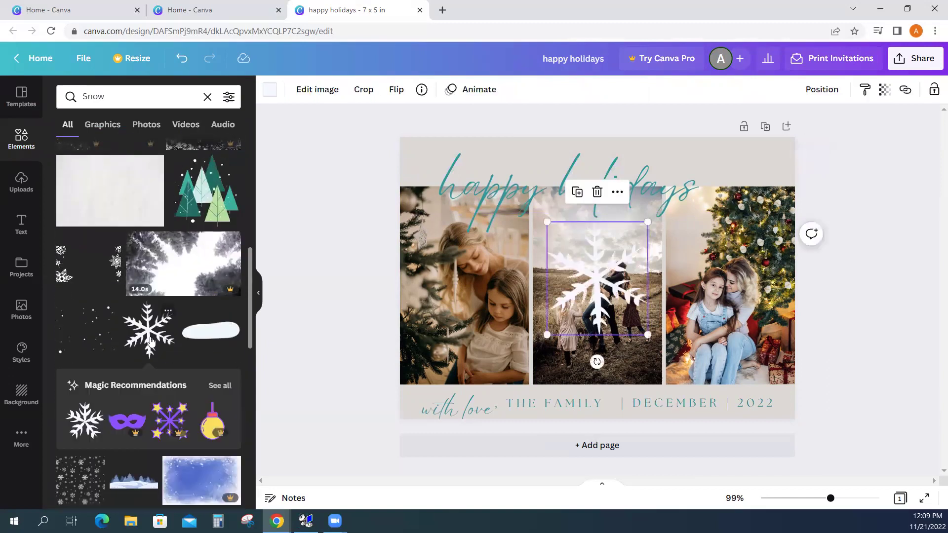
pyautogui.moveTo(640, 324); pyautogui.dragTo(699, 156)
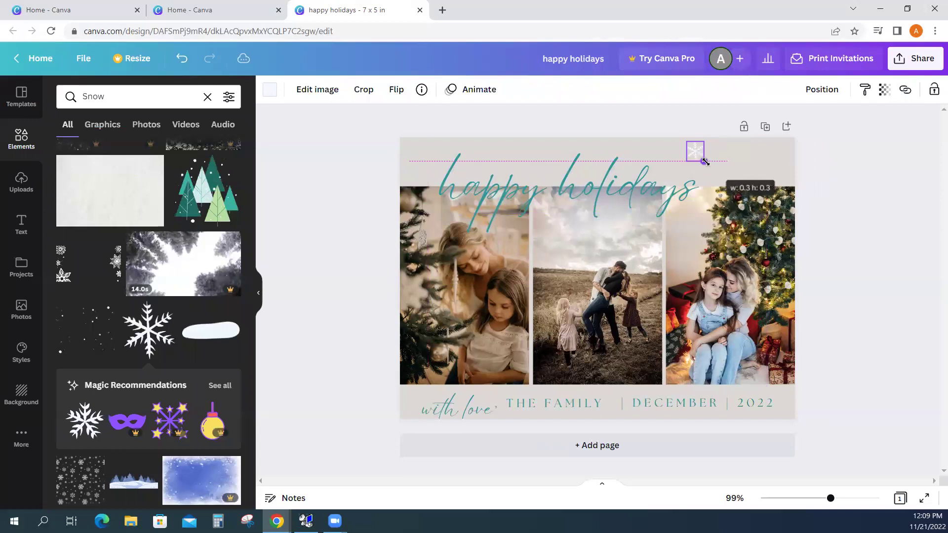
pyautogui.click(869, 190)
# Duplicate the snowflake and place copies between the heading's words, above the right photo, in the card's upper-left corner and over "happy"
pyautogui.click(699, 147)
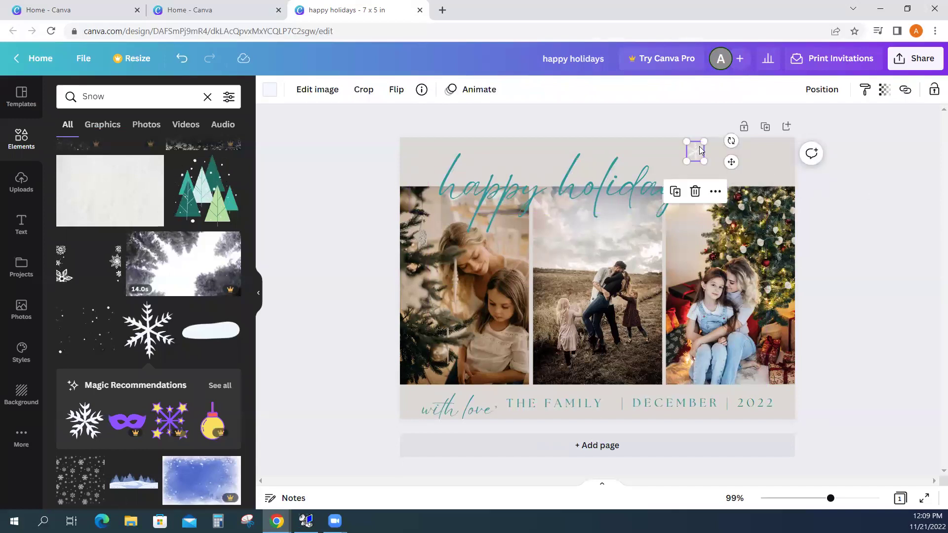
pyautogui.click(675, 195)
pyautogui.moveTo(705, 158); pyautogui.dragTo(772, 180)
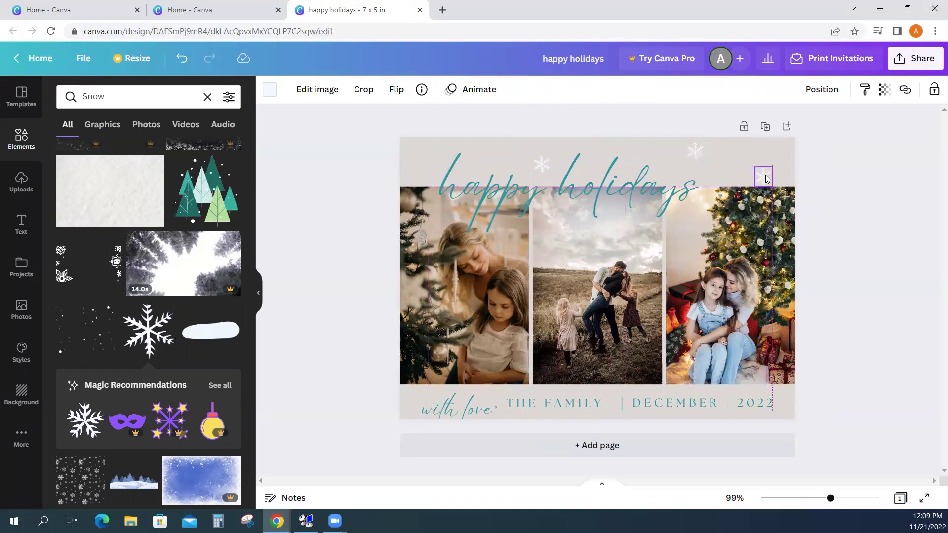
pyautogui.click(744, 139)
pyautogui.moveTo(772, 188); pyautogui.dragTo(471, 174)
pyautogui.click(409, 198)
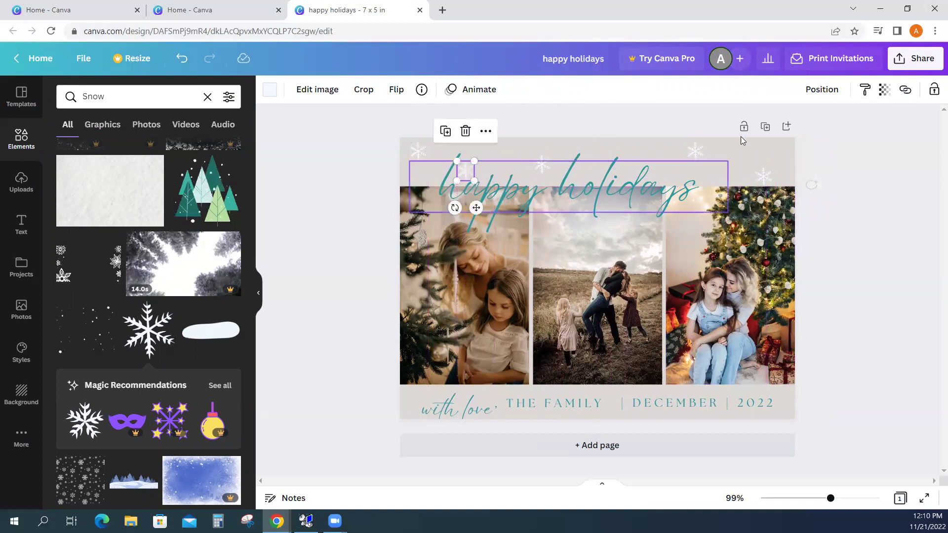
# Duplicate the snowflake above the right photo and place copies at the card's upper-right corner and on the top edge above "holidays"
pyautogui.click(887, 220)
pyautogui.click(691, 157)
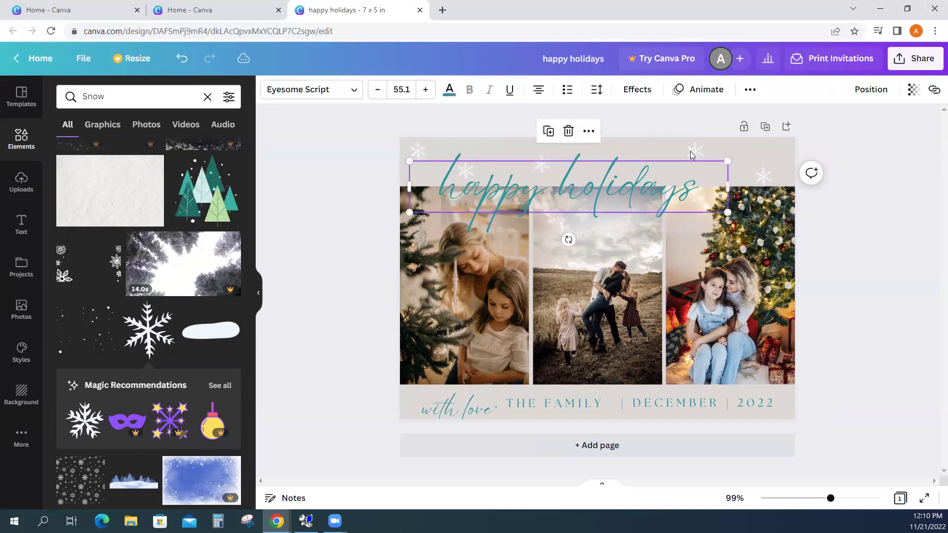
pyautogui.doubleClick(697, 148)
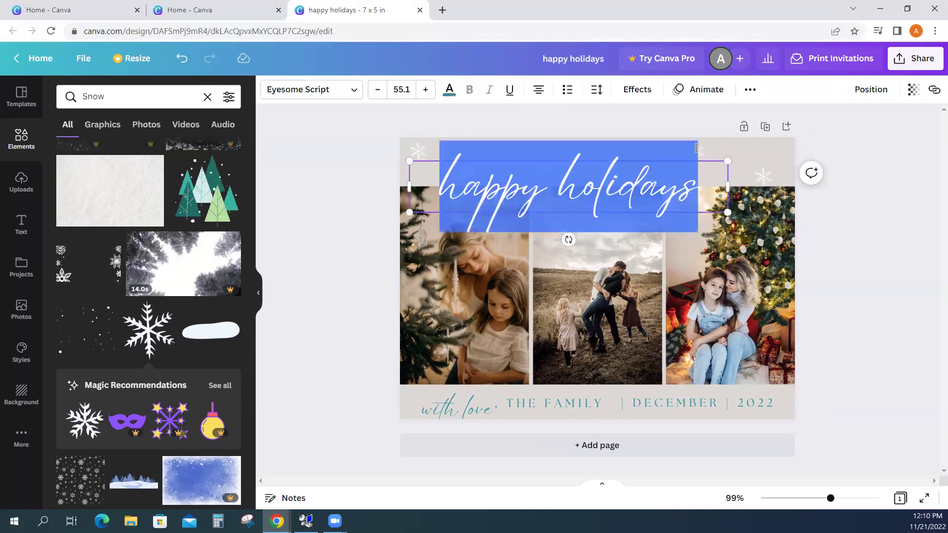
pyautogui.click(837, 174)
pyautogui.click(763, 177)
pyautogui.click(740, 138)
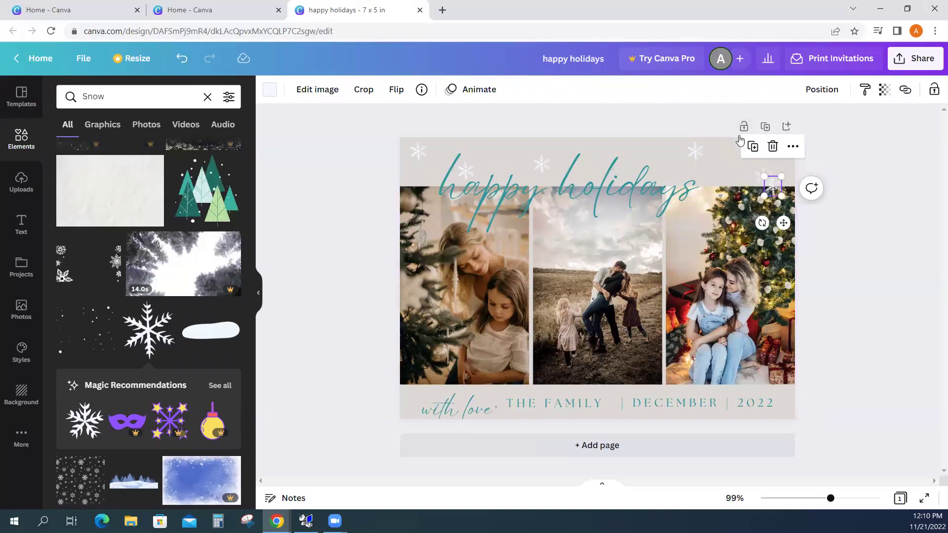
pyautogui.moveTo(771, 189); pyautogui.dragTo(641, 140)
pyautogui.click(776, 186)
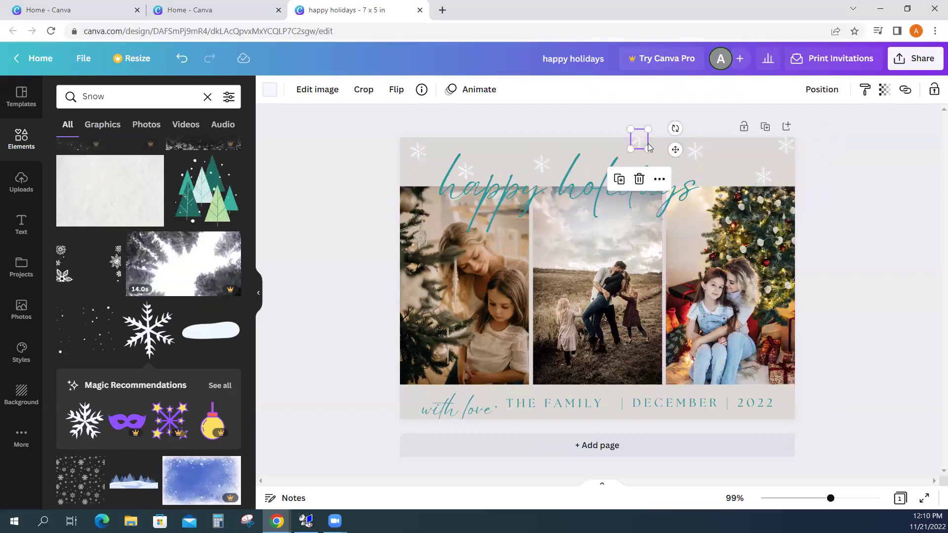
# Add two more snowflake copies, one on the card's top edge above "happy" and one over the start of "holidays"
pyautogui.click(620, 179)
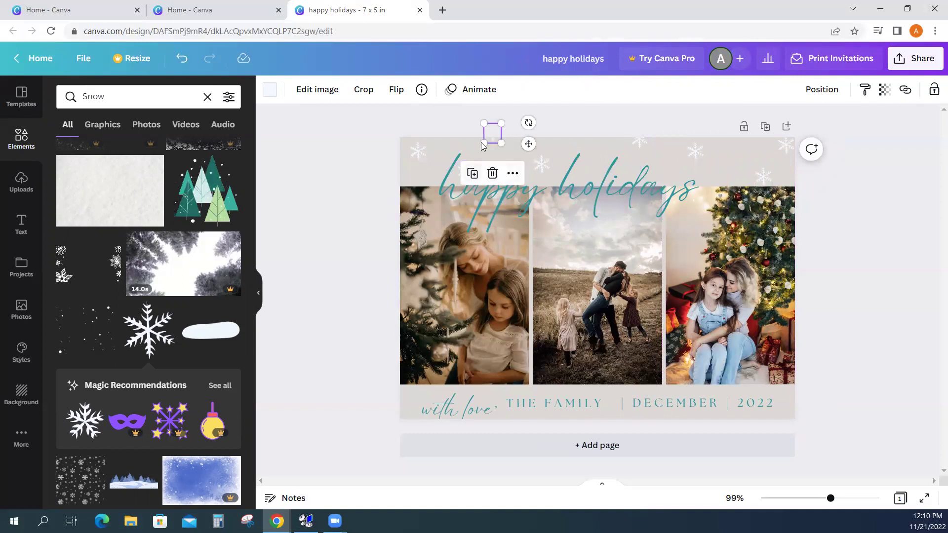
pyautogui.moveTo(491, 140); pyautogui.dragTo(499, 143)
pyautogui.click(907, 223)
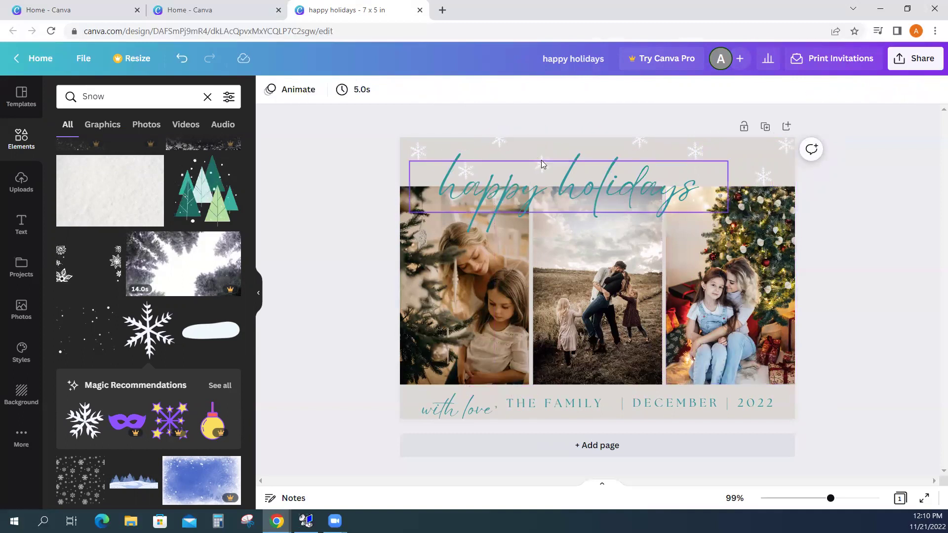
pyautogui.click(636, 145)
pyautogui.moveTo(636, 146); pyautogui.dragTo(597, 165)
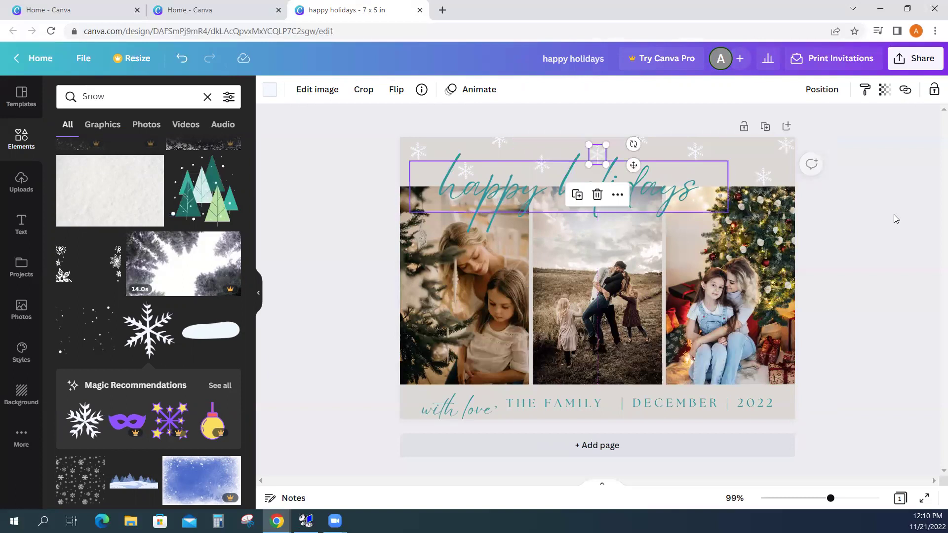
pyautogui.click(913, 237)
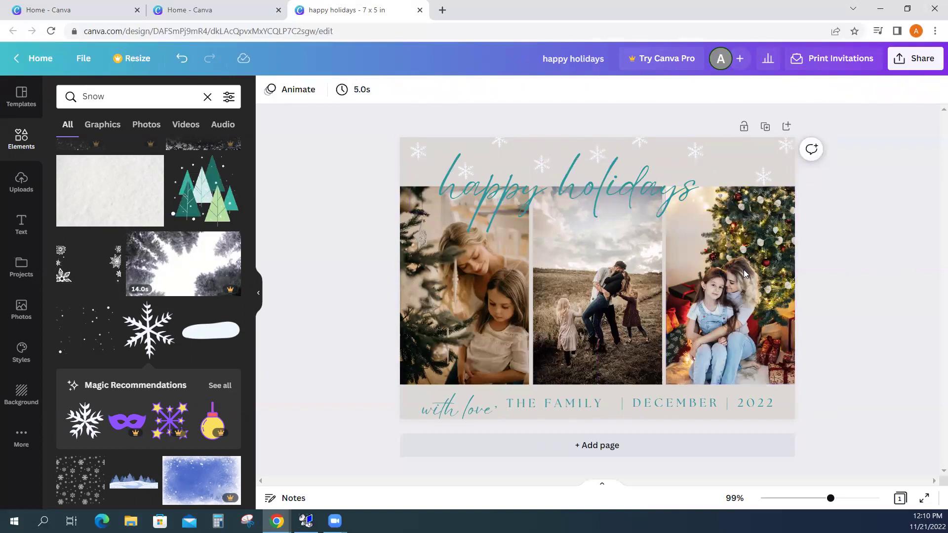
# Duplicate a top-edge snowflake and place copies along the card's bottom edge at the lower-left corner, after "with love" and below "FAMILY"
pyautogui.click(639, 140)
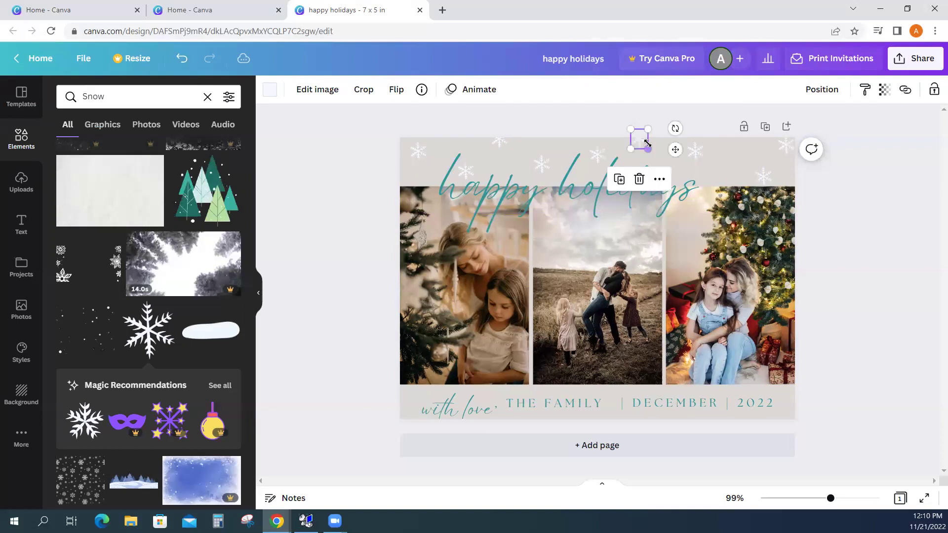
pyautogui.click(617, 181)
pyautogui.moveTo(647, 149); pyautogui.dragTo(408, 418)
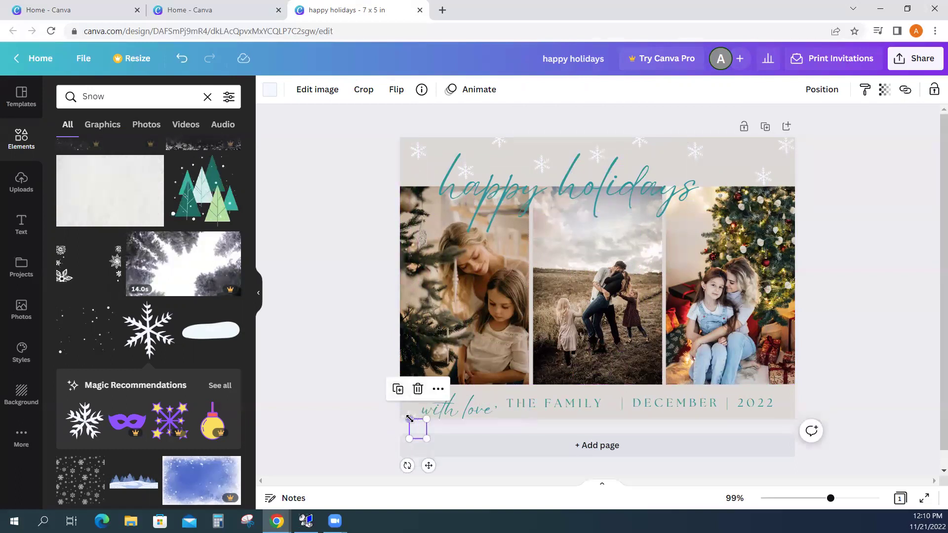
pyautogui.moveTo(418, 432); pyautogui.dragTo(508, 416)
pyautogui.click(488, 380)
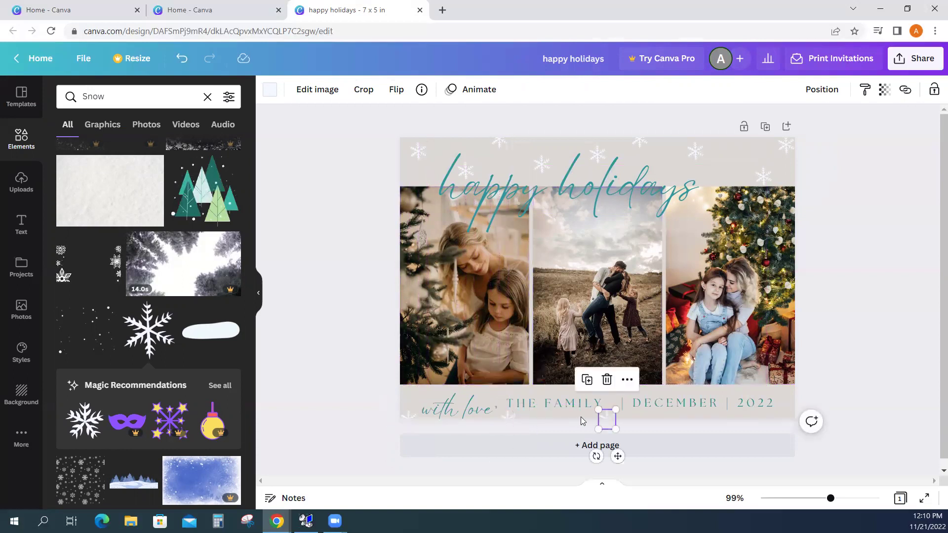
# Shrink the three bottom snowflakes, placing one between "FAMILY" and the divider and keeping the others beside "with love"
pyautogui.moveTo(613, 411); pyautogui.dragTo(606, 401)
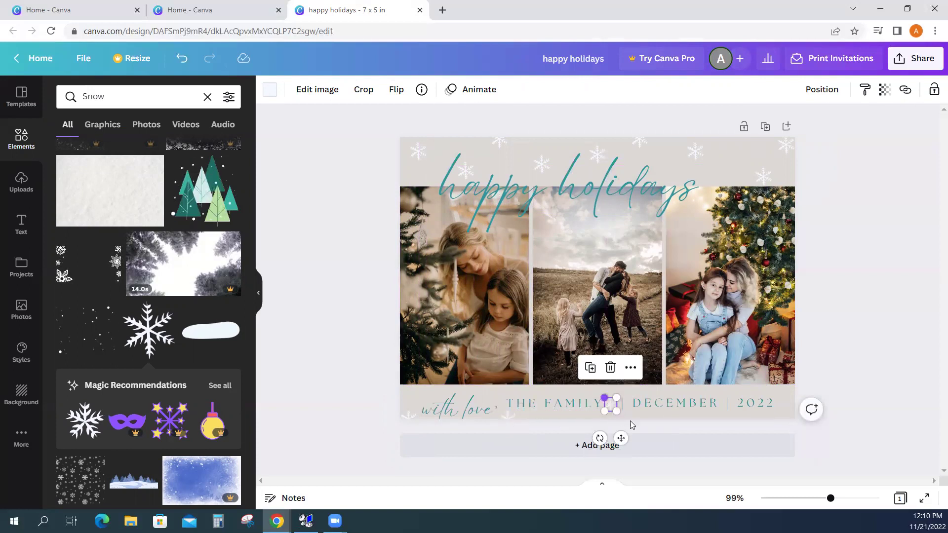
pyautogui.click(679, 424)
pyautogui.click(506, 417)
pyautogui.moveTo(510, 423); pyautogui.dragTo(413, 424)
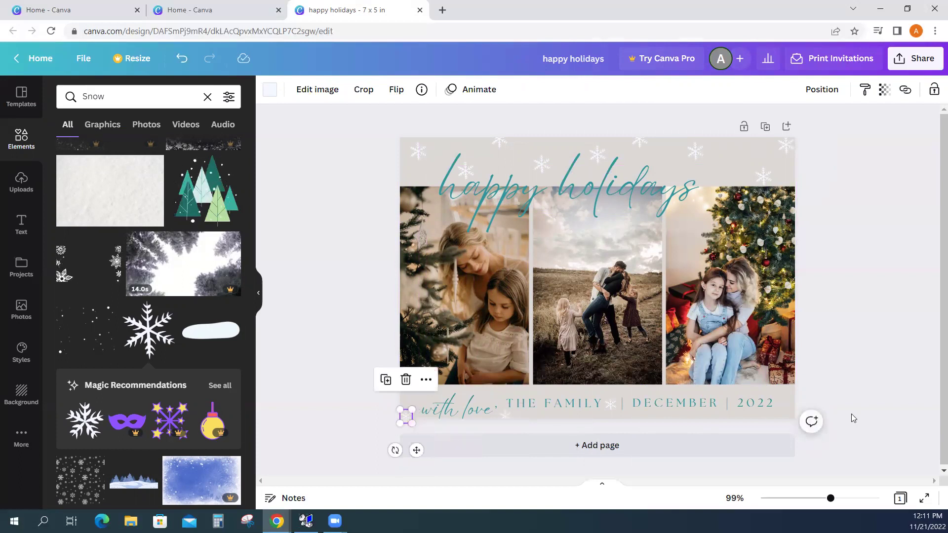
# Duplicate the small lower-left snowflake, place the copy on the card's bottom edge below "2022" and deselect it
pyautogui.click(386, 380)
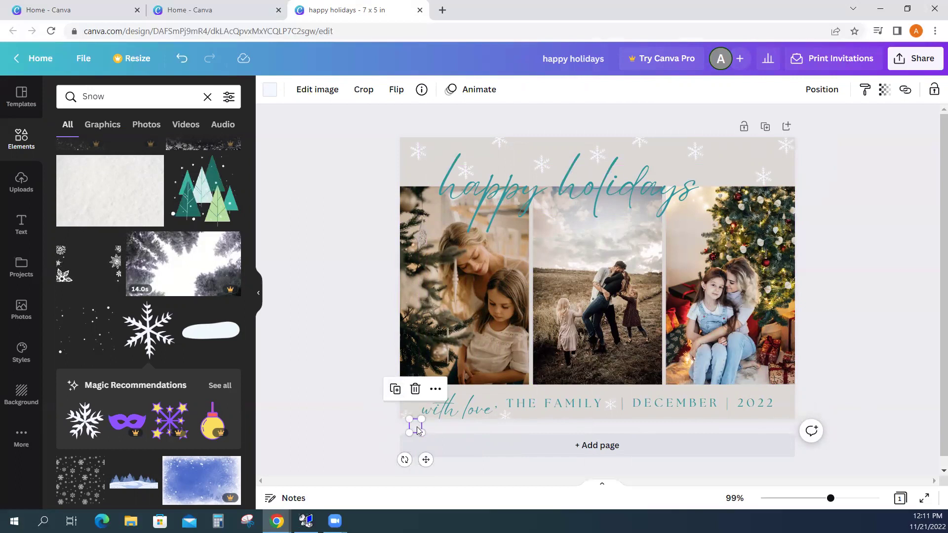
pyautogui.moveTo(426, 460); pyautogui.dragTo(798, 428)
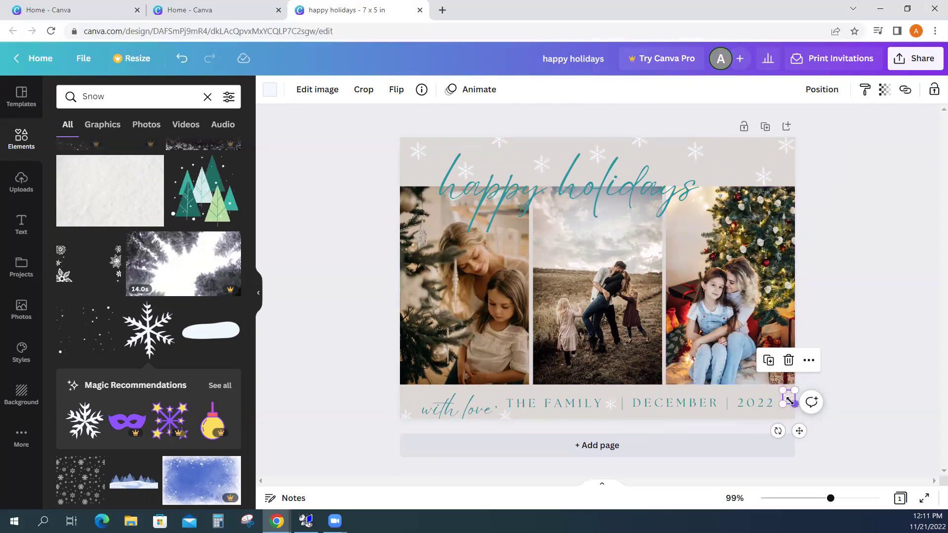
pyautogui.moveTo(790, 398); pyautogui.dragTo(747, 419)
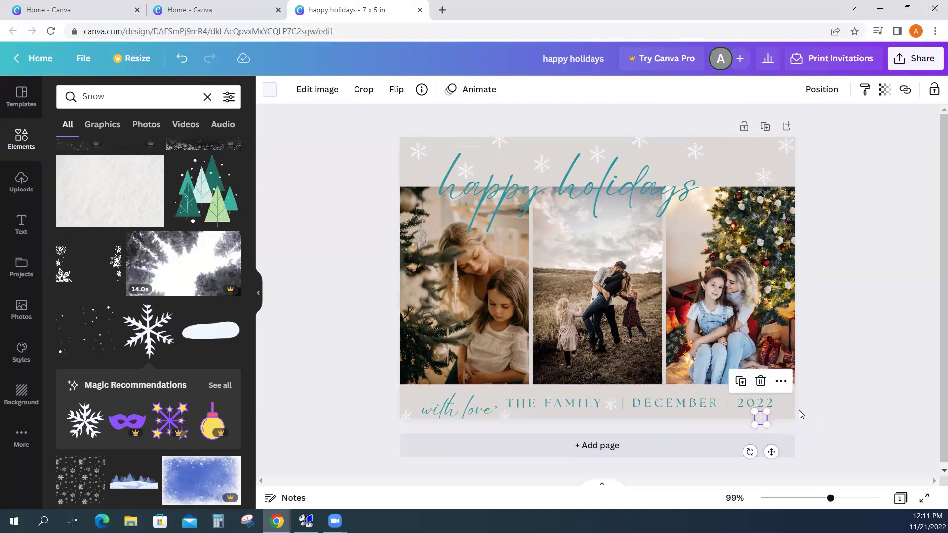
pyautogui.click(850, 389)
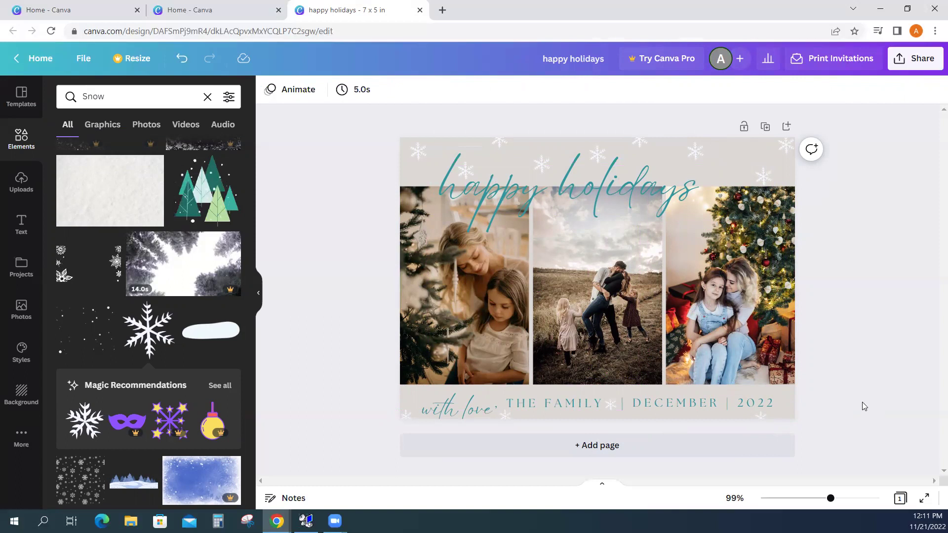
# Duplicate the snowflake below "2022" and place the copy on the card's right edge beside "2022"
pyautogui.click(758, 416)
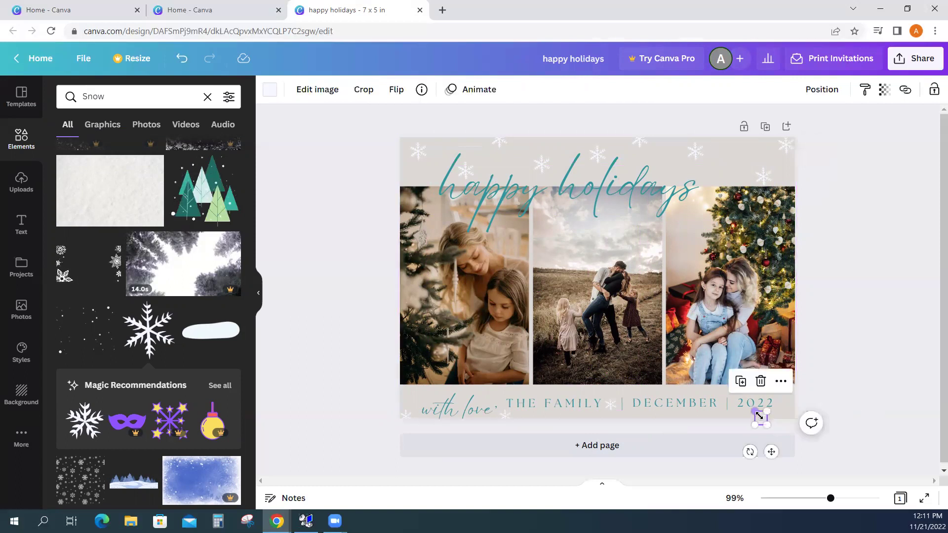
pyautogui.click(741, 382)
pyautogui.moveTo(772, 431); pyautogui.dragTo(791, 391)
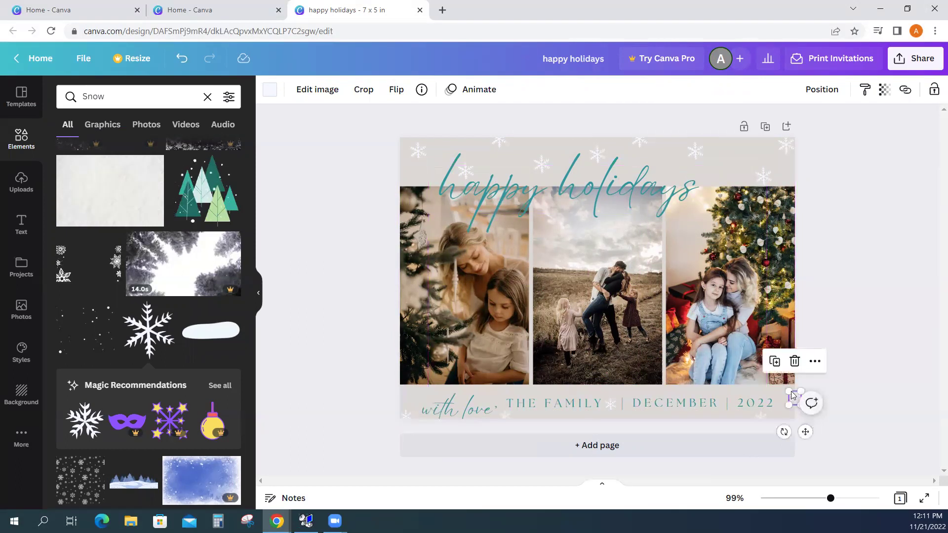
pyautogui.click(775, 362)
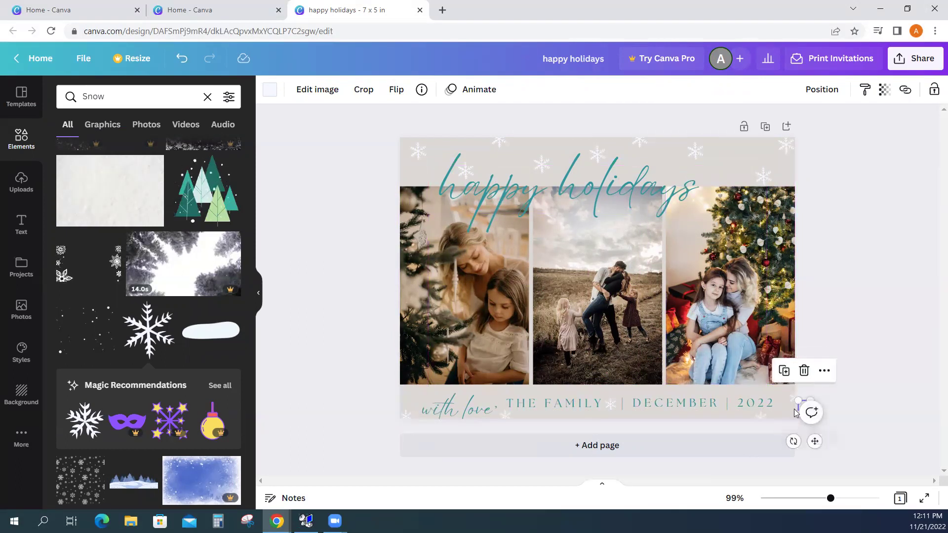
pyautogui.click(921, 375)
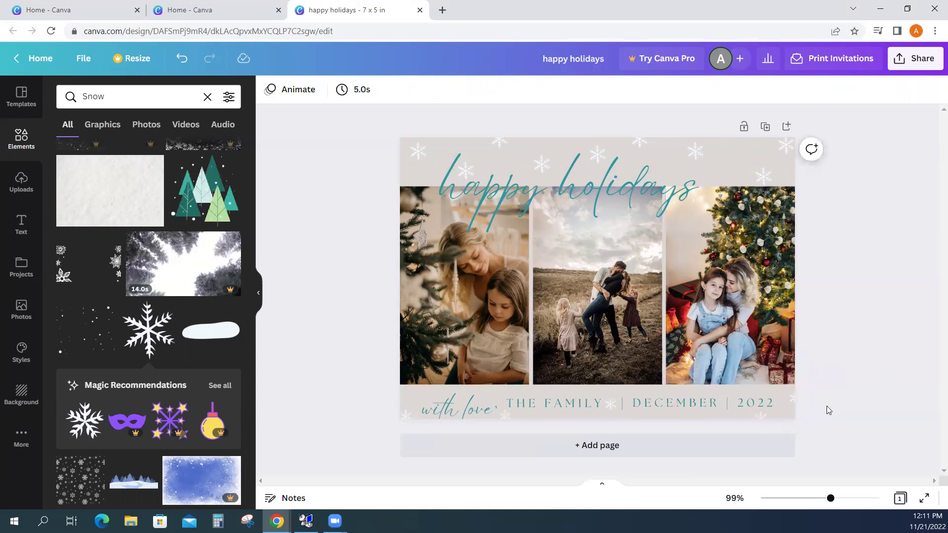
# Duplicate the right-edge snowflake and place the copy just inside the card's left edge, beside the top of "with love"
pyautogui.click(793, 400)
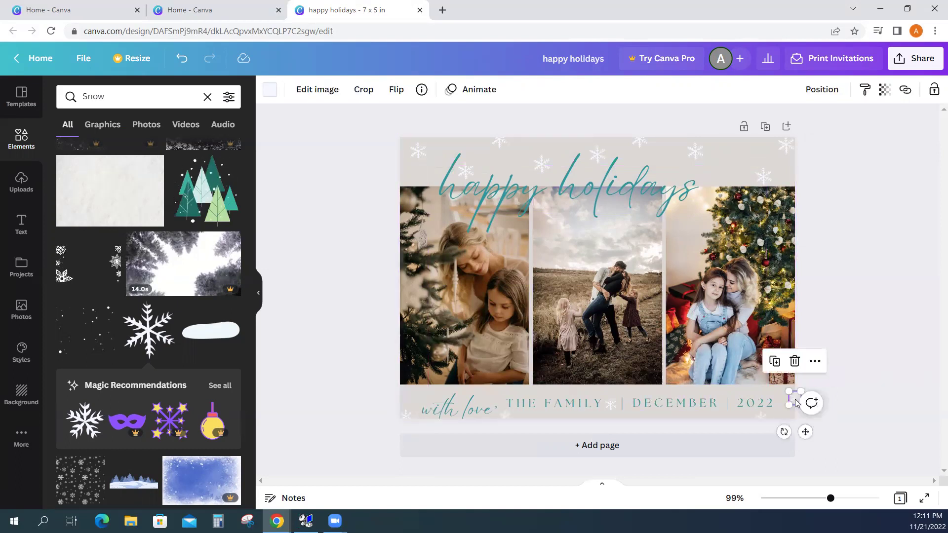
pyautogui.click(774, 363)
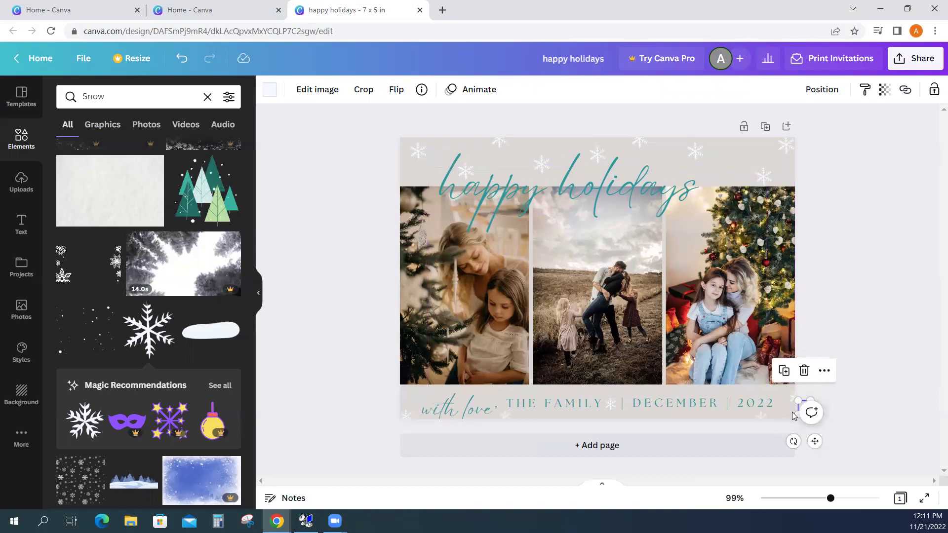
pyautogui.moveTo(812, 439); pyautogui.dragTo(408, 435)
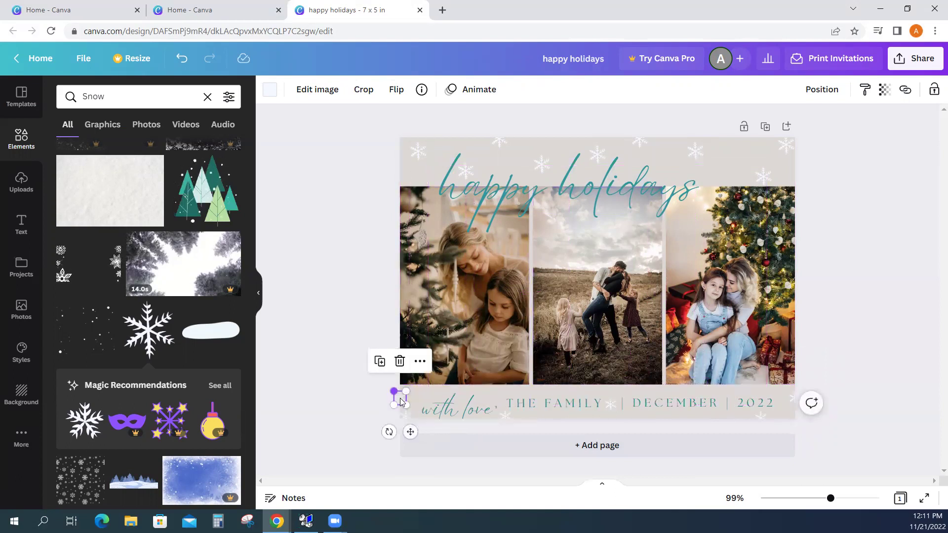
pyautogui.moveTo(402, 397); pyautogui.dragTo(411, 396)
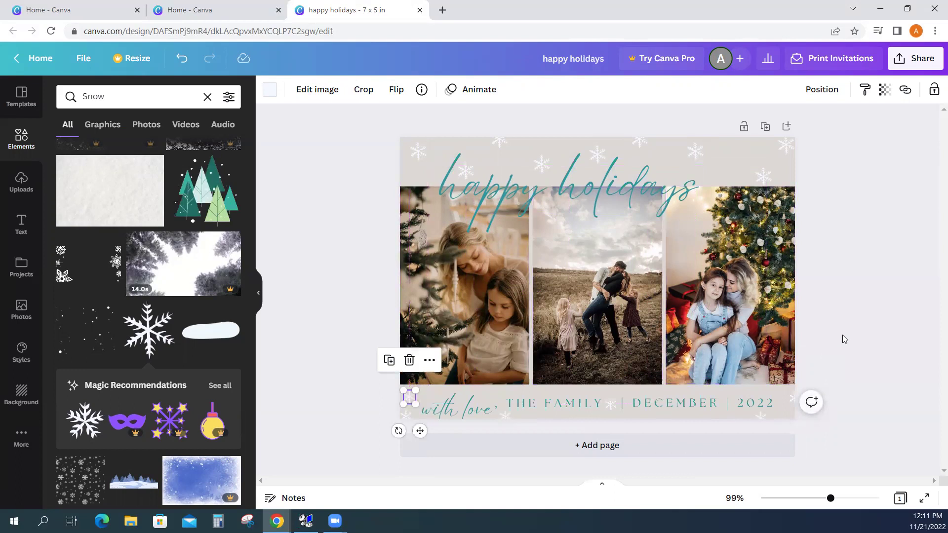
pyautogui.click(842, 335)
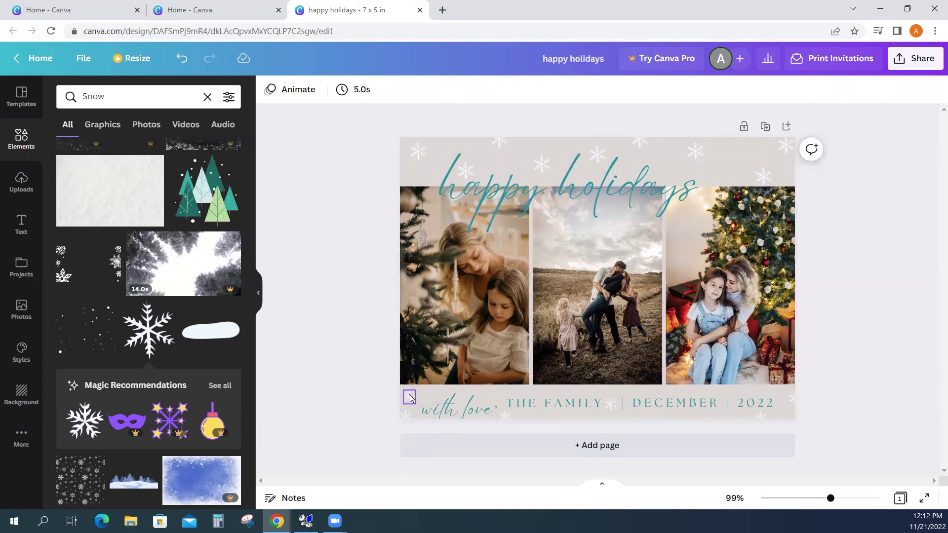
# Reposition the two newest snowflakes, one just above "with love" and the right-edge one above "DECEMBER"
pyautogui.click(409, 398)
pyautogui.click(863, 303)
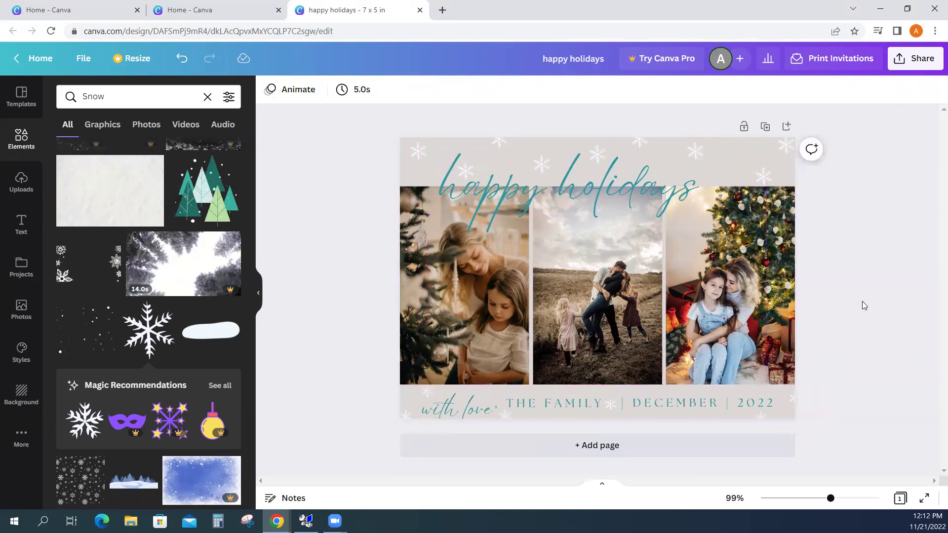
pyautogui.click(790, 397)
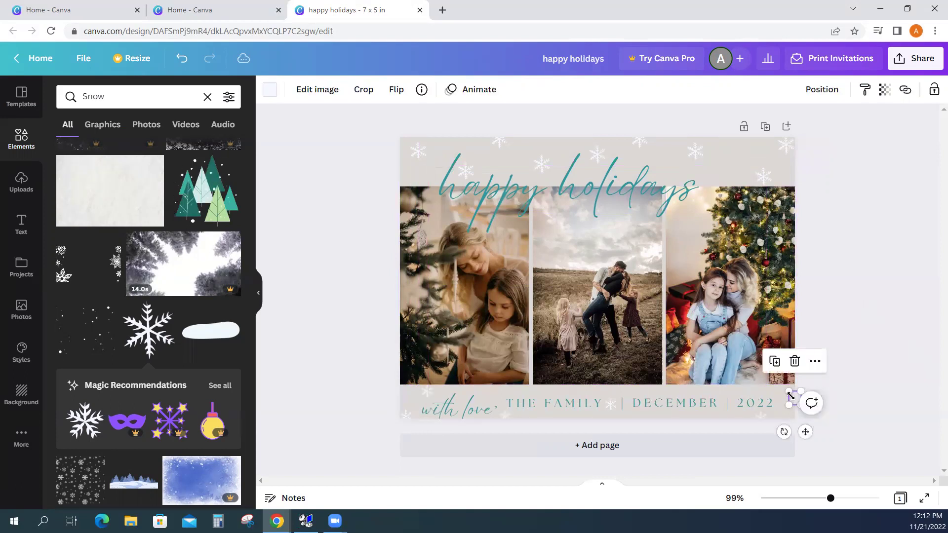
pyautogui.moveTo(790, 398); pyautogui.dragTo(674, 393)
pyautogui.click(890, 359)
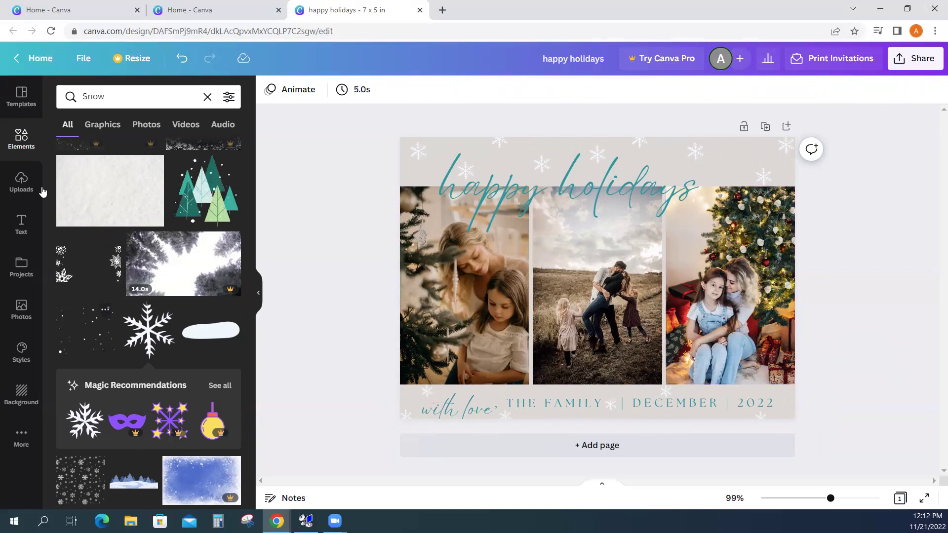
# Look through the uploaded images, the default text styles and the ready-made font combinations
pyautogui.scroll(5, 138, 263)
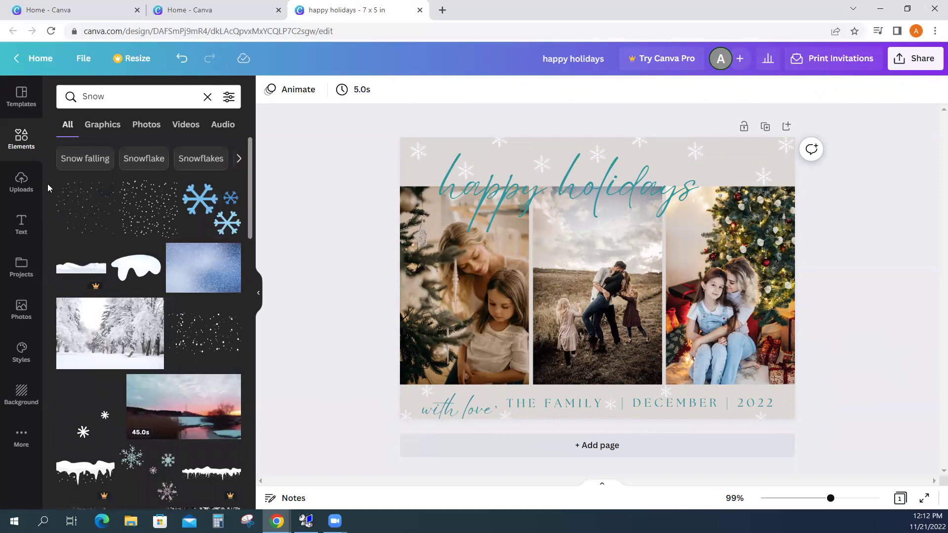
pyautogui.click(23, 193)
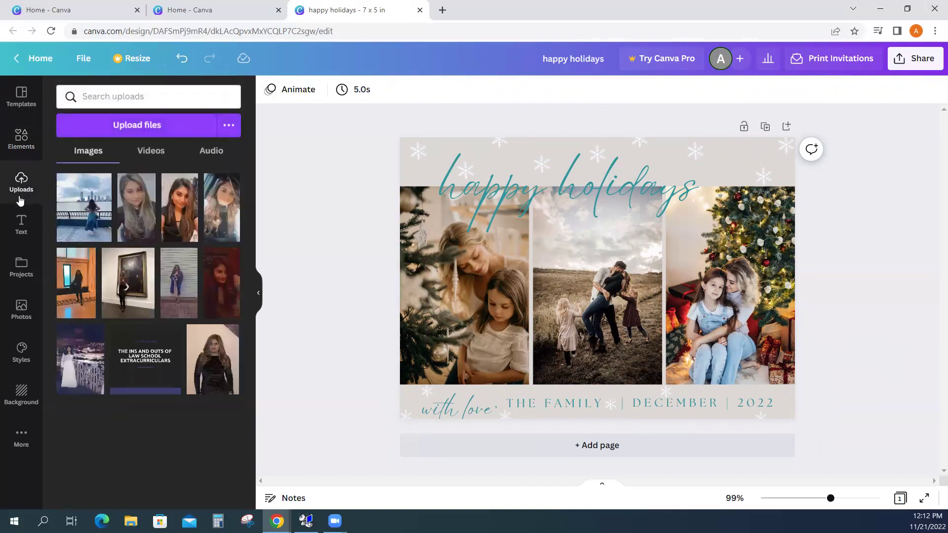
pyautogui.click(22, 235)
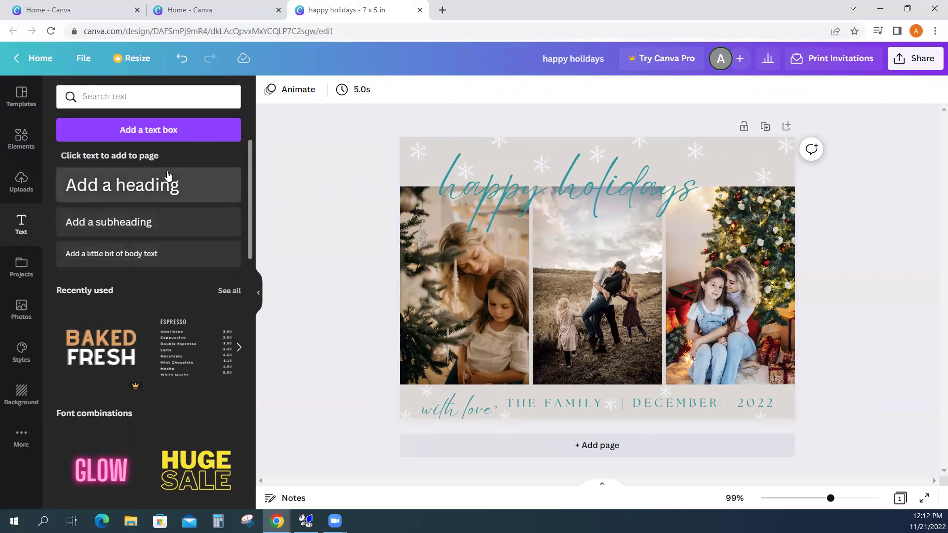
pyautogui.scroll(-1, 149, 361)
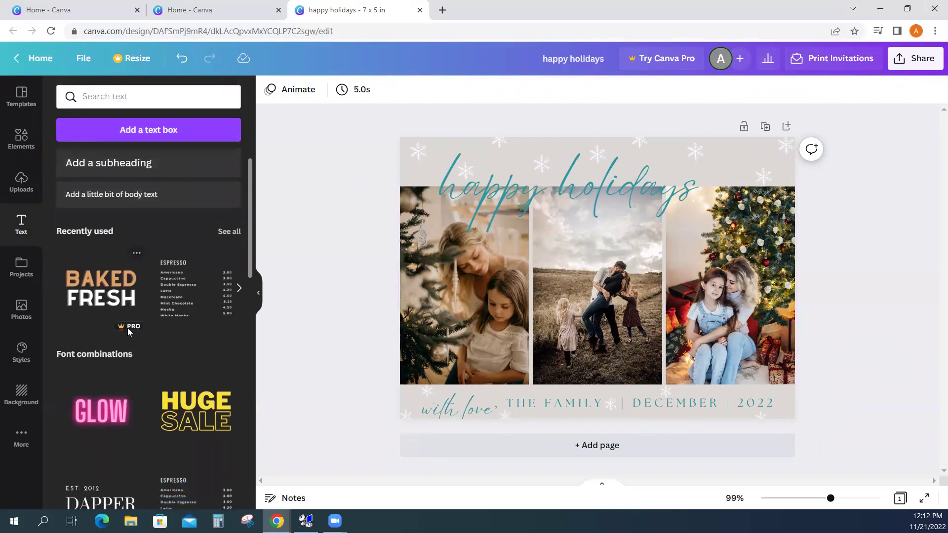
pyautogui.scroll(-3, 128, 346)
pyautogui.scroll(-4, 151, 343)
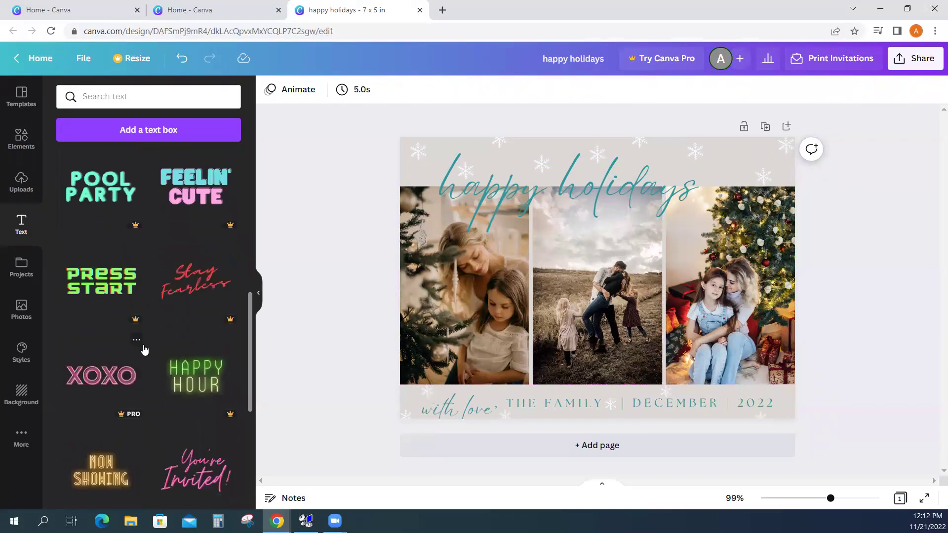
pyautogui.scroll(8, 142, 340)
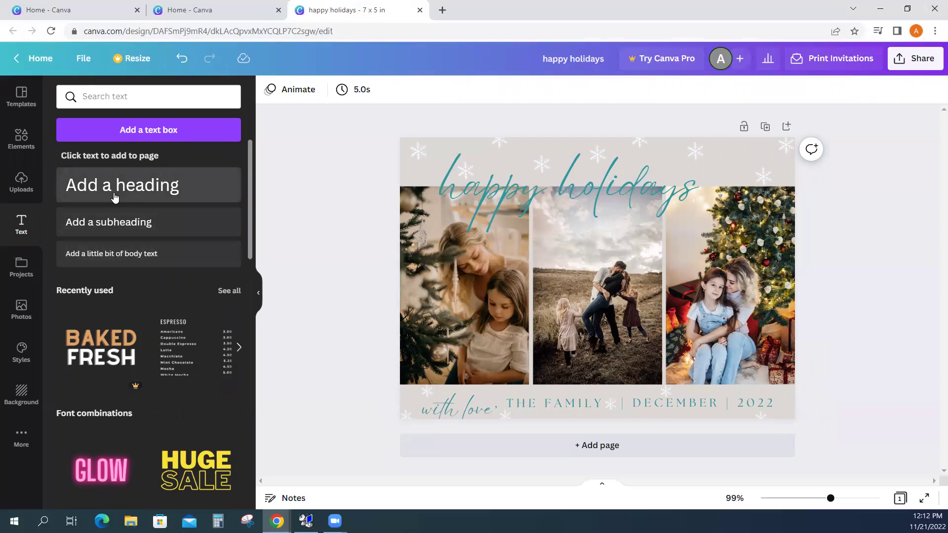
# Add a body text box reading "Thankful" and place it at the lower edge of the middle photo, above "THE FAMILY"
pyautogui.click(121, 256)
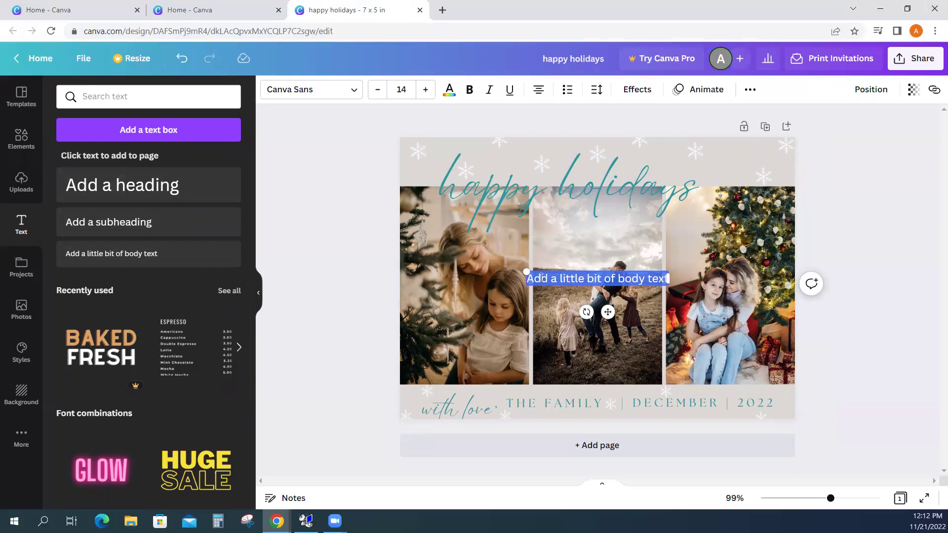
pyautogui.press('BackSpace')
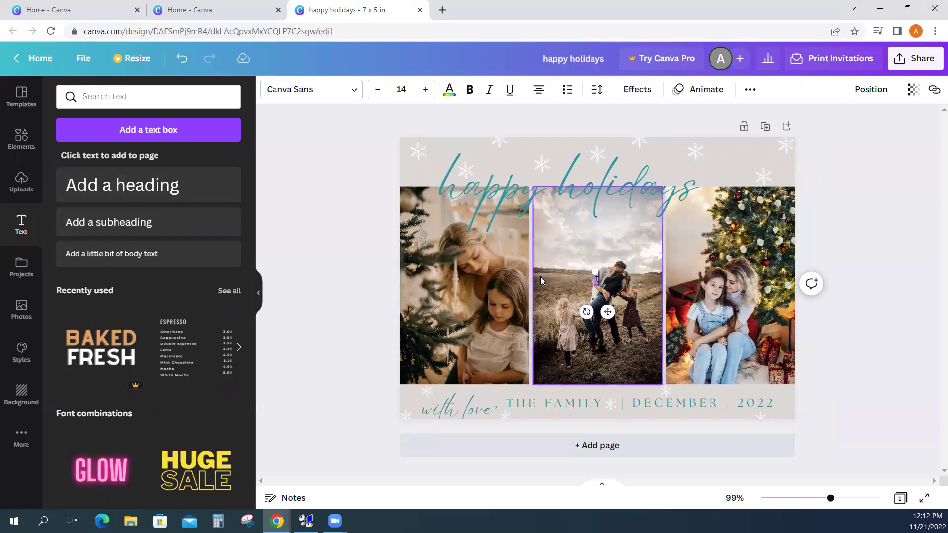
pyautogui.write('Thanks')
pyautogui.moveTo(601, 269); pyautogui.dragTo(584, 283)
pyautogui.moveTo(590, 321); pyautogui.dragTo(604, 391)
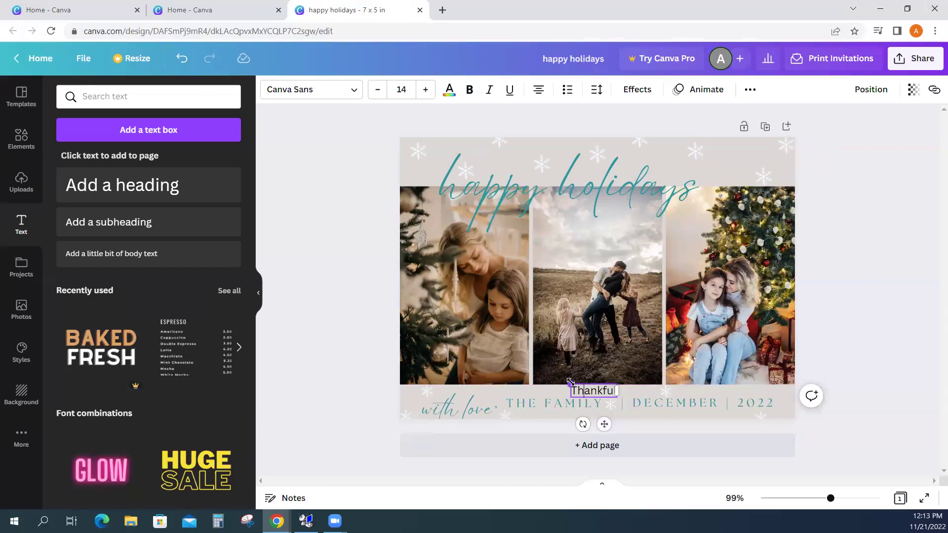
# Try the "Thankful" text at sizes 6.7 and 13.3, and remove it from the card
pyautogui.moveTo(572, 384); pyautogui.dragTo(595, 391)
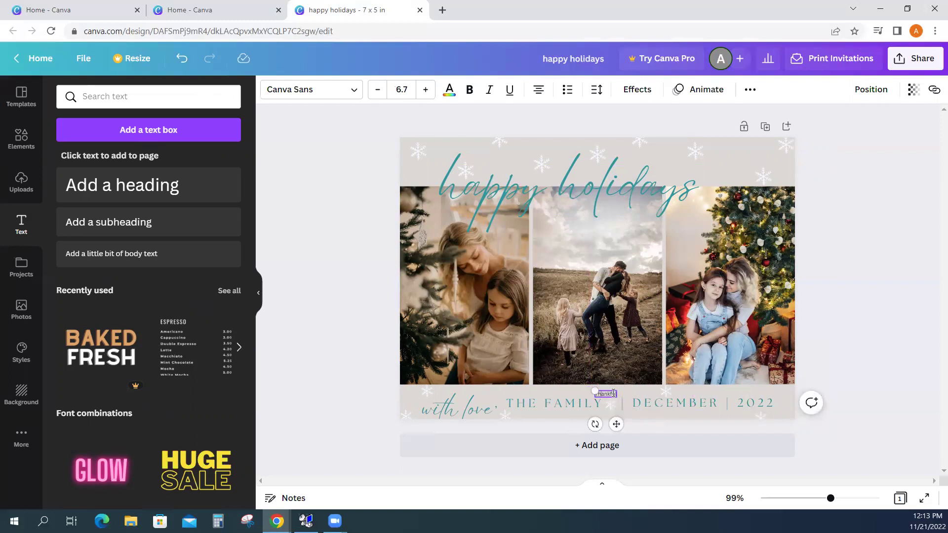
pyautogui.moveTo(592, 391); pyautogui.dragTo(573, 385)
pyautogui.doubleClick(603, 392)
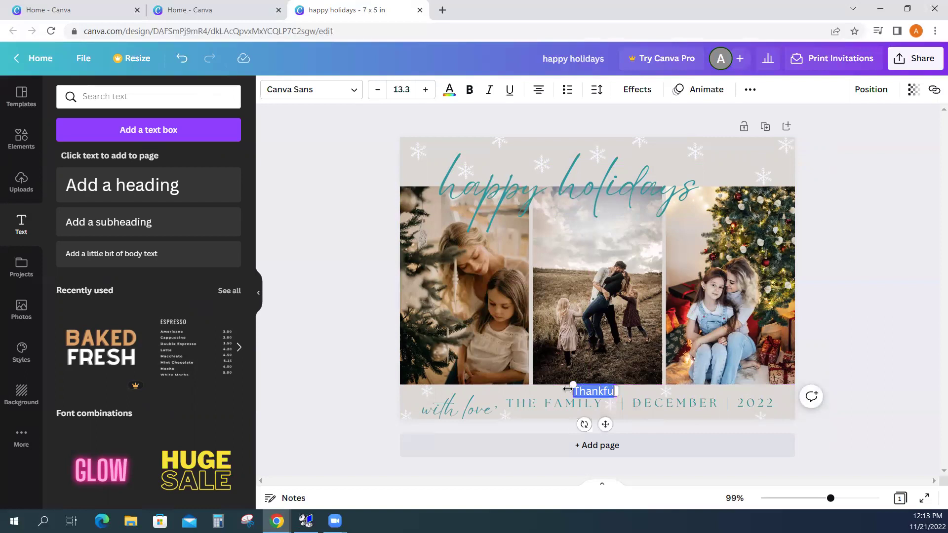
pyautogui.press('BackSpace')
pyautogui.click(873, 304)
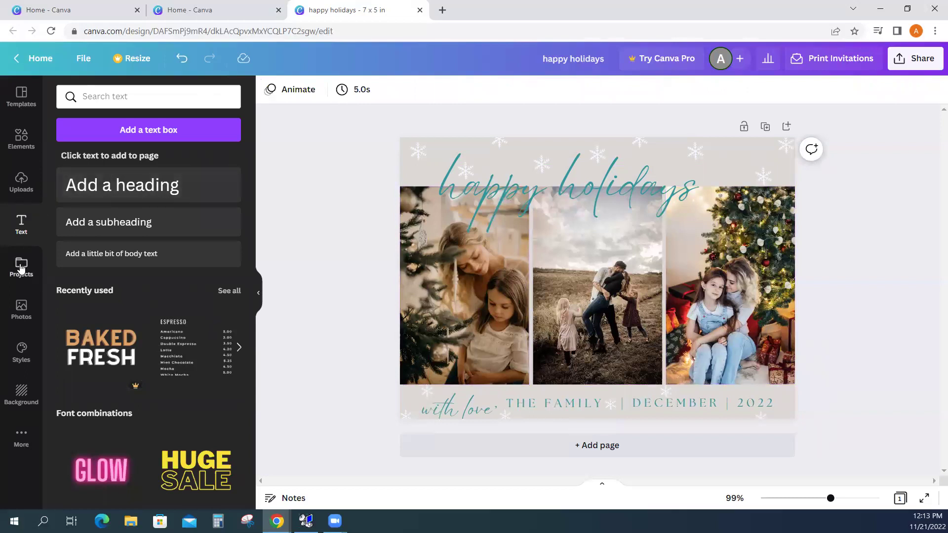
# Browse the stock photo library, looking through the magic recommendations and trending photos
pyautogui.click(22, 305)
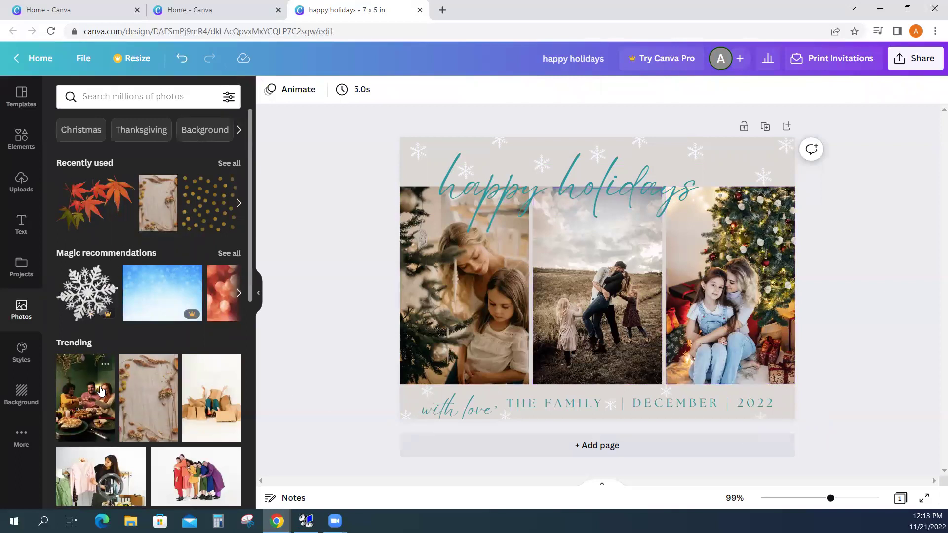
pyautogui.scroll(-3, 102, 390)
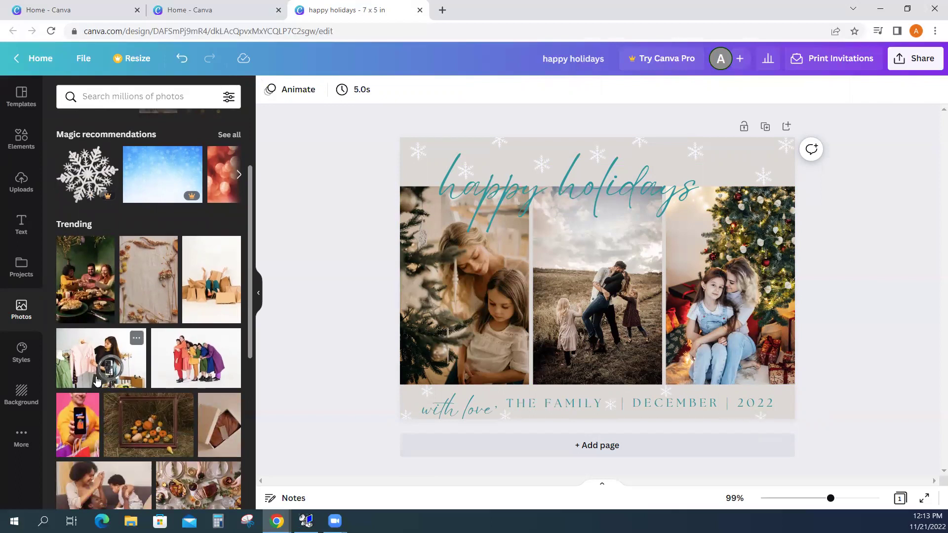
pyautogui.scroll(-4, 102, 355)
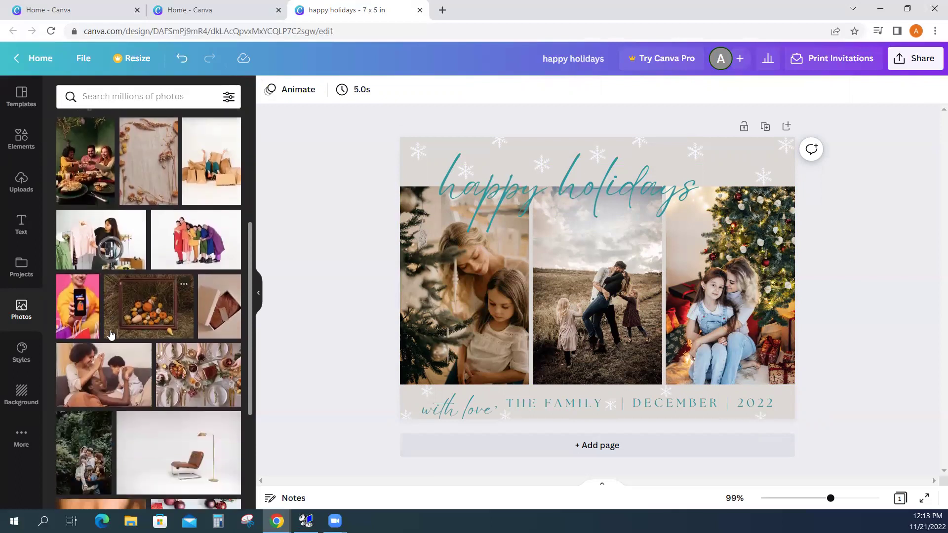
pyautogui.scroll(-3, 111, 336)
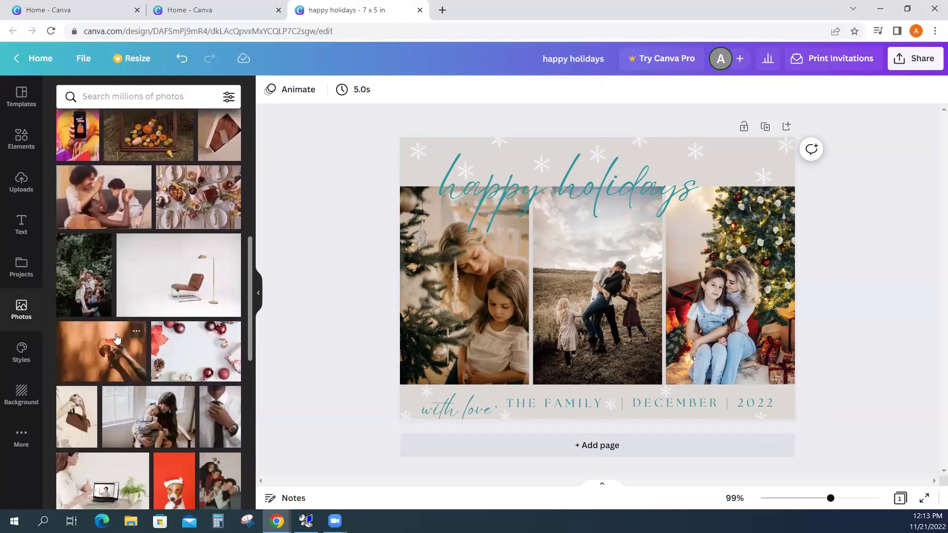
# Show the Family category of the photo library and look through its pictures
pyautogui.scroll(8, 116, 338)
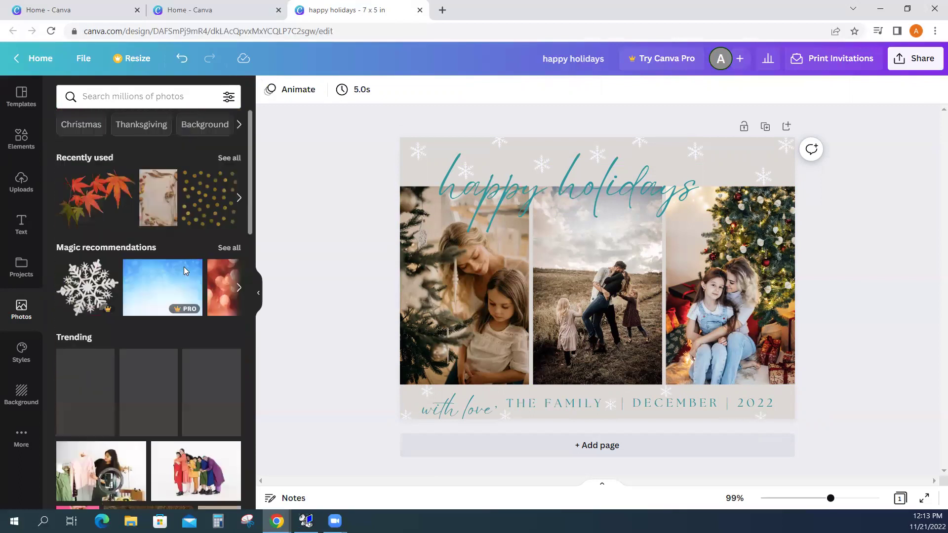
pyautogui.click(237, 130)
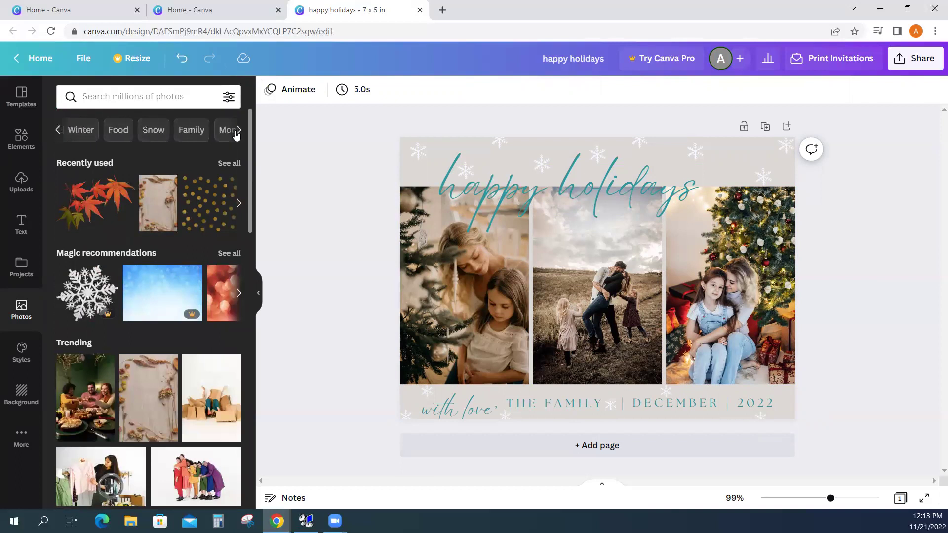
pyautogui.click(185, 131)
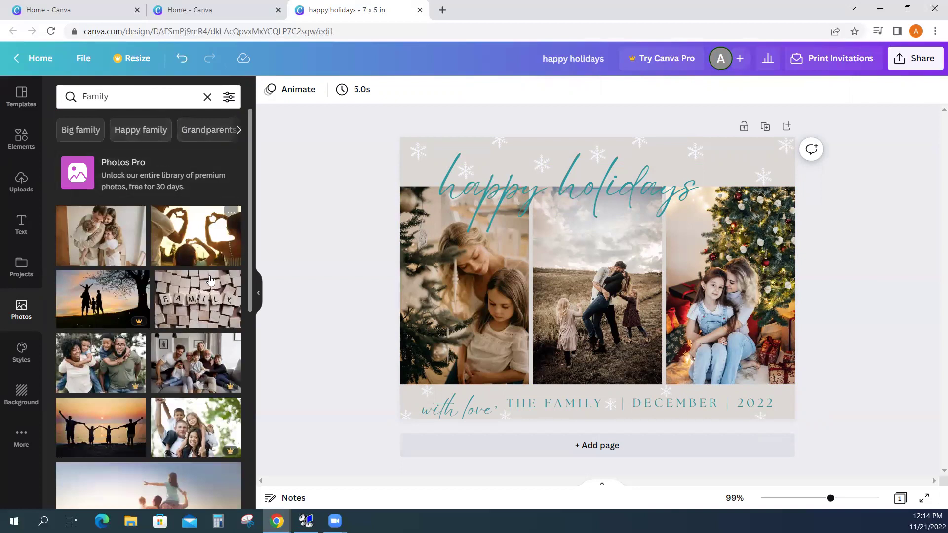
pyautogui.scroll(-5, 162, 183)
pyautogui.scroll(4, 166, 241)
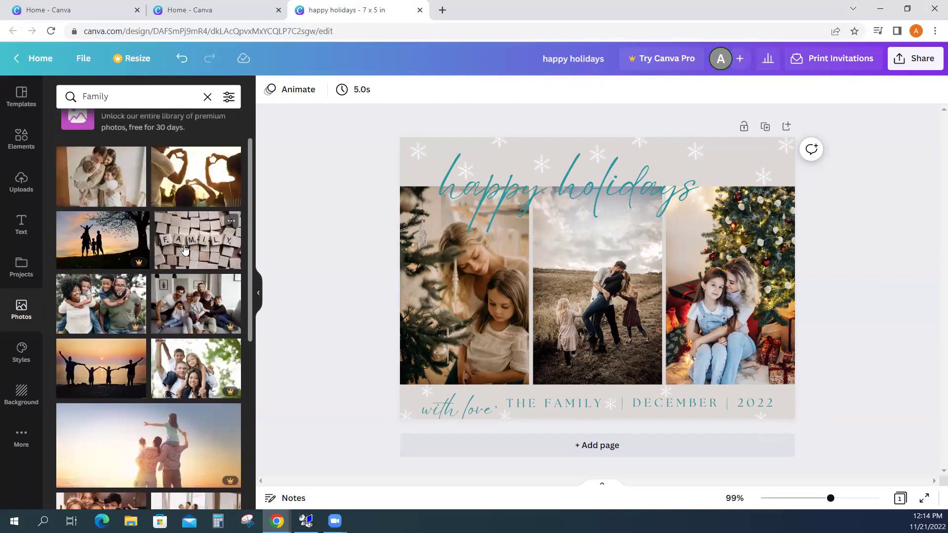
pyautogui.scroll(-6, 185, 250)
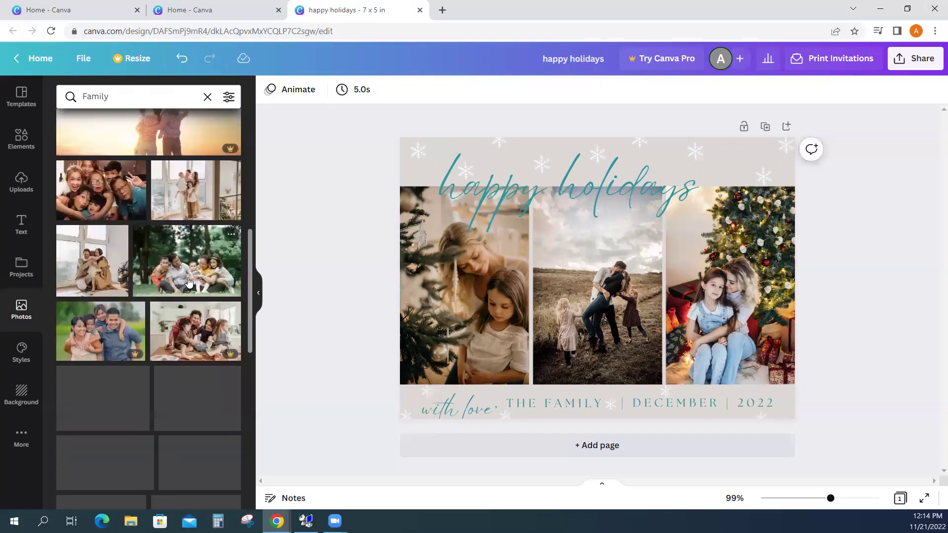
pyautogui.scroll(-5, 188, 279)
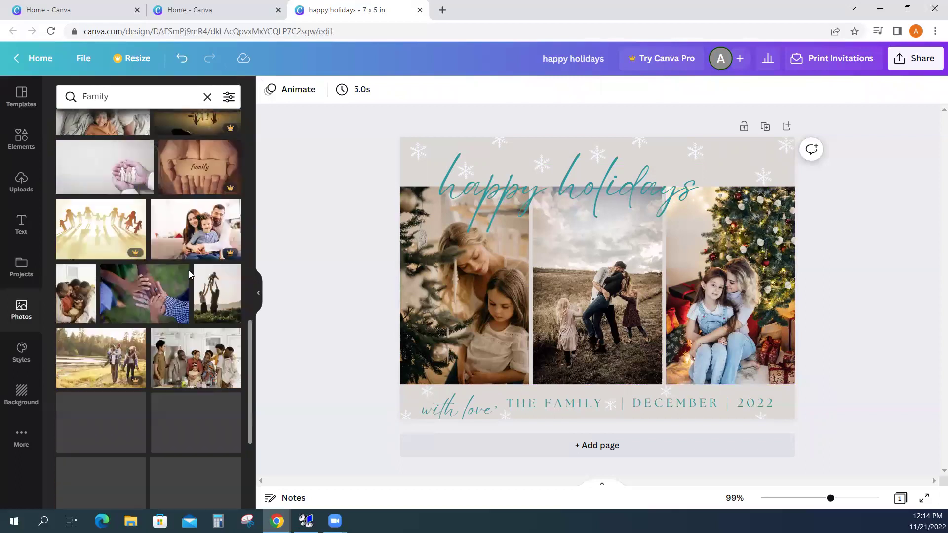
pyautogui.scroll(-3, 193, 296)
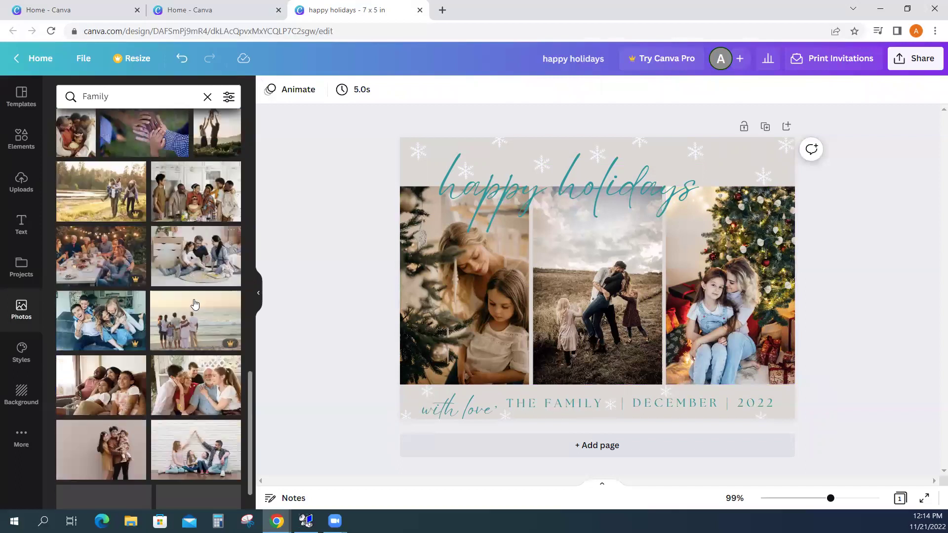
pyautogui.scroll(-5, 194, 303)
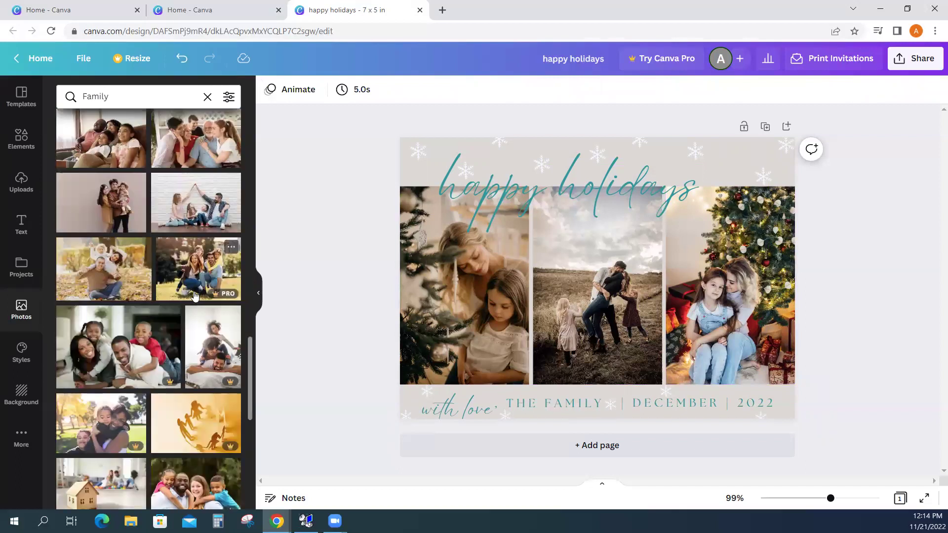
pyautogui.scroll(-10, 188, 265)
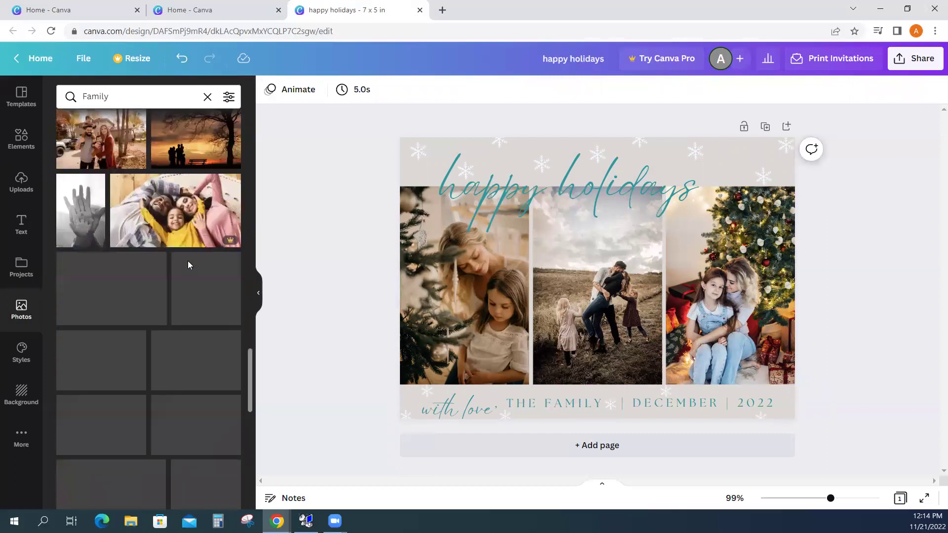
pyautogui.scroll(-5, 188, 267)
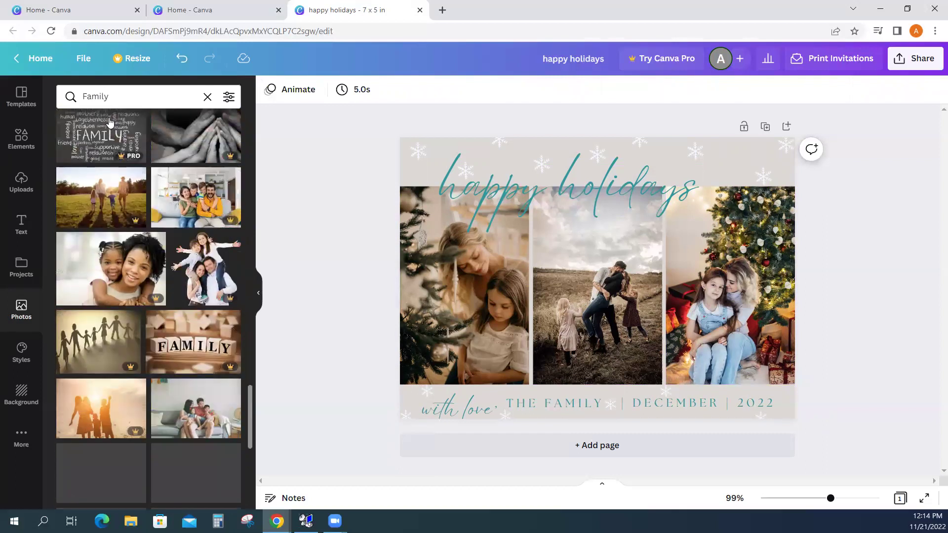
pyautogui.scroll(10, 104, 127)
pyautogui.scroll(2, 129, 138)
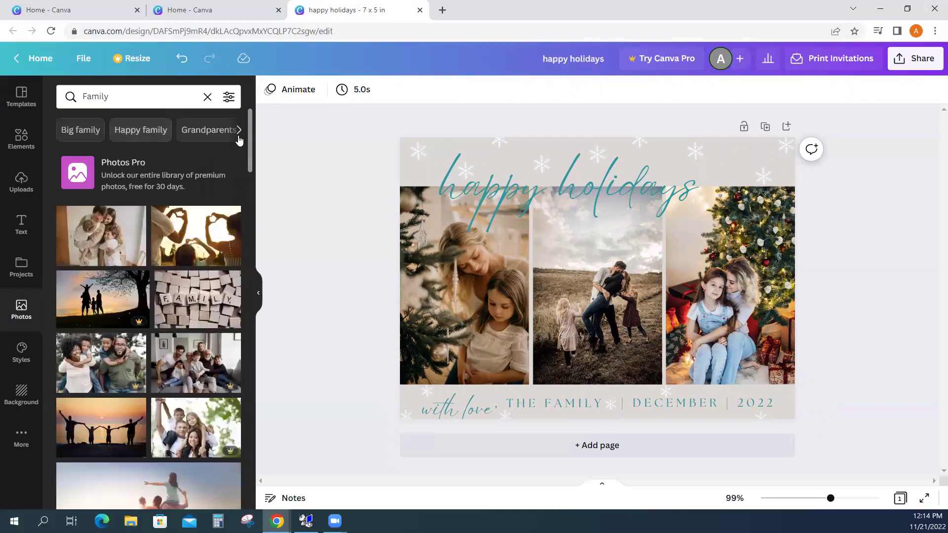
# Clear the Family search and look through the suggested photo categories
pyautogui.click(207, 96)
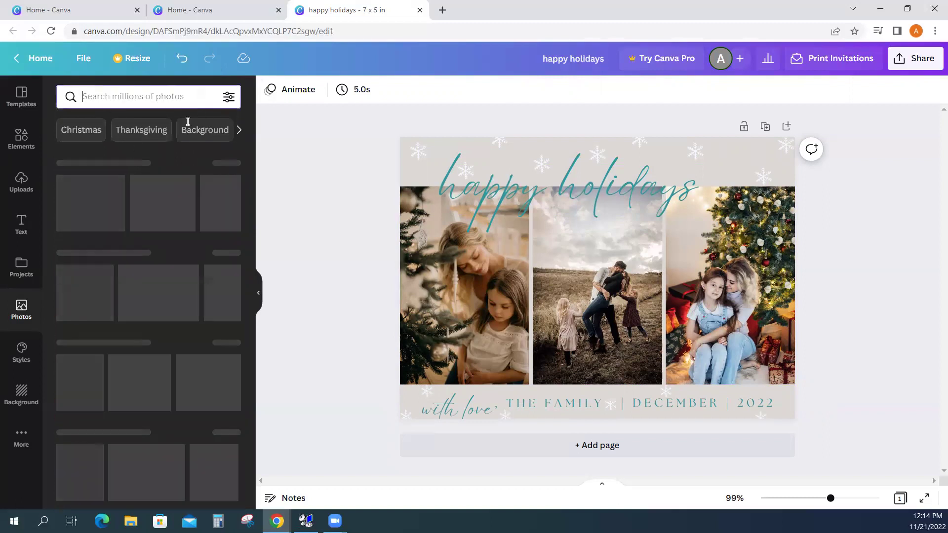
pyautogui.click(238, 131)
pyautogui.scroll(-4, 180, 260)
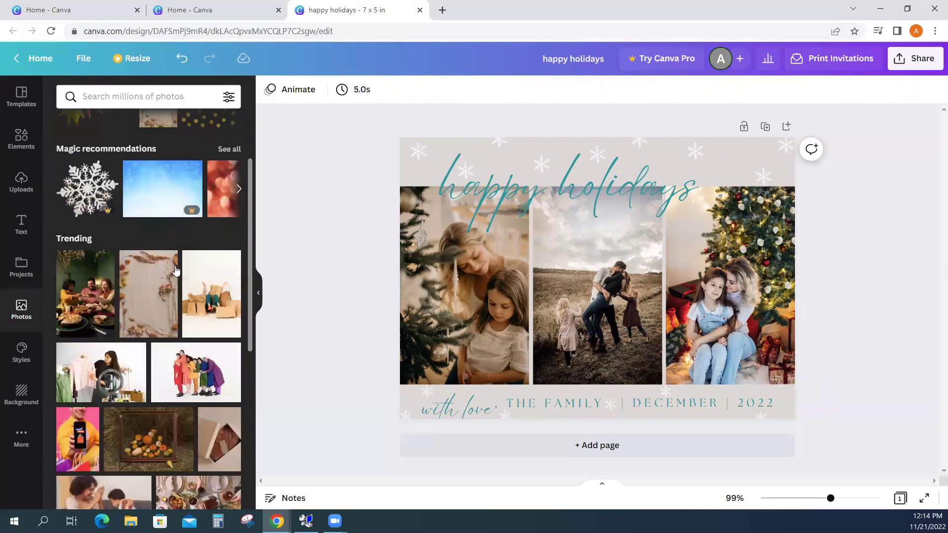
pyautogui.scroll(4, 228, 144)
pyautogui.click(237, 132)
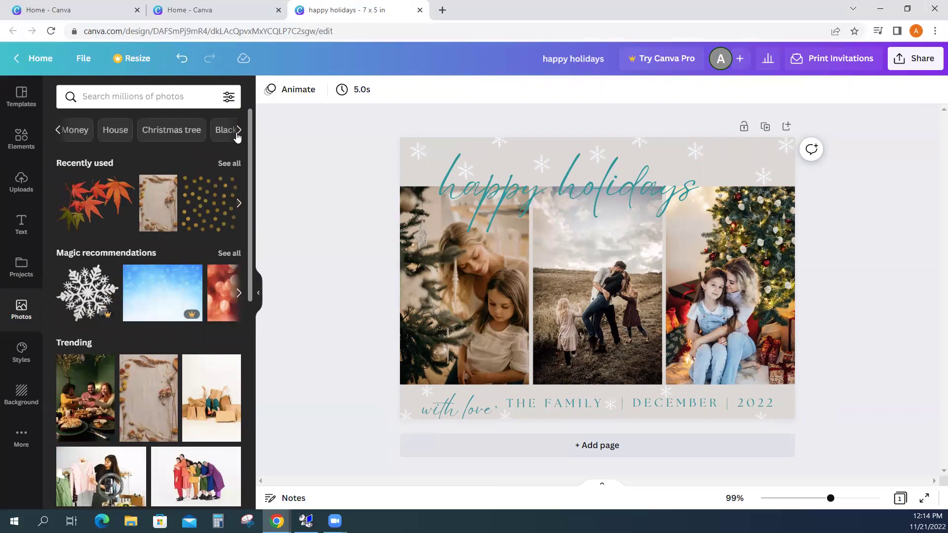
pyautogui.click(238, 132)
pyautogui.click(238, 131)
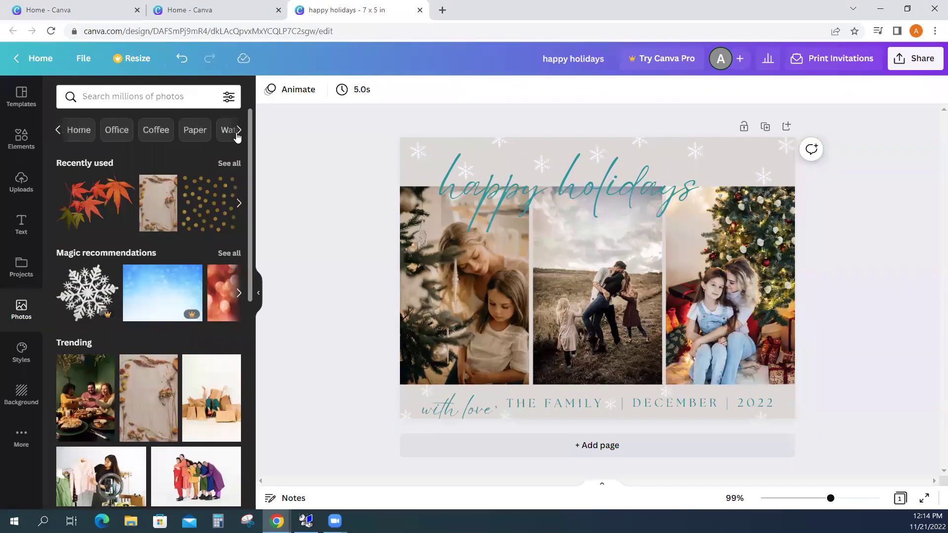
pyautogui.click(238, 131)
pyautogui.click(237, 132)
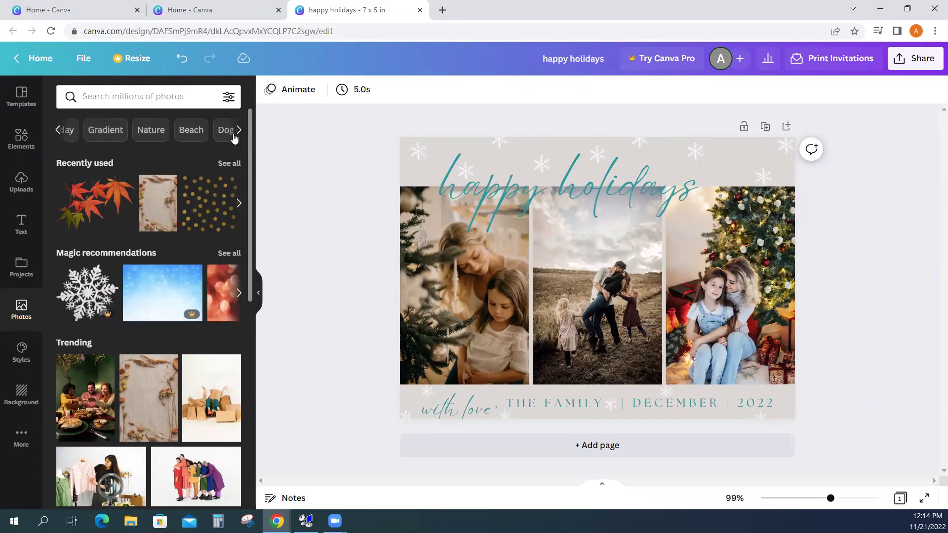
pyautogui.click(55, 132)
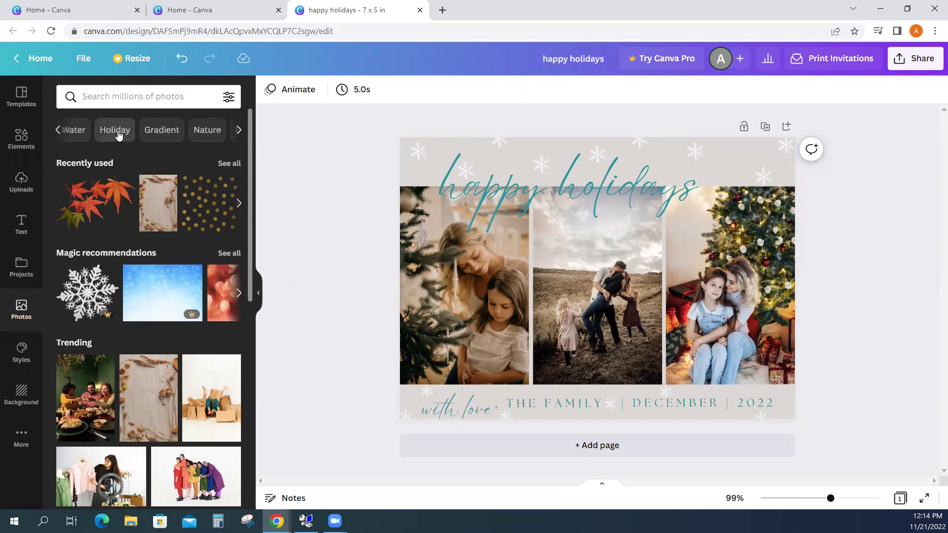
# Show the Holiday category of the photo library and browse its pictures
pyautogui.click(115, 133)
pyautogui.scroll(-5, 196, 188)
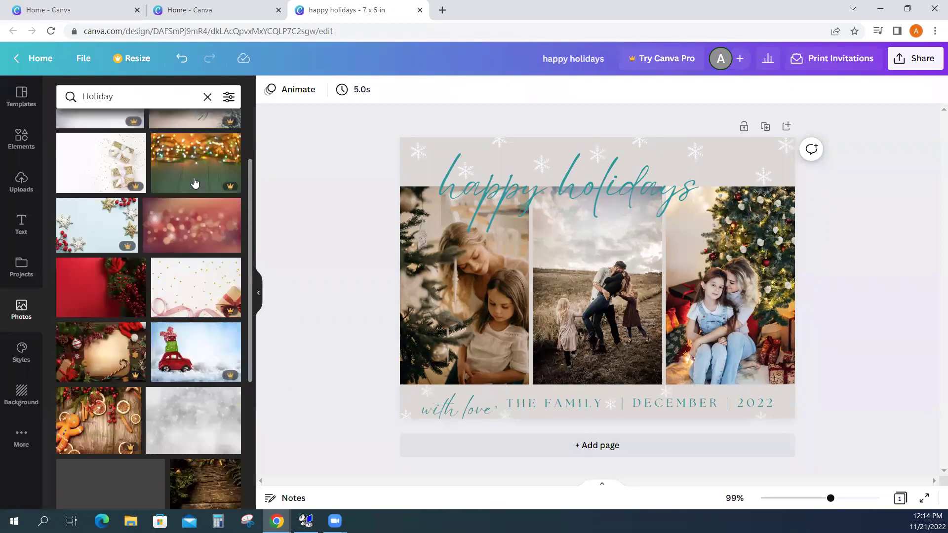
pyautogui.scroll(-3, 194, 198)
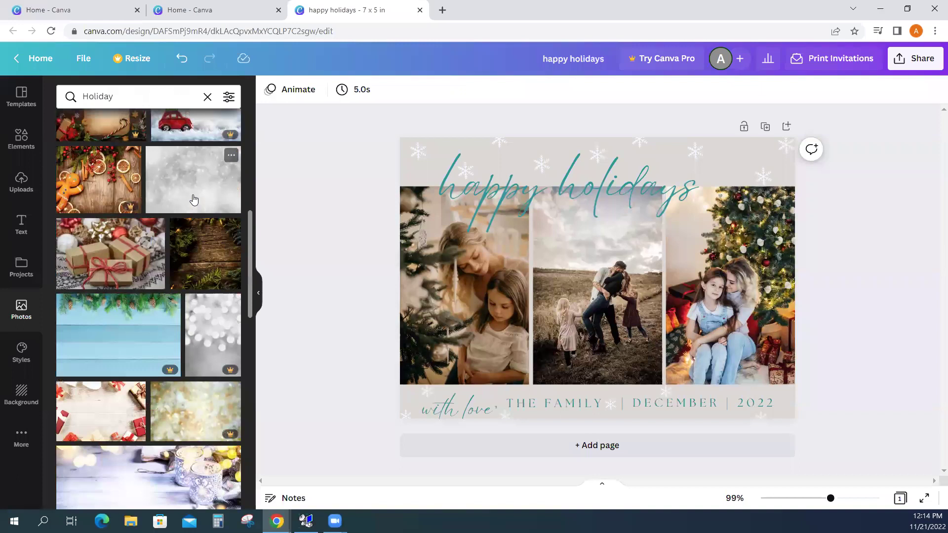
pyautogui.scroll(8, 198, 194)
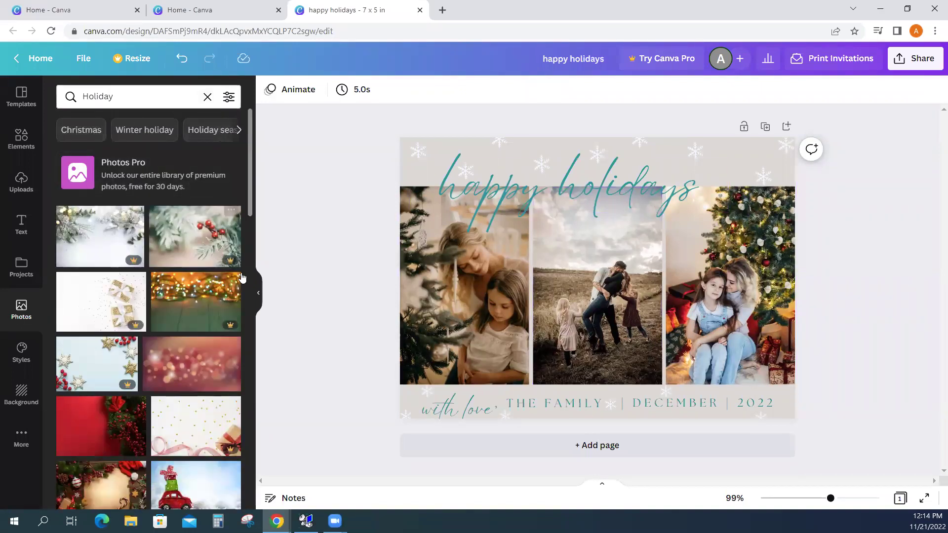
pyautogui.scroll(-5, 154, 269)
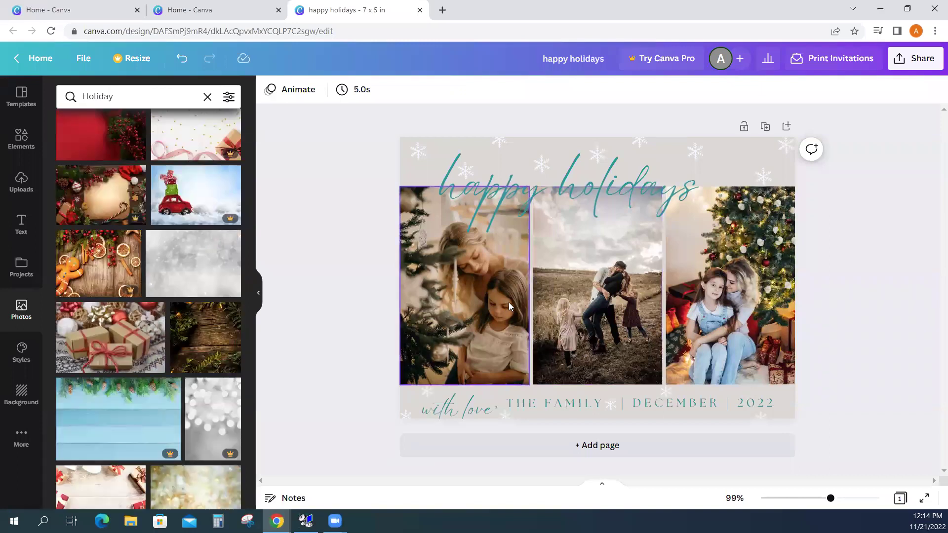
pyautogui.scroll(-2, 160, 286)
pyautogui.scroll(-3, 160, 286)
pyautogui.scroll(10, 178, 270)
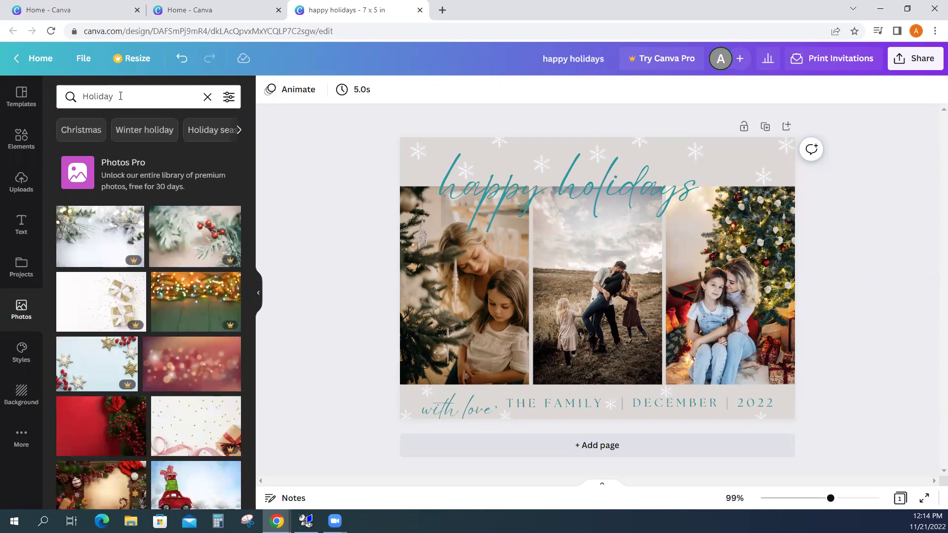
# Search the photo library for "holiday food" and look through the pictures
pyautogui.moveTo(121, 96); pyautogui.dragTo(71, 95)
pyautogui.write('h')
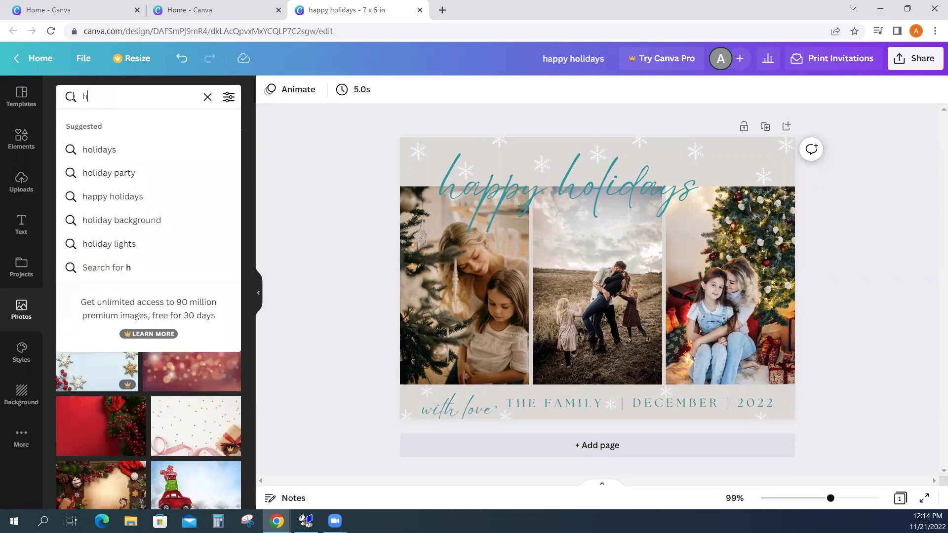
pyautogui.write('oliday food')
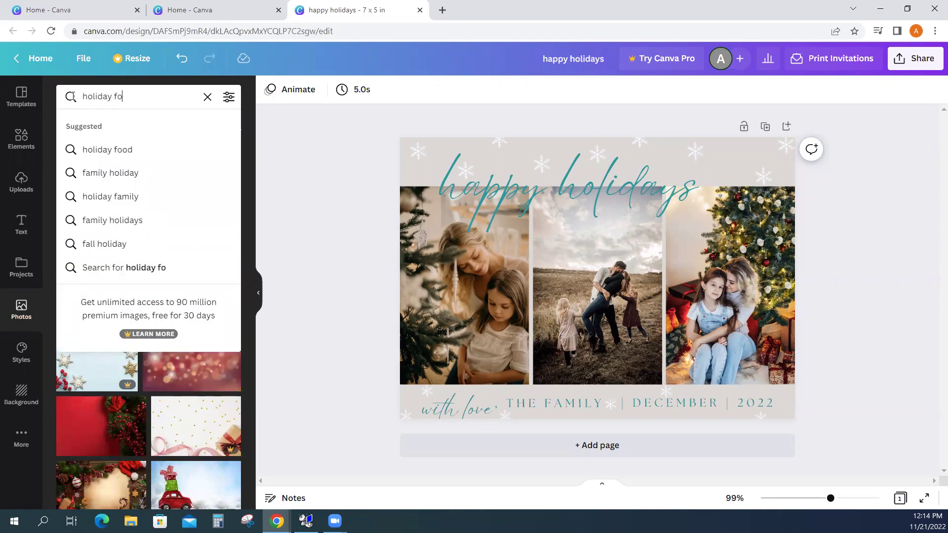
pyautogui.press('Return')
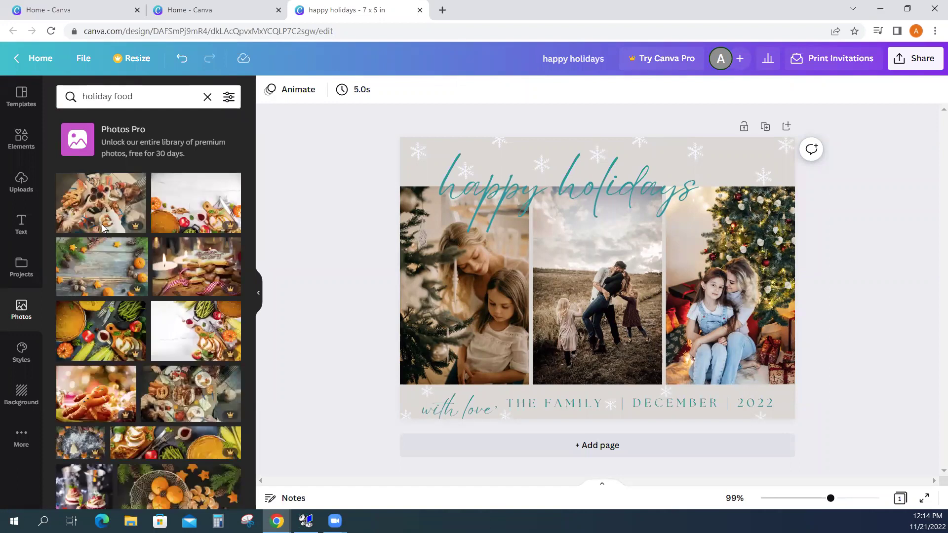
pyautogui.scroll(-7, 102, 225)
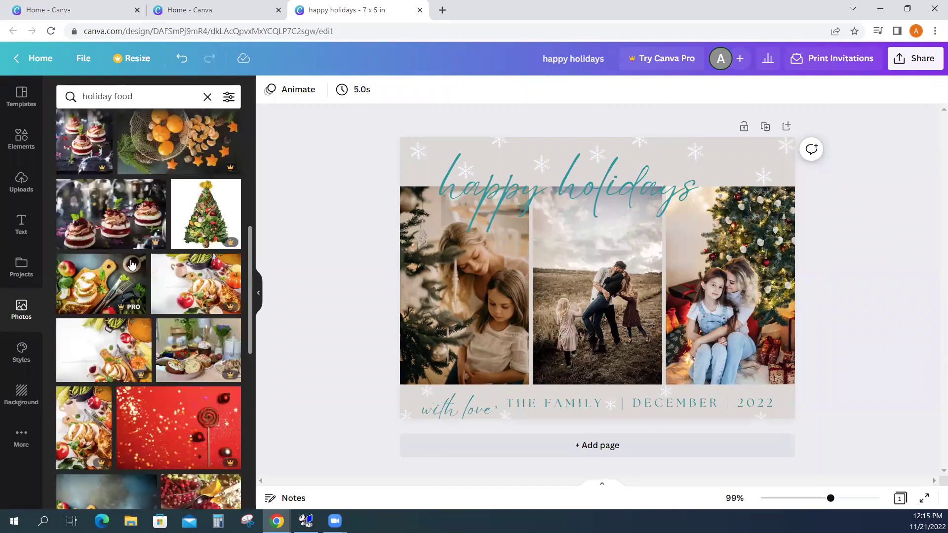
pyautogui.scroll(7, 131, 266)
# Change the photo search to "holiday cookies" and browse the matching pictures
pyautogui.doubleClick(117, 97)
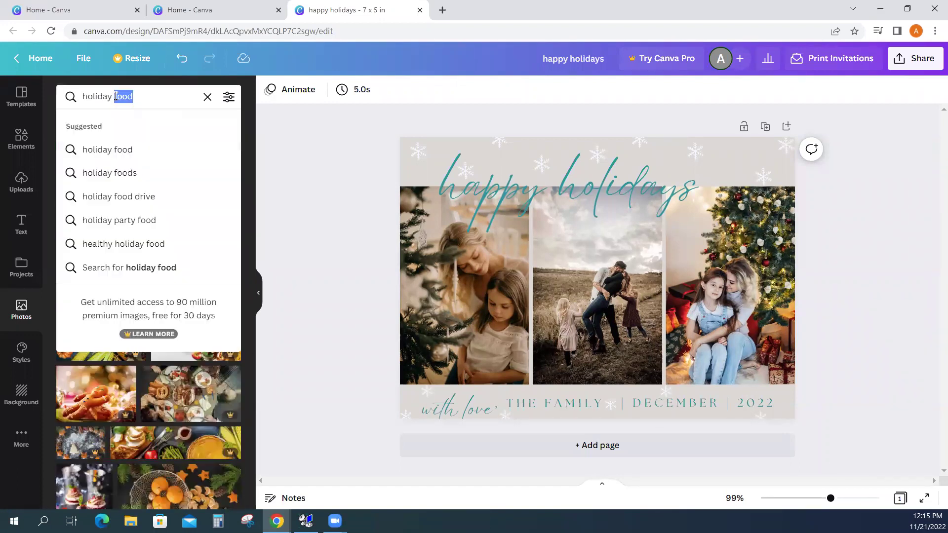
pyautogui.write('cookies')
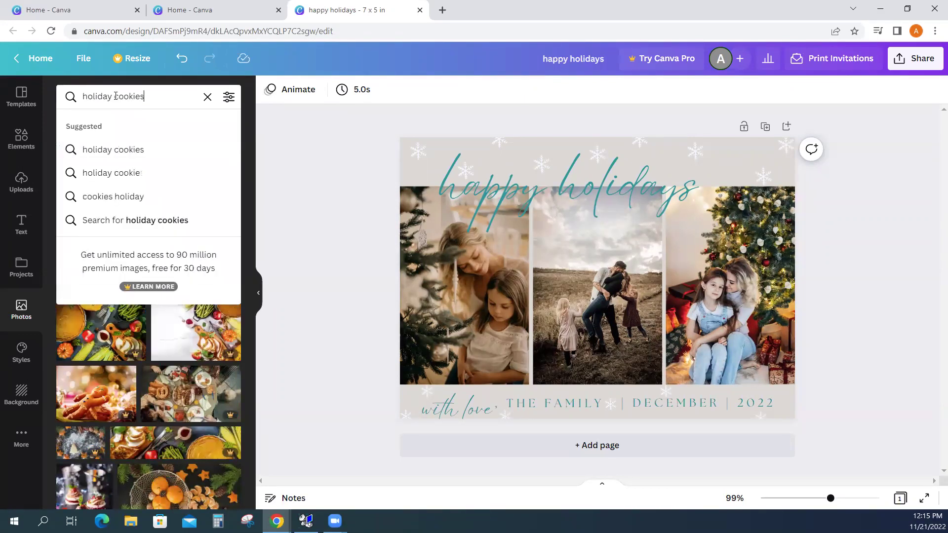
pyautogui.press('Return')
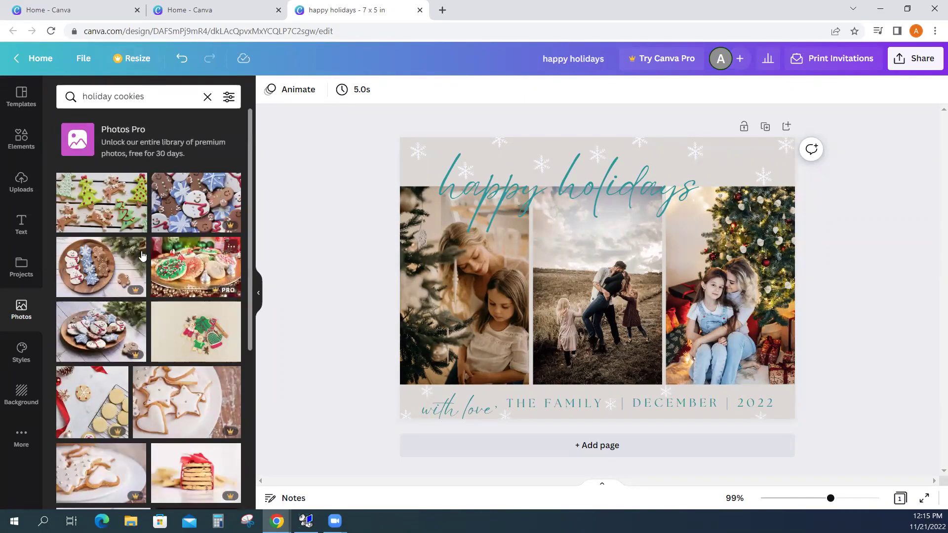
pyautogui.scroll(-3, 125, 238)
pyautogui.scroll(-9, 129, 239)
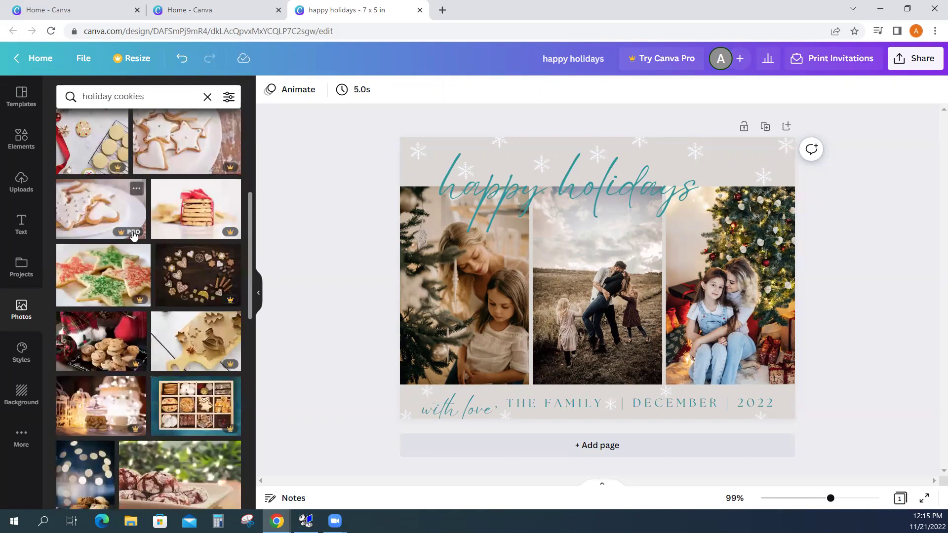
pyautogui.scroll(-4, 156, 248)
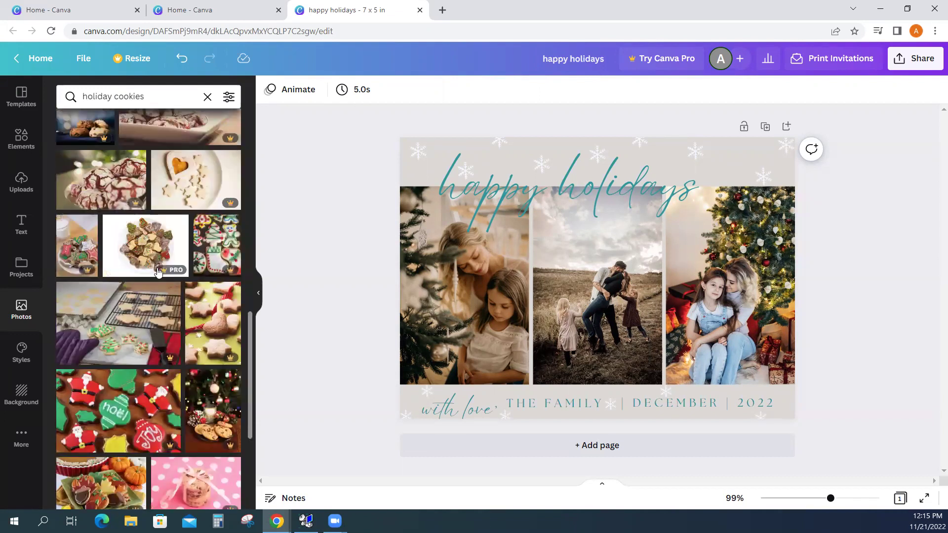
pyautogui.scroll(-10, 181, 244)
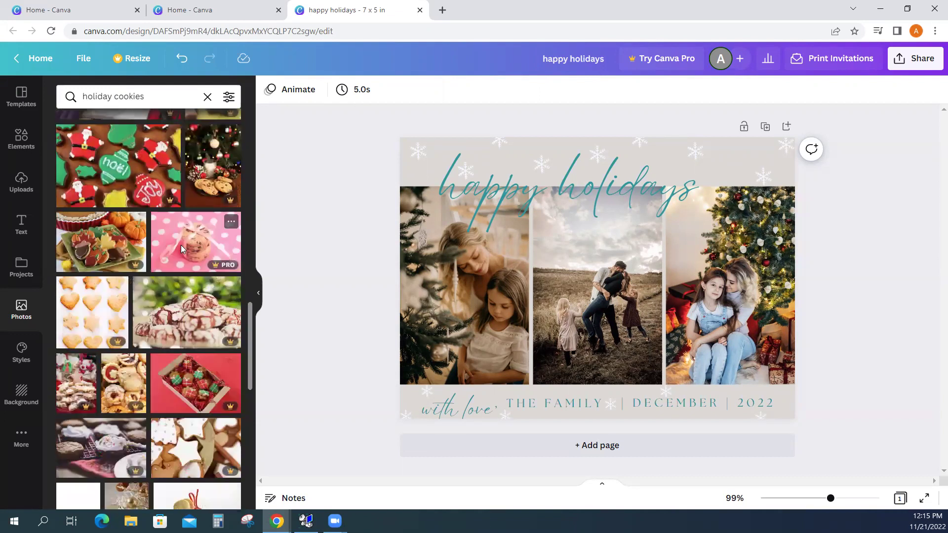
# Shorten the photo search to "cookies" and look through the pictures
pyautogui.click(109, 98)
pyautogui.moveTo(113, 96); pyautogui.dragTo(82, 95)
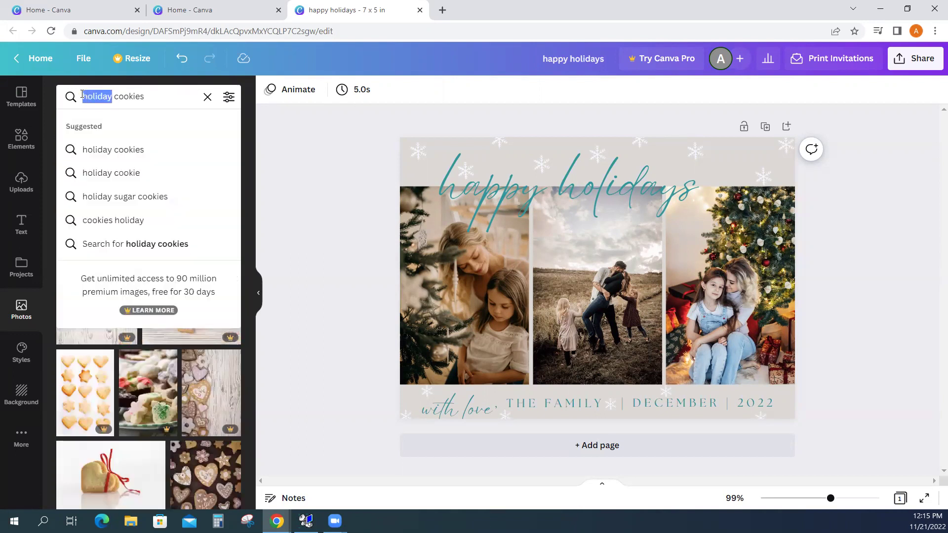
pyautogui.press('BackSpace')
pyautogui.press('Return')
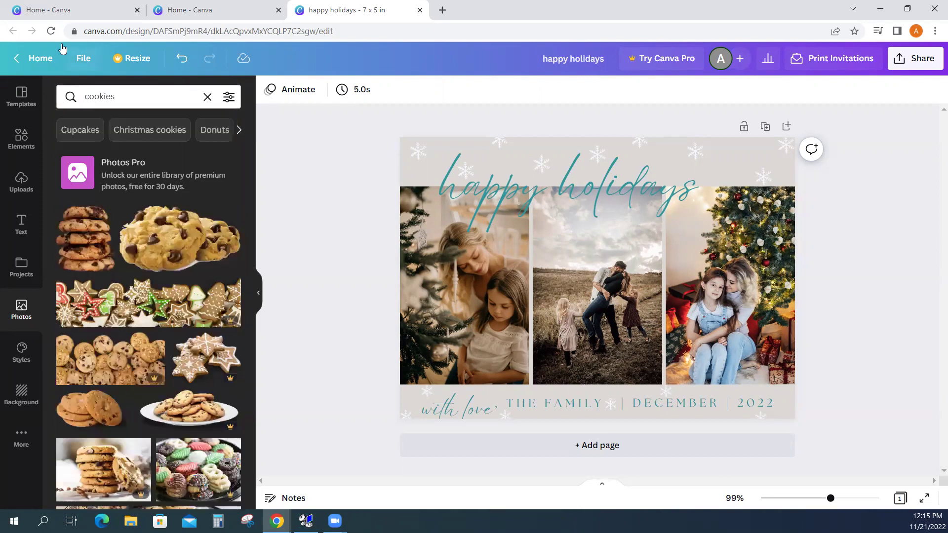
pyautogui.scroll(-5, 131, 223)
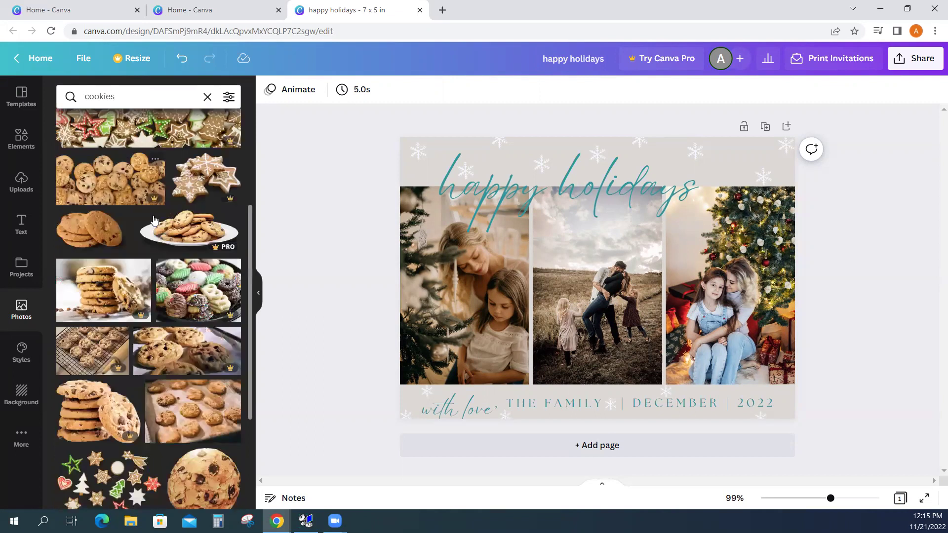
# Fill the card's left photo frame with the picture of stacked chocolate chip cookies on a pink background
pyautogui.scroll(-3, 131, 288)
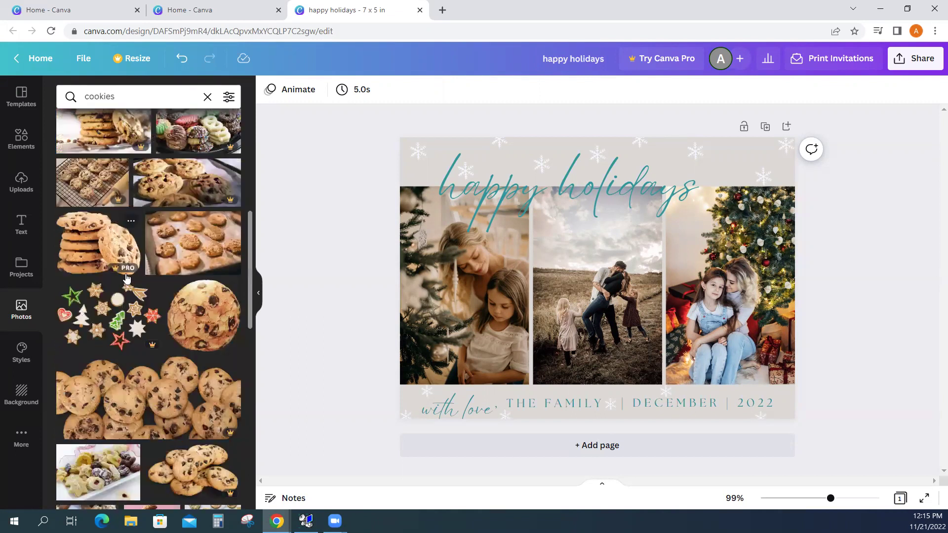
pyautogui.scroll(-4, 126, 278)
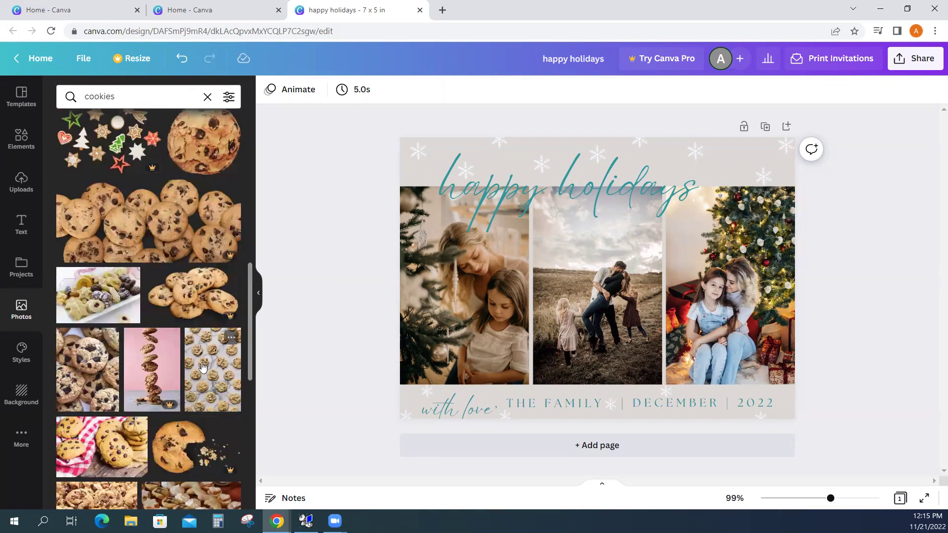
pyautogui.scroll(-3, 210, 380)
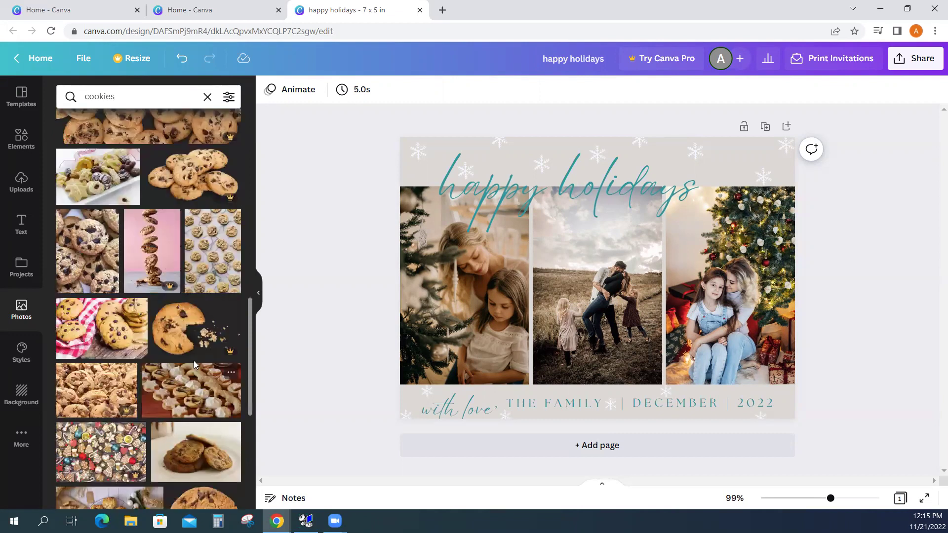
pyautogui.scroll(-5, 198, 251)
pyautogui.scroll(-2, 198, 255)
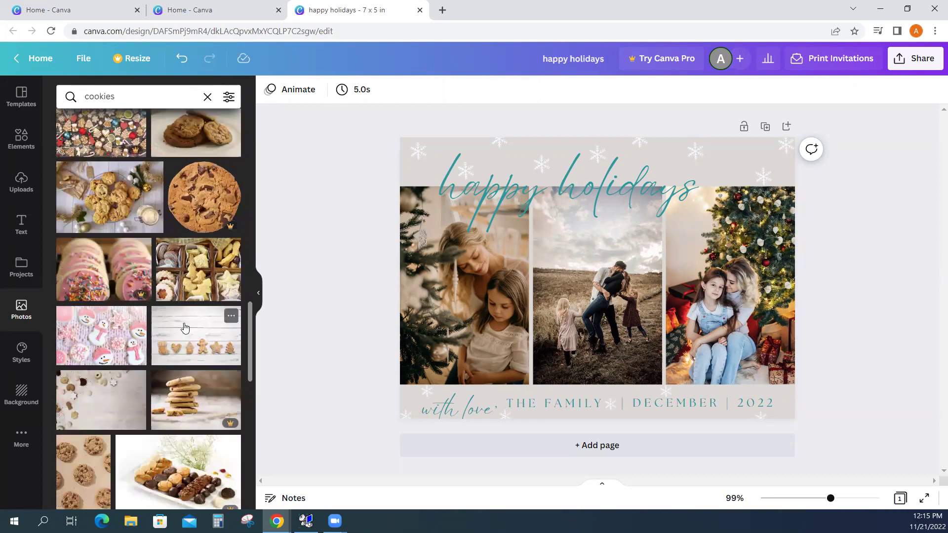
pyautogui.scroll(-3, 185, 328)
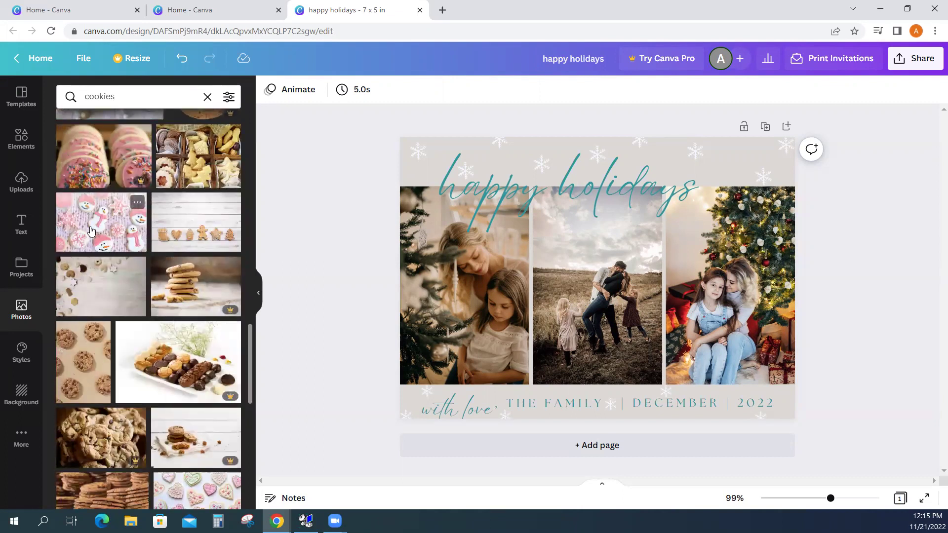
pyautogui.scroll(-5, 131, 334)
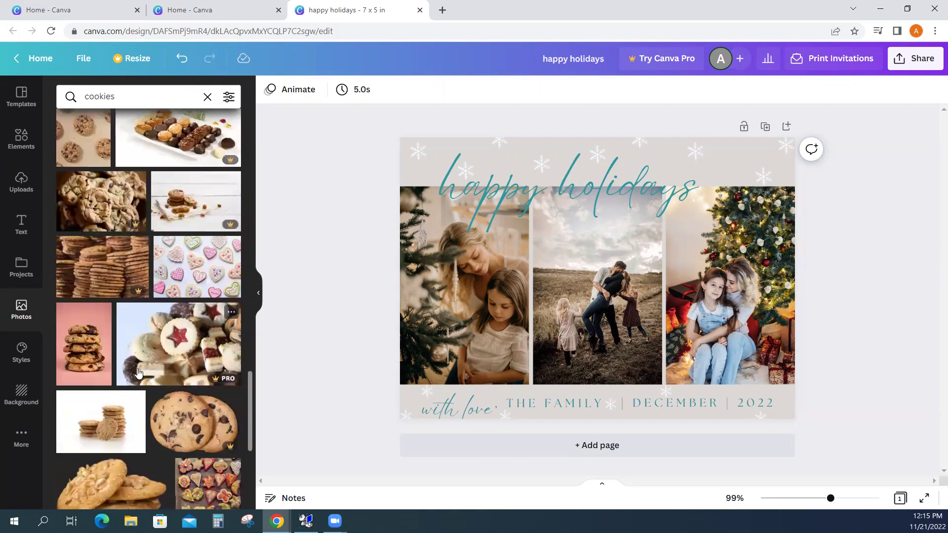
pyautogui.moveTo(82, 356); pyautogui.dragTo(415, 309)
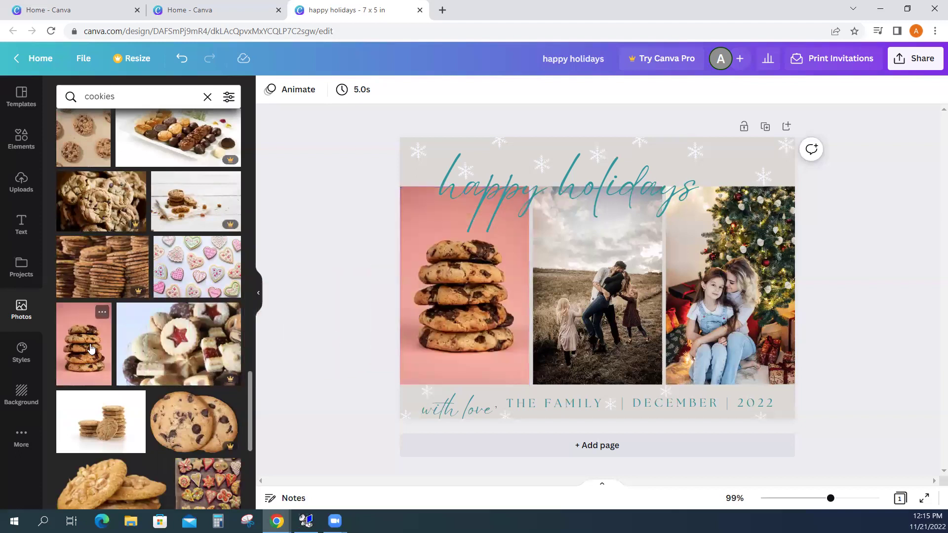
# Search the photo library for "baking goods" and look through the pictures
pyautogui.click(78, 92)
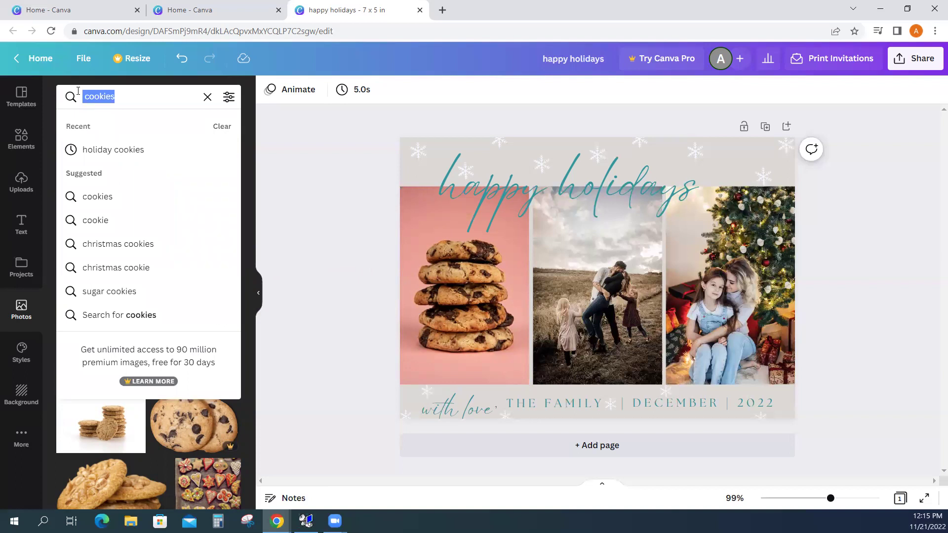
pyautogui.write('baking')
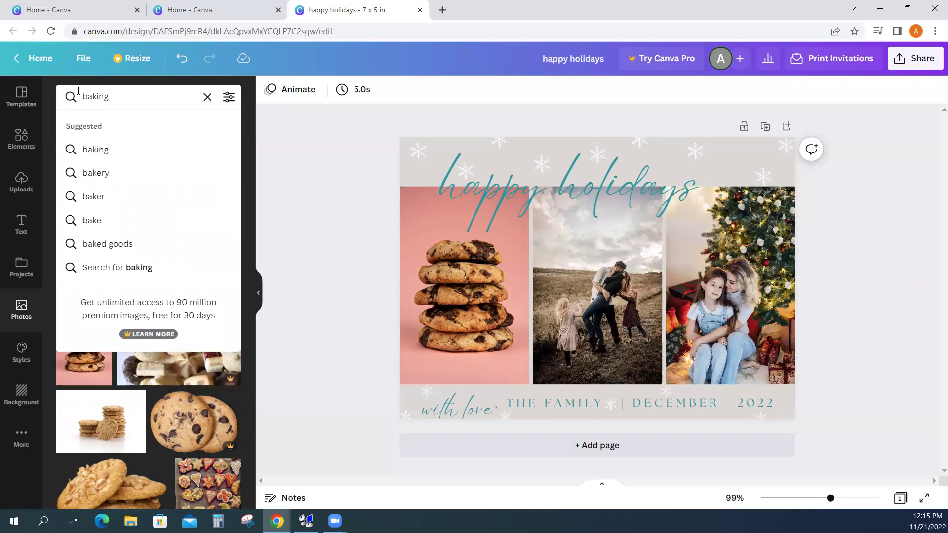
pyautogui.write(' goods')
pyautogui.press('Return')
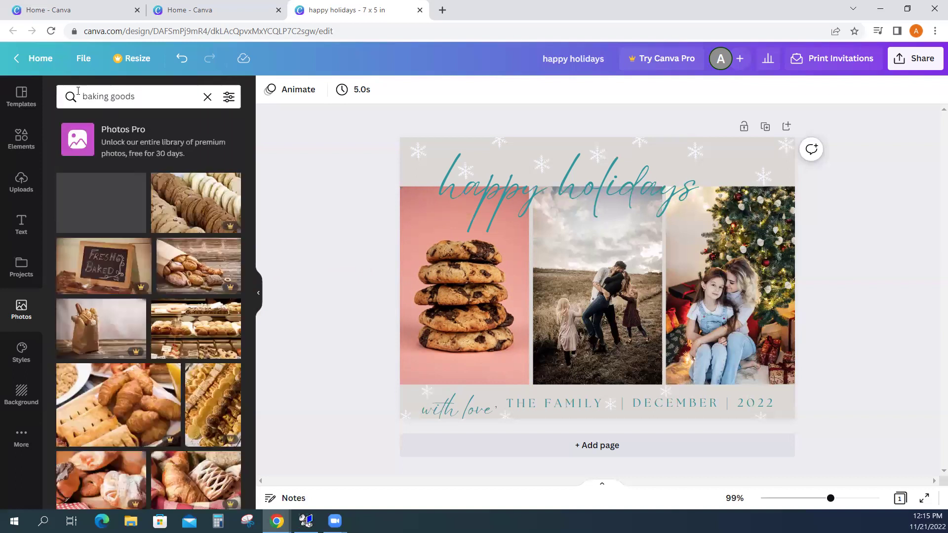
pyautogui.scroll(-3, 169, 246)
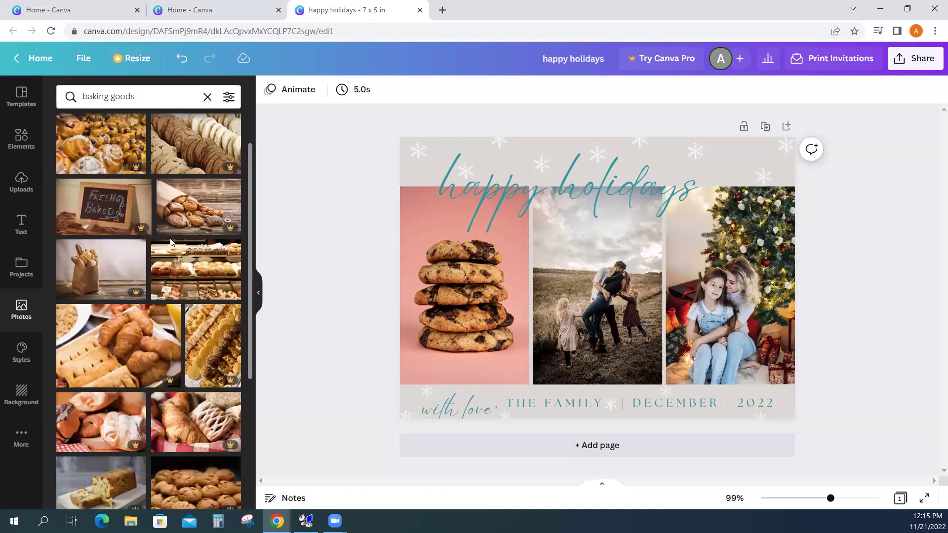
pyautogui.scroll(-6, 169, 245)
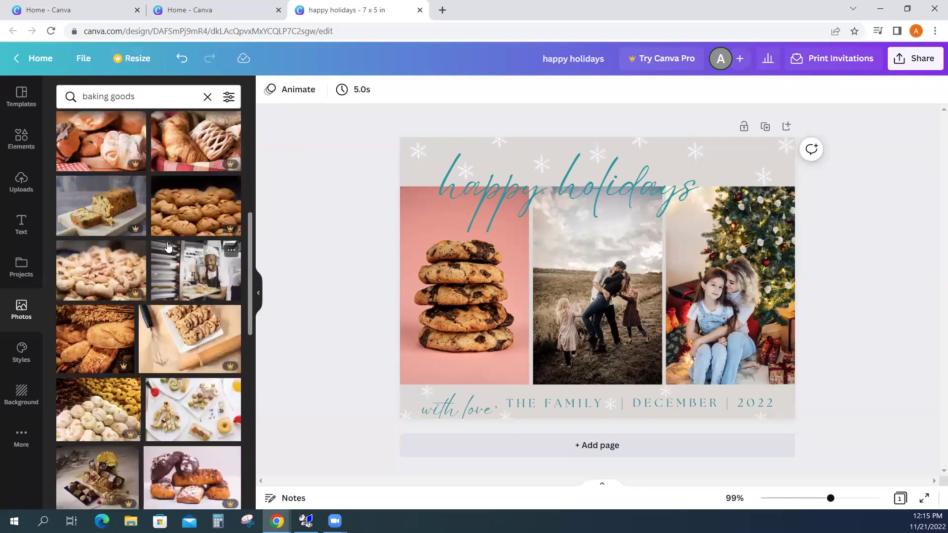
pyautogui.scroll(-5, 163, 253)
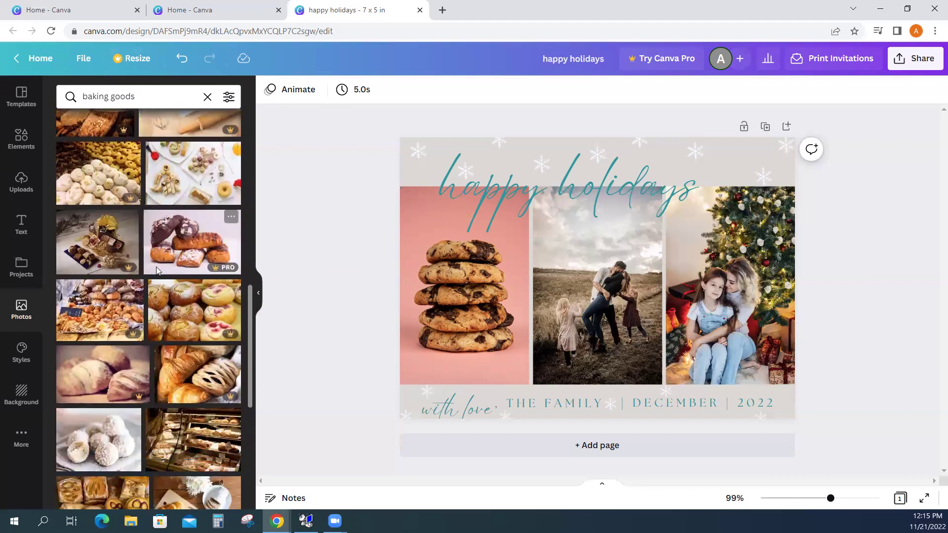
pyautogui.scroll(-5, 156, 271)
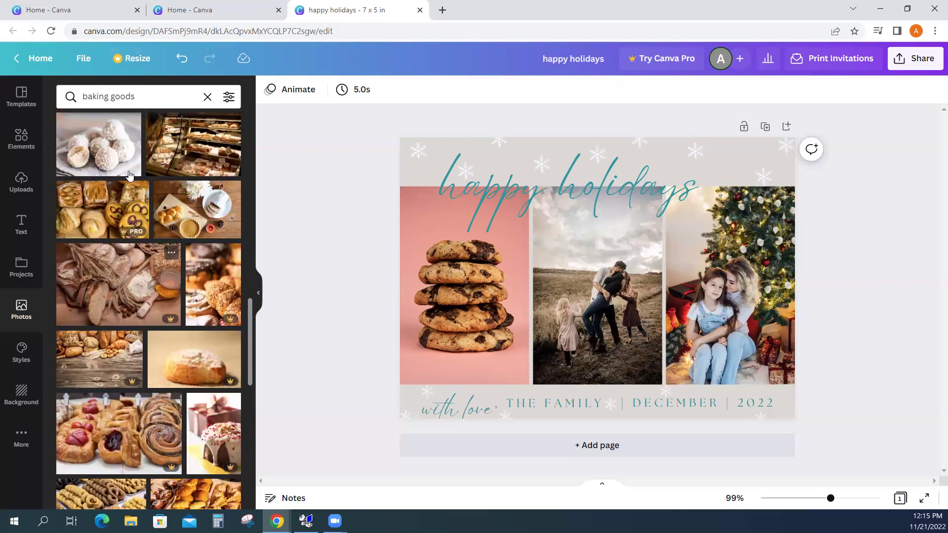
# Search the photo library for "cookies" again and switch to the related Cupcakes search
pyautogui.click(78, 96)
pyautogui.write('cookies')
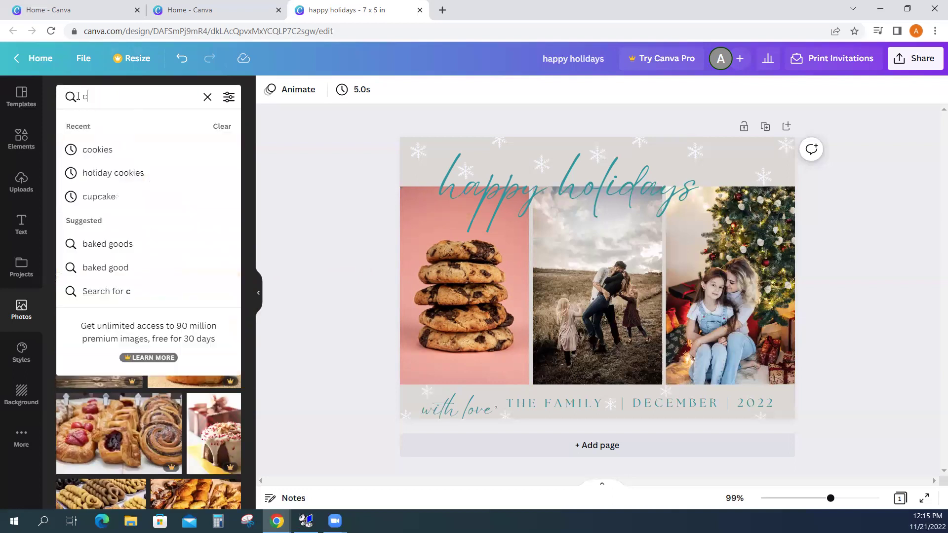
pyautogui.press('Return')
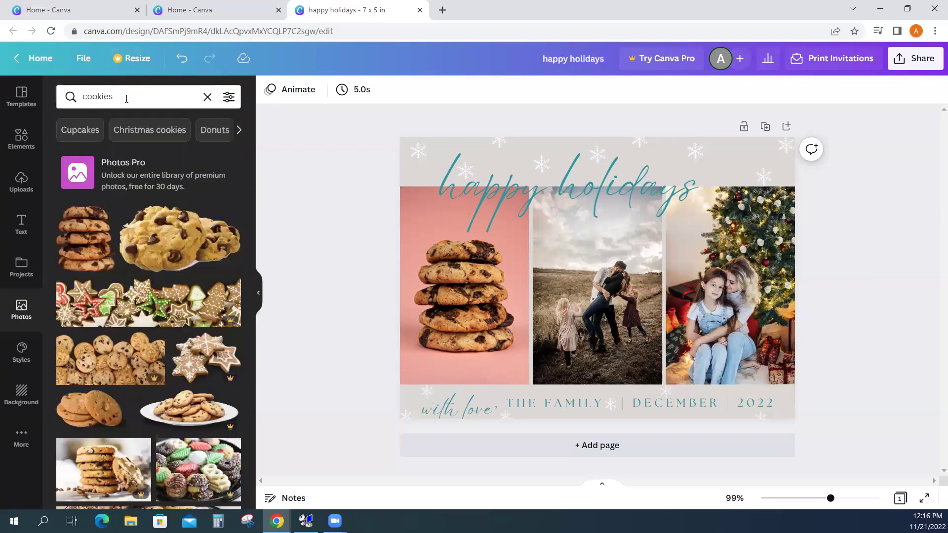
pyautogui.scroll(-4, 170, 208)
pyautogui.scroll(4, 167, 194)
pyautogui.click(76, 131)
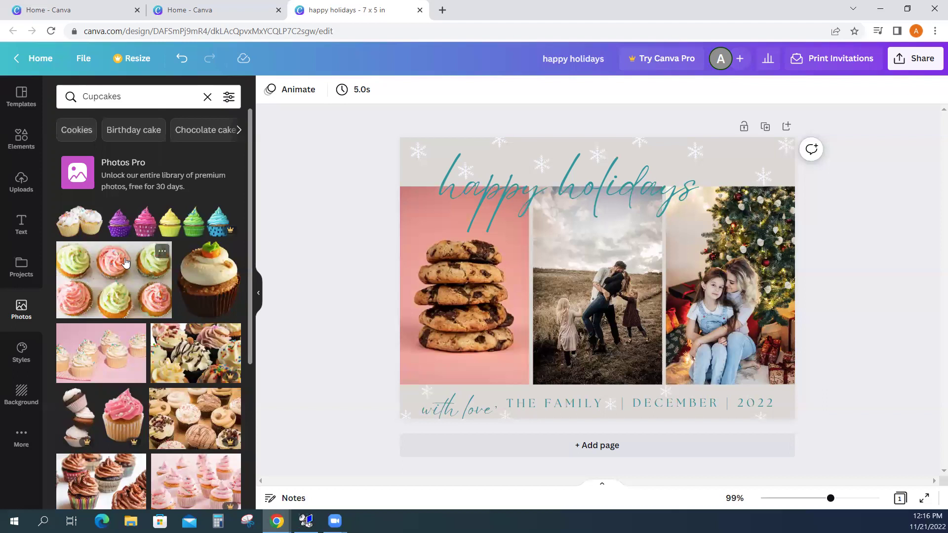
# Browse the cupcake pictures and place the white-frosted cupcakes with colorful sprinkles in the card's middle photo frame
pyautogui.scroll(-2, 140, 270)
pyautogui.scroll(-2, 99, 282)
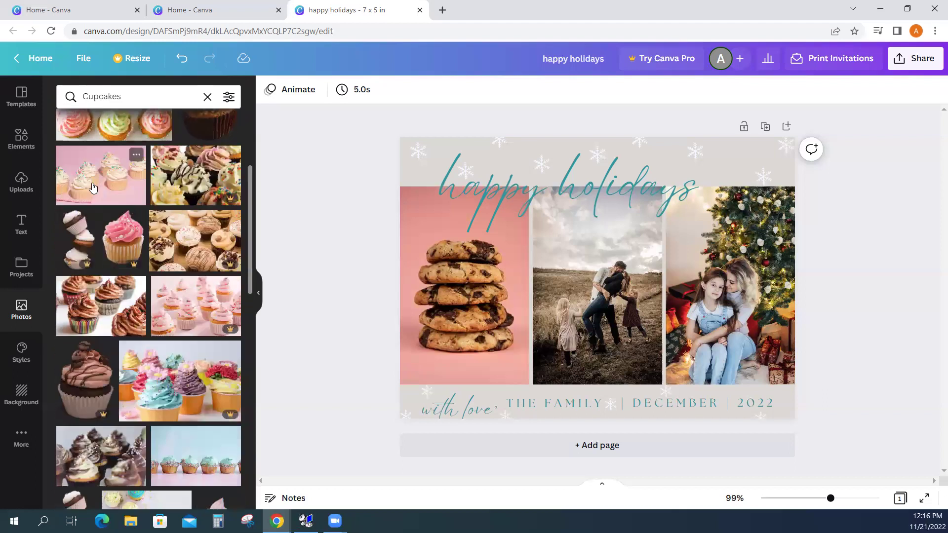
pyautogui.scroll(-1, 143, 277)
pyautogui.scroll(-3, 145, 275)
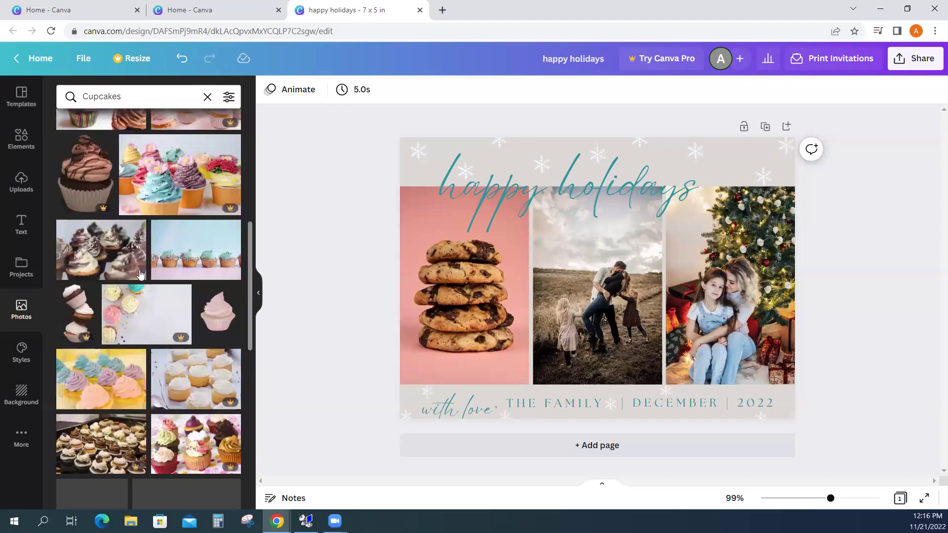
pyautogui.scroll(-1, 135, 270)
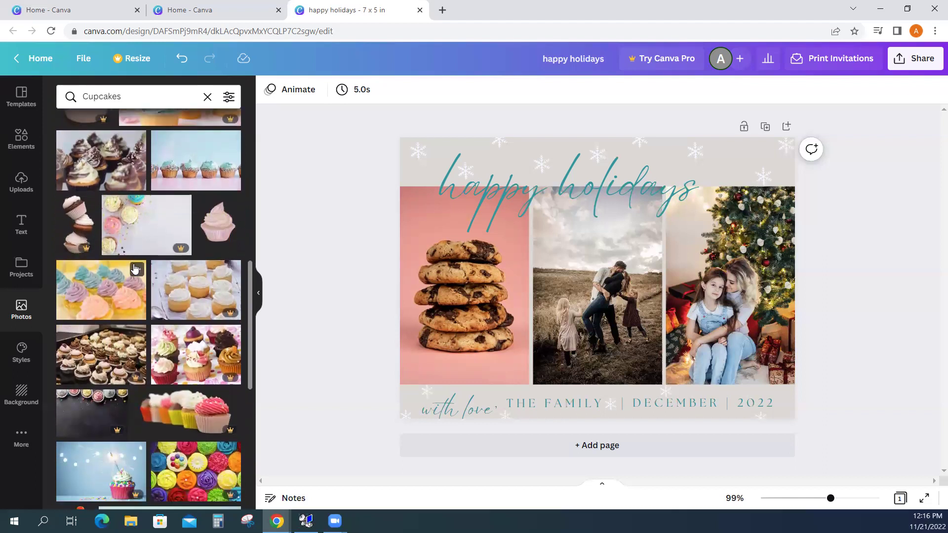
pyautogui.scroll(-5, 134, 269)
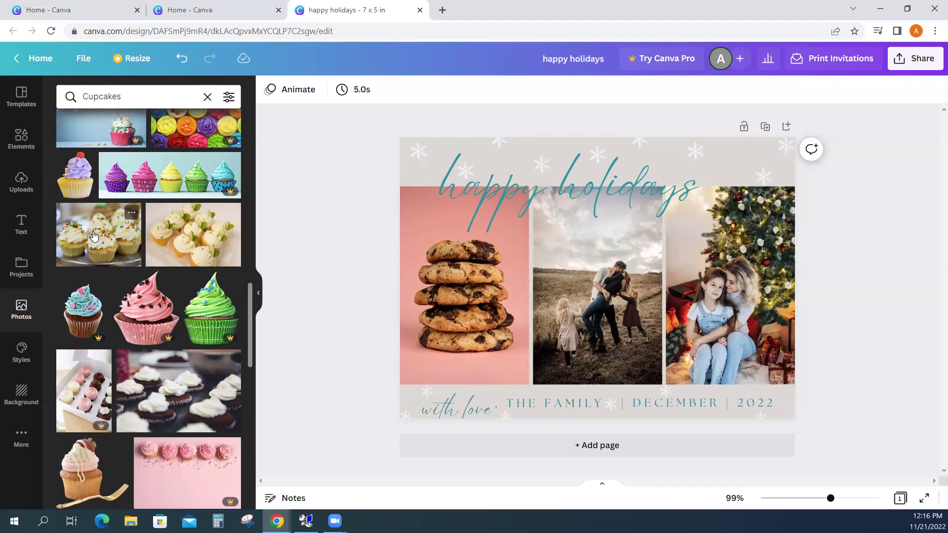
pyautogui.moveTo(90, 240); pyautogui.dragTo(561, 277)
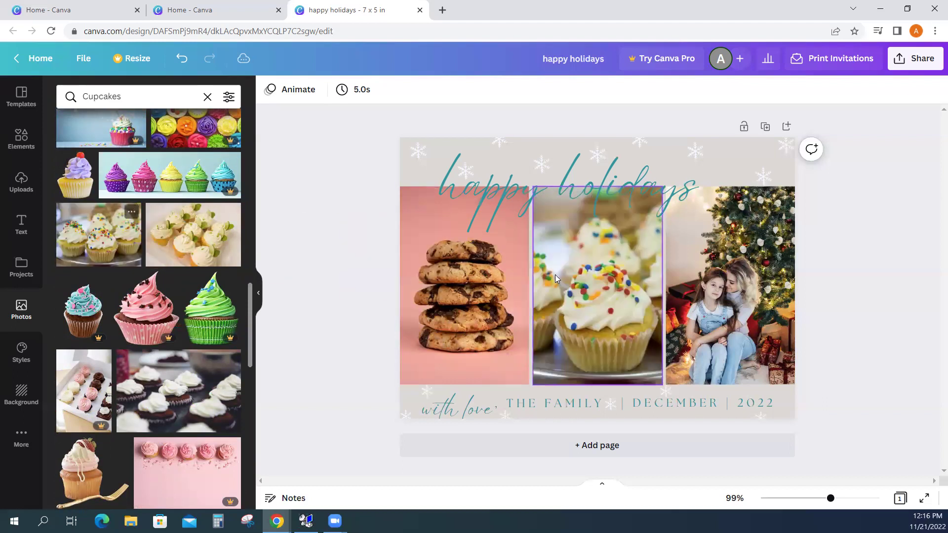
# Search the photo library for "cake" and place the sprinkle-topped cut layer cake in the card's right photo frame
pyautogui.scroll(-5, 128, 252)
pyautogui.scroll(3, 132, 205)
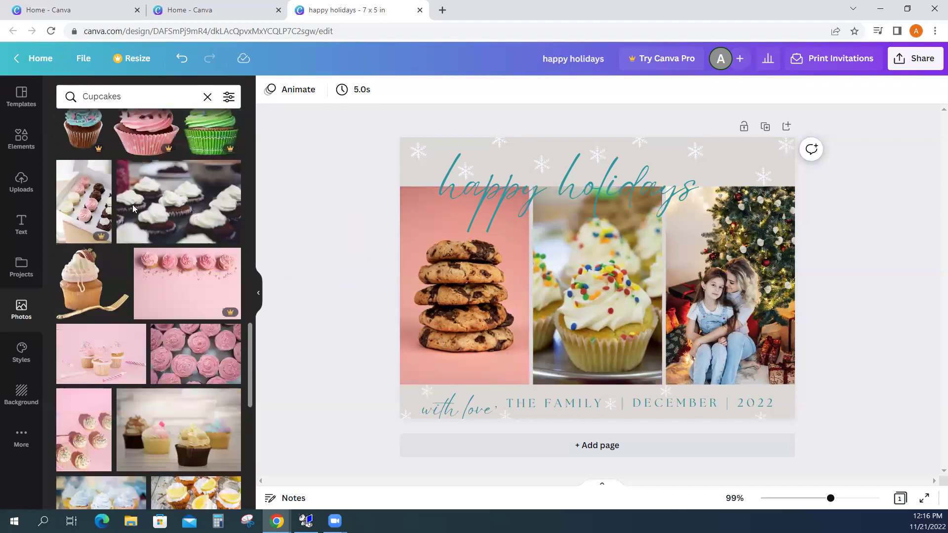
pyautogui.click(82, 96)
pyautogui.write('cake')
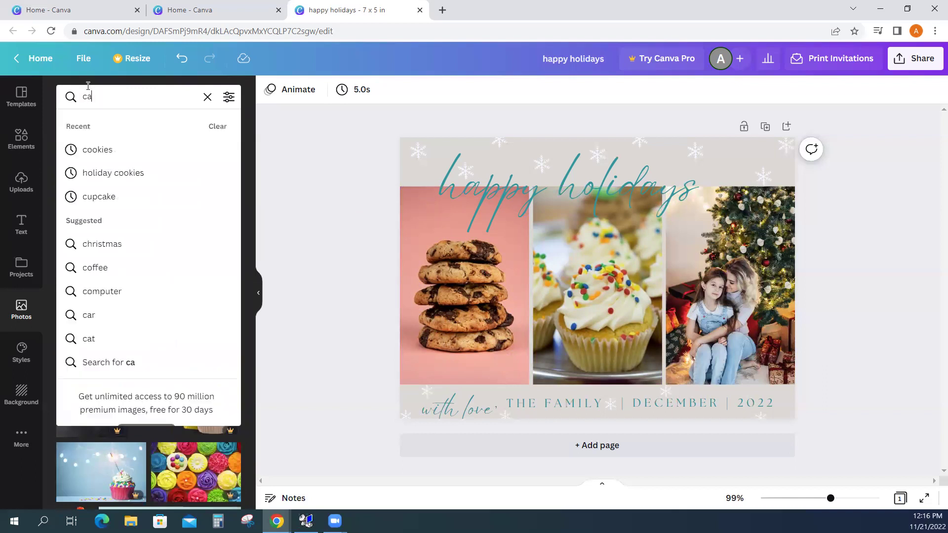
pyautogui.press('Return')
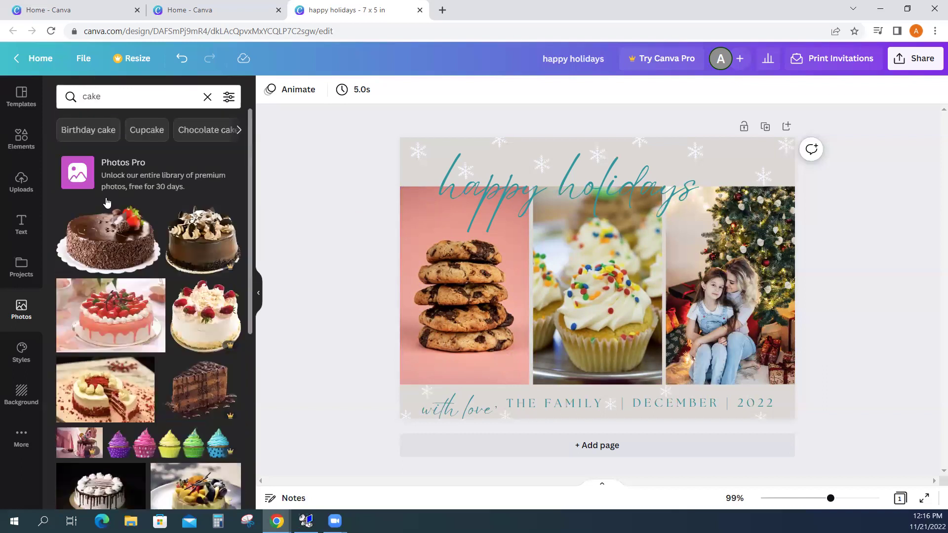
pyautogui.scroll(-4, 208, 412)
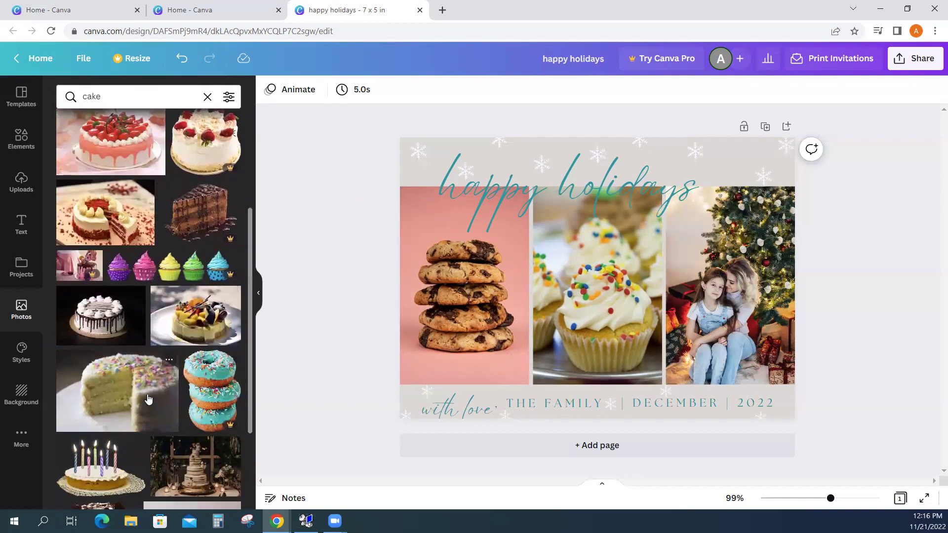
pyautogui.moveTo(112, 402); pyautogui.dragTo(713, 336)
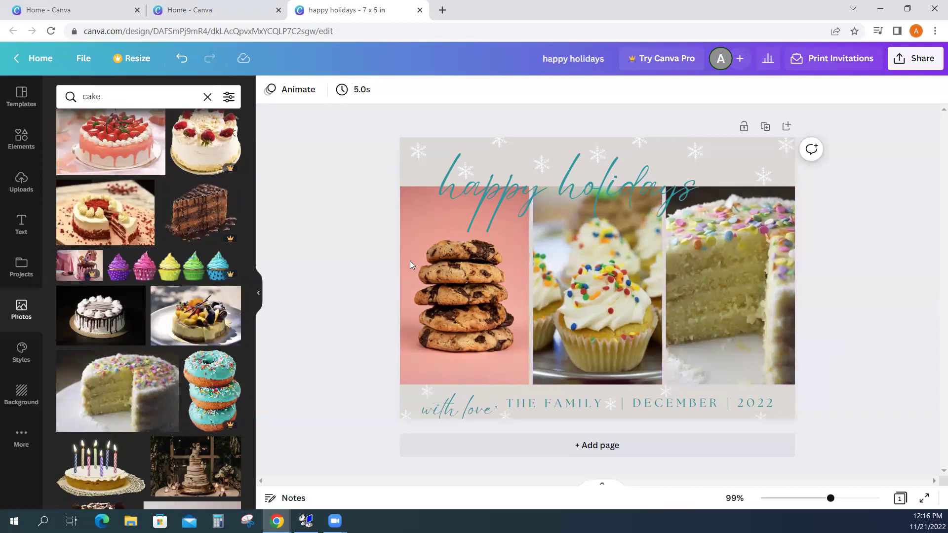
# Replace the cookie picture in the card's left photo frame with the stack of three macarons
pyautogui.scroll(-3, 160, 319)
pyautogui.scroll(-4, 159, 321)
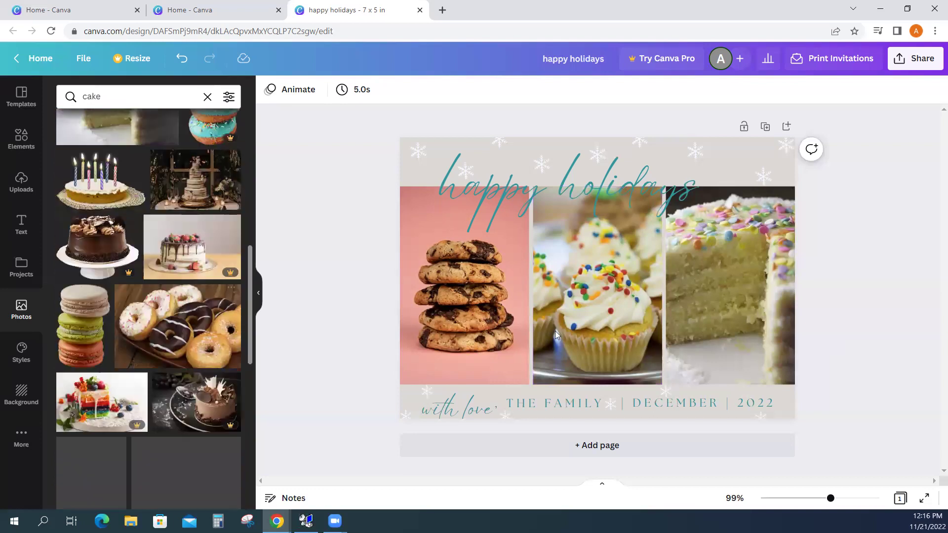
pyautogui.moveTo(82, 316); pyautogui.dragTo(424, 307)
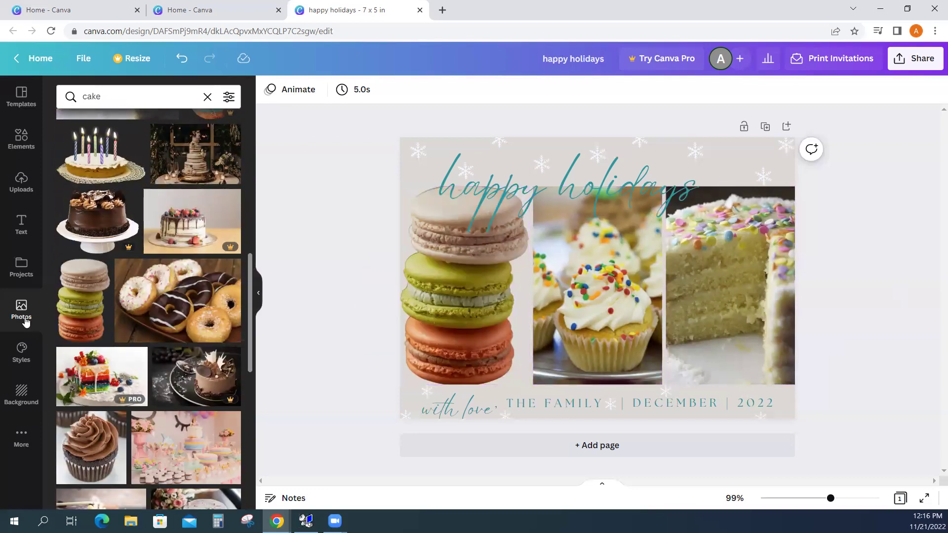
# Replace the macarons in the card's left photo frame with the pink rosette cake on a polka-dot stand
pyautogui.scroll(-4, 152, 330)
pyautogui.scroll(-4, 152, 330)
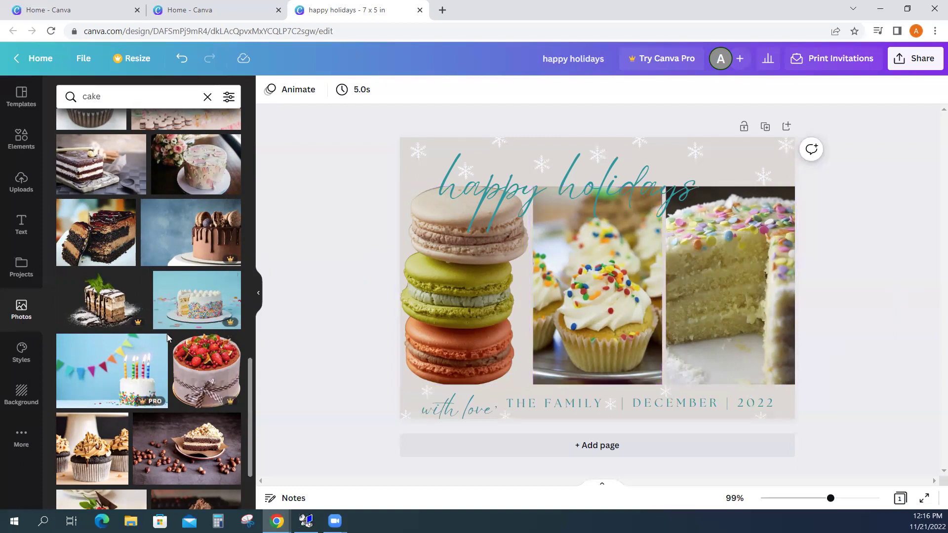
pyautogui.scroll(-3, 167, 334)
pyautogui.scroll(-4, 174, 312)
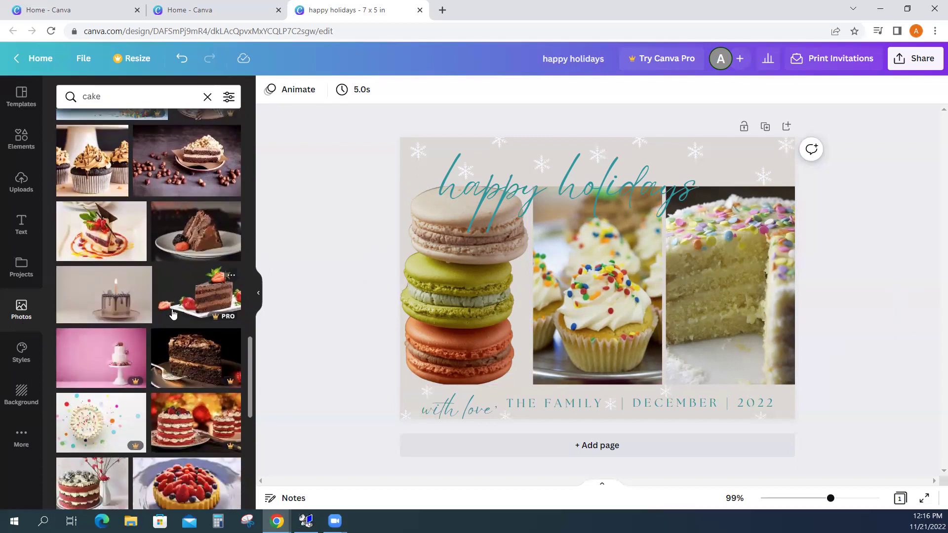
pyautogui.scroll(-4, 171, 313)
pyautogui.scroll(-3, 171, 313)
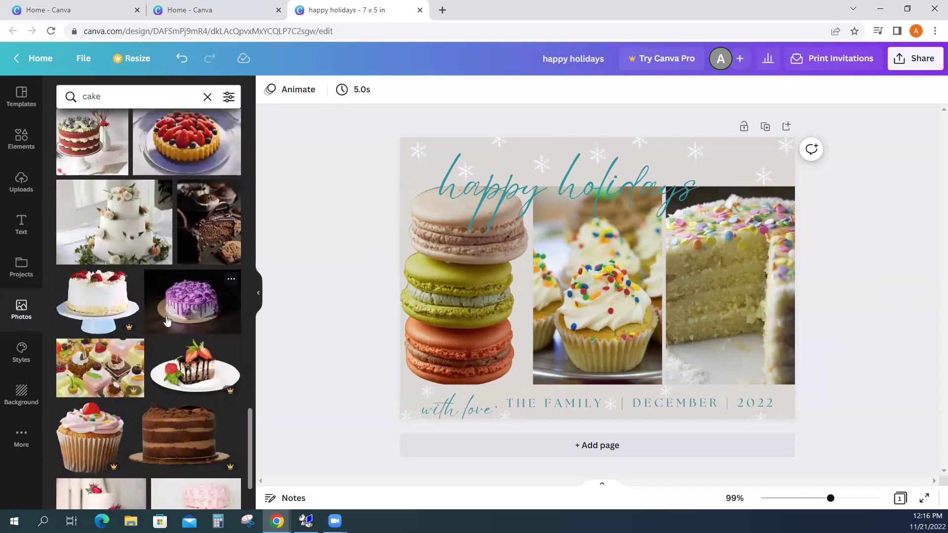
pyautogui.scroll(-4, 167, 320)
pyautogui.moveTo(204, 346); pyautogui.dragTo(445, 296)
# Replace the pink rosette cake in the card's left photo frame with the picture of colorful cake pops
pyautogui.scroll(-8, 185, 360)
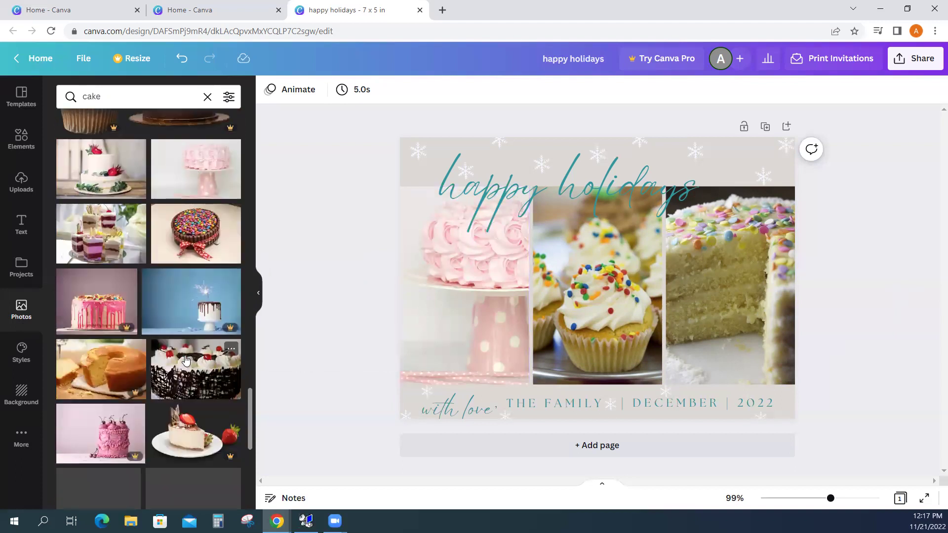
pyautogui.scroll(-4, 186, 361)
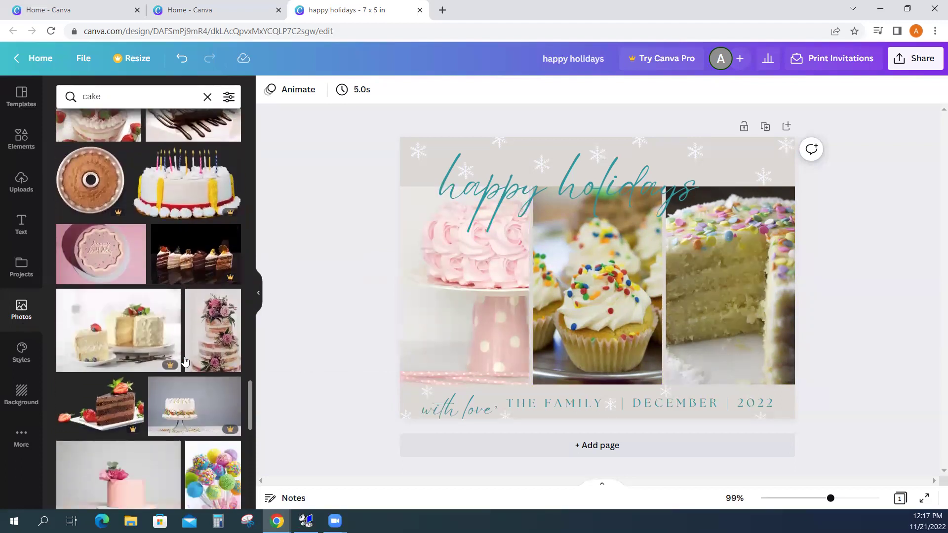
pyautogui.scroll(-1, 186, 360)
pyautogui.moveTo(187, 361); pyautogui.dragTo(445, 297)
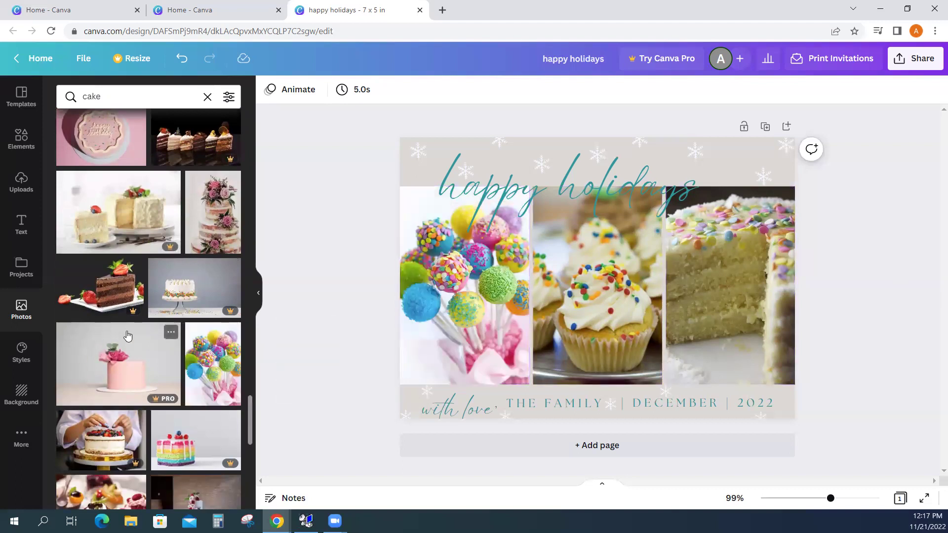
# Replace the sprinkle cake in the card's right photo frame with the chocolate layer cake and slice topped with raspberries
pyautogui.scroll(-6, 190, 316)
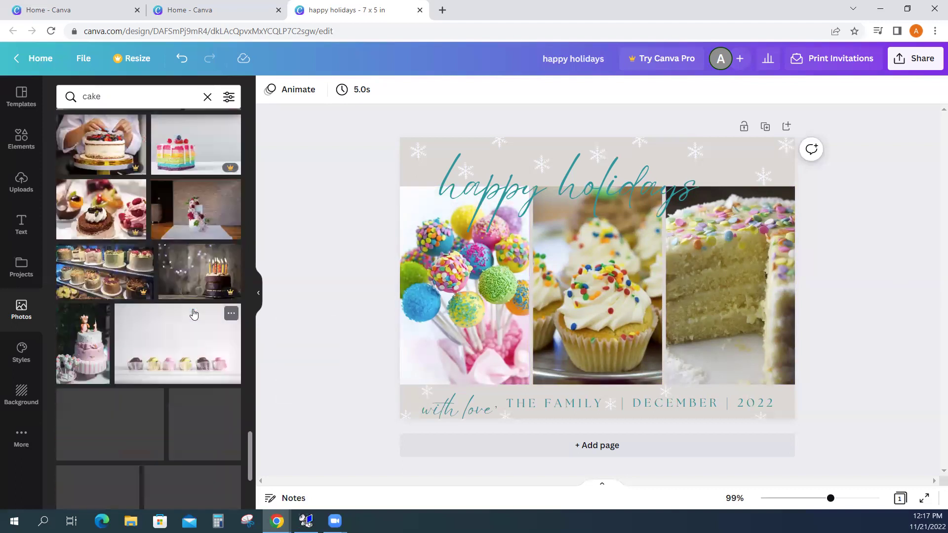
pyautogui.scroll(-5, 188, 318)
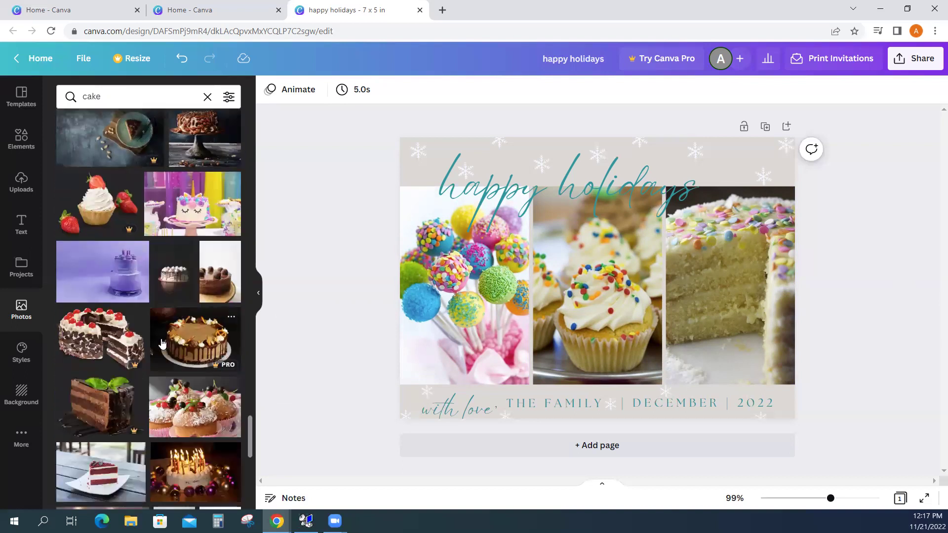
pyautogui.scroll(-5, 157, 340)
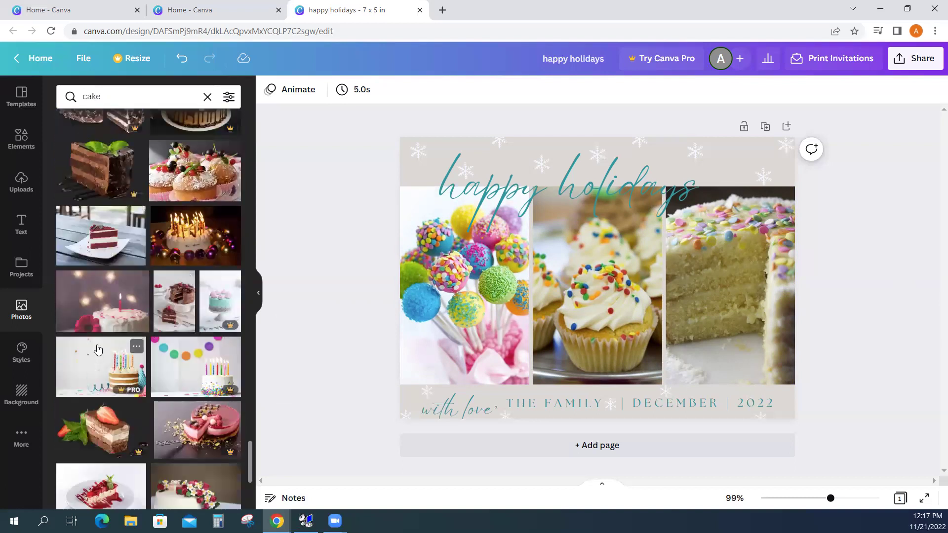
pyautogui.moveTo(172, 304); pyautogui.dragTo(695, 296)
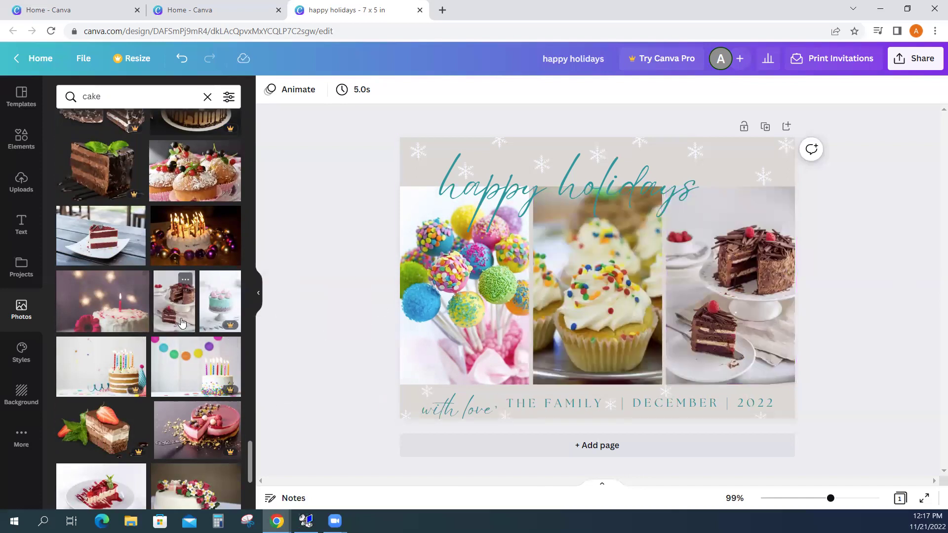
# Replace the cupcake in the card's middle photo frame with the layered sponge cake in front of string lights
pyautogui.scroll(-4, 186, 325)
pyautogui.scroll(-5, 186, 327)
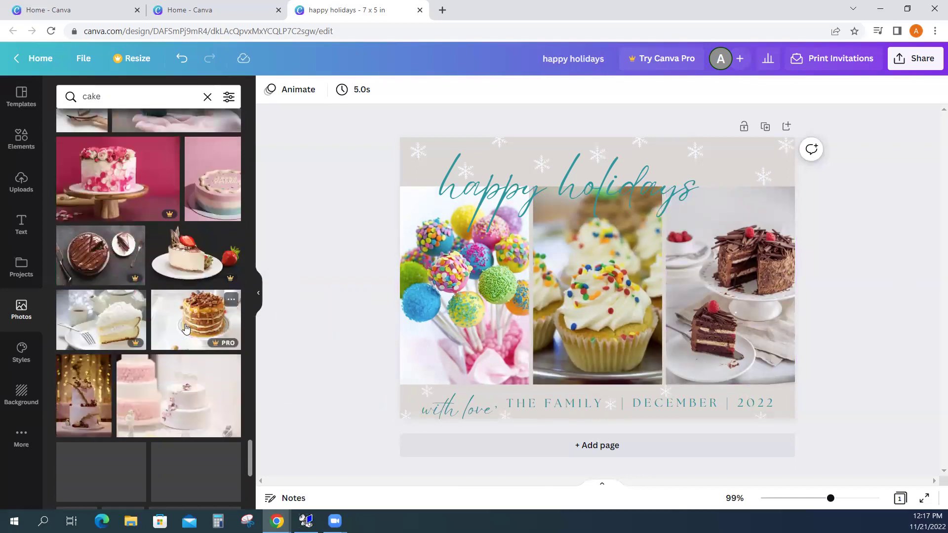
pyautogui.scroll(-8, 185, 330)
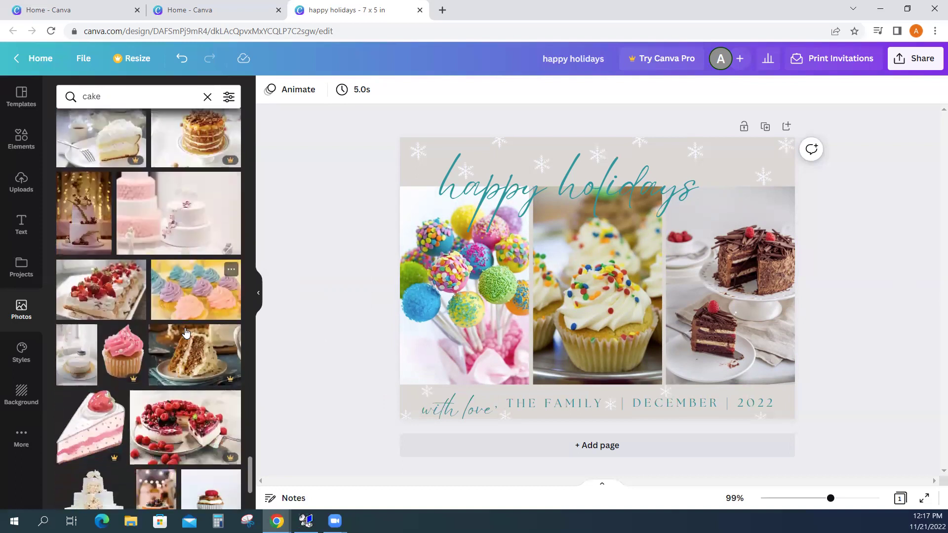
pyautogui.moveTo(163, 267); pyautogui.dragTo(640, 289)
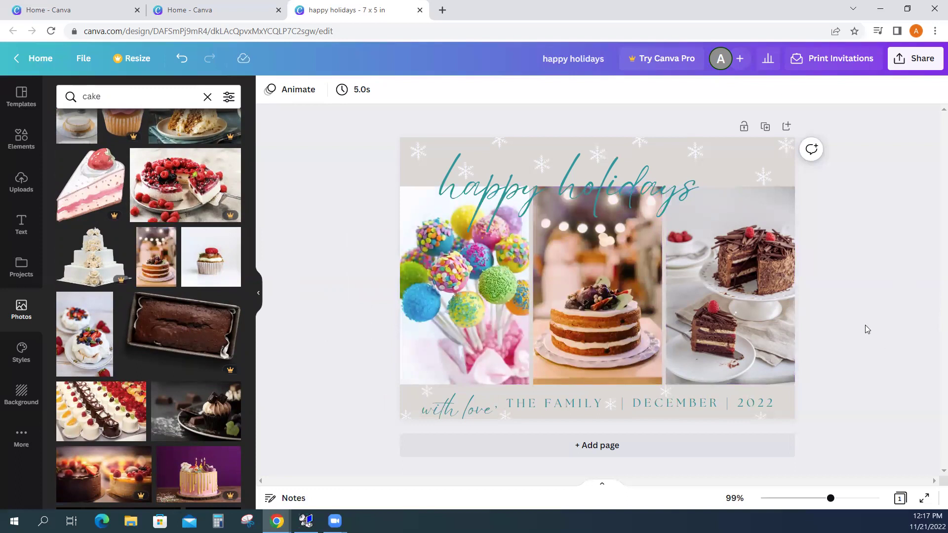
# Replace the cake pops in the card's left photo frame with the small chocolate cake surrounded by berries
pyautogui.scroll(-5, 164, 276)
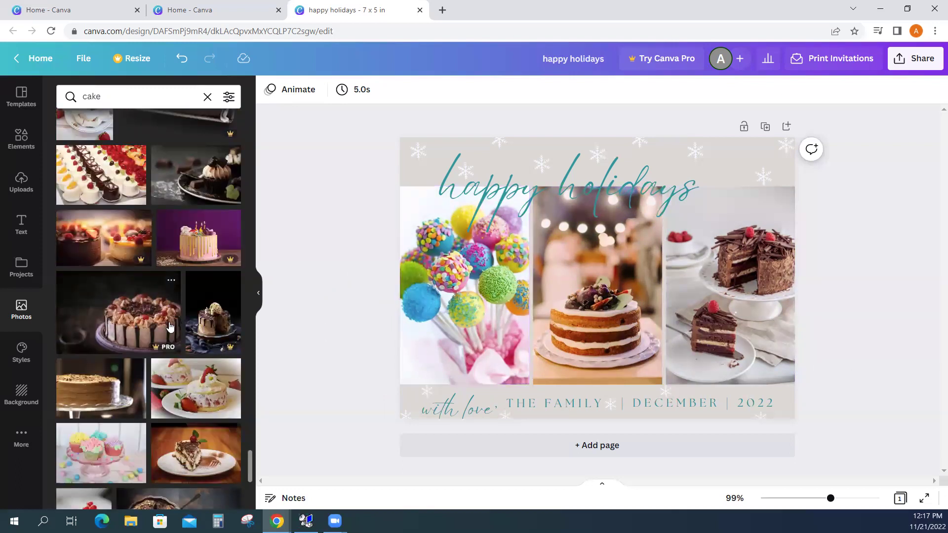
pyautogui.scroll(-5, 170, 326)
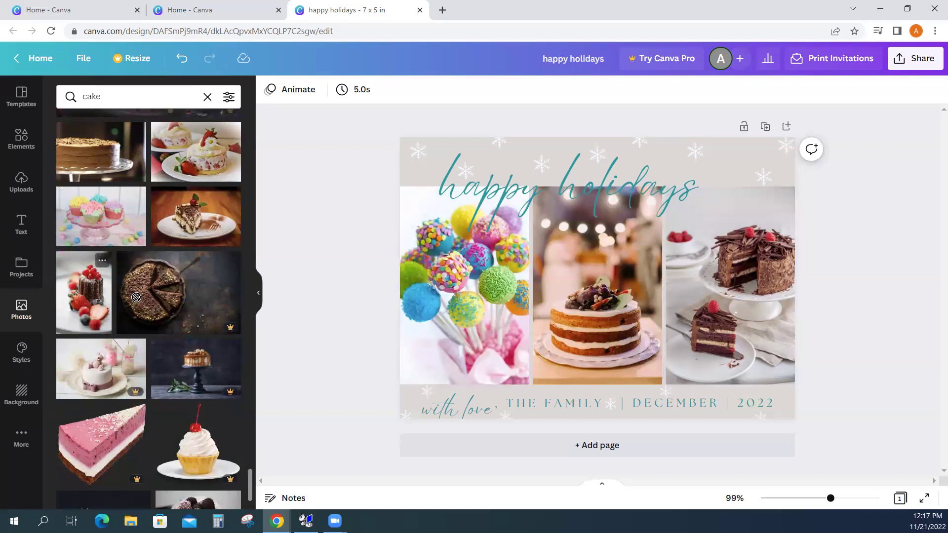
pyautogui.moveTo(136, 297); pyautogui.dragTo(464, 286)
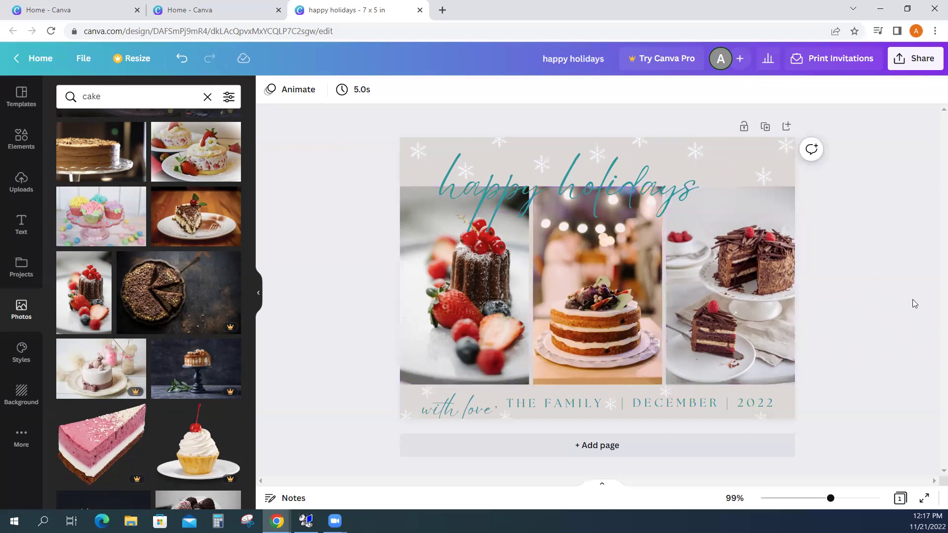
# Examine the file types available for downloading the card, and close the download options without downloading
pyautogui.click(926, 70)
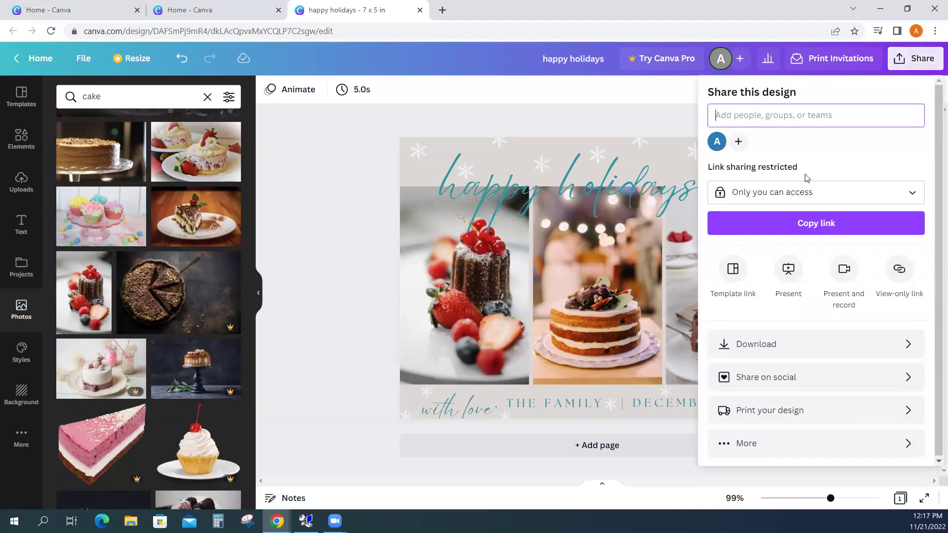
pyautogui.click(808, 347)
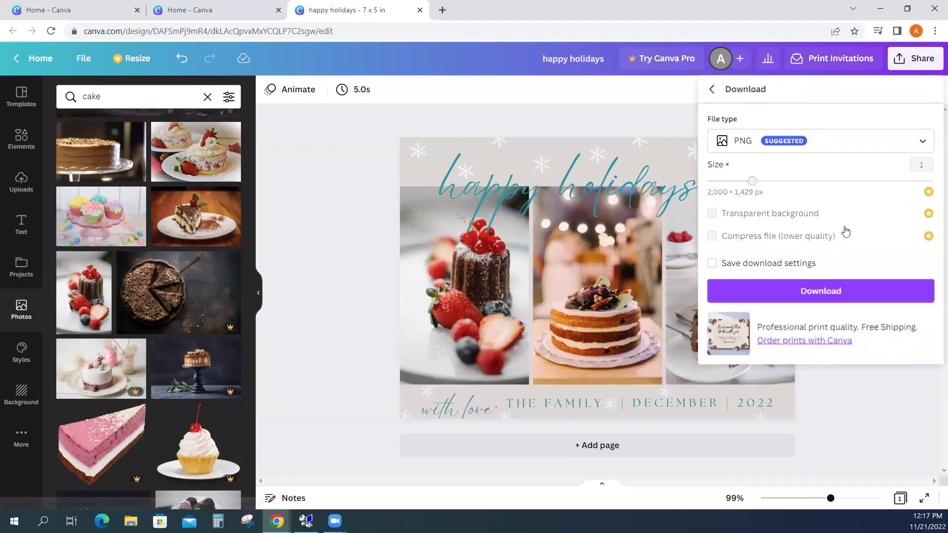
pyautogui.click(925, 143)
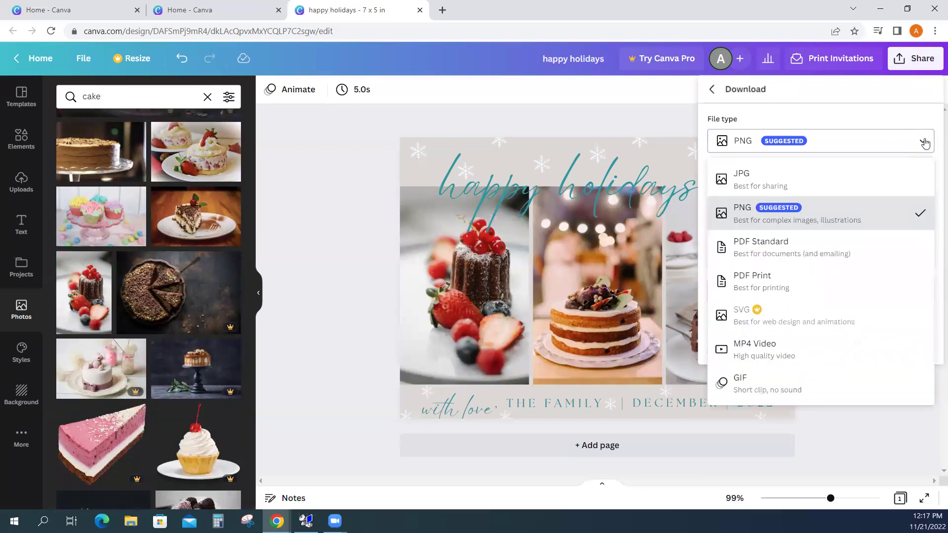
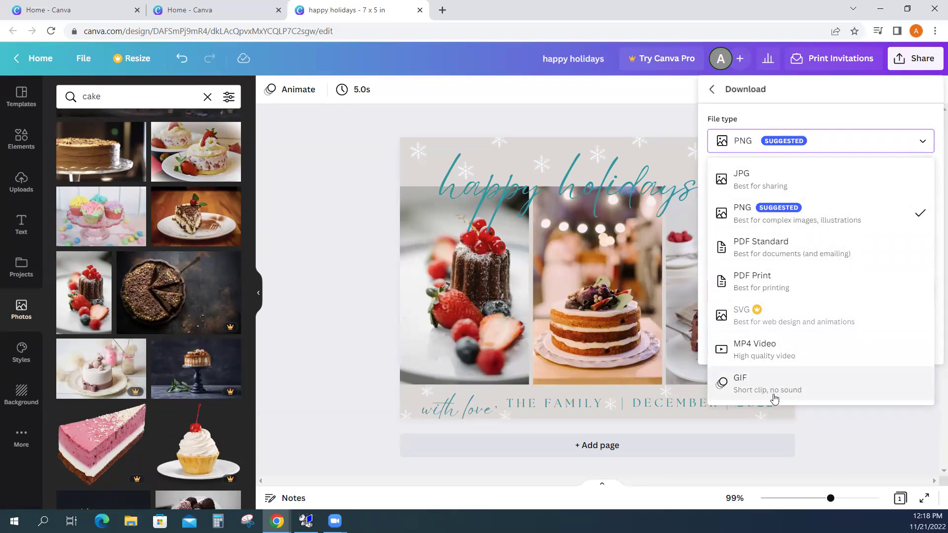
pyautogui.click(886, 439)
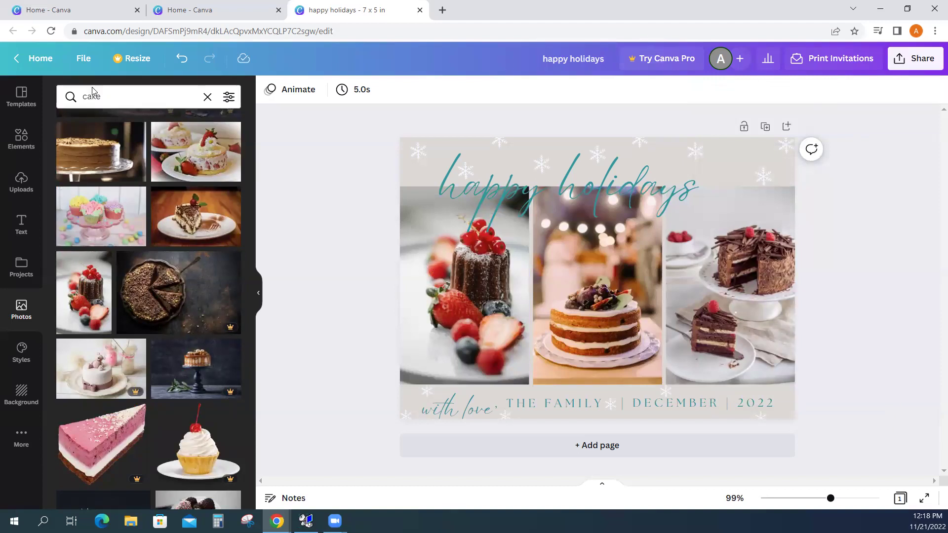
# Return to the home page and reopen the happy holidays card from the recent projects
pyautogui.click(37, 60)
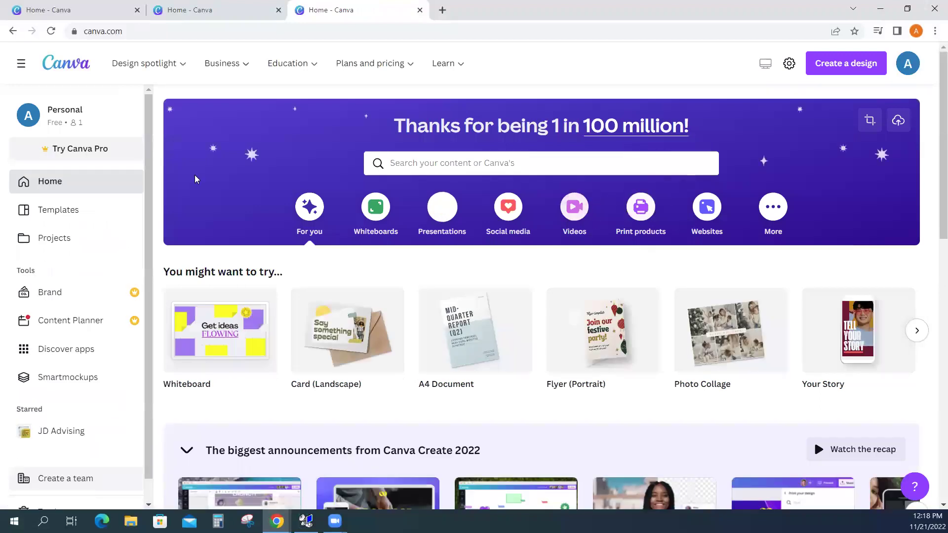
pyautogui.click(68, 244)
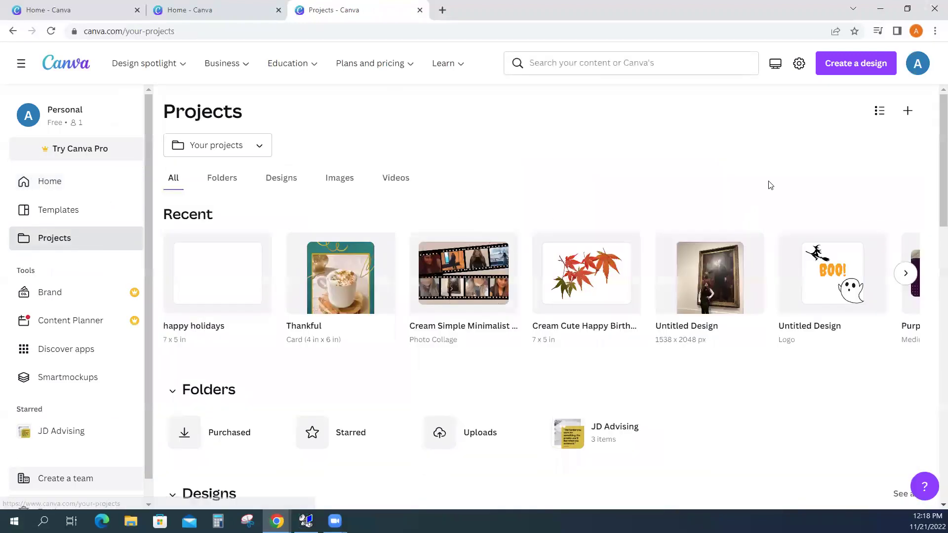
pyautogui.click(231, 283)
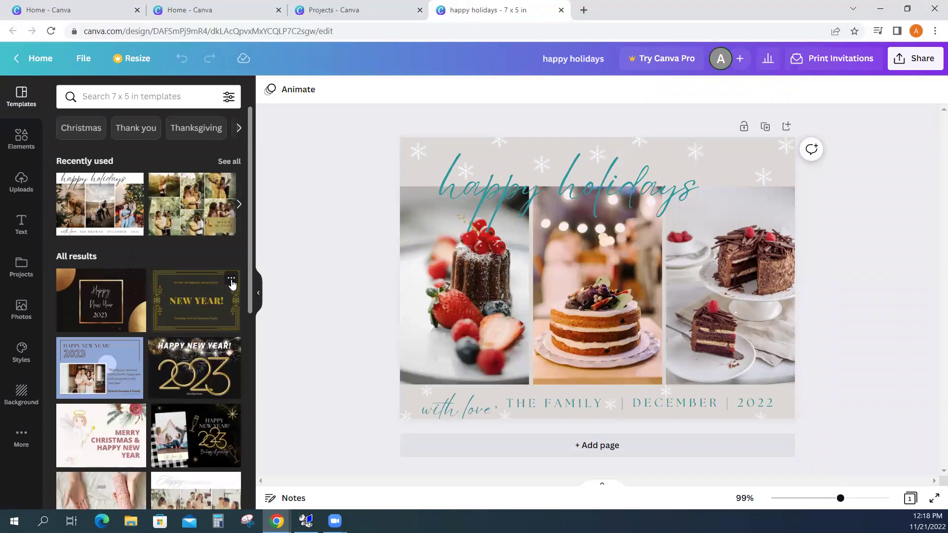
pyautogui.click(354, 12)
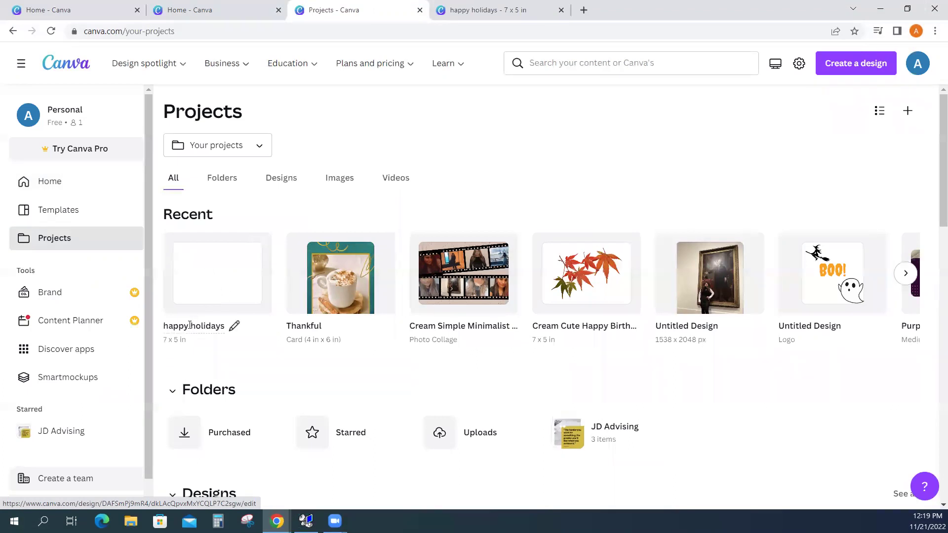
pyautogui.click(234, 328)
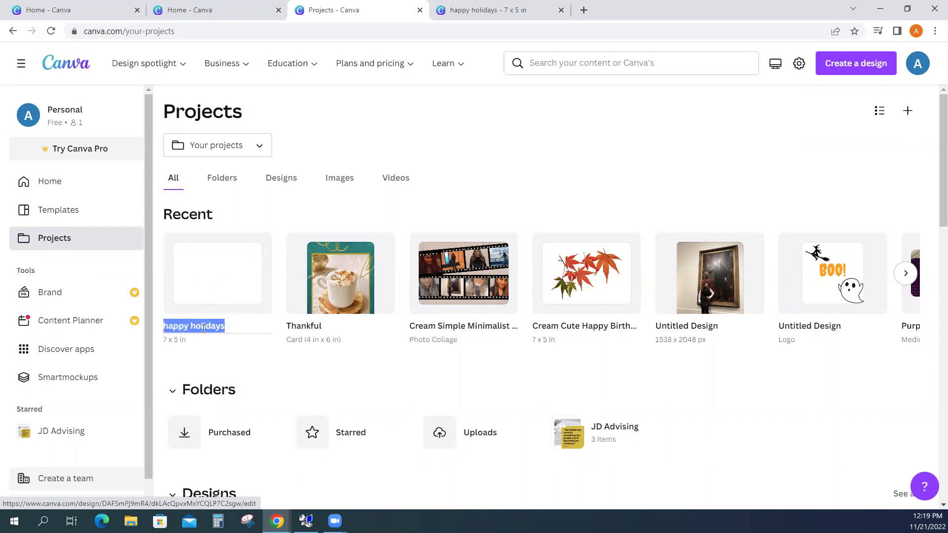
pyautogui.click(233, 352)
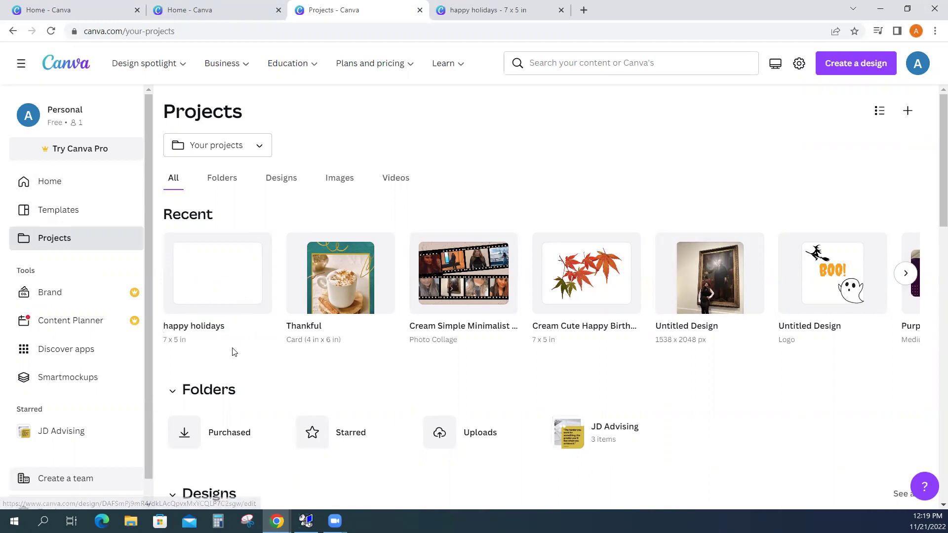
pyautogui.click(506, 10)
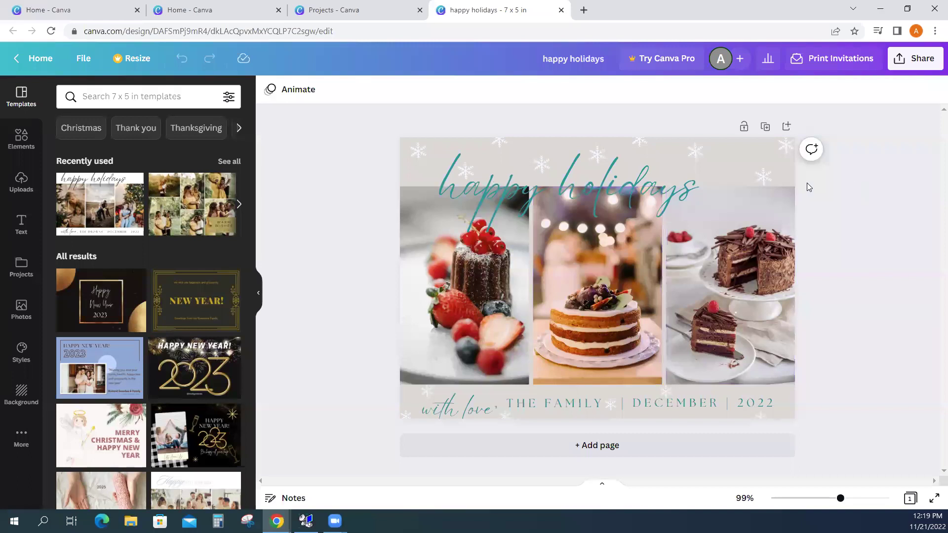
pyautogui.click(380, 15)
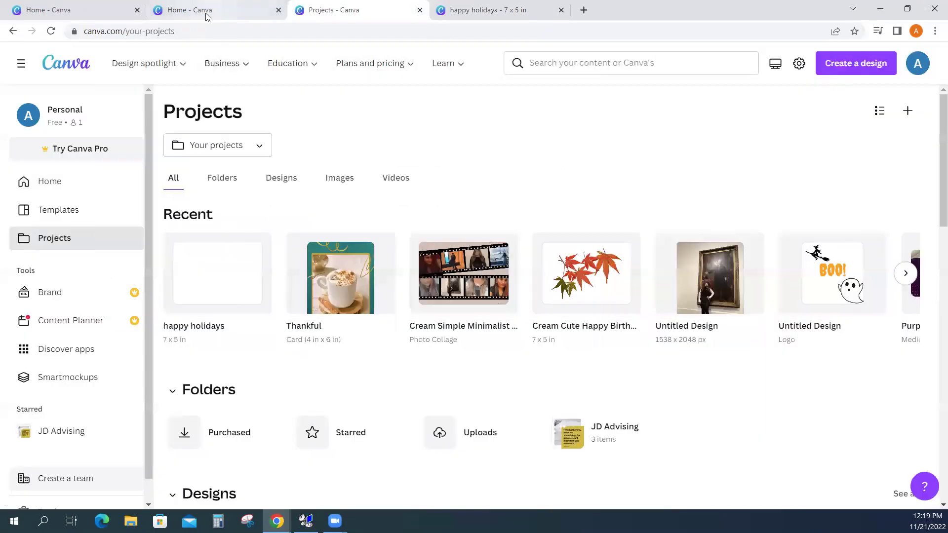
# Create a blank Card (Portrait) design from the suggested design types on the home page
pyautogui.click(205, 11)
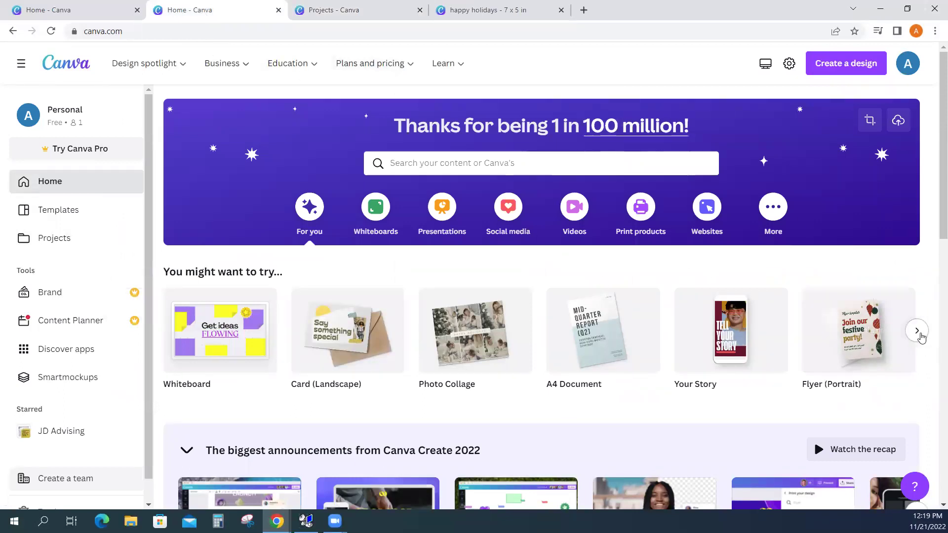
pyautogui.click(917, 331)
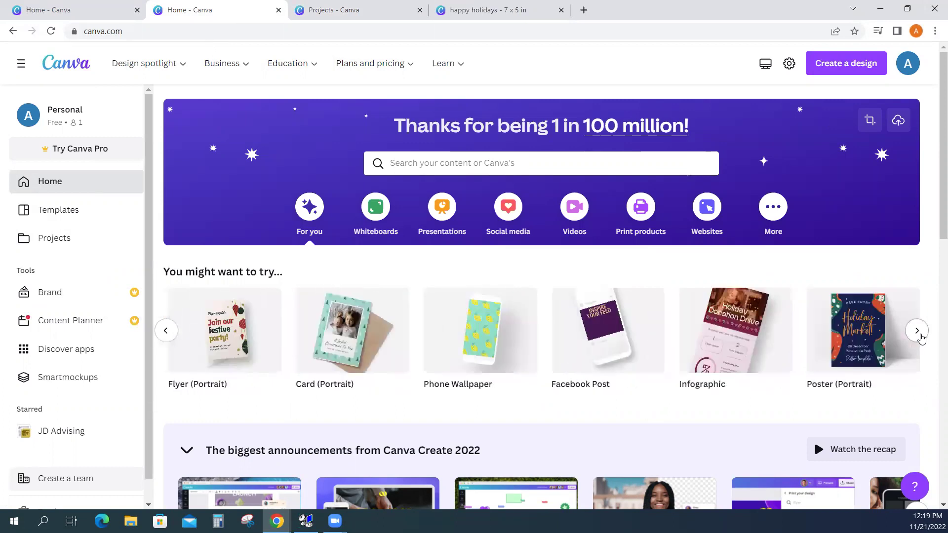
pyautogui.click(352, 341)
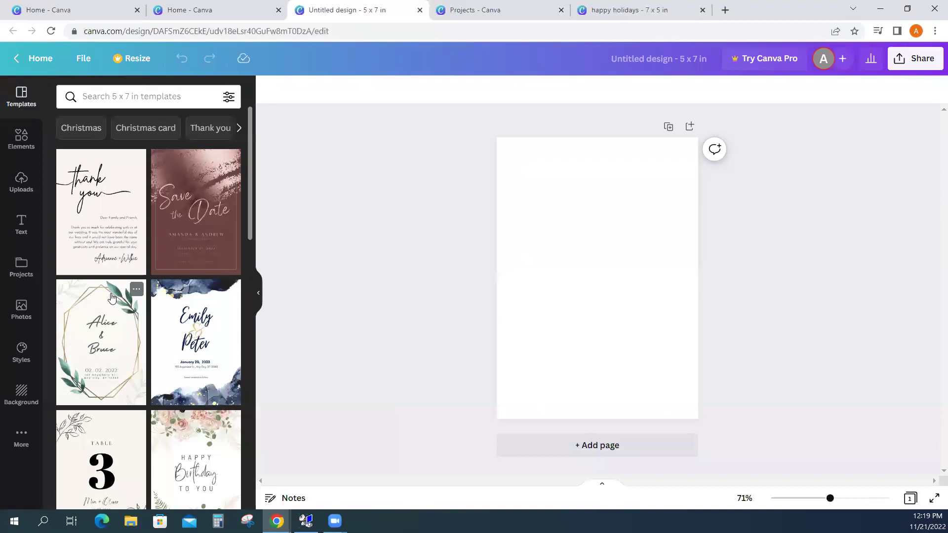
# Close the open happy holidays card and the Projects page, leaving the blank 5 x 7 in design open
pyautogui.click(625, 12)
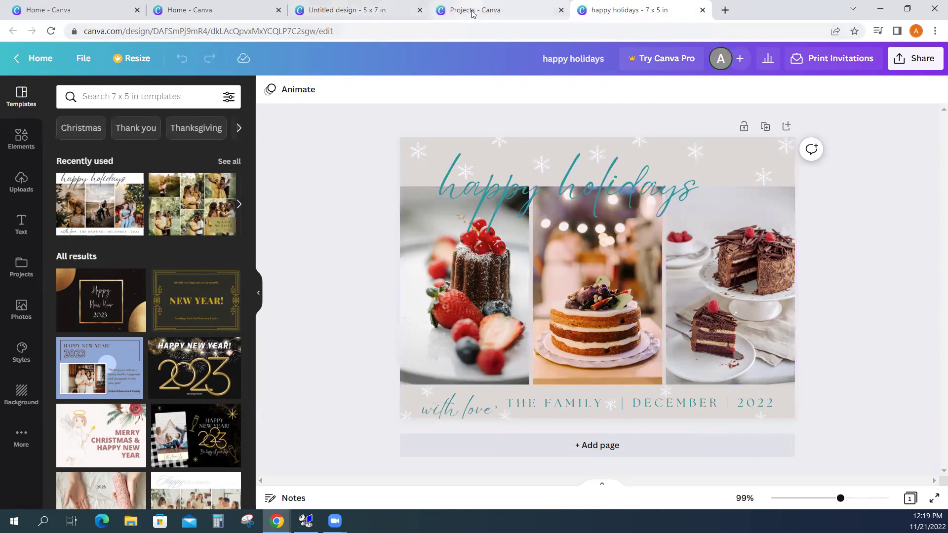
pyautogui.click(561, 9)
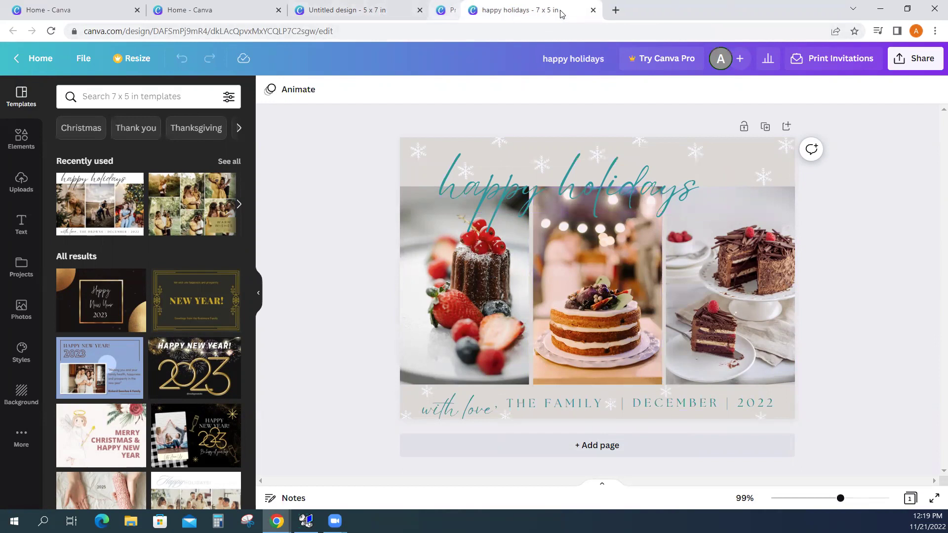
pyautogui.click(561, 10)
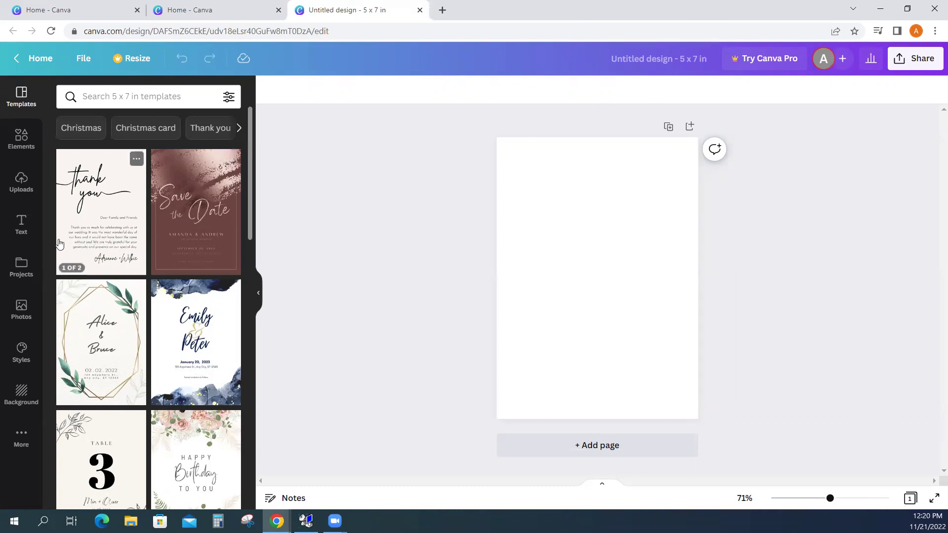
# Add the dried-flower border photo from the elements library to the blank card and enlarge it to fill the whole page
pyautogui.click(13, 151)
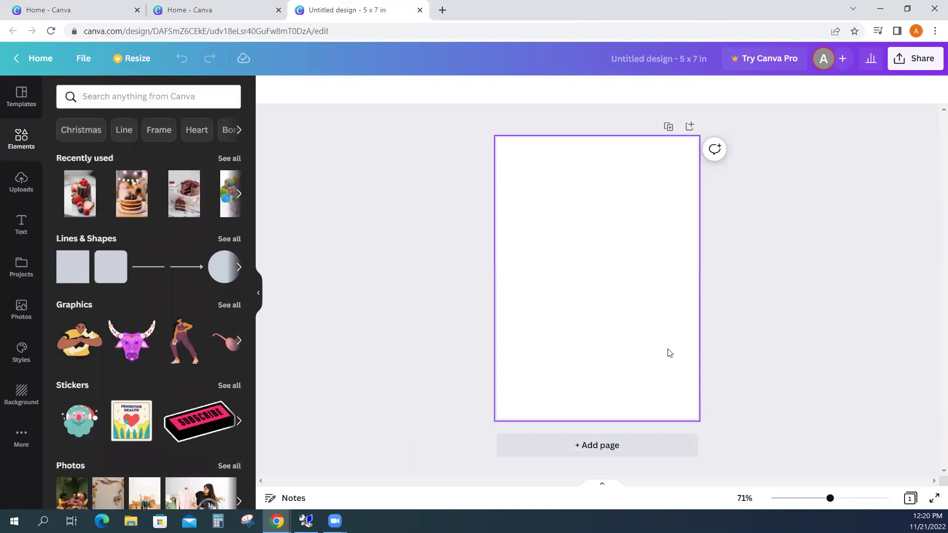
pyautogui.scroll(-1, 133, 320)
pyautogui.scroll(1, 134, 320)
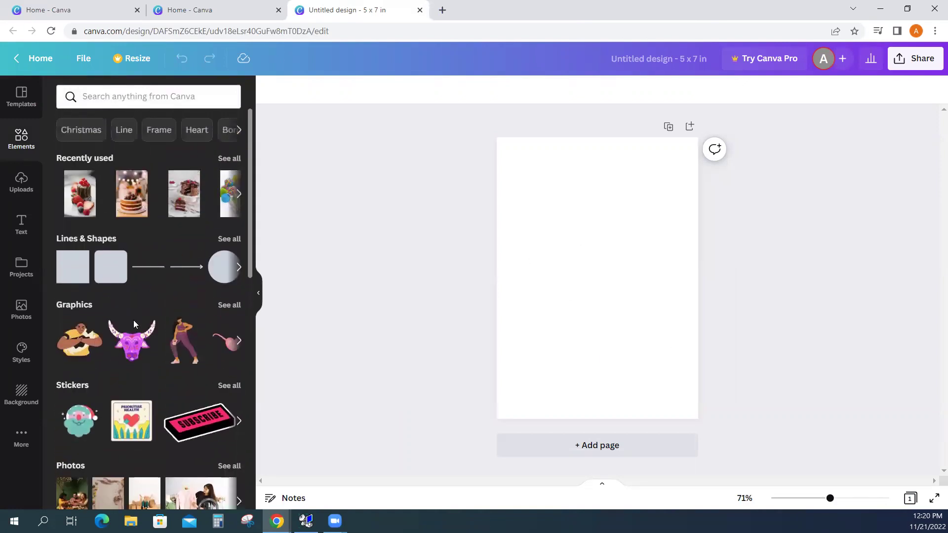
pyautogui.scroll(-3, 120, 243)
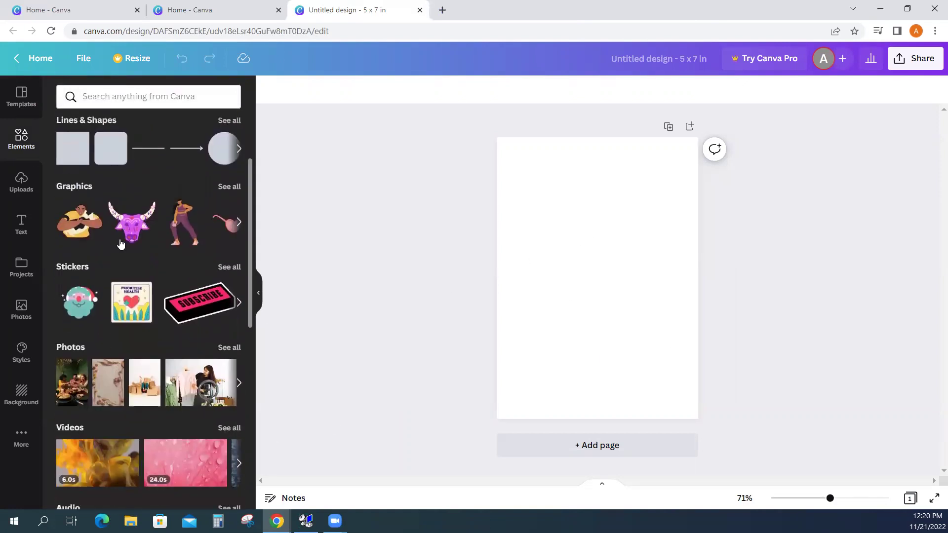
pyautogui.scroll(-3, 120, 243)
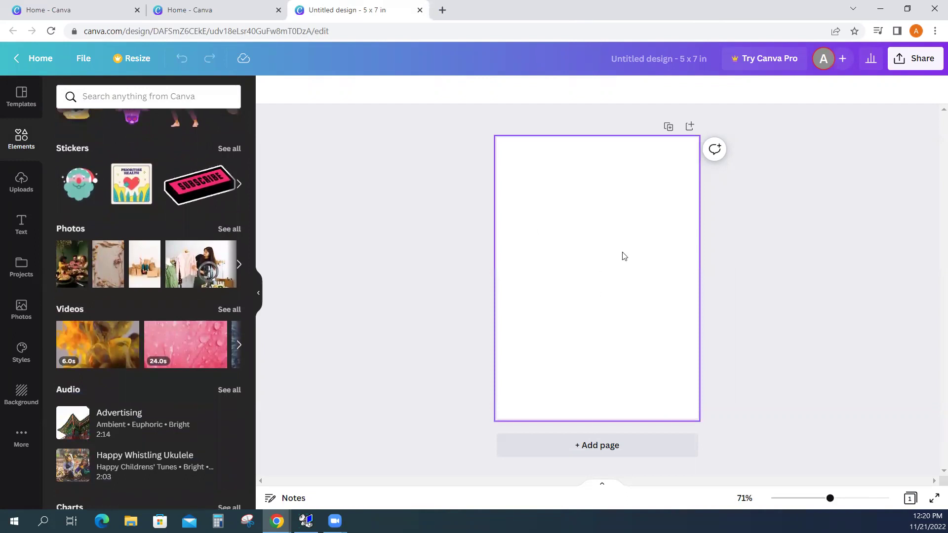
pyautogui.click(105, 272)
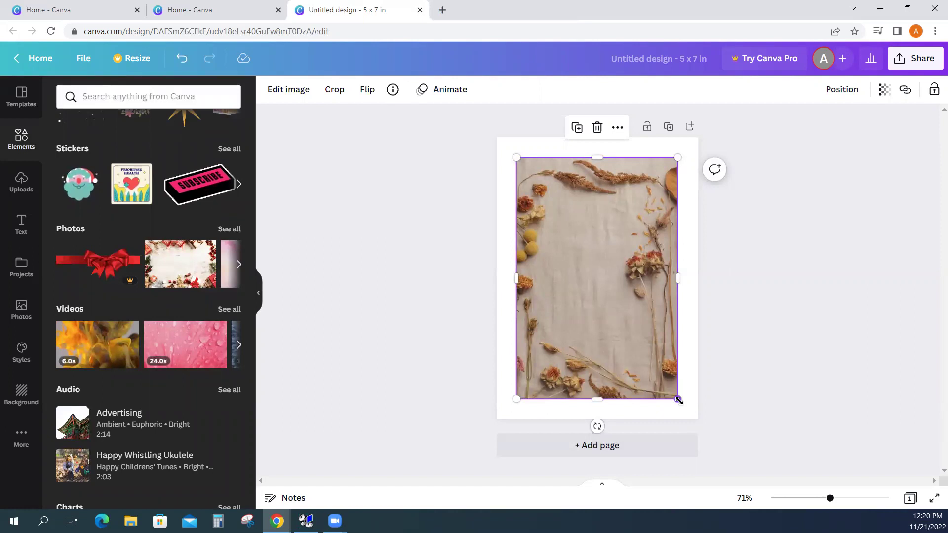
pyautogui.moveTo(678, 400); pyautogui.dragTo(691, 419)
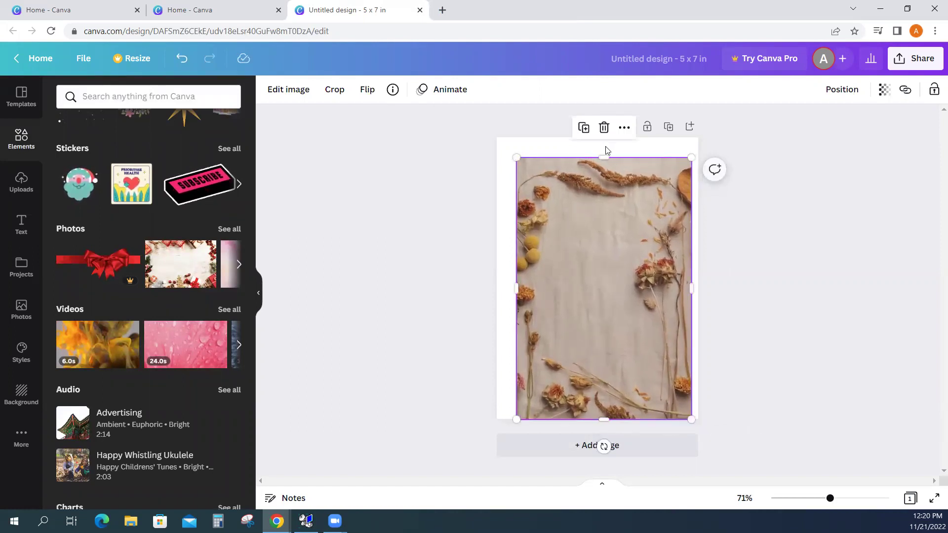
pyautogui.moveTo(516, 158); pyautogui.dragTo(485, 140)
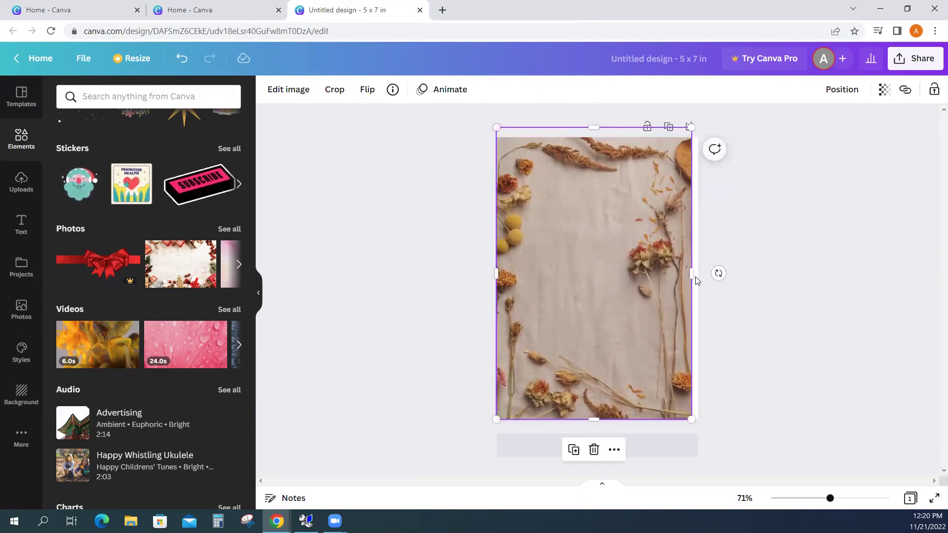
pyautogui.moveTo(692, 273); pyautogui.dragTo(697, 274)
pyautogui.click(808, 276)
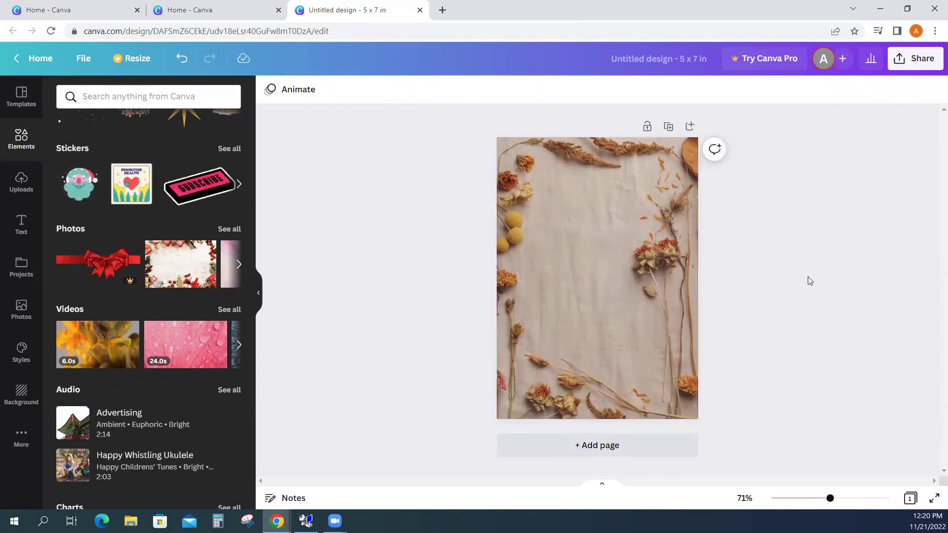
# Replace the full-page photo with a fresh copy of the dried-flower photo, resized to 5 x 7.2 in to cover the card
pyautogui.click(600, 367)
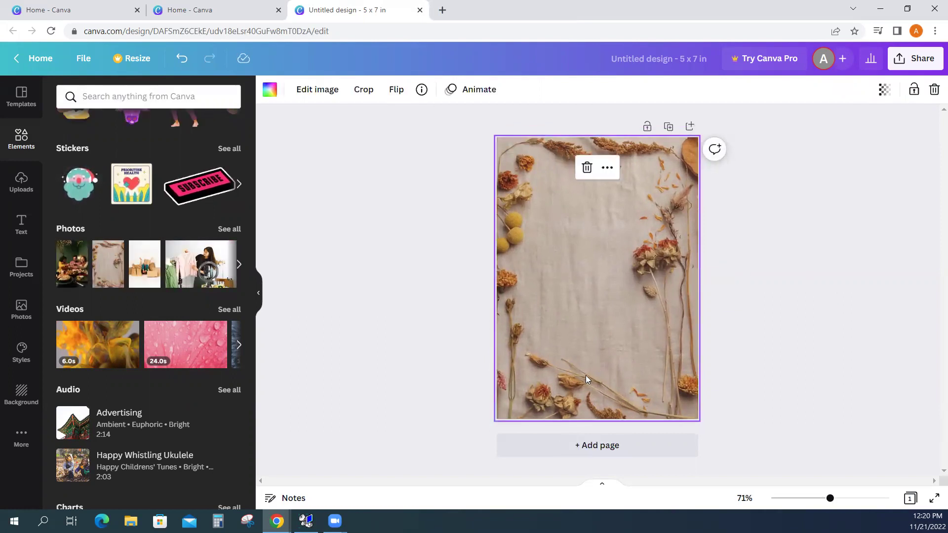
pyautogui.click(587, 168)
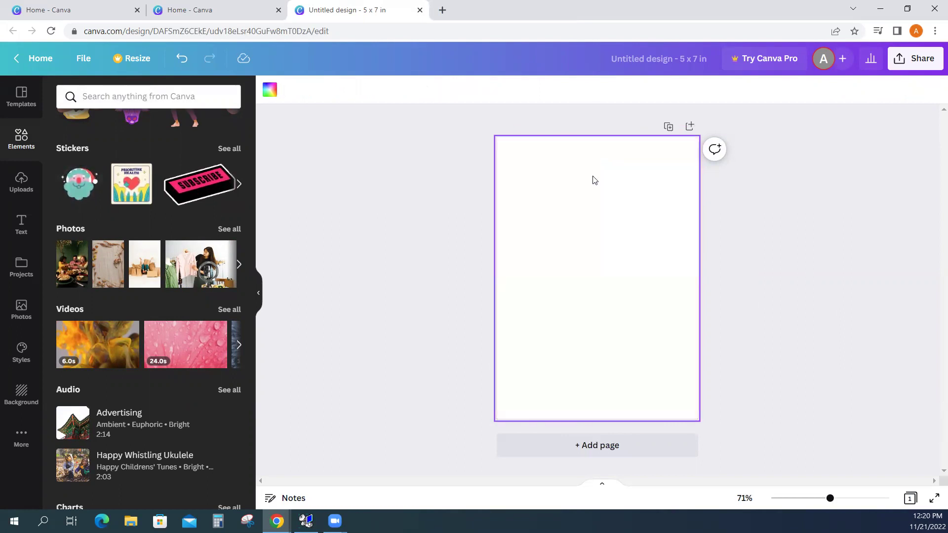
pyautogui.click(112, 274)
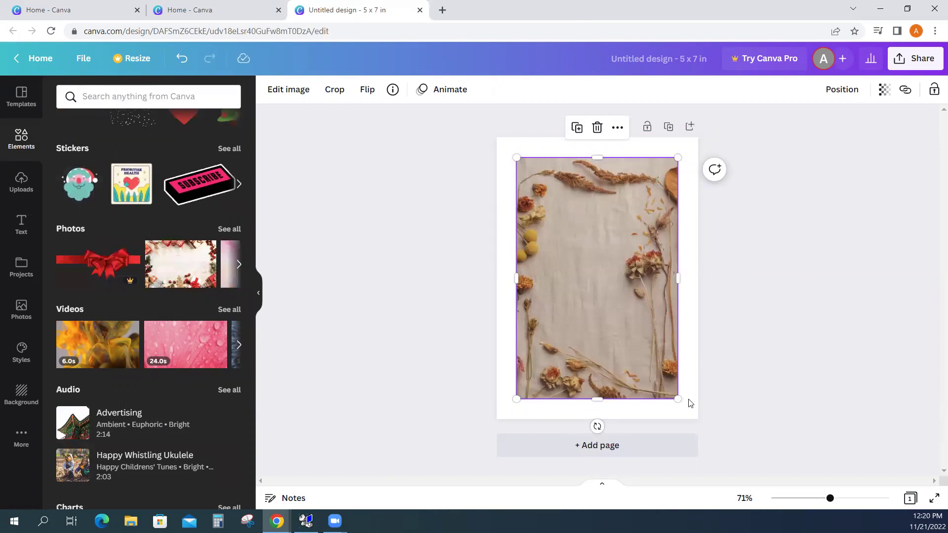
pyautogui.moveTo(679, 400); pyautogui.dragTo(690, 412)
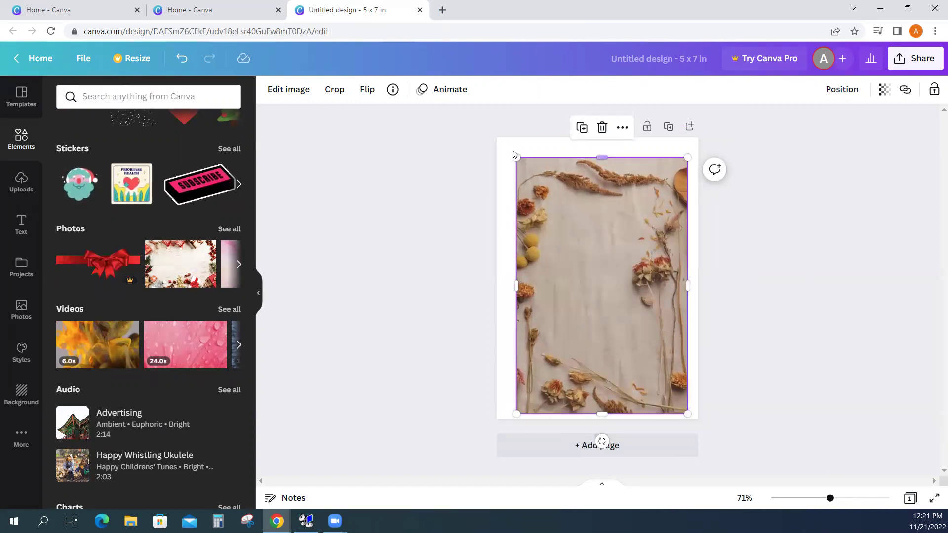
pyautogui.moveTo(516, 156); pyautogui.dragTo(482, 136)
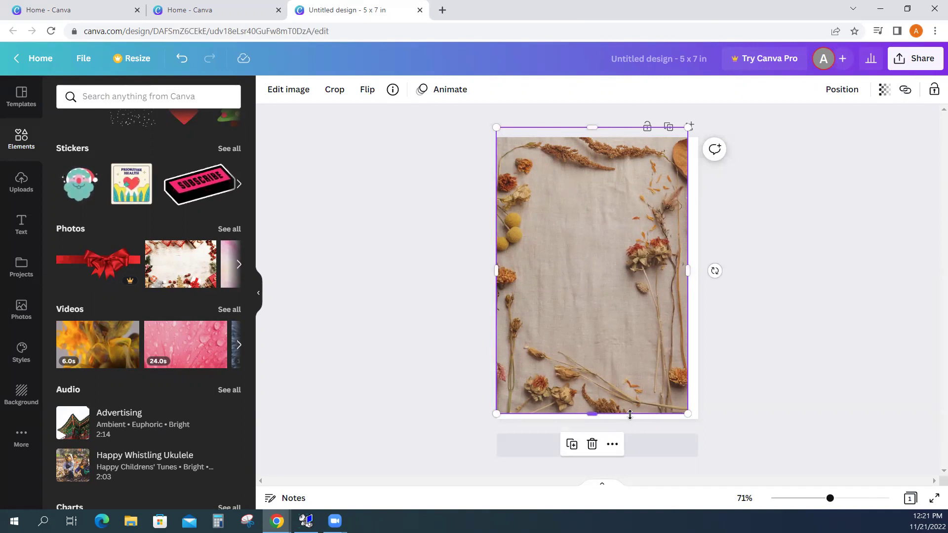
pyautogui.moveTo(688, 415); pyautogui.dragTo(699, 417)
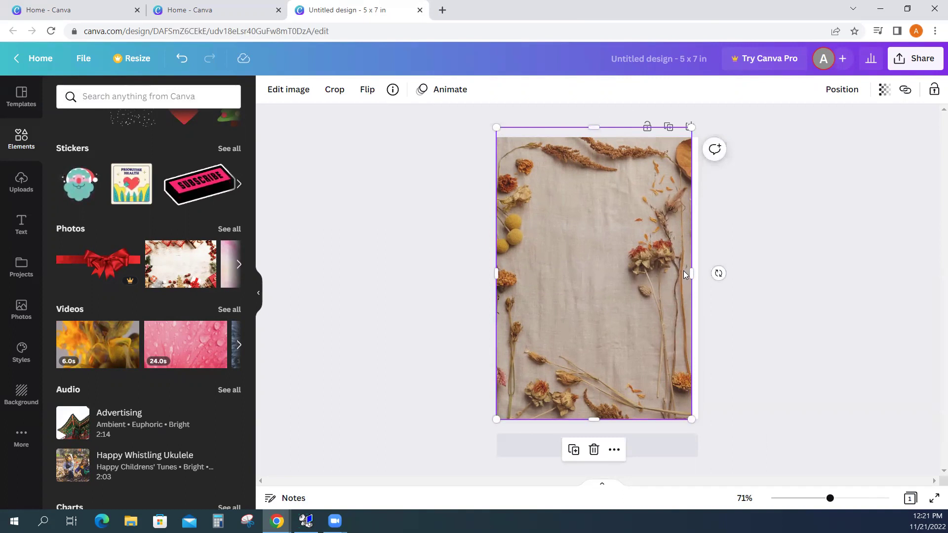
pyautogui.moveTo(691, 273); pyautogui.dragTo(715, 261)
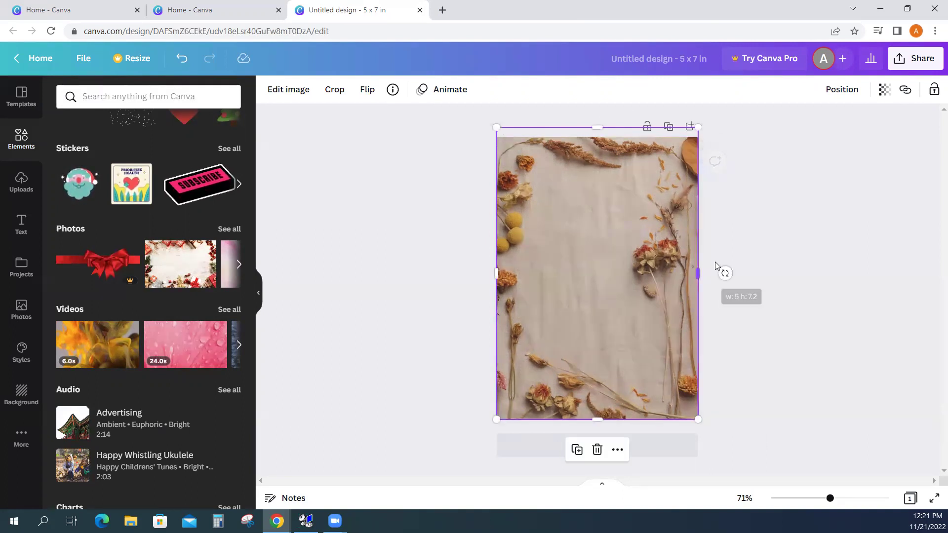
pyautogui.click(825, 241)
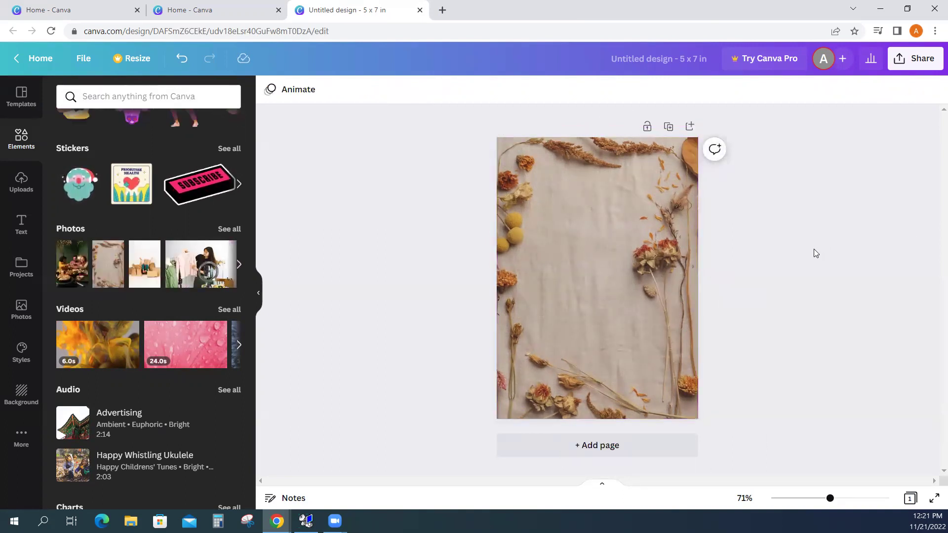
# Try the colorful bokeh lights, pale misty water and gray cloudy texture backgrounds on the card
pyautogui.scroll(-8, 108, 276)
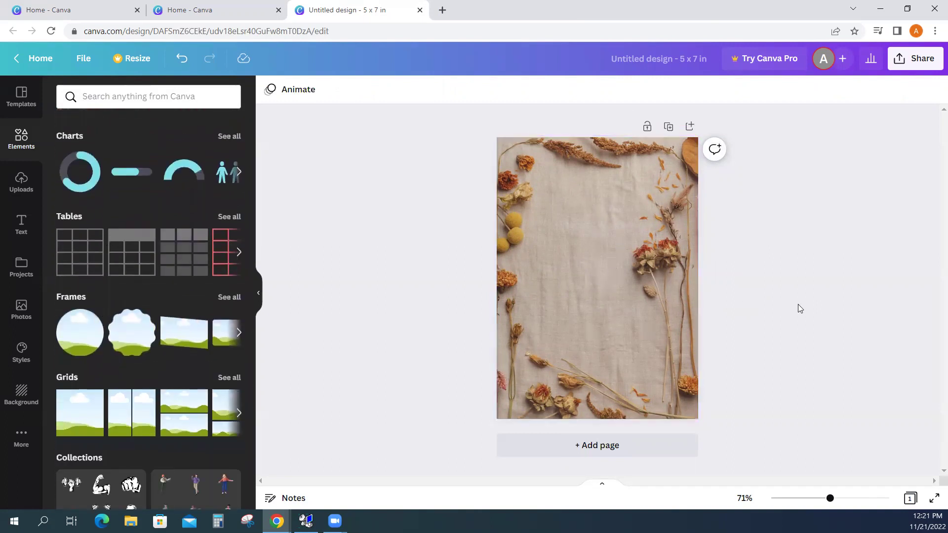
pyautogui.scroll(10, 148, 265)
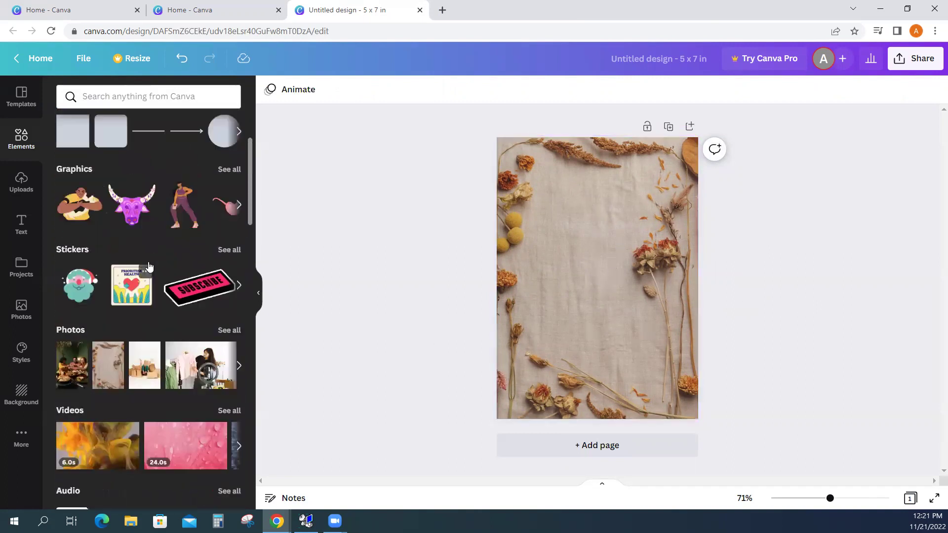
pyautogui.scroll(1, 150, 267)
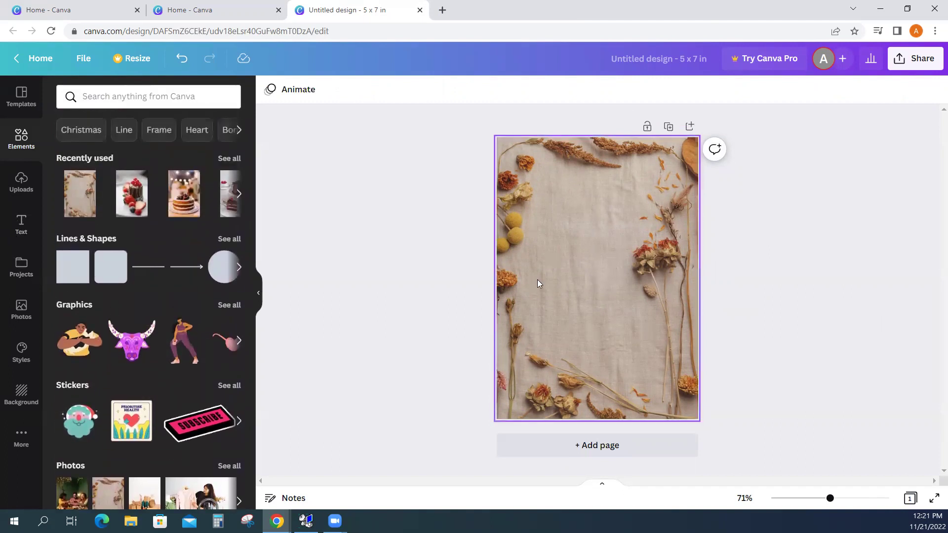
pyautogui.click(19, 400)
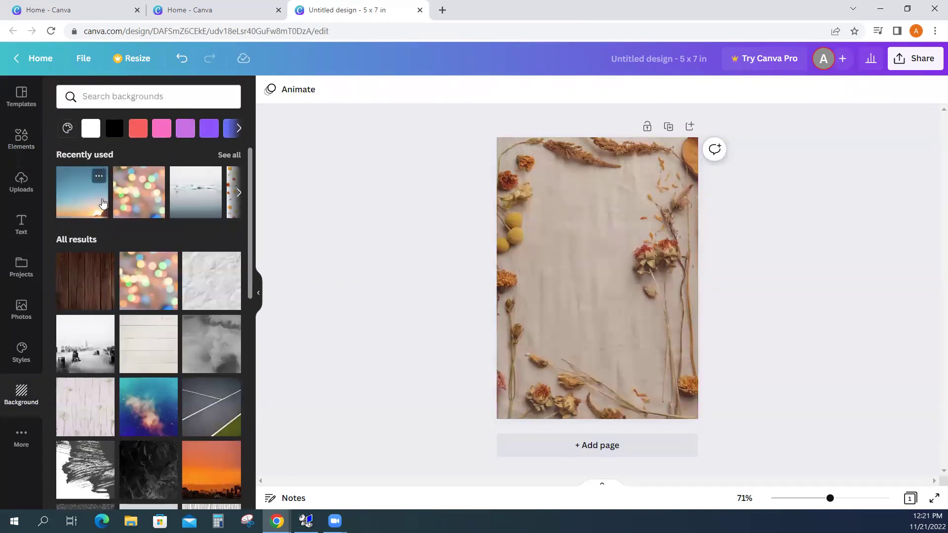
pyautogui.click(125, 203)
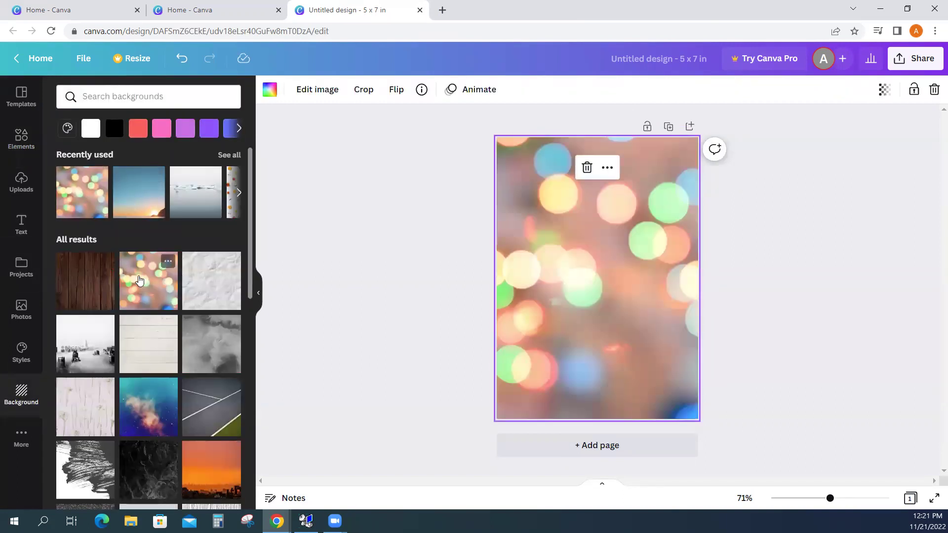
pyautogui.click(187, 205)
pyautogui.click(202, 354)
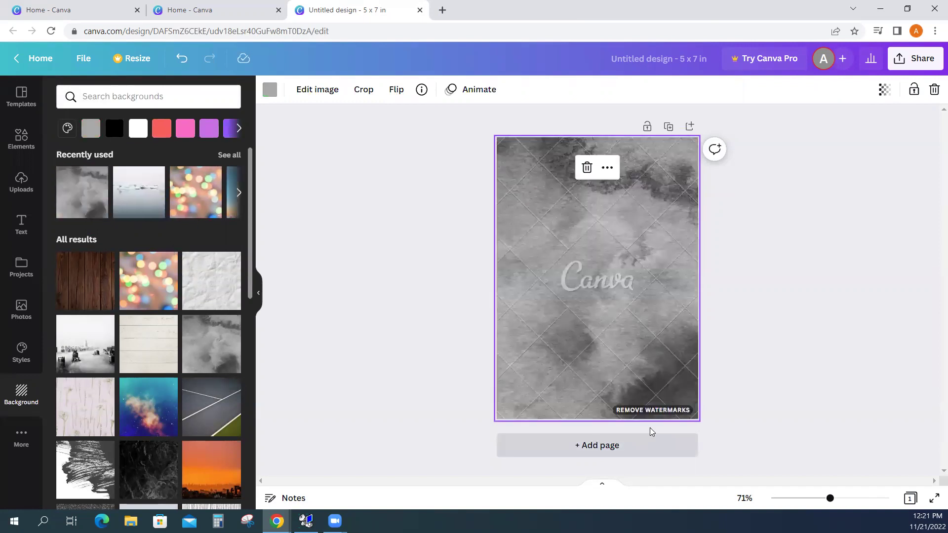
# Try the glass building, pastel marshmallow, sand and green leaves backgrounds on the card
pyautogui.scroll(-5, 76, 303)
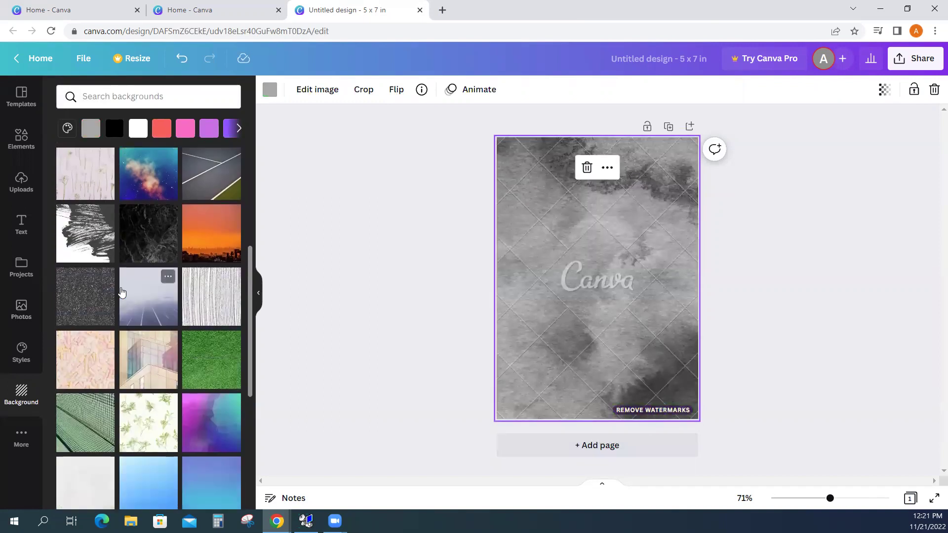
pyautogui.click(149, 364)
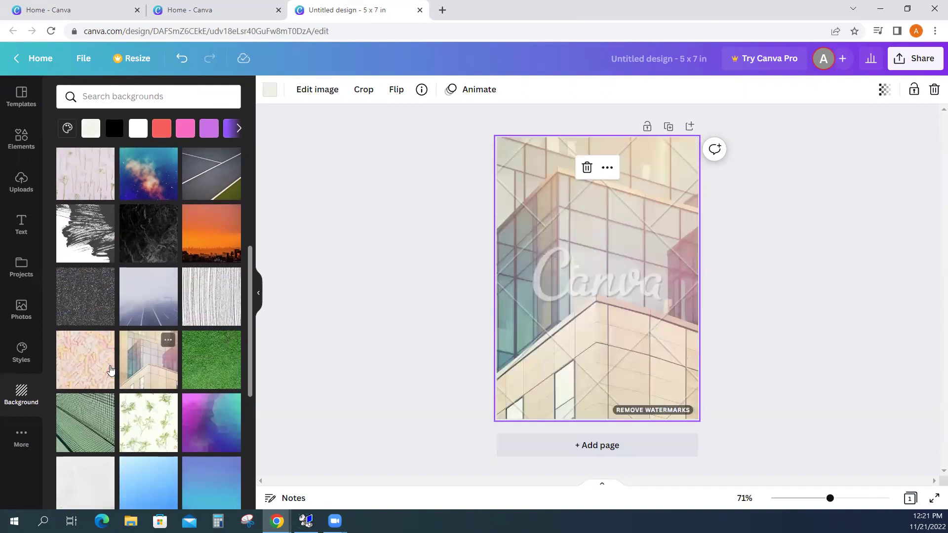
pyautogui.click(88, 363)
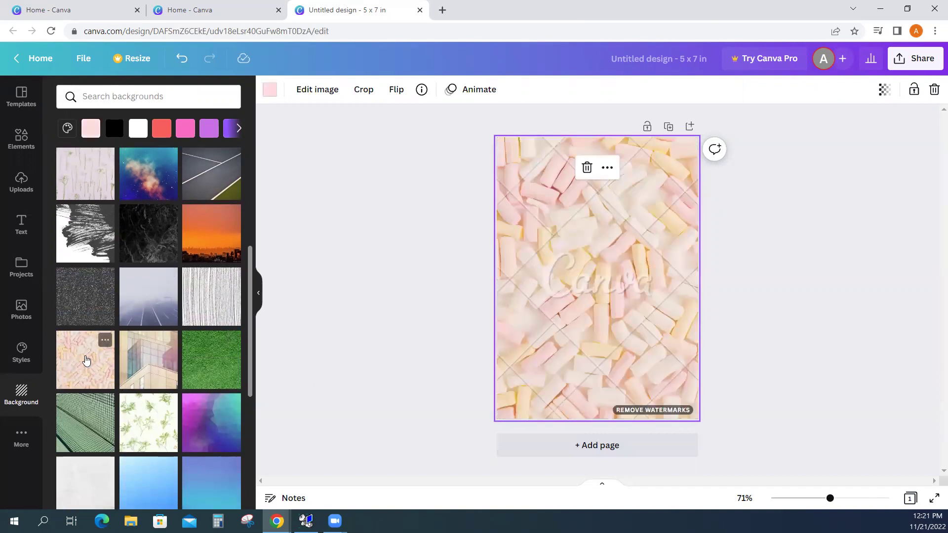
pyautogui.scroll(-5, 157, 378)
pyautogui.click(156, 379)
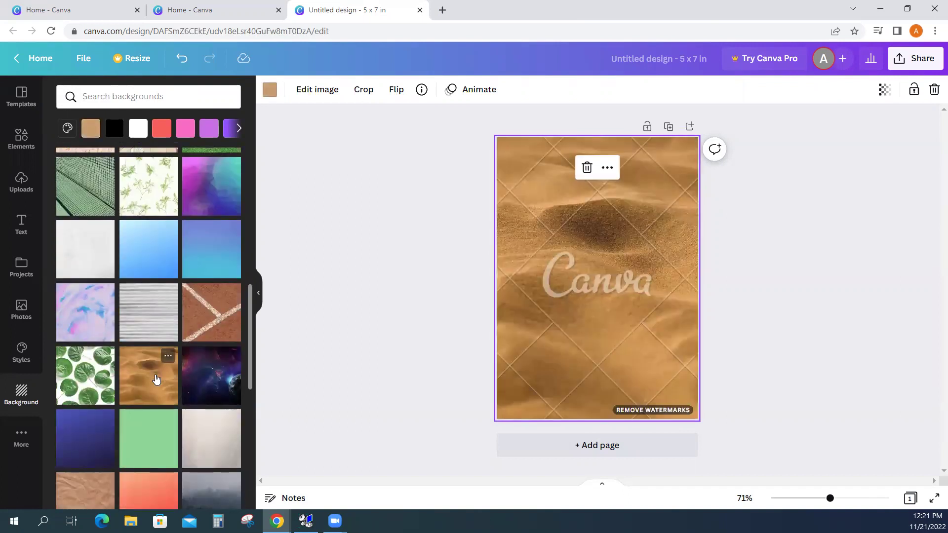
pyautogui.click(97, 381)
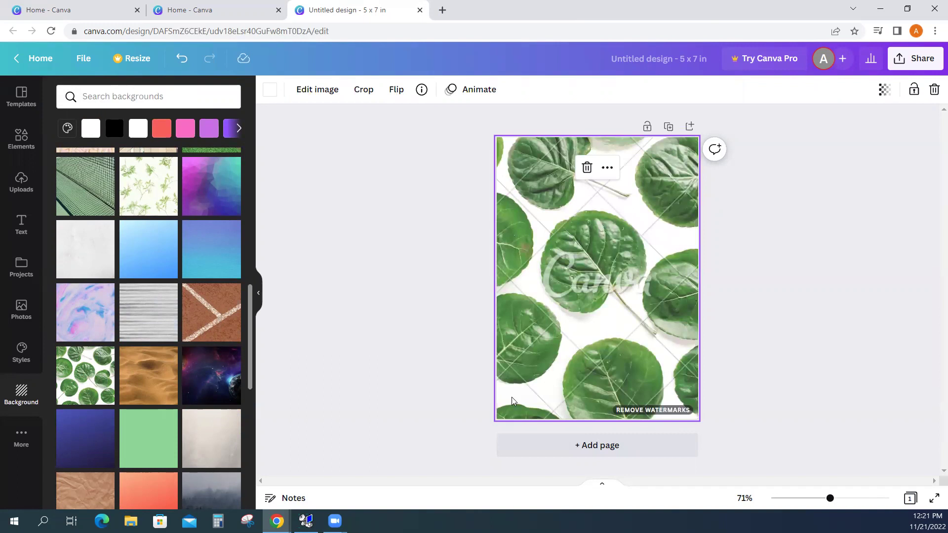
# Try the blue and pink color palettes on the card, and apply the Bodoni FLF and Montserrat style combination
pyautogui.click(15, 363)
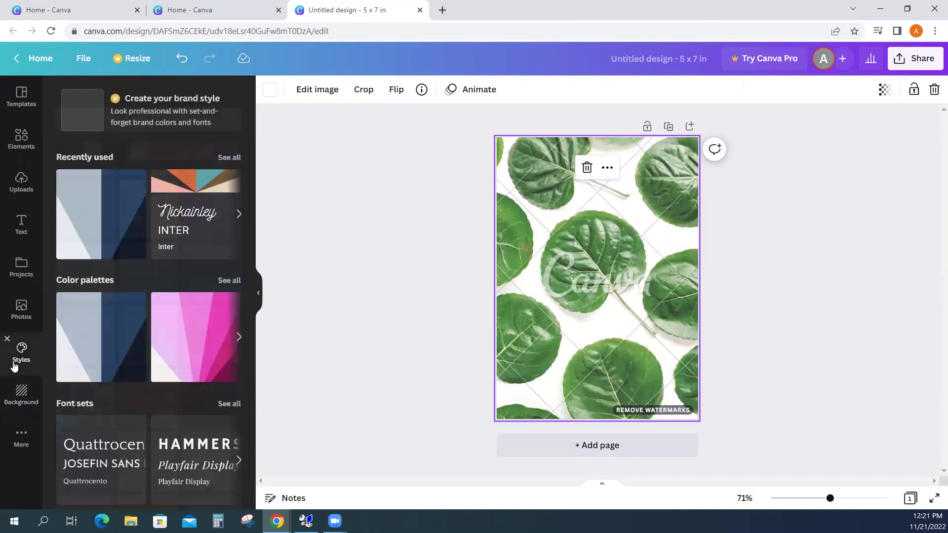
pyautogui.click(99, 222)
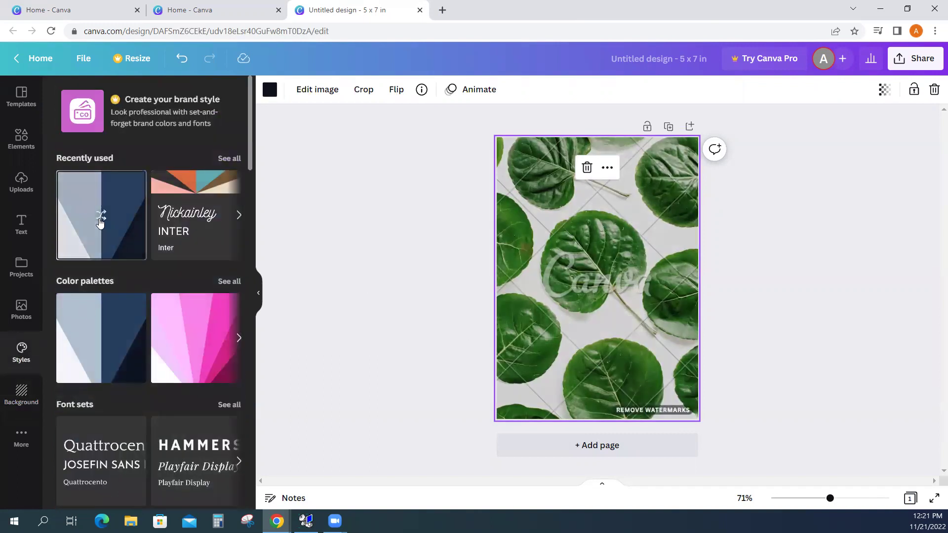
pyautogui.click(212, 328)
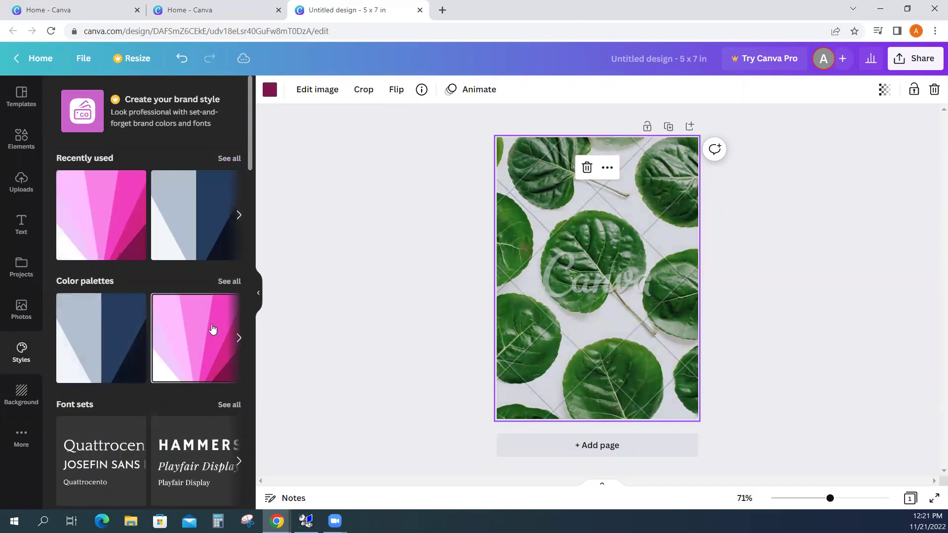
pyautogui.scroll(-4, 142, 328)
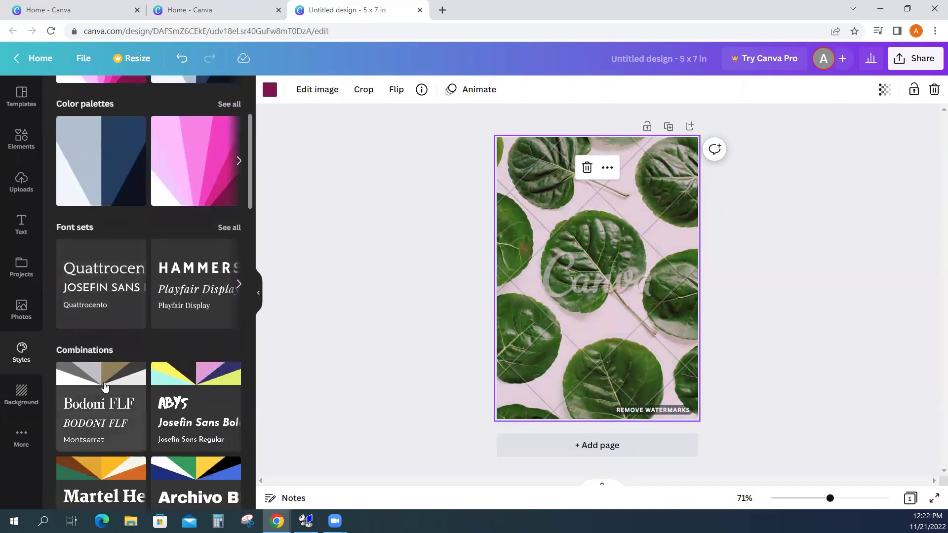
pyautogui.click(102, 410)
# Add the dried-flower photo over the card and delete the green leaves background behind it
pyautogui.click(22, 312)
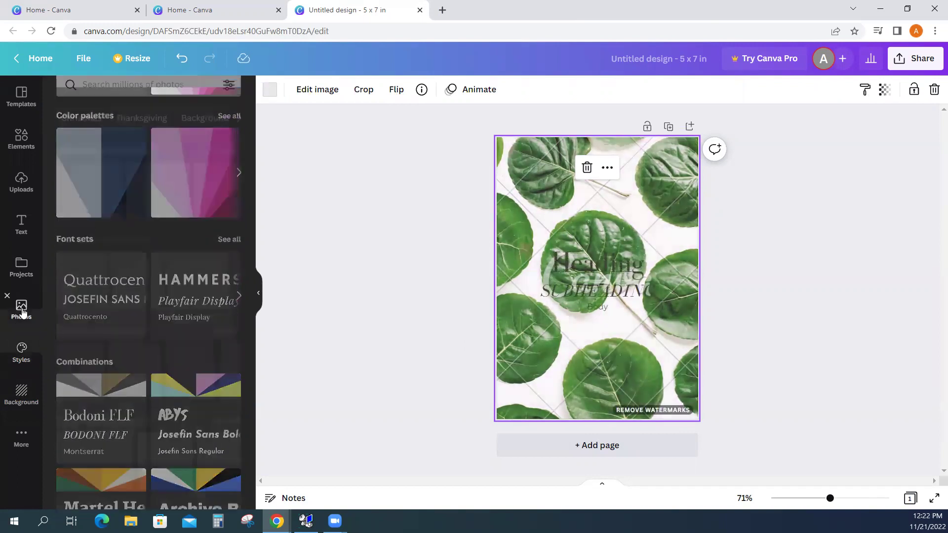
pyautogui.click(132, 301)
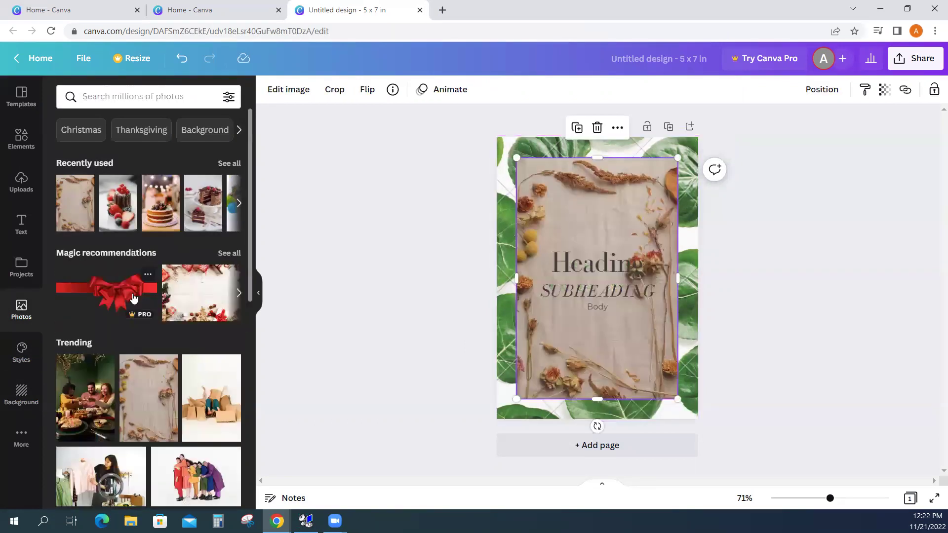
pyautogui.click(689, 142)
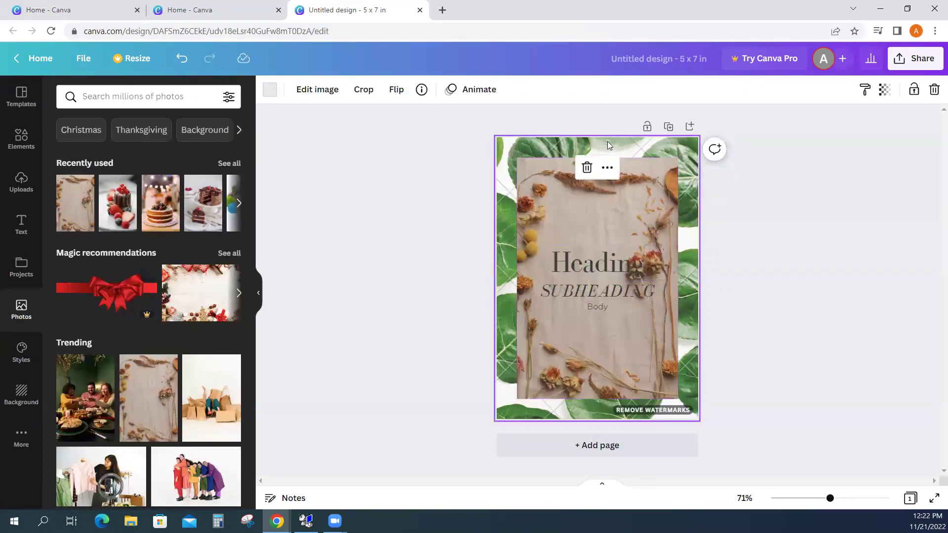
pyautogui.click(587, 167)
pyautogui.click(604, 223)
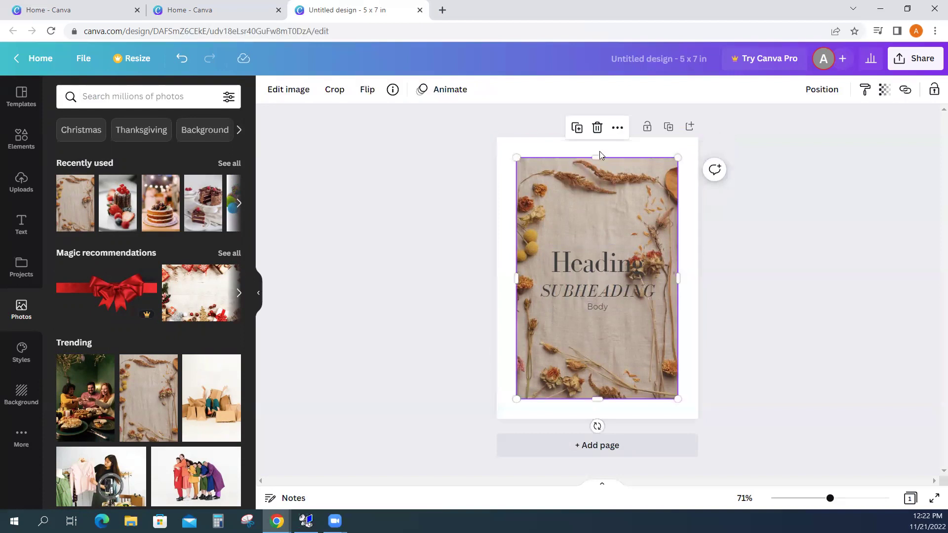
# Delete the dried-flower photo and the heading, subheading and body text so the card is blank
pyautogui.click(597, 128)
pyautogui.click(598, 272)
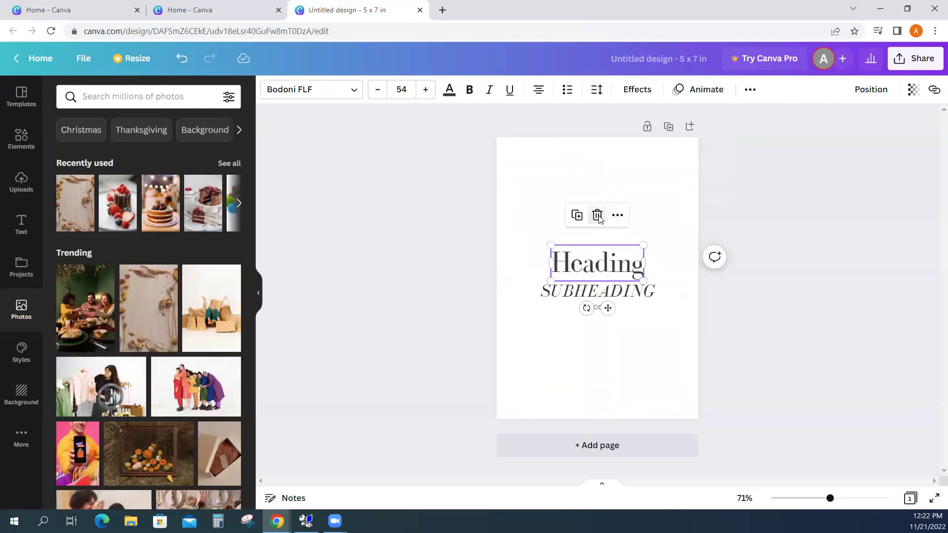
pyautogui.click(597, 217)
pyautogui.click(596, 292)
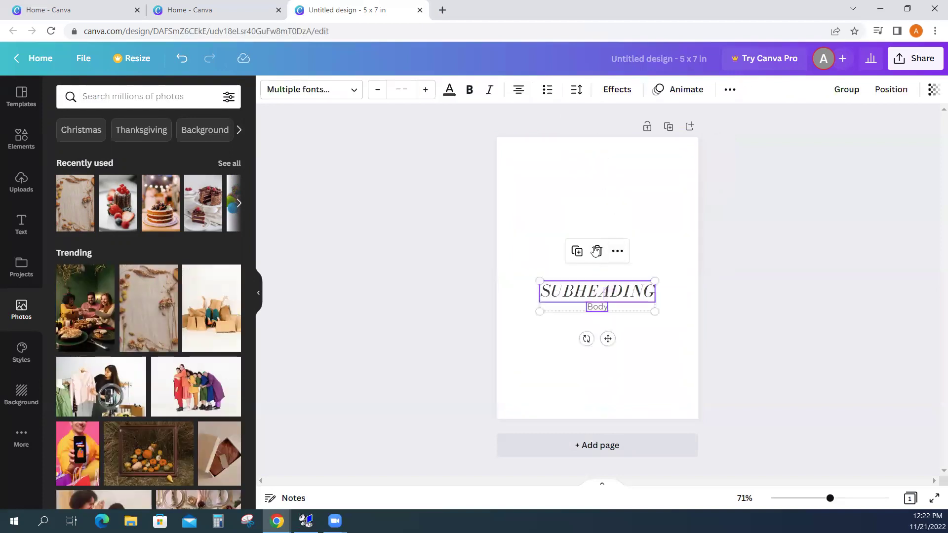
pyautogui.click(597, 252)
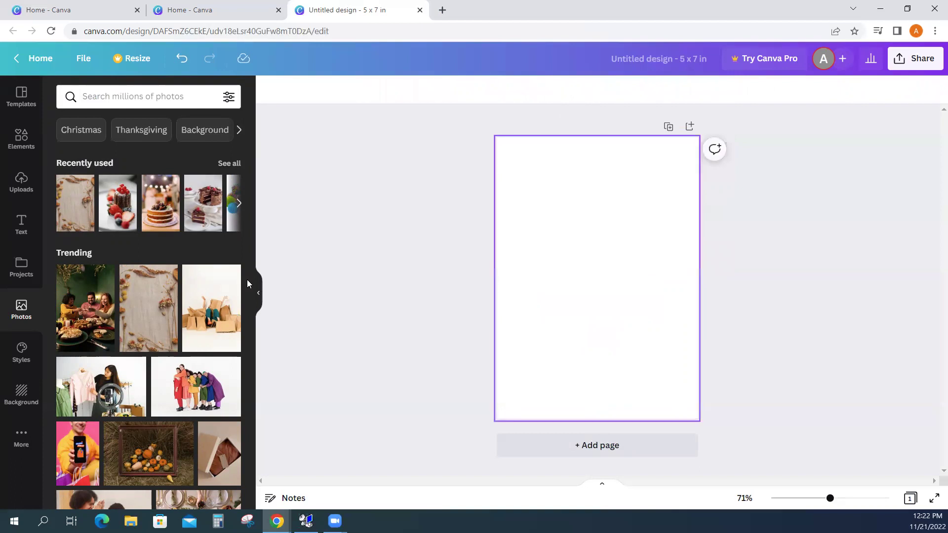
# Add the dried-flower photo to the blank card and enlarge it to cover the whole page
pyautogui.click(147, 318)
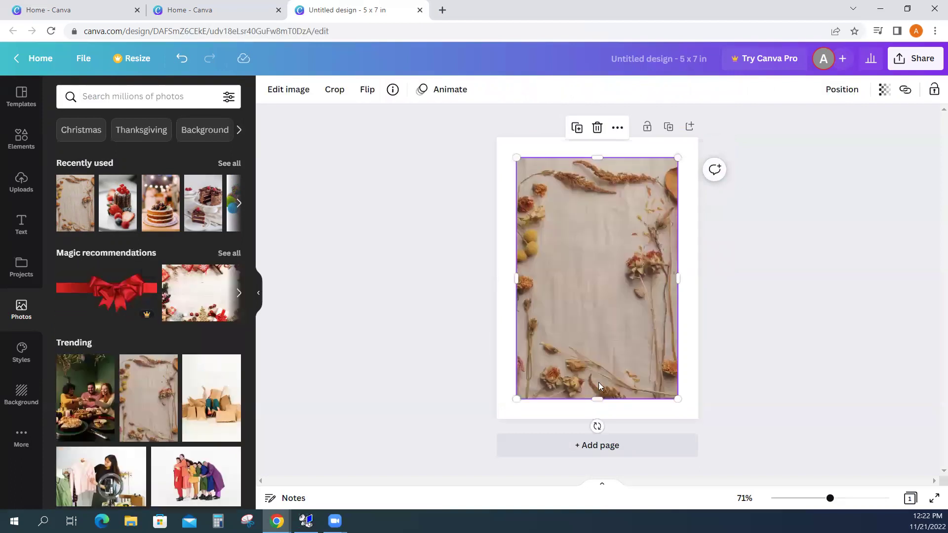
pyautogui.moveTo(679, 401); pyautogui.dragTo(707, 418)
pyautogui.moveTo(517, 158); pyautogui.dragTo(491, 133)
pyautogui.click(832, 263)
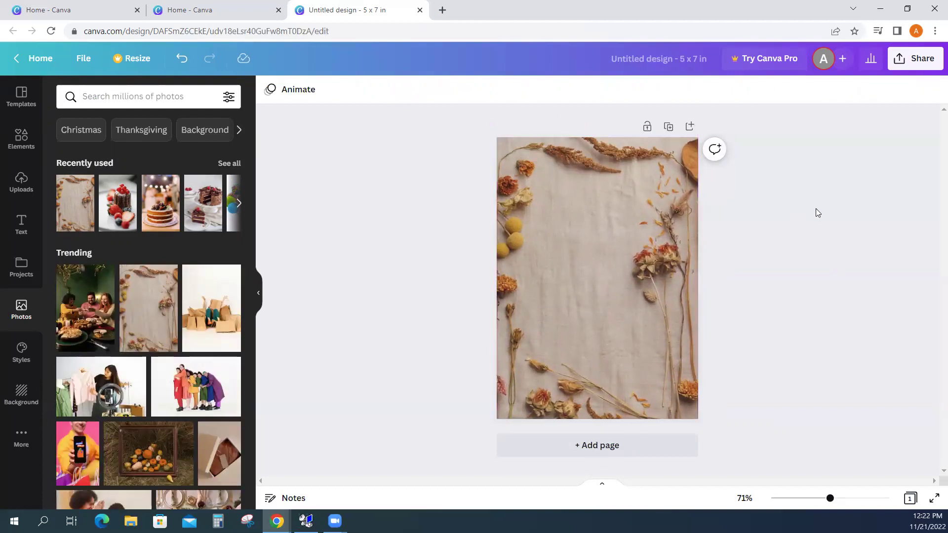
# Add a heading reading "Happy Holidays", shrink it to size 25.6 and place it near the upper edge of the card
pyautogui.click(19, 223)
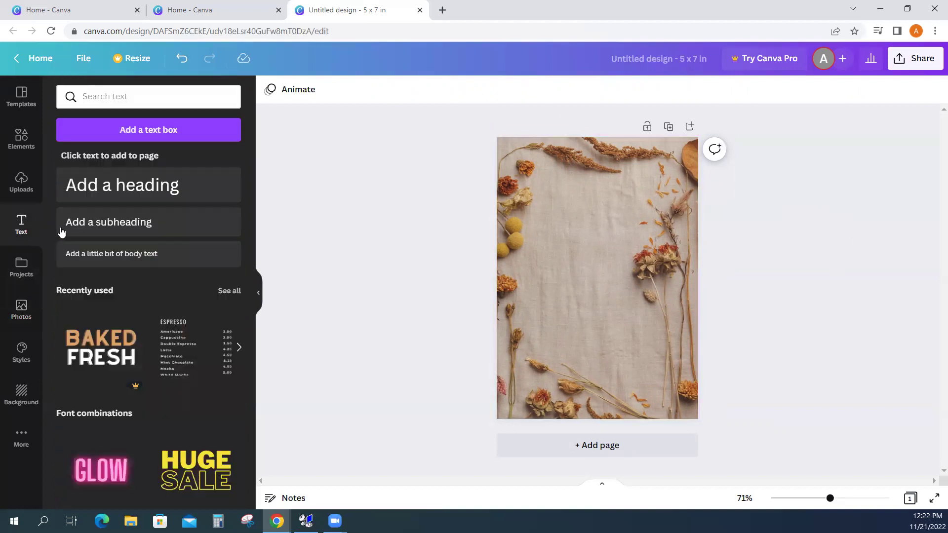
pyautogui.click(111, 198)
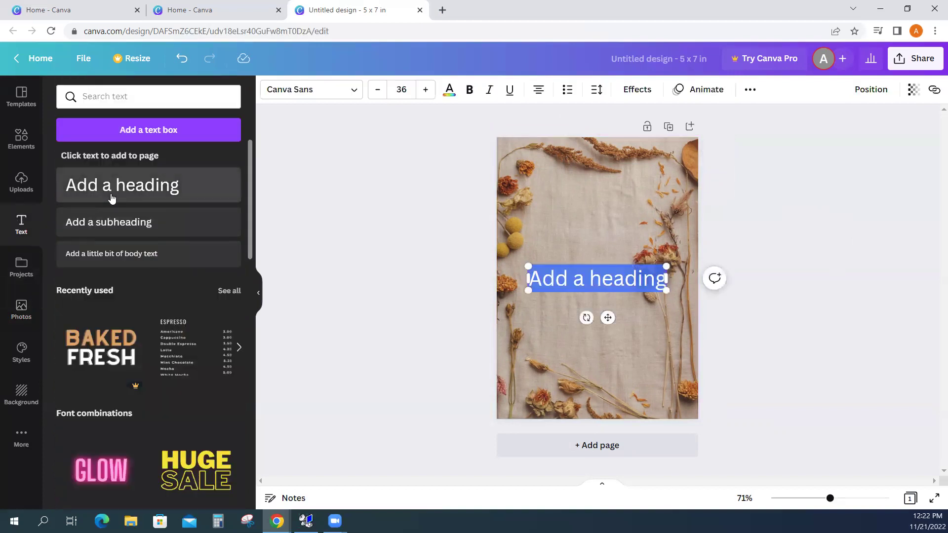
pyautogui.write('Happy')
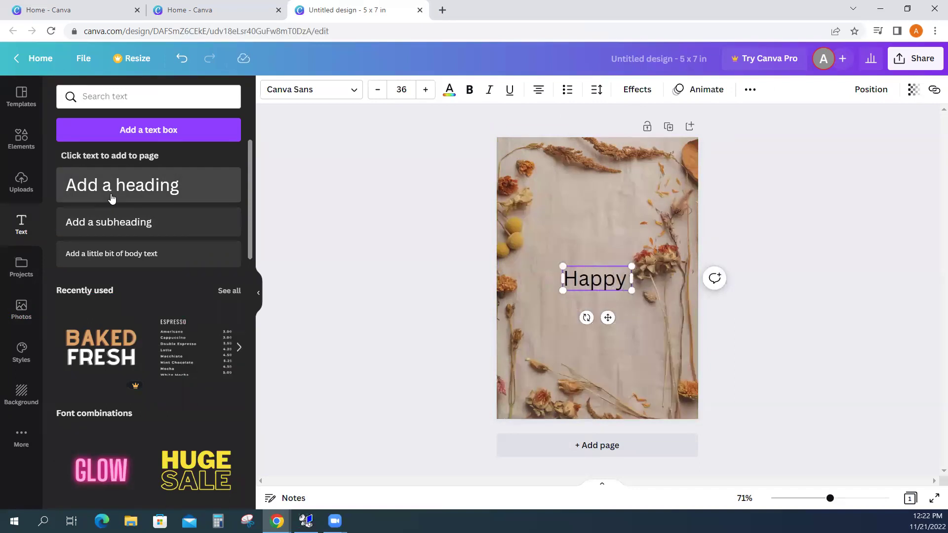
pyautogui.write(' Holidays')
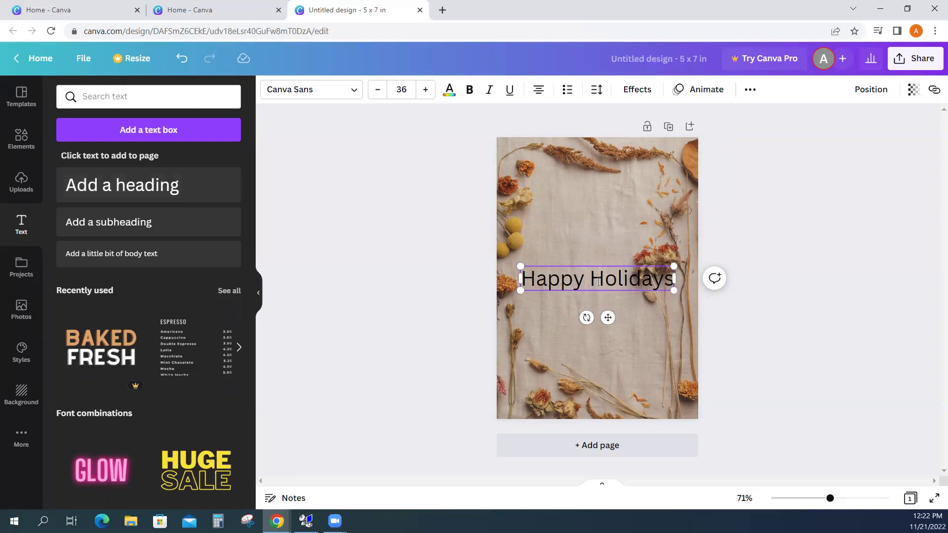
pyautogui.moveTo(598, 262); pyautogui.dragTo(611, 180)
# Compare the Eyesome Script and Bakerie Bold fonts on the "Happy Holidays" heading and apply Bakerie Bold
pyautogui.moveTo(684, 207); pyautogui.dragTo(539, 198)
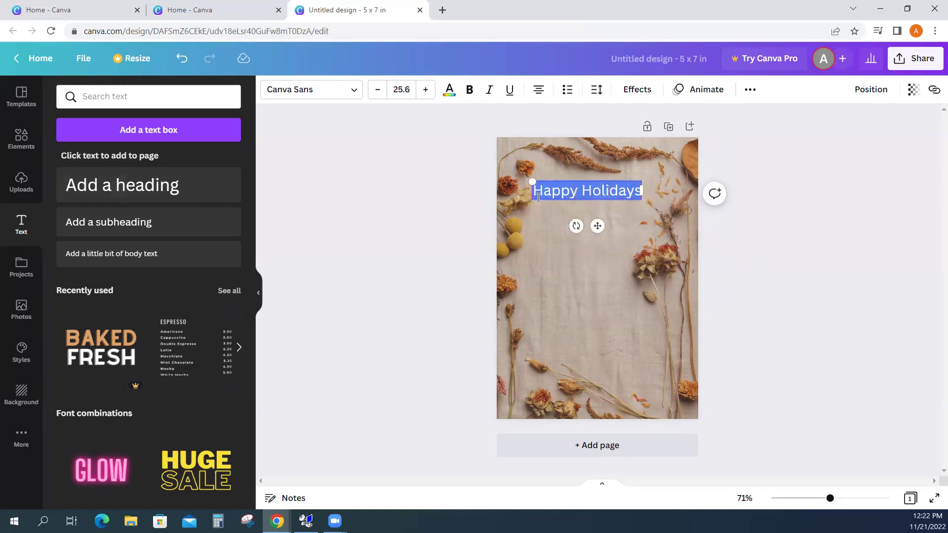
pyautogui.click(351, 97)
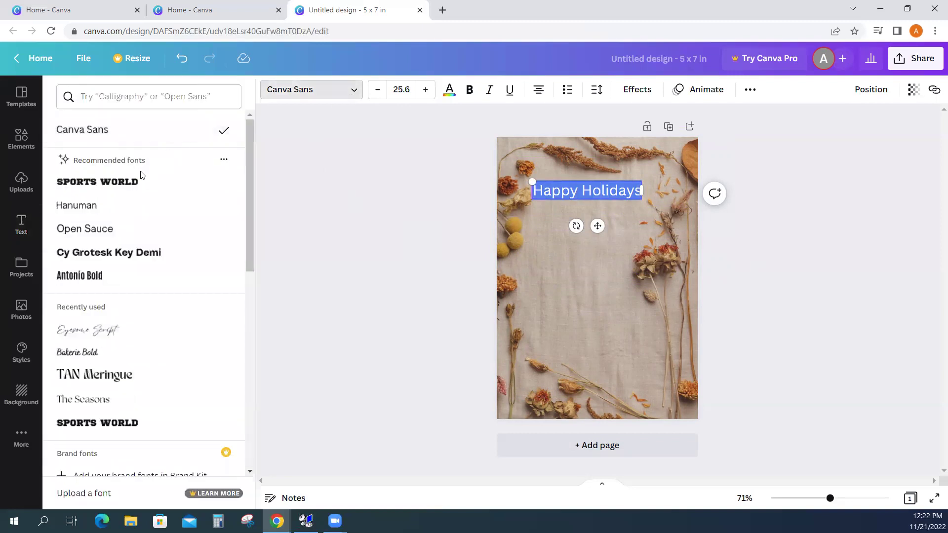
pyautogui.click(107, 331)
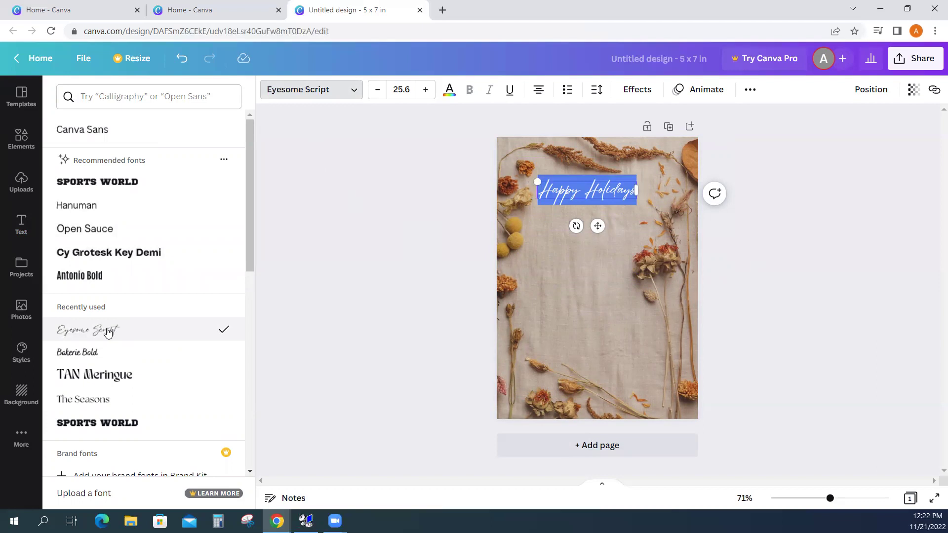
pyautogui.click(103, 355)
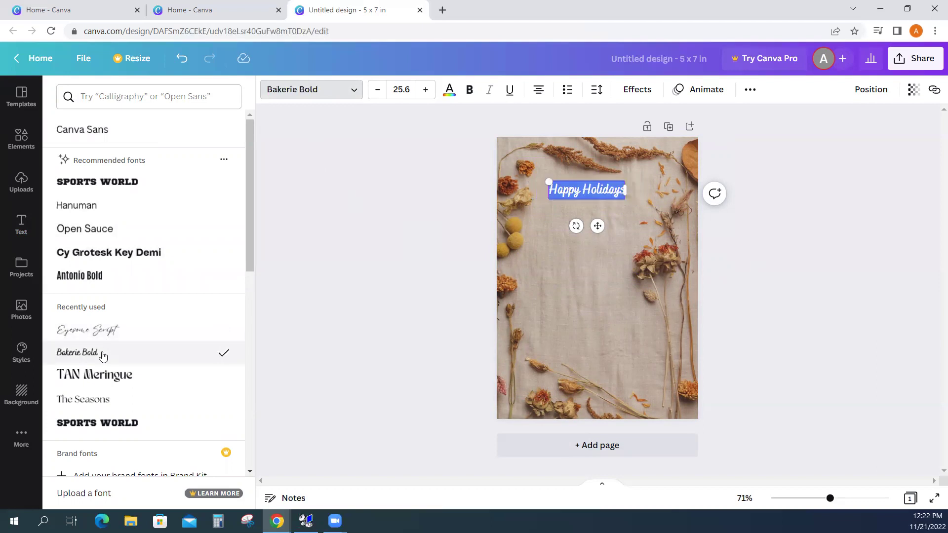
pyautogui.click(109, 332)
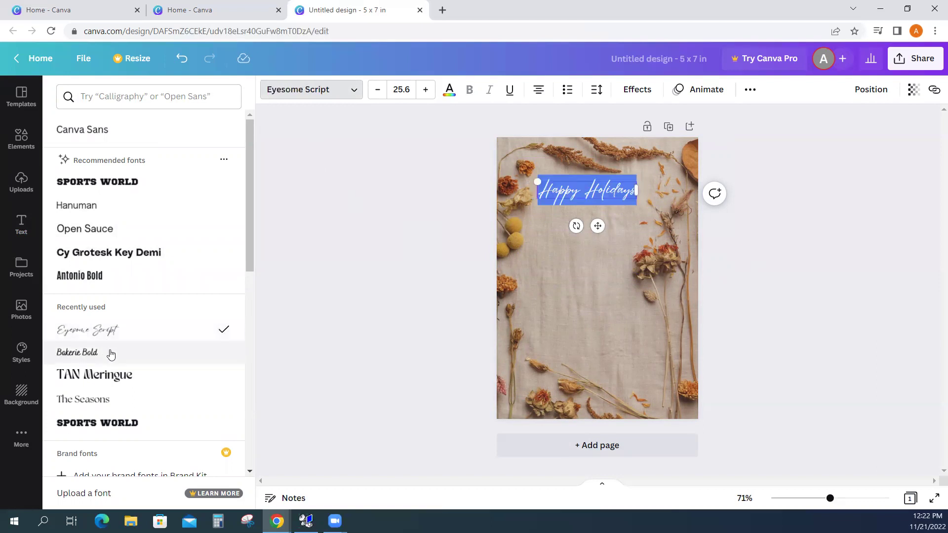
pyautogui.click(111, 355)
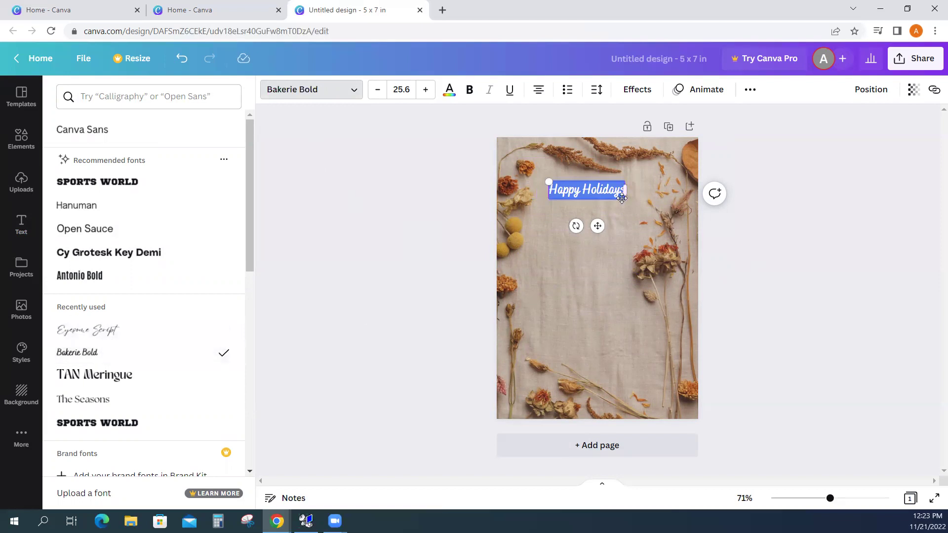
# Enlarge the "Happy Holidays" heading to about size 36 and shift it slightly right toward the card's center
pyautogui.click(424, 90)
pyautogui.click(425, 89)
pyautogui.click(424, 91)
pyautogui.click(424, 90)
pyautogui.click(424, 90)
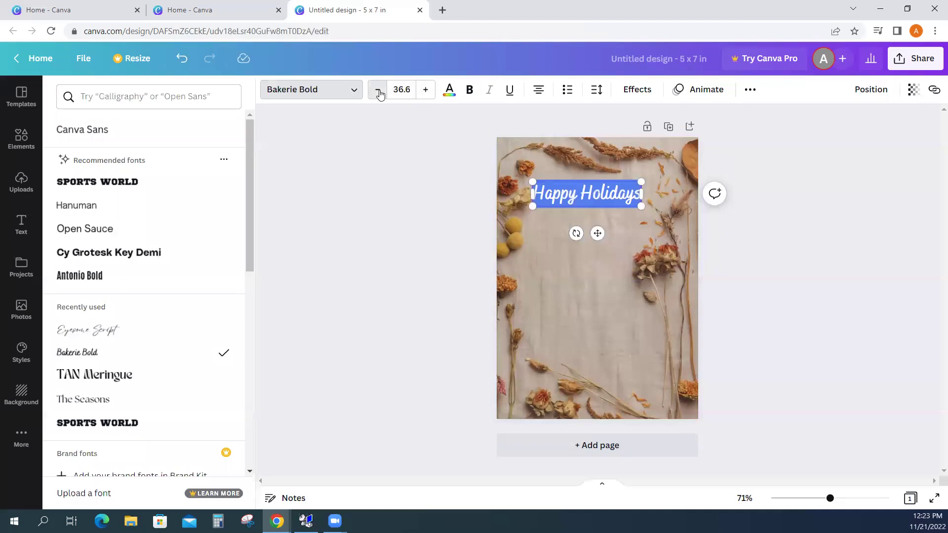
pyautogui.click(827, 231)
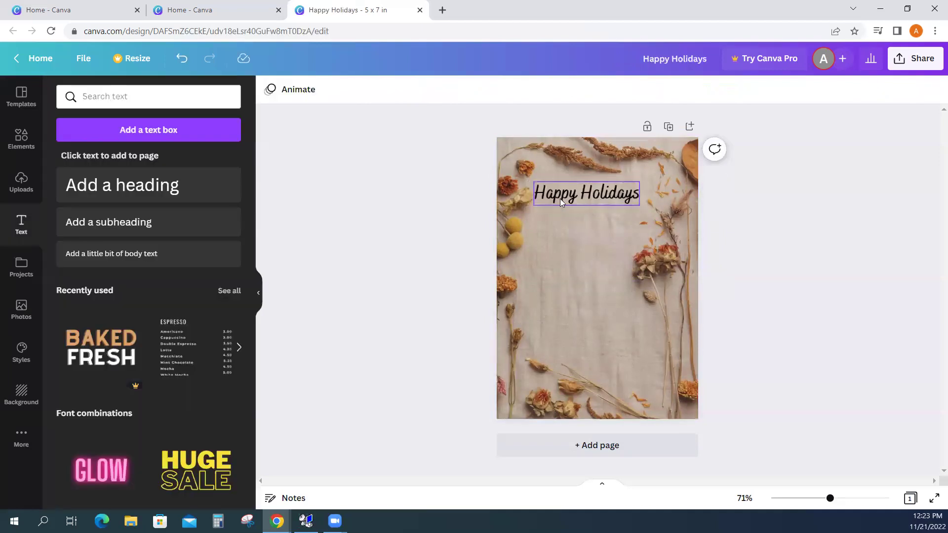
pyautogui.click(576, 195)
pyautogui.click(873, 259)
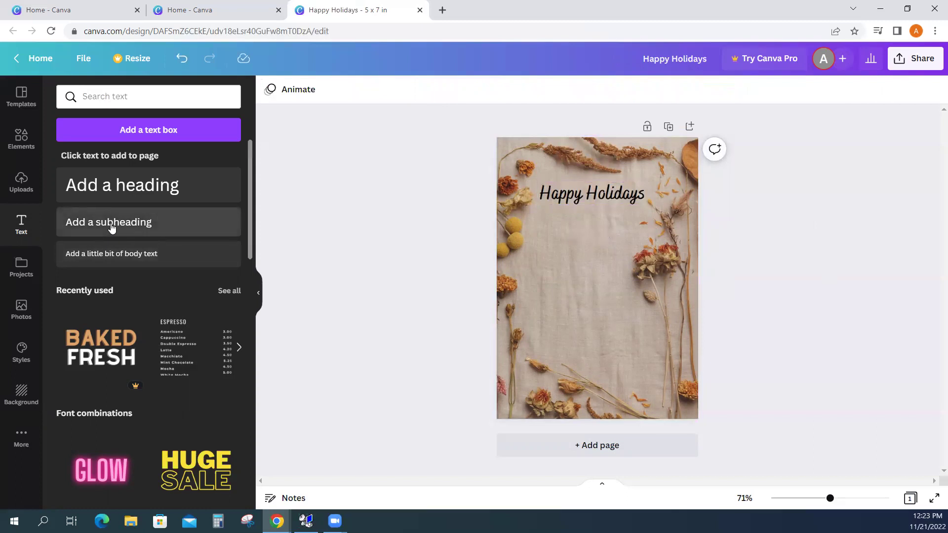
# Add a body text box to the middle of the card and undo the duplicate one
pyautogui.click(130, 258)
pyautogui.click(127, 257)
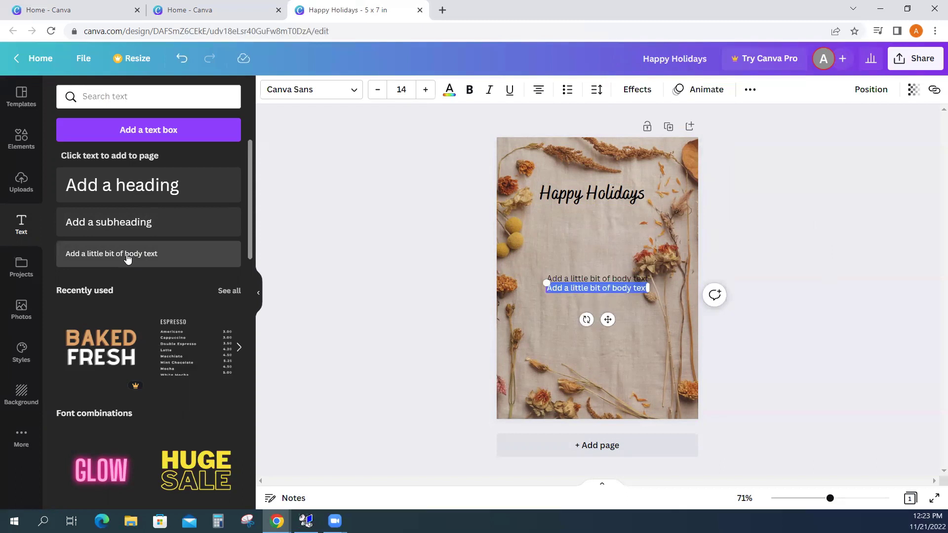
pyautogui.hotkey('ctrl', 'z')
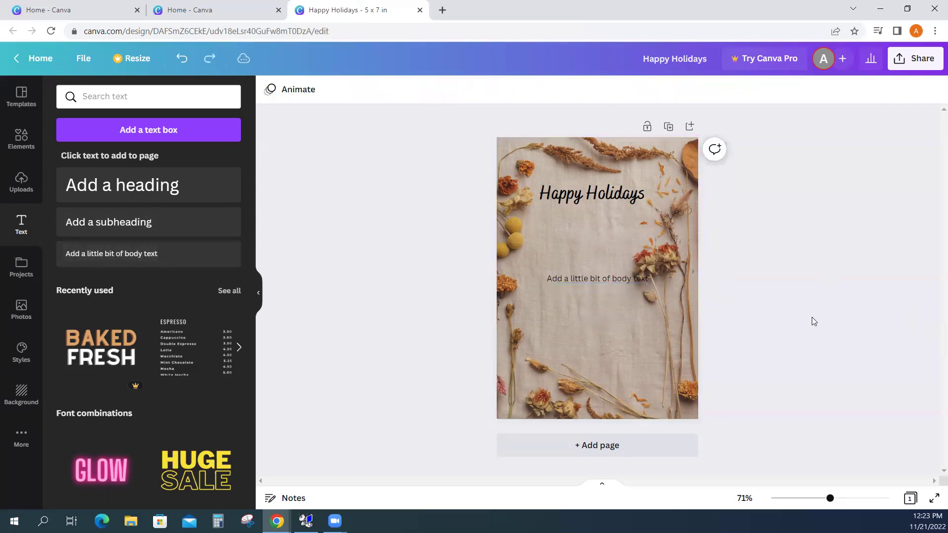
# Replace the placeholder body text with "I am incredibly thankful for your friendship.. Loreum ipson"
pyautogui.click(615, 278)
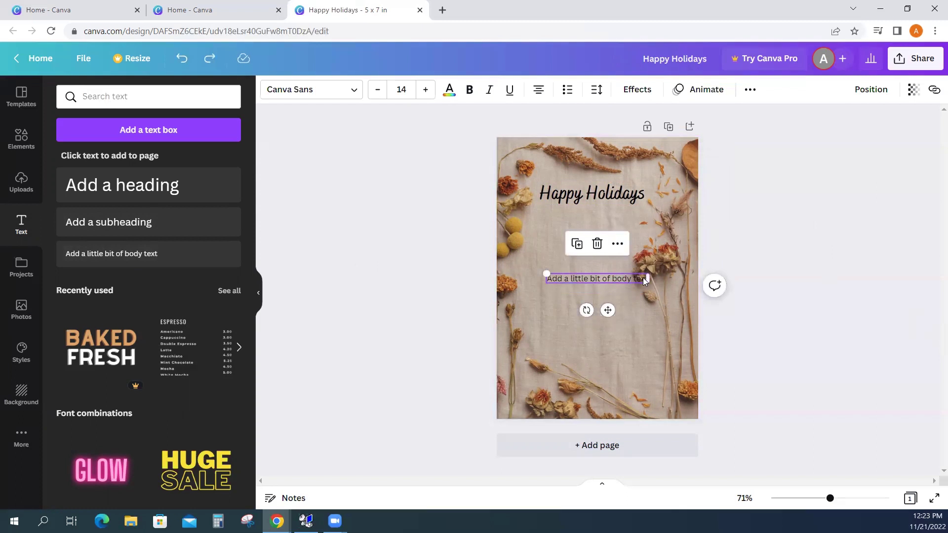
pyautogui.doubleClick(643, 278)
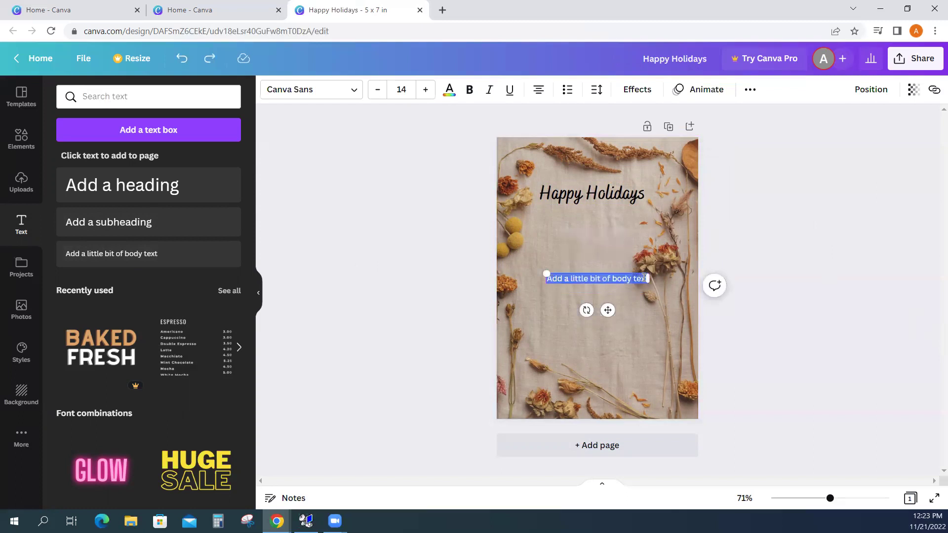
pyautogui.write('I am')
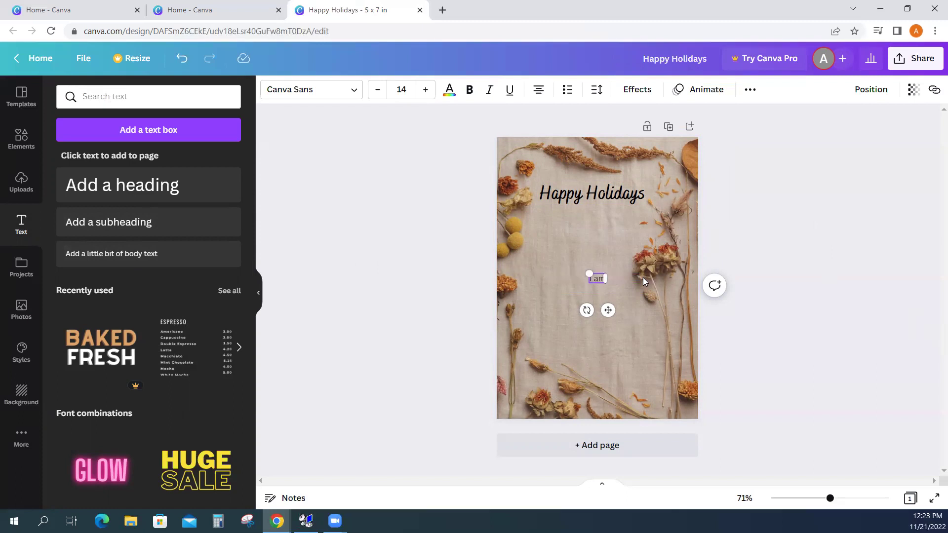
pyautogui.write(' ind')
pyautogui.write('credibly than')
pyautogui.write('kf')
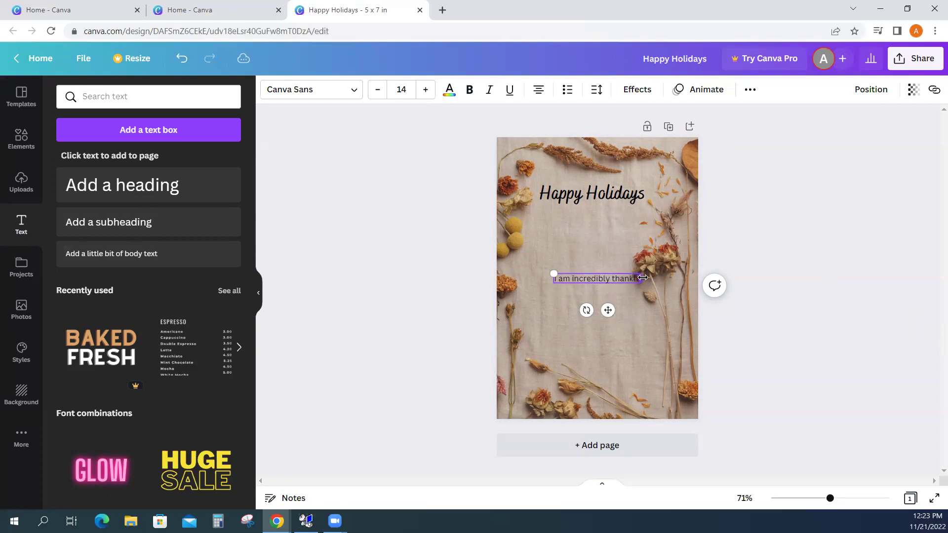
pyautogui.write('ul for alu')
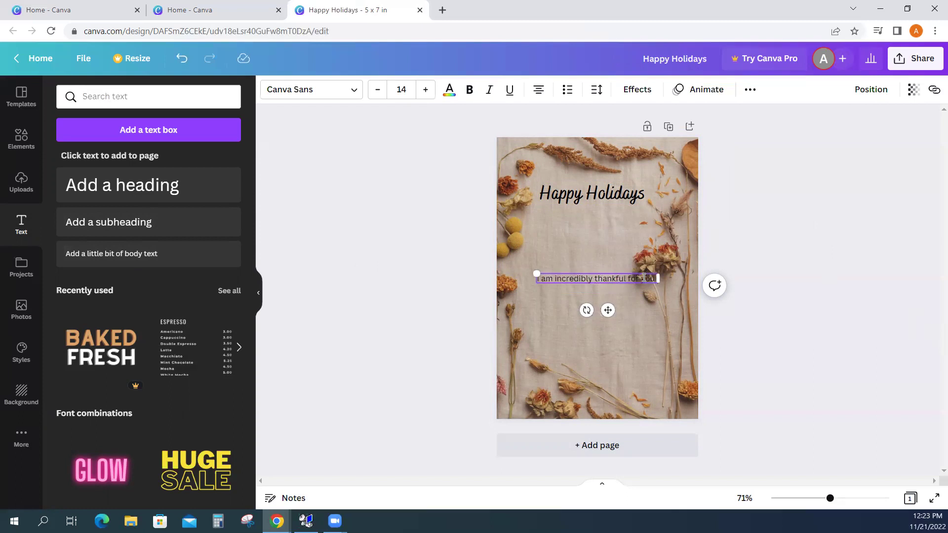
pyautogui.write('r friendship')
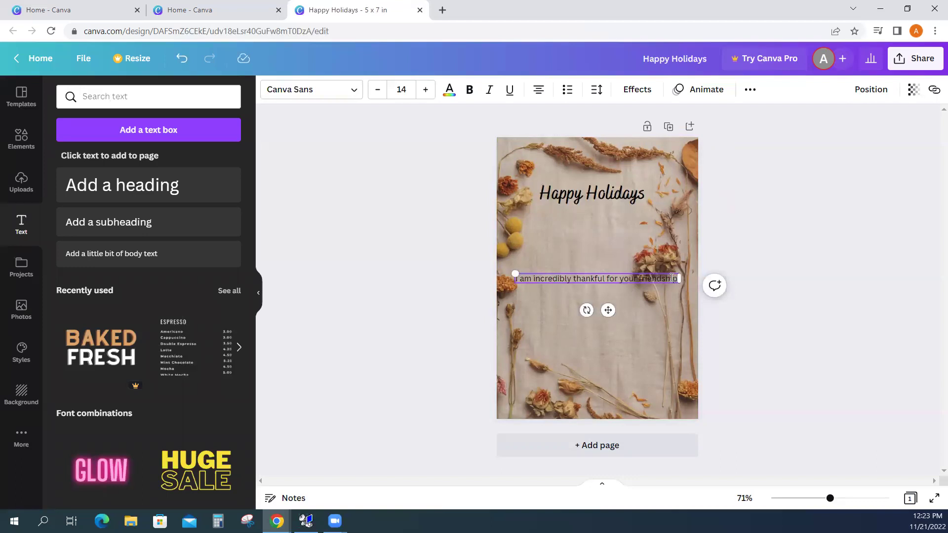
pyautogui.write('.')
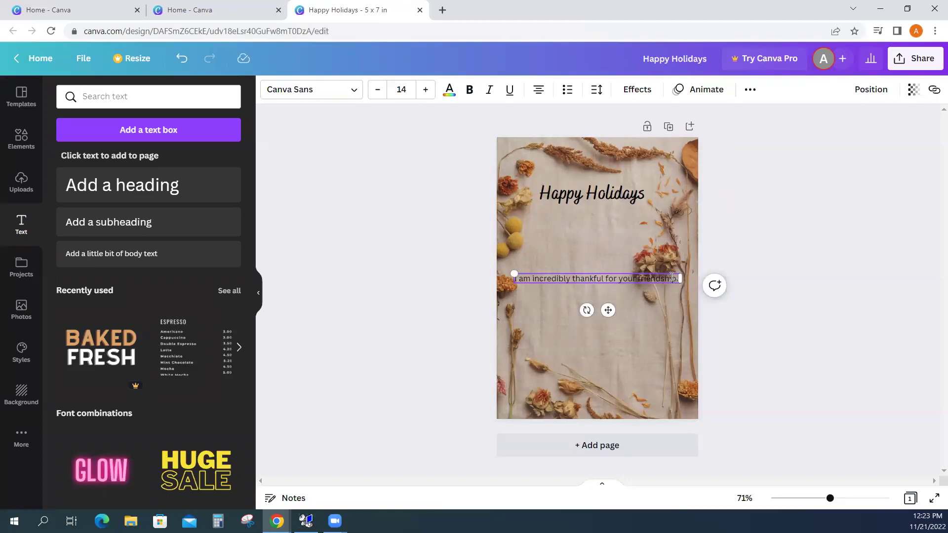
pyautogui.write(' Forev')
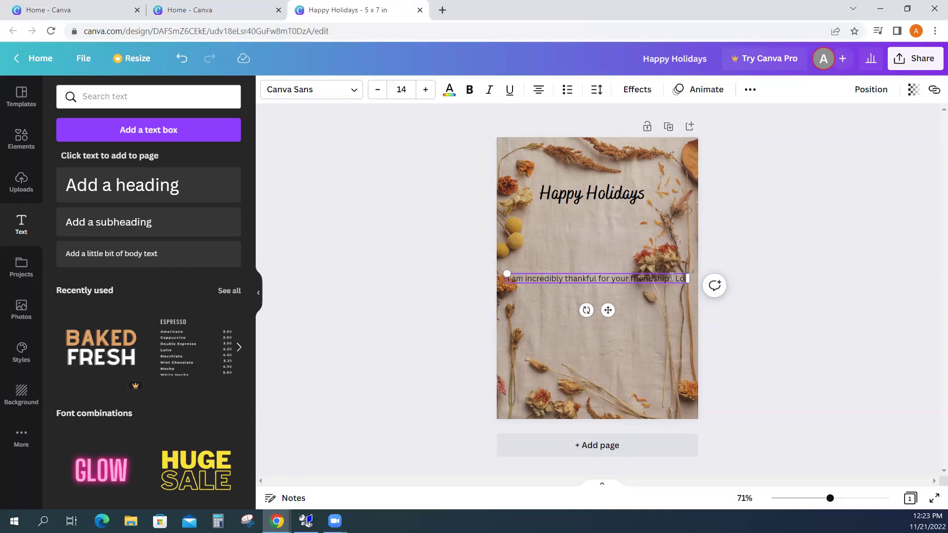
pyautogui.write('m ipson')
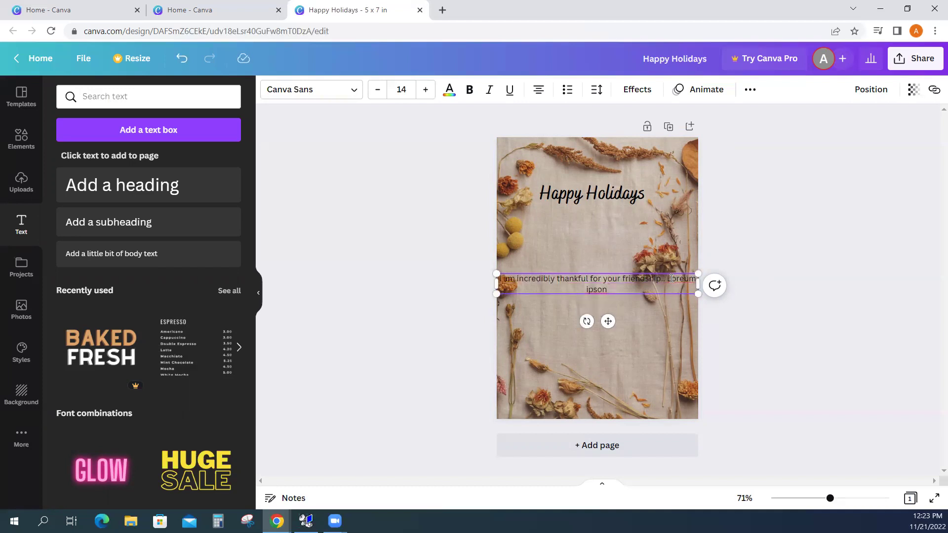
# Copy the whole body message and paste it three more times after itself, separating the copies with periods
pyautogui.hotkey('ctrl', 'shift', 'Left')
pyautogui.hotkey('ctrl', 'a')
pyautogui.hotkey('ctrl', 'c')
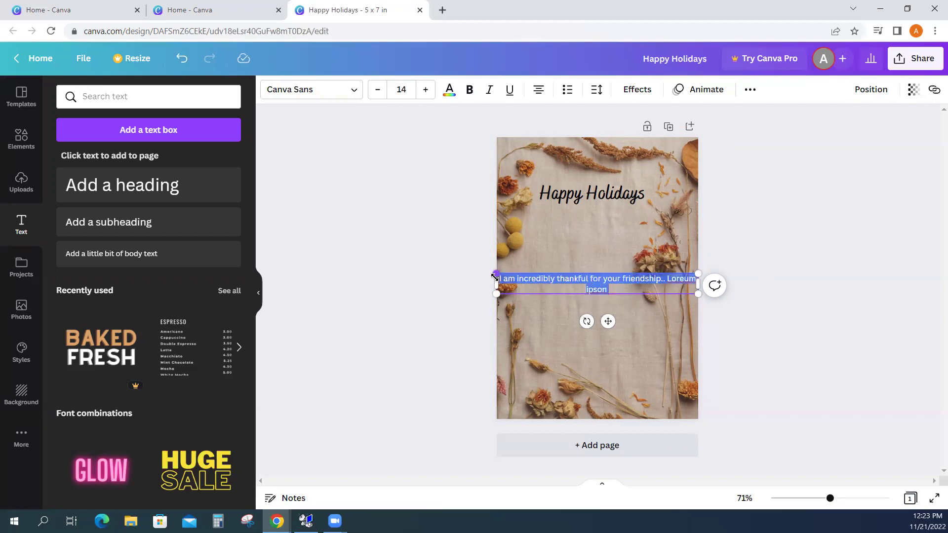
pyautogui.click(620, 287)
pyautogui.write('.')
pyautogui.hotkey('ctrl', 'v')
pyautogui.press('BackSpace')
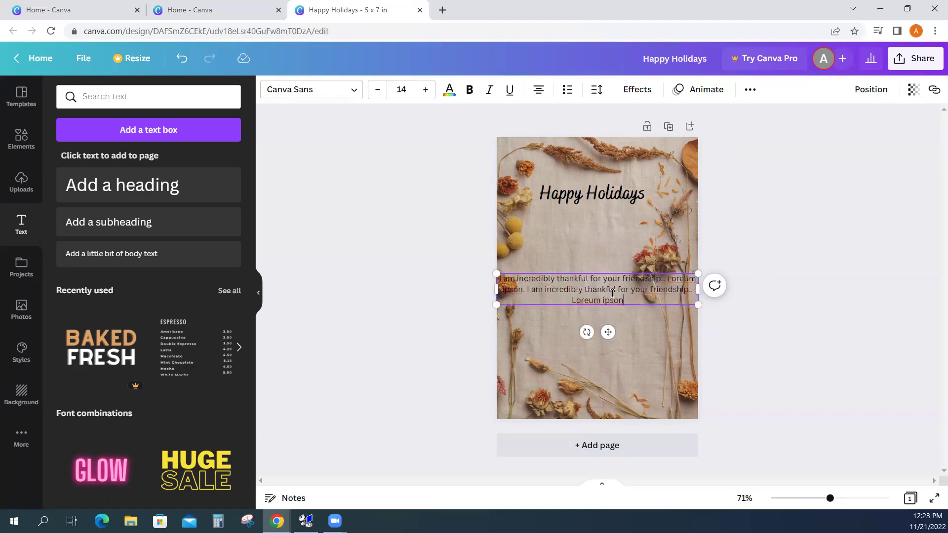
pyautogui.write('.')
pyautogui.hotkey('ctrl', 'v')
pyautogui.write('.')
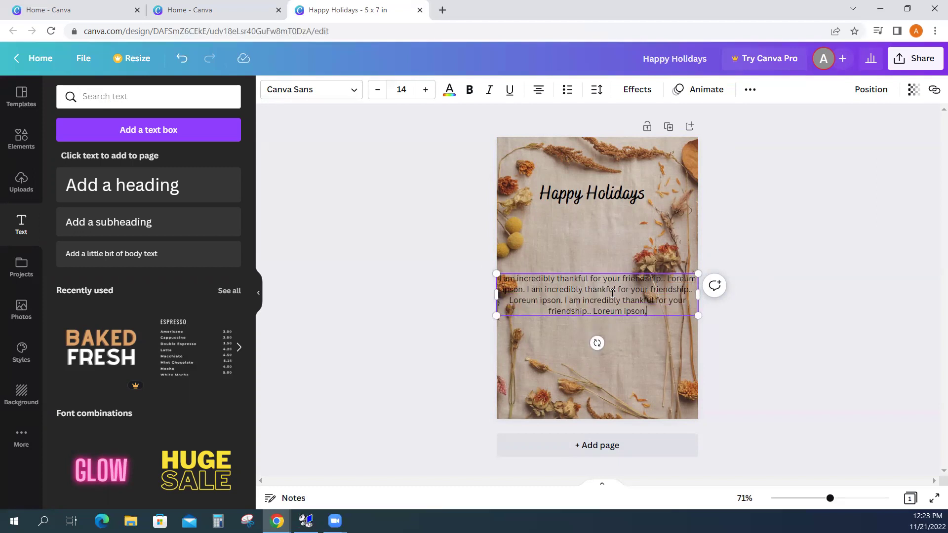
pyautogui.hotkey('ctrl', 'v')
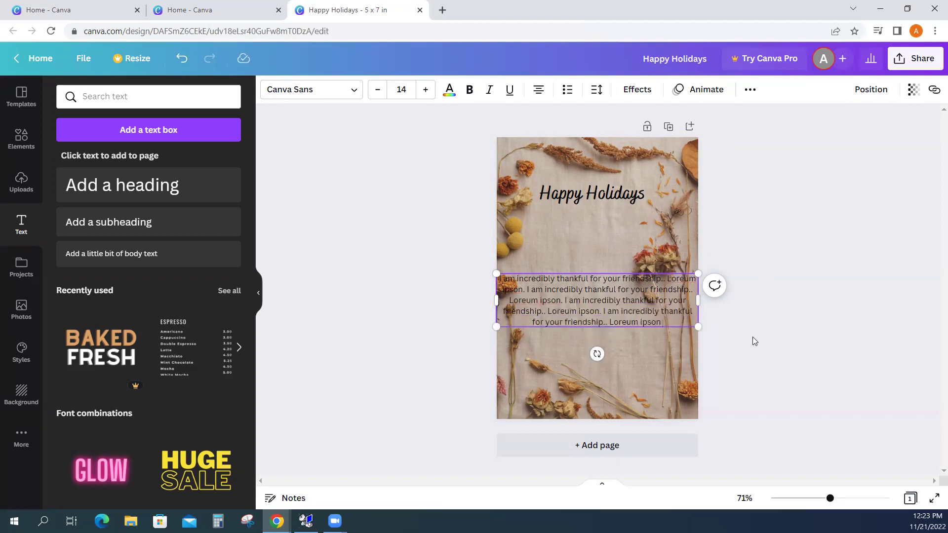
# Narrow the body text box to fit between the flowers and move it directly below the "Happy Holidays" heading
pyautogui.moveTo(697, 300); pyautogui.dragTo(623, 299)
pyautogui.moveTo(572, 272); pyautogui.dragTo(598, 211)
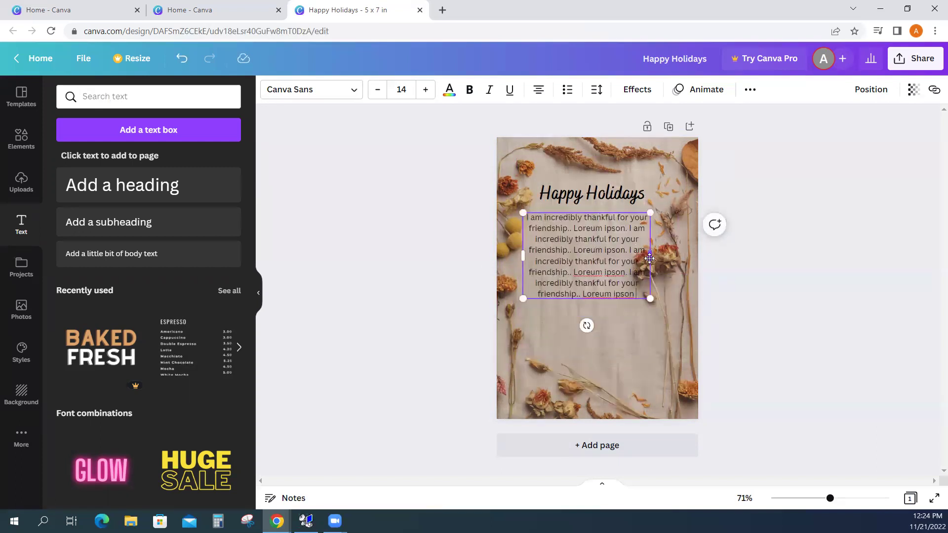
pyautogui.moveTo(650, 256); pyautogui.dragTo(632, 254)
pyautogui.click(766, 249)
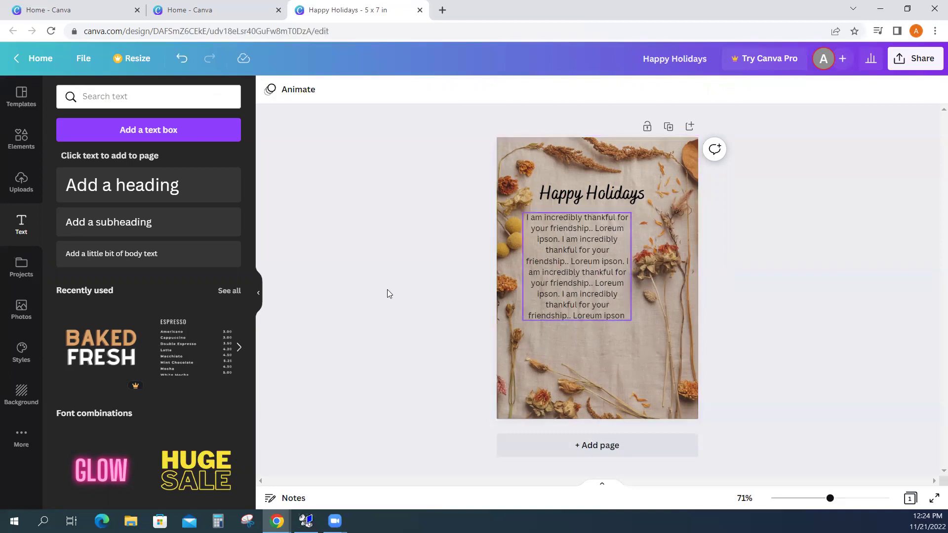
# Add a subheading below the body message, narrow its box, and replace the placeholder with "Love," and "Your Friend" on two lines
pyautogui.click(123, 222)
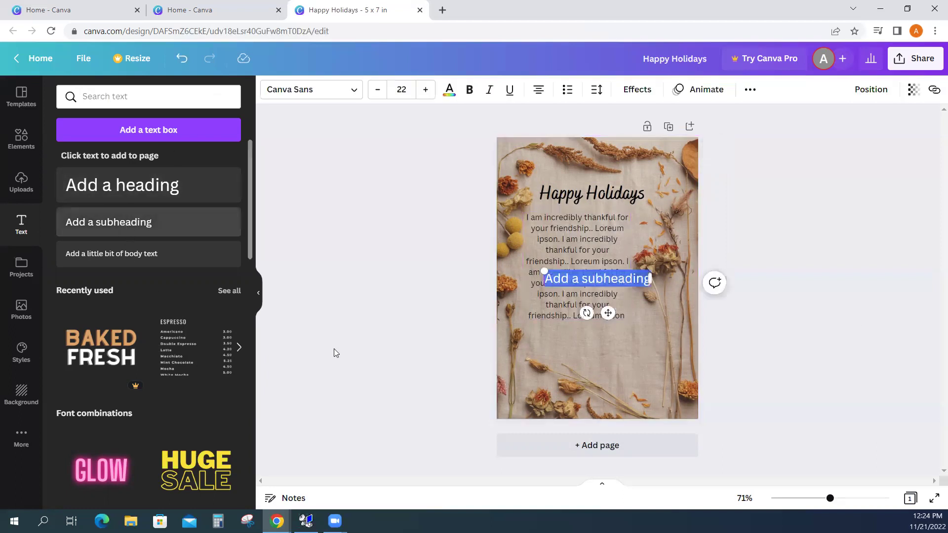
pyautogui.moveTo(580, 286); pyautogui.dragTo(620, 339)
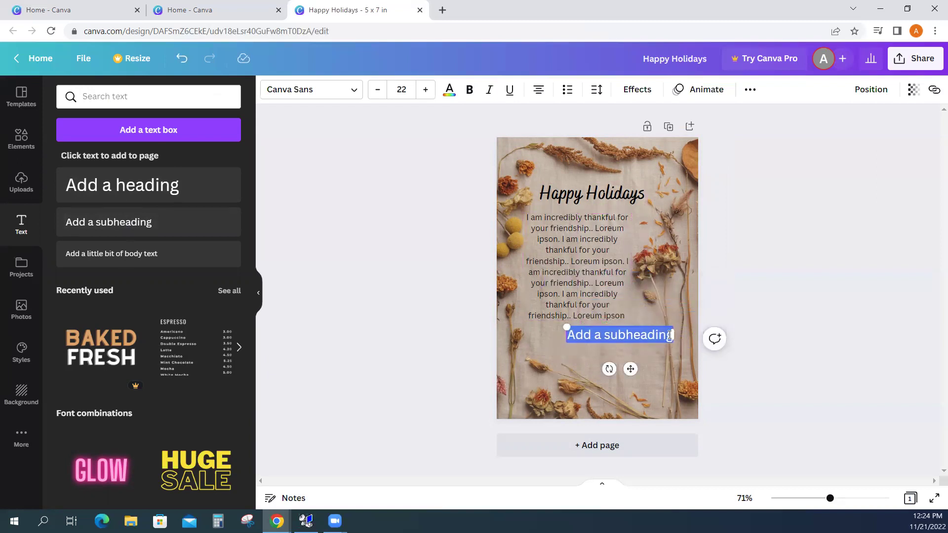
pyautogui.moveTo(674, 338); pyautogui.dragTo(647, 334)
pyautogui.write('Love,')
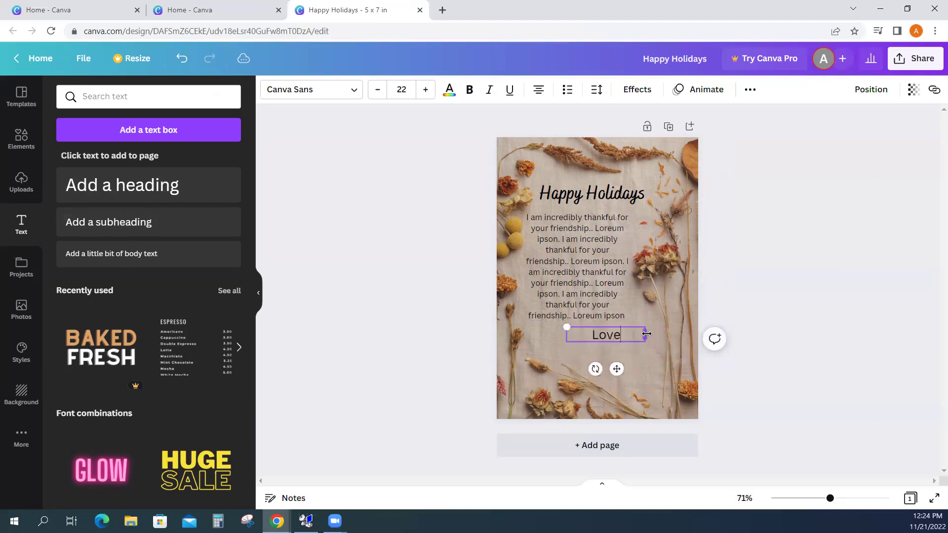
pyautogui.press('Return')
pyautogui.write('Your Friend')
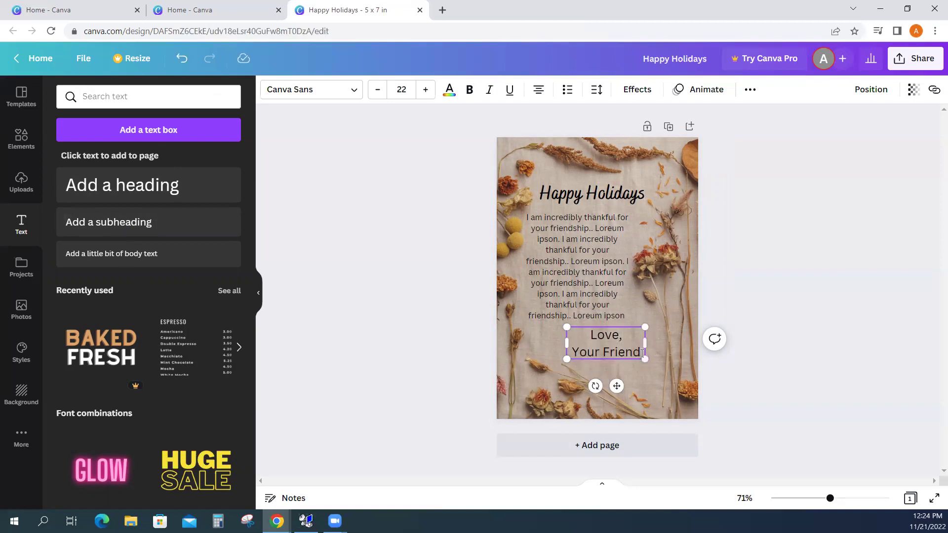
# Set the "Your Friend" line of the sign-off in the Bakerie Bold font
pyautogui.moveTo(641, 349); pyautogui.dragTo(571, 352)
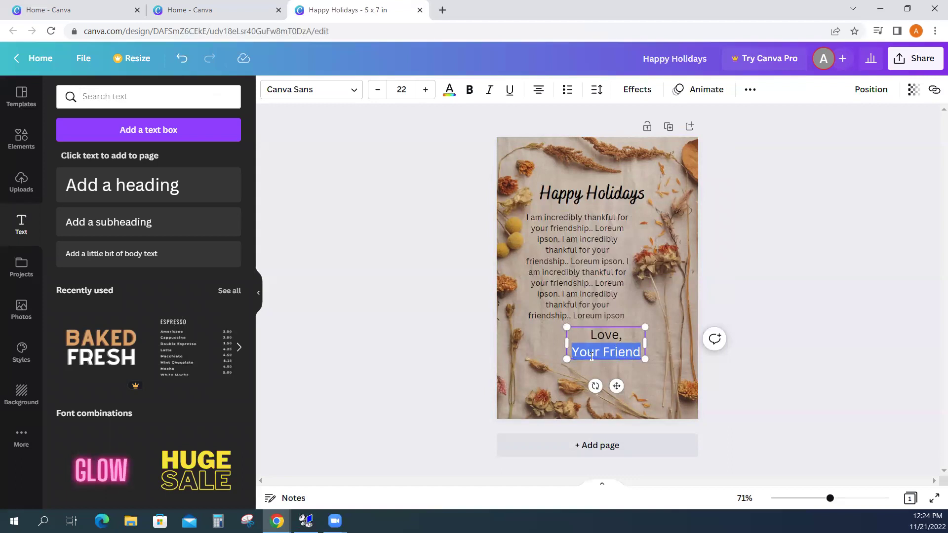
pyautogui.click(357, 90)
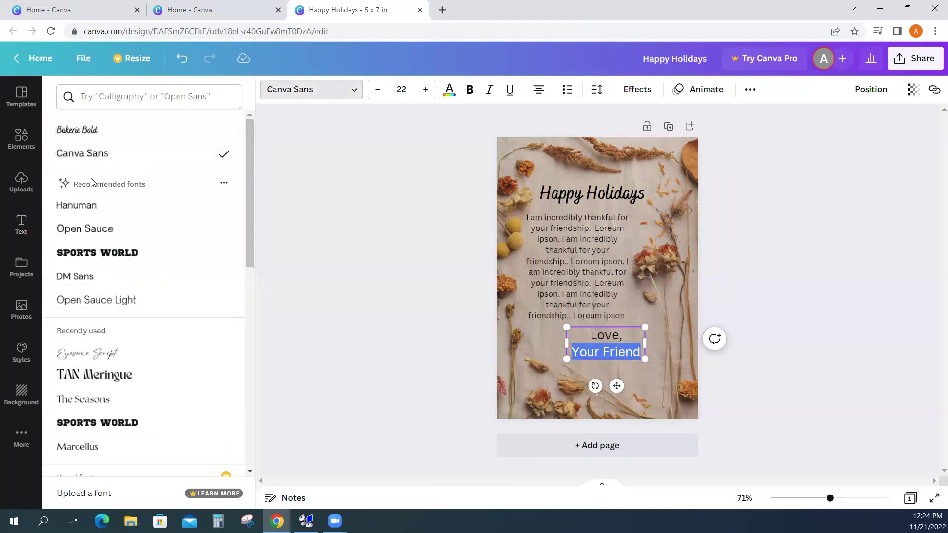
pyautogui.click(93, 131)
pyautogui.press('Escape')
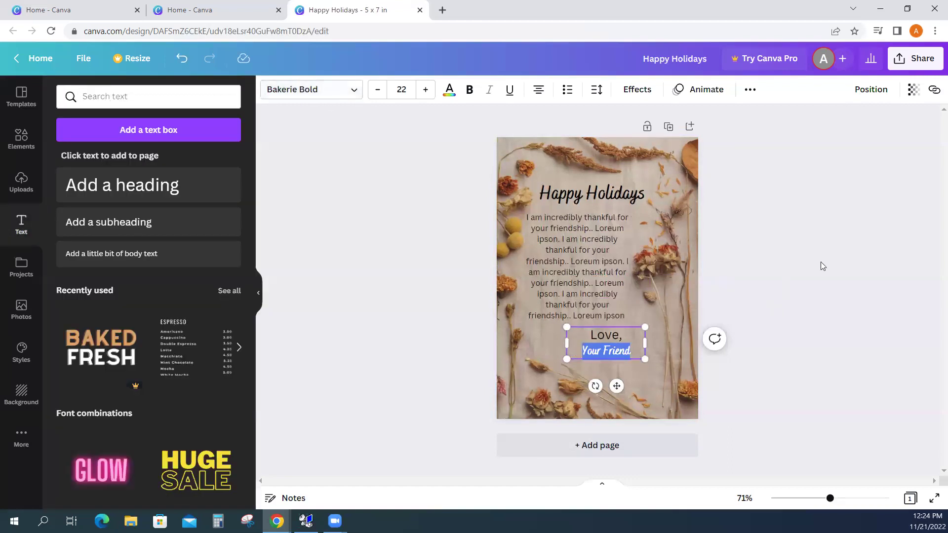
pyautogui.press('Escape')
# Apply Bakerie Bold to the whole sign-off, including "Love,", and narrow its text box from the left edge
pyautogui.click(613, 327)
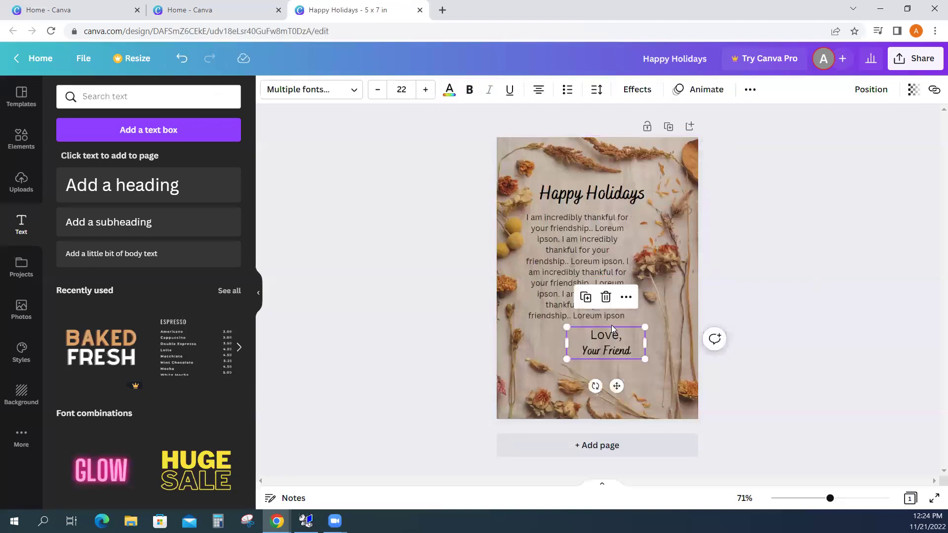
pyautogui.doubleClick(634, 351)
pyautogui.click(634, 351)
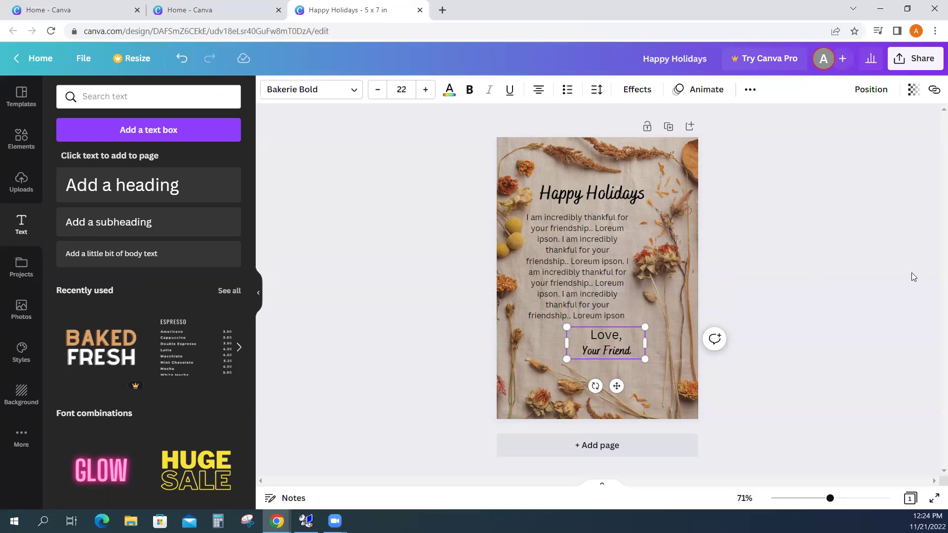
pyautogui.click(912, 277)
pyautogui.click(630, 352)
pyautogui.moveTo(631, 352); pyautogui.dragTo(587, 336)
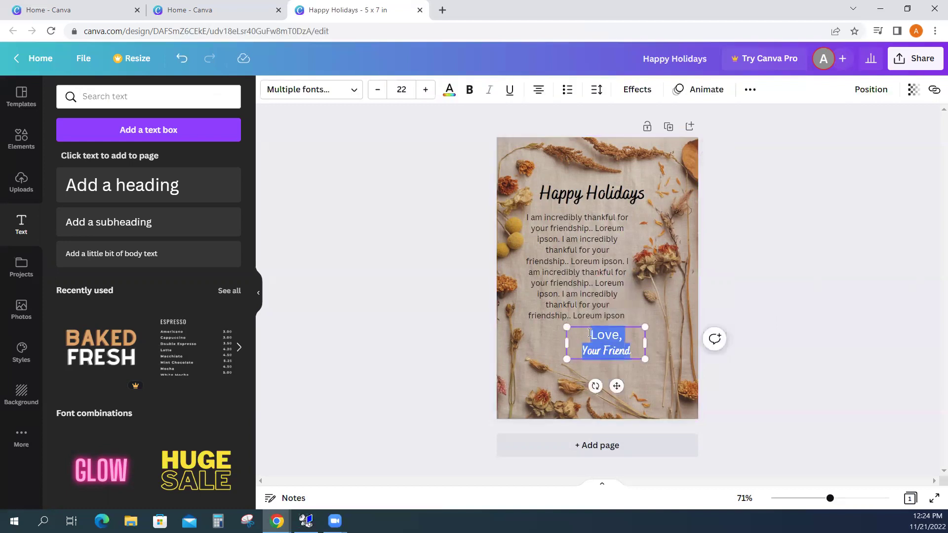
pyautogui.click(354, 92)
pyautogui.click(105, 133)
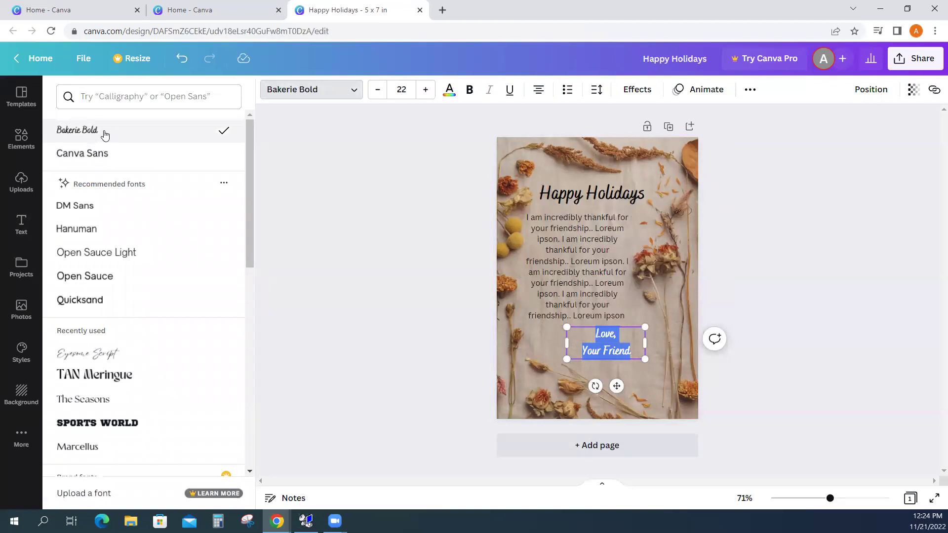
pyautogui.press('Escape')
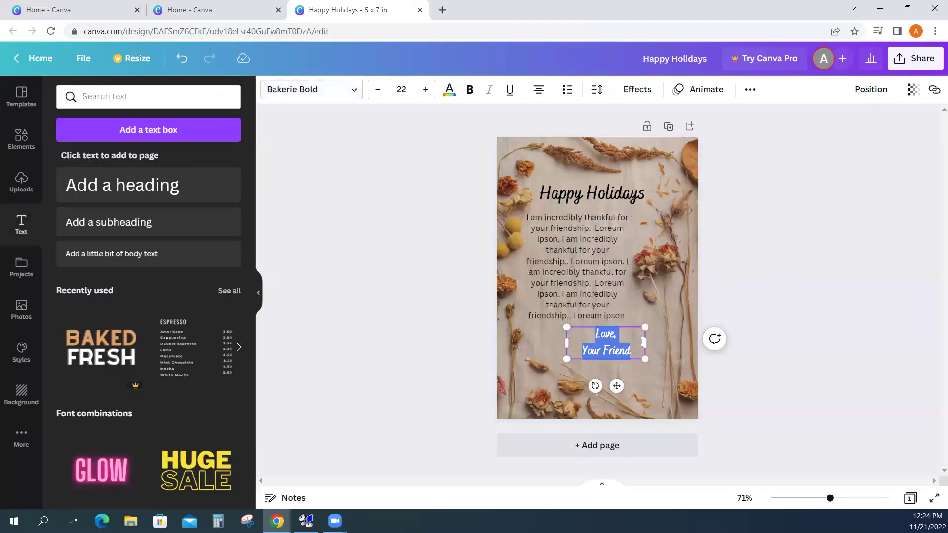
pyautogui.moveTo(568, 345); pyautogui.dragTo(592, 342)
pyautogui.click(871, 341)
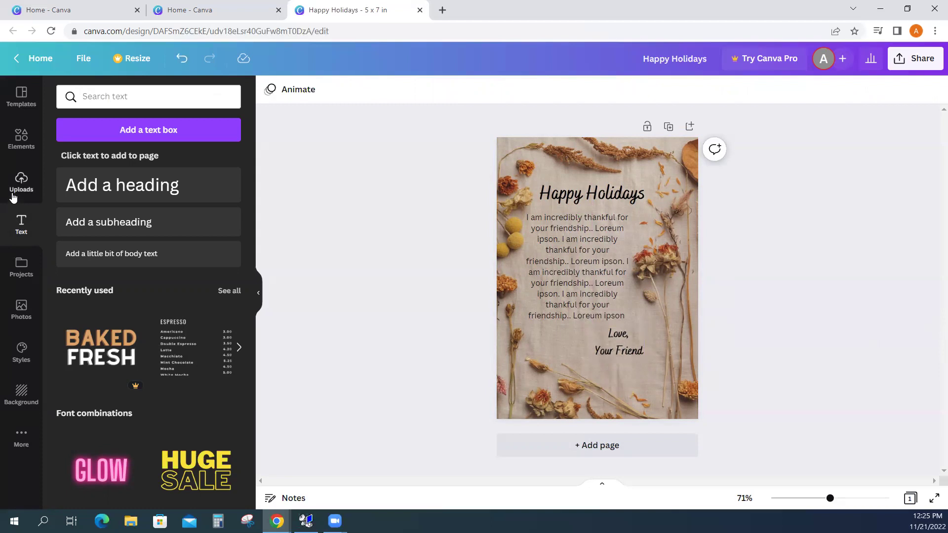
# Look through the available element categories, from graphics, stickers and photos to audio, charts and tables
pyautogui.click(26, 153)
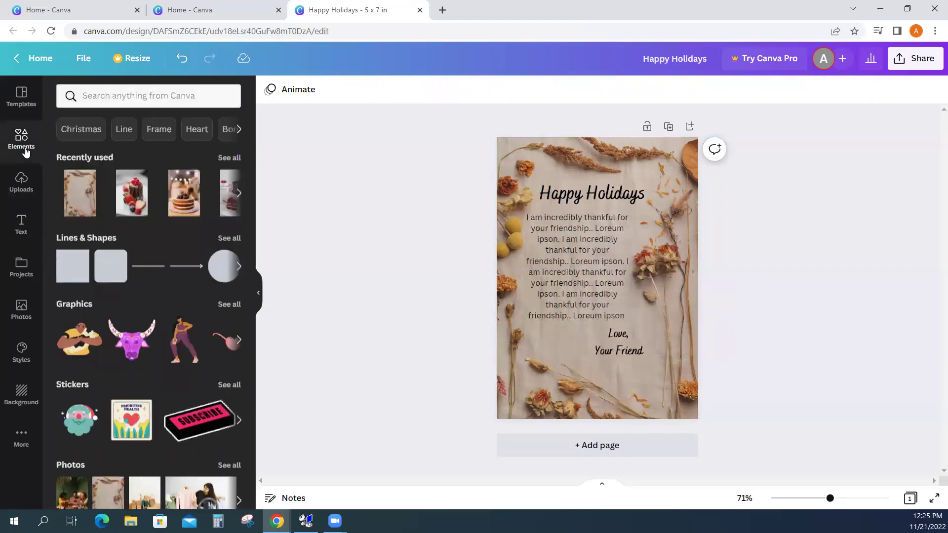
pyautogui.scroll(-3, 137, 267)
pyautogui.scroll(-1, 137, 267)
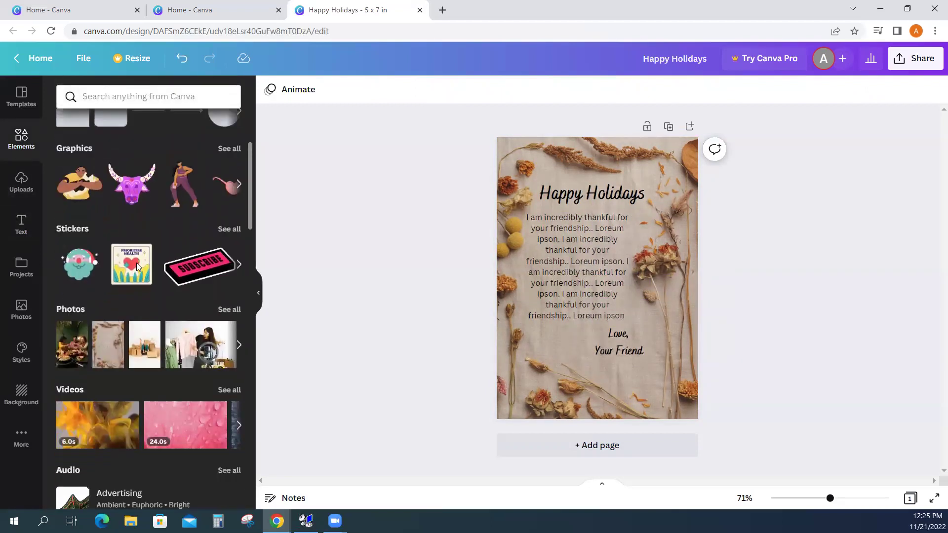
pyautogui.scroll(-3, 137, 267)
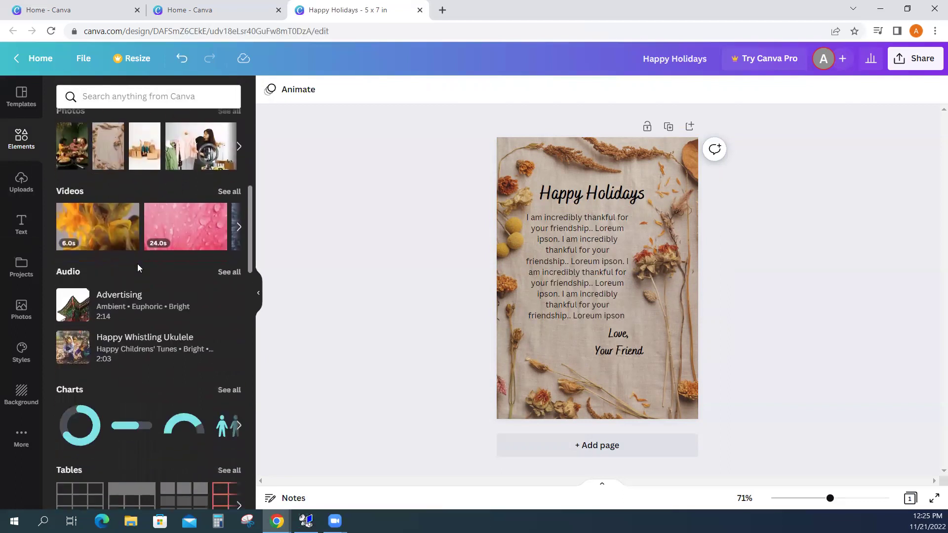
pyautogui.scroll(-7, 151, 256)
pyautogui.scroll(-5, 148, 255)
pyautogui.scroll(18, 148, 254)
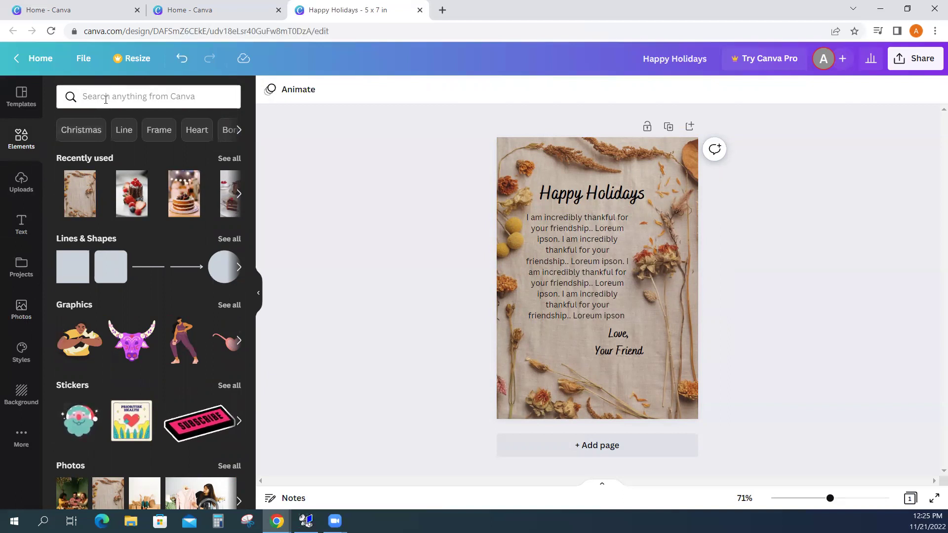
# Search the elements for "leaves" and add the orange and red maple leaf graphic as a tiny accent just left of "Love,"
pyautogui.click(89, 97)
pyautogui.write('leaves')
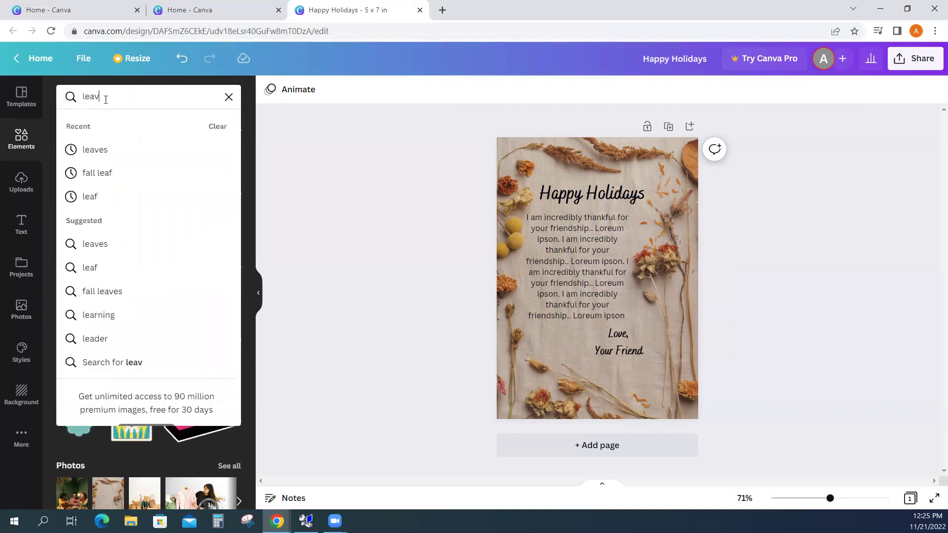
pyautogui.press('Return')
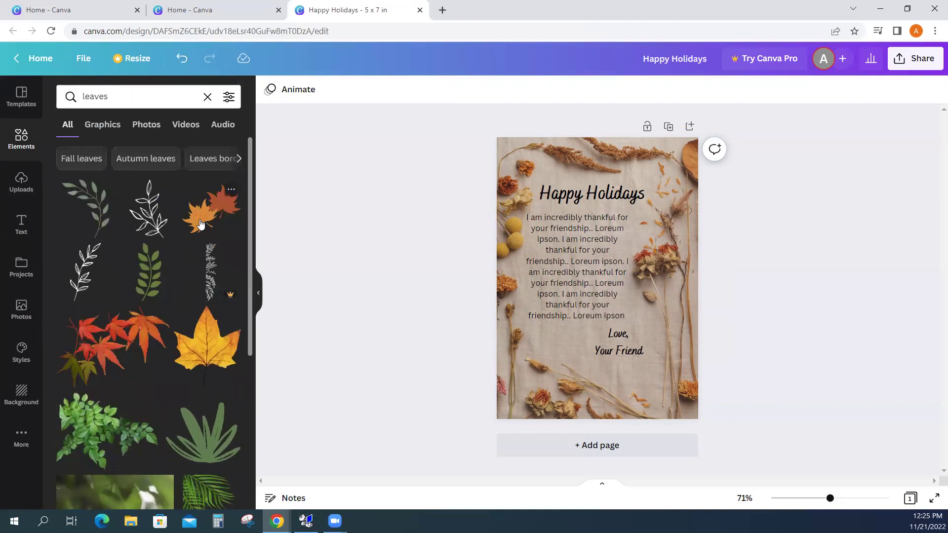
pyautogui.click(211, 208)
pyautogui.moveTo(636, 312); pyautogui.dragTo(559, 249)
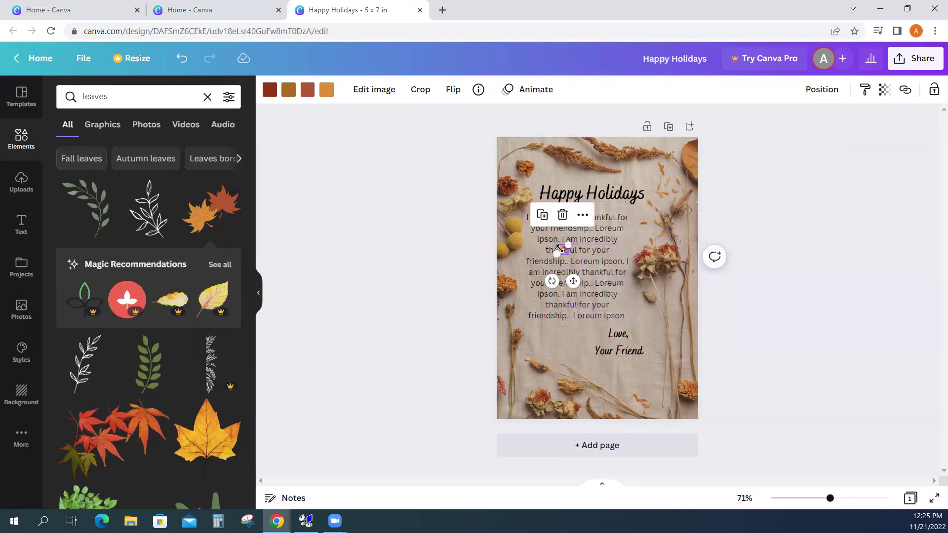
pyautogui.moveTo(574, 281); pyautogui.dragTo(611, 364)
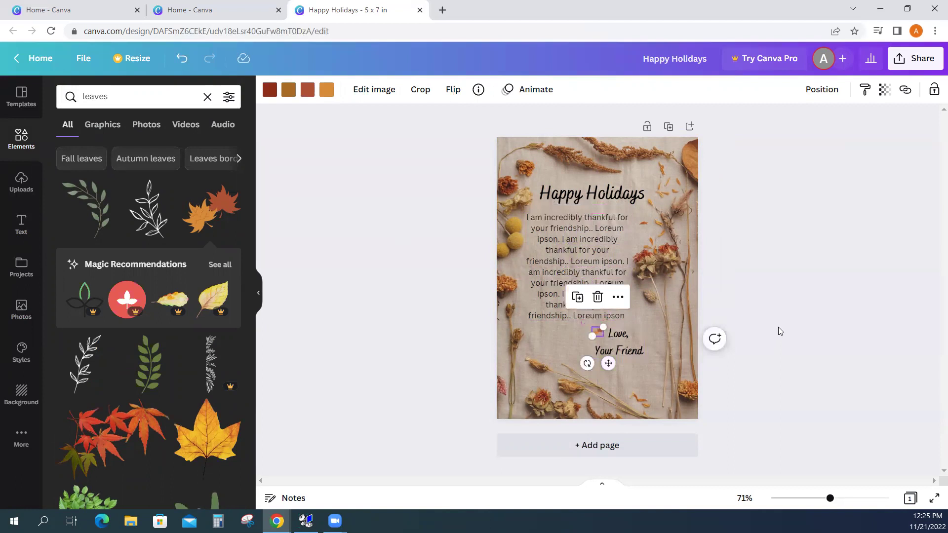
pyautogui.click(778, 327)
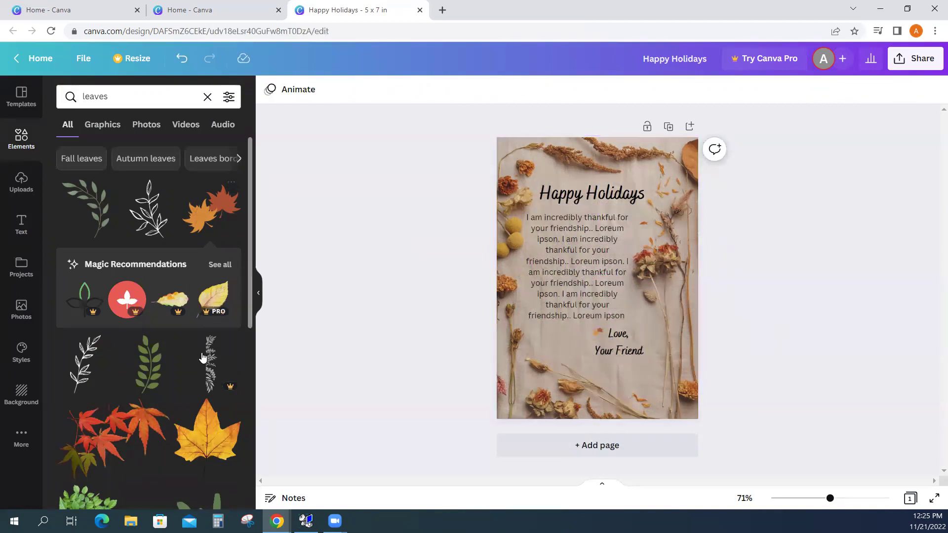
pyautogui.scroll(-6, 198, 341)
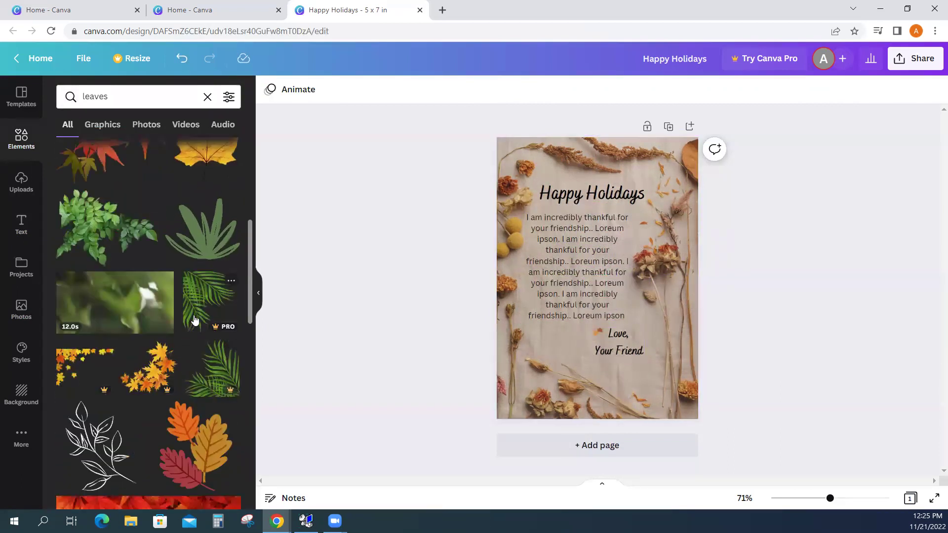
pyautogui.scroll(-4, 195, 321)
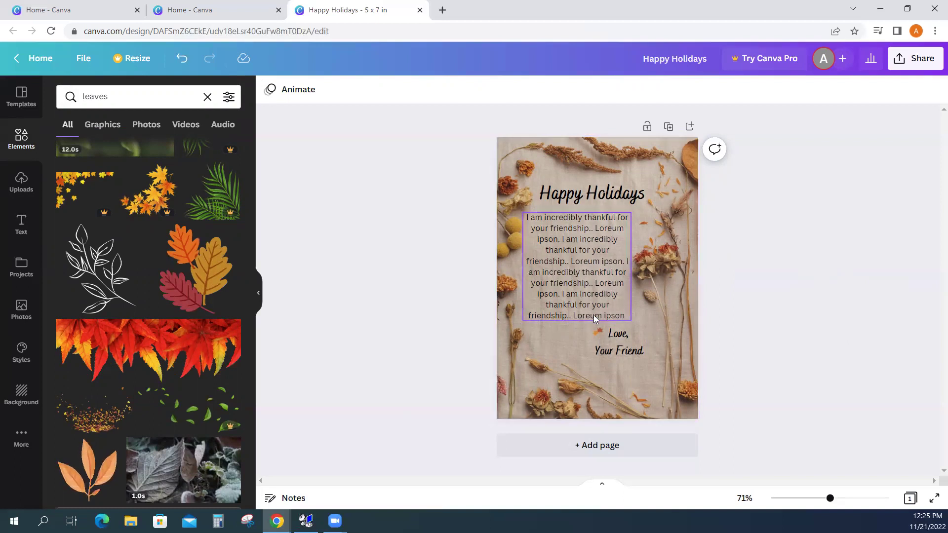
pyautogui.click(586, 295)
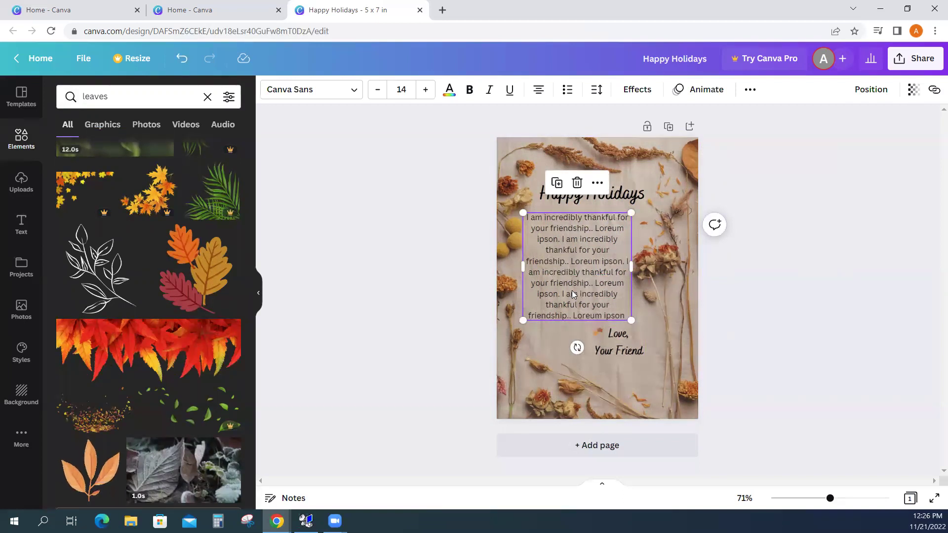
pyautogui.click(868, 321)
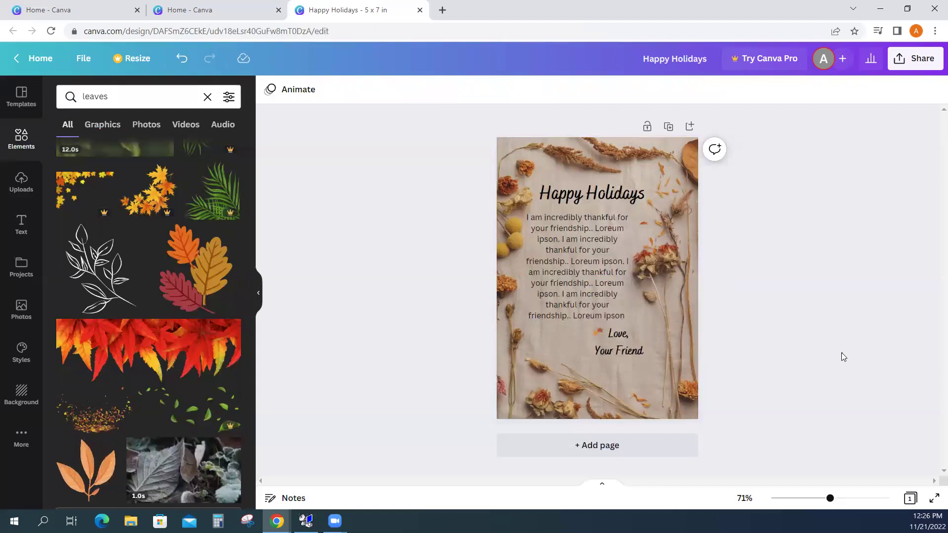
# View the sharing, download and print options for the card
pyautogui.click(918, 64)
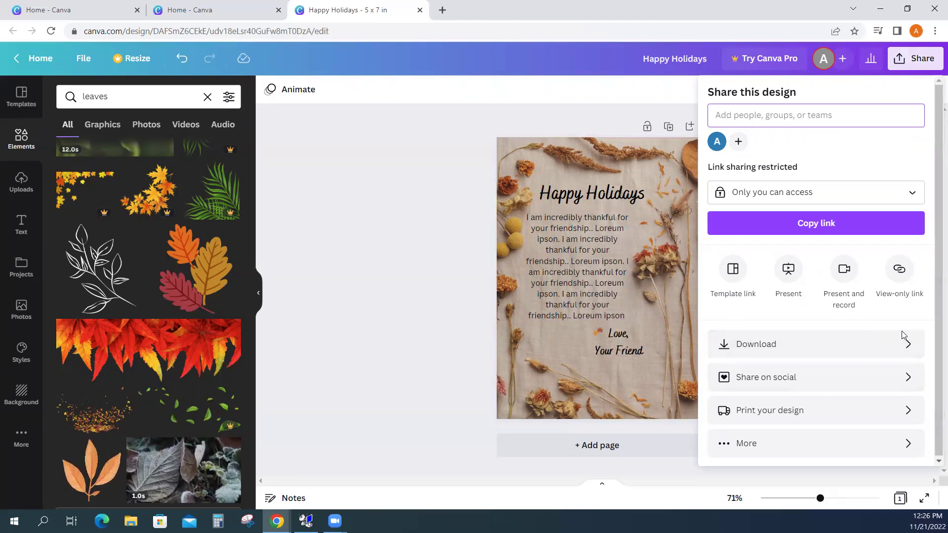
pyautogui.click(395, 230)
# Open the "Happy Holidays" 5 x 7 in and "happy holidays" 7 x 5 in designs from the saved projects and view the 5 x 7 in card
pyautogui.click(64, 59)
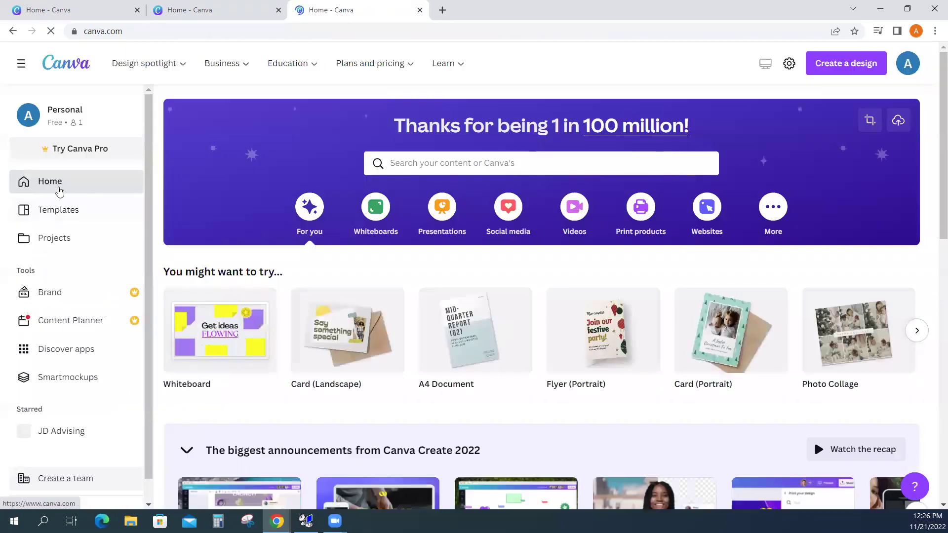
pyautogui.click(57, 238)
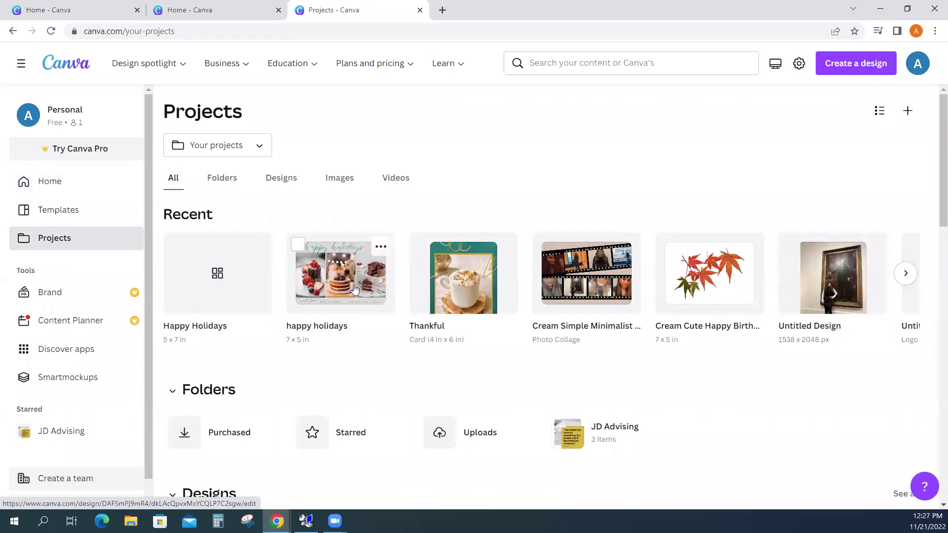
pyautogui.click(217, 288)
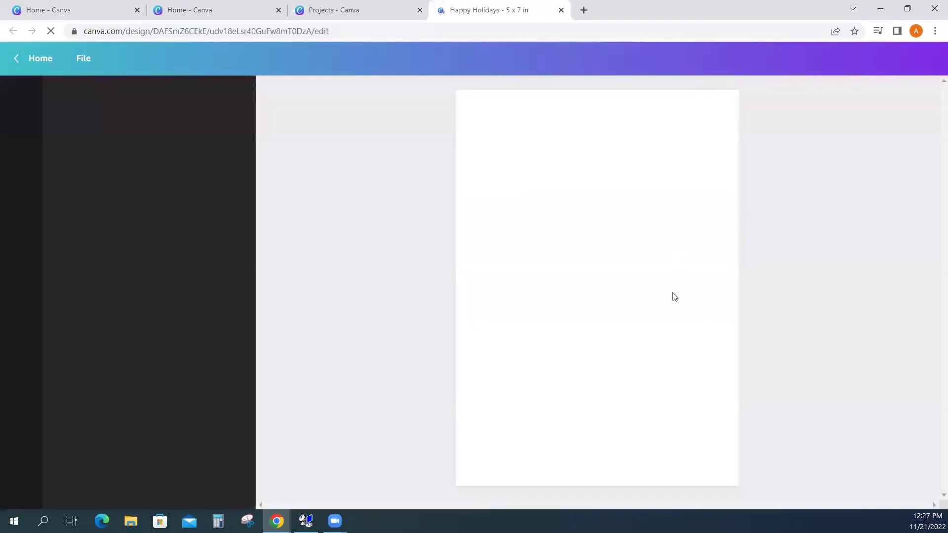
pyautogui.click(328, 10)
pyautogui.click(346, 274)
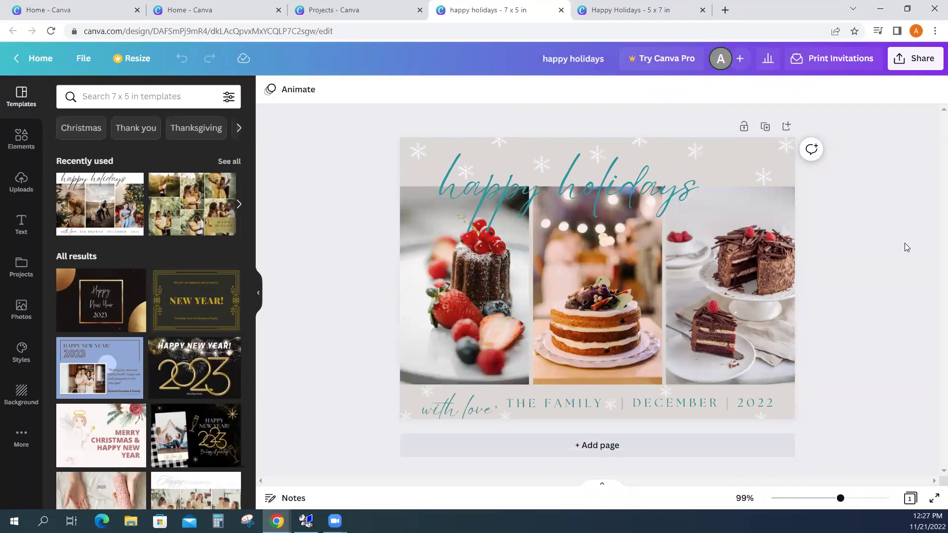
pyautogui.click(637, 10)
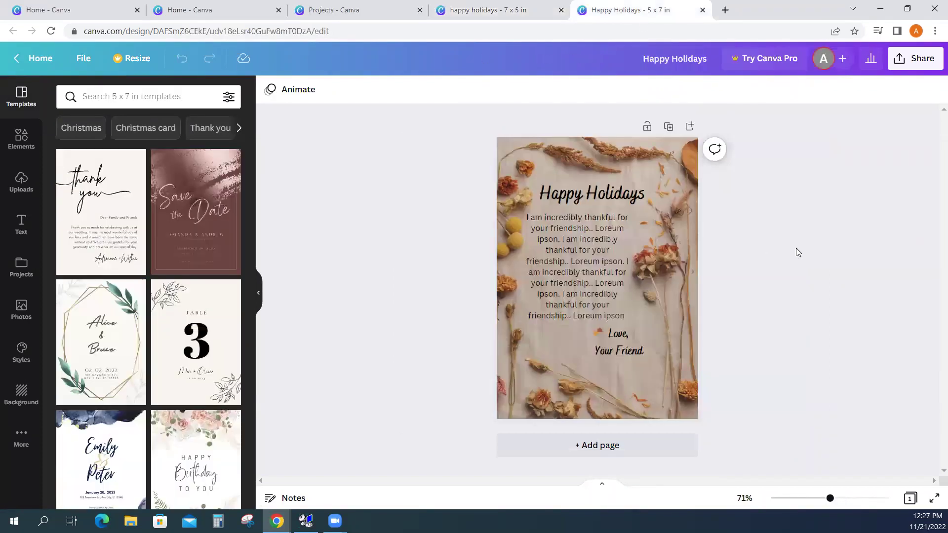